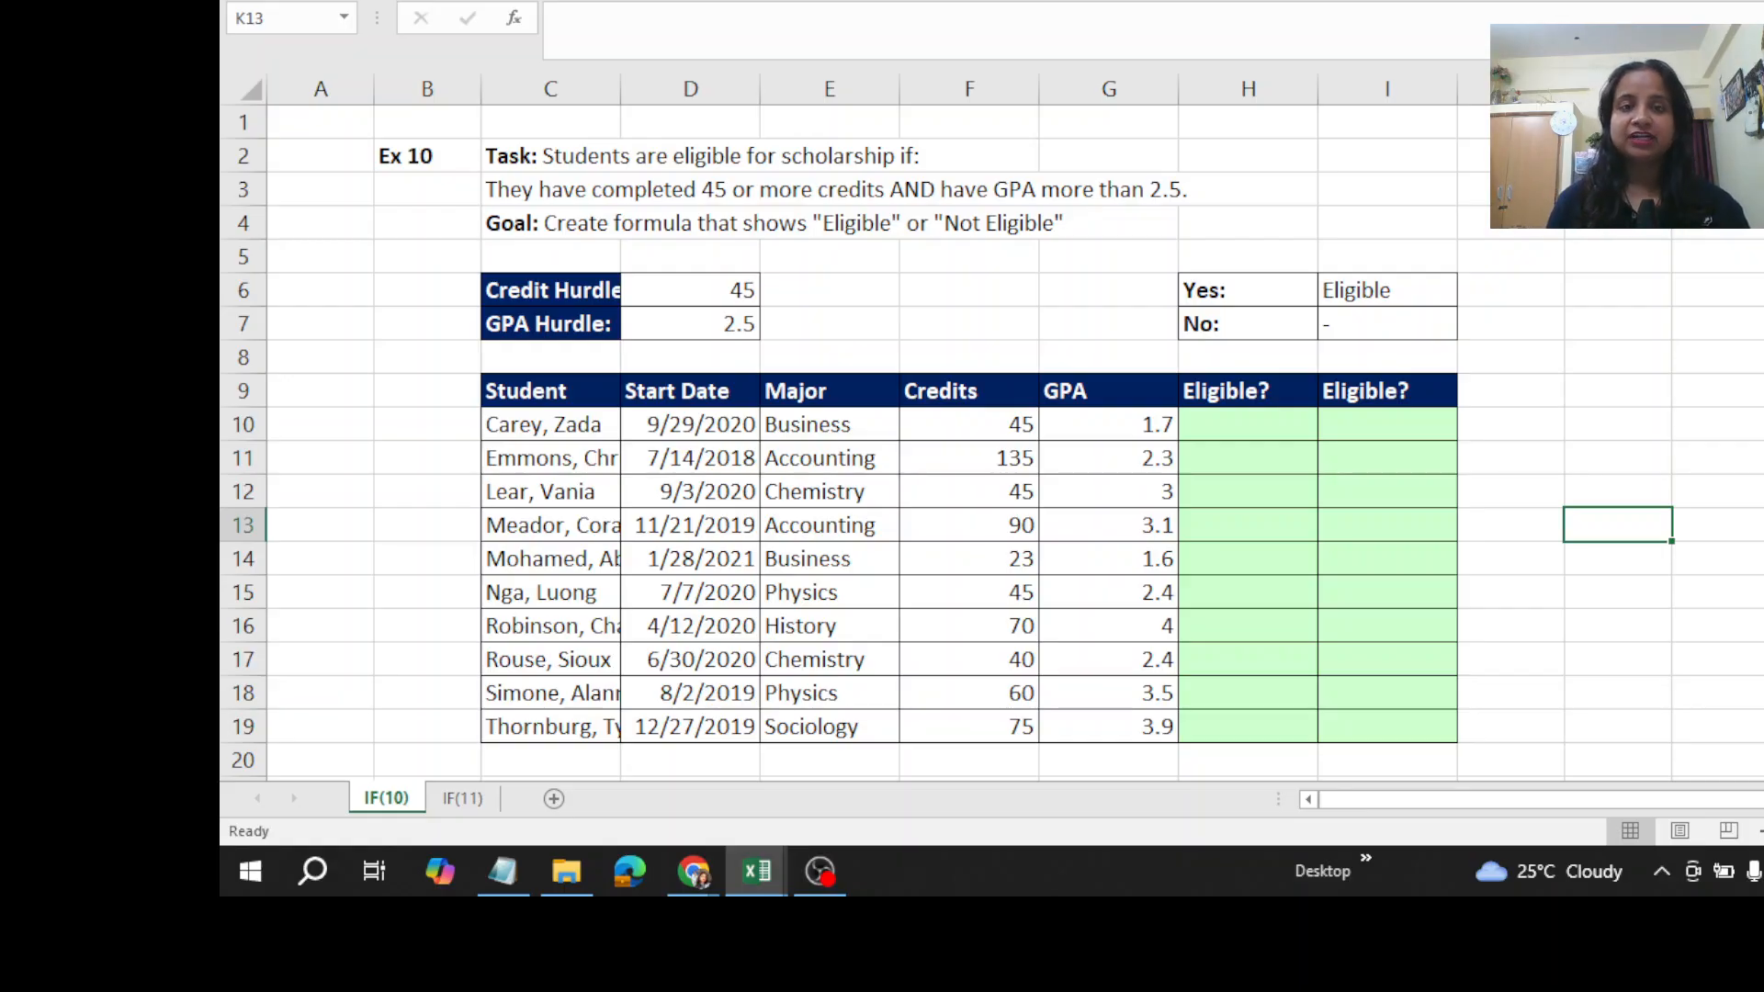
- Highlight cells E4:G4 of the goal line with a yellow fill
drag(855, 223, 1057, 223)
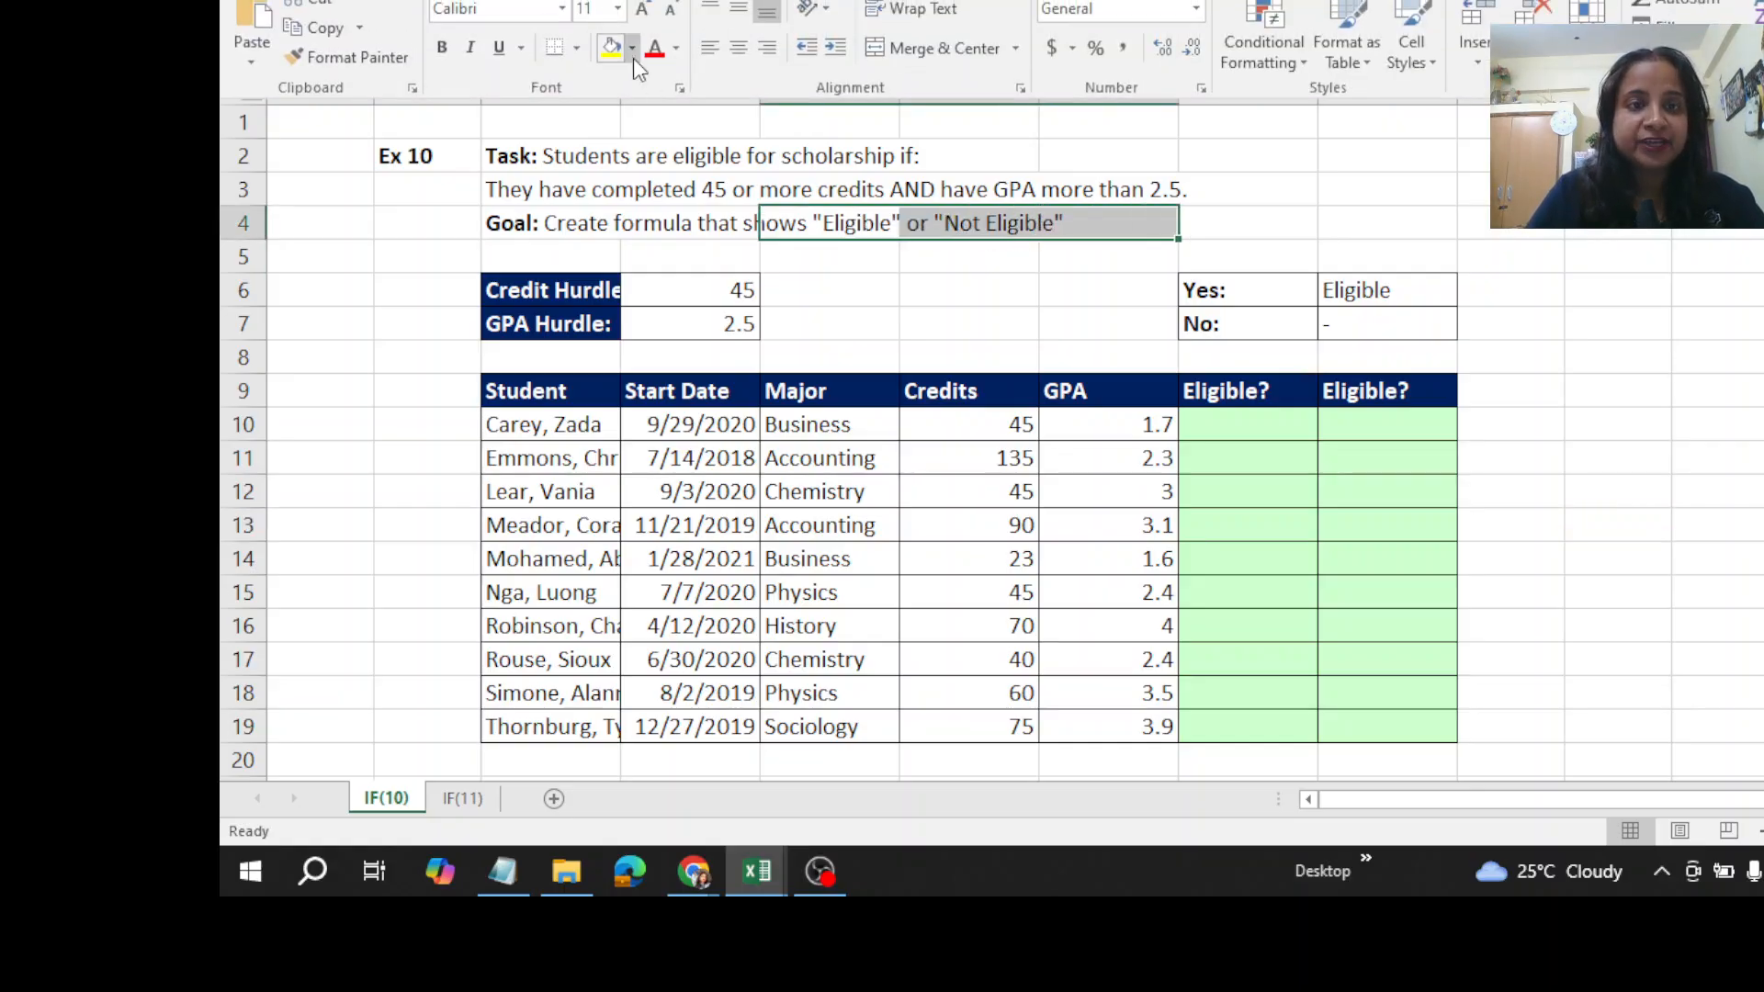
click(614, 50)
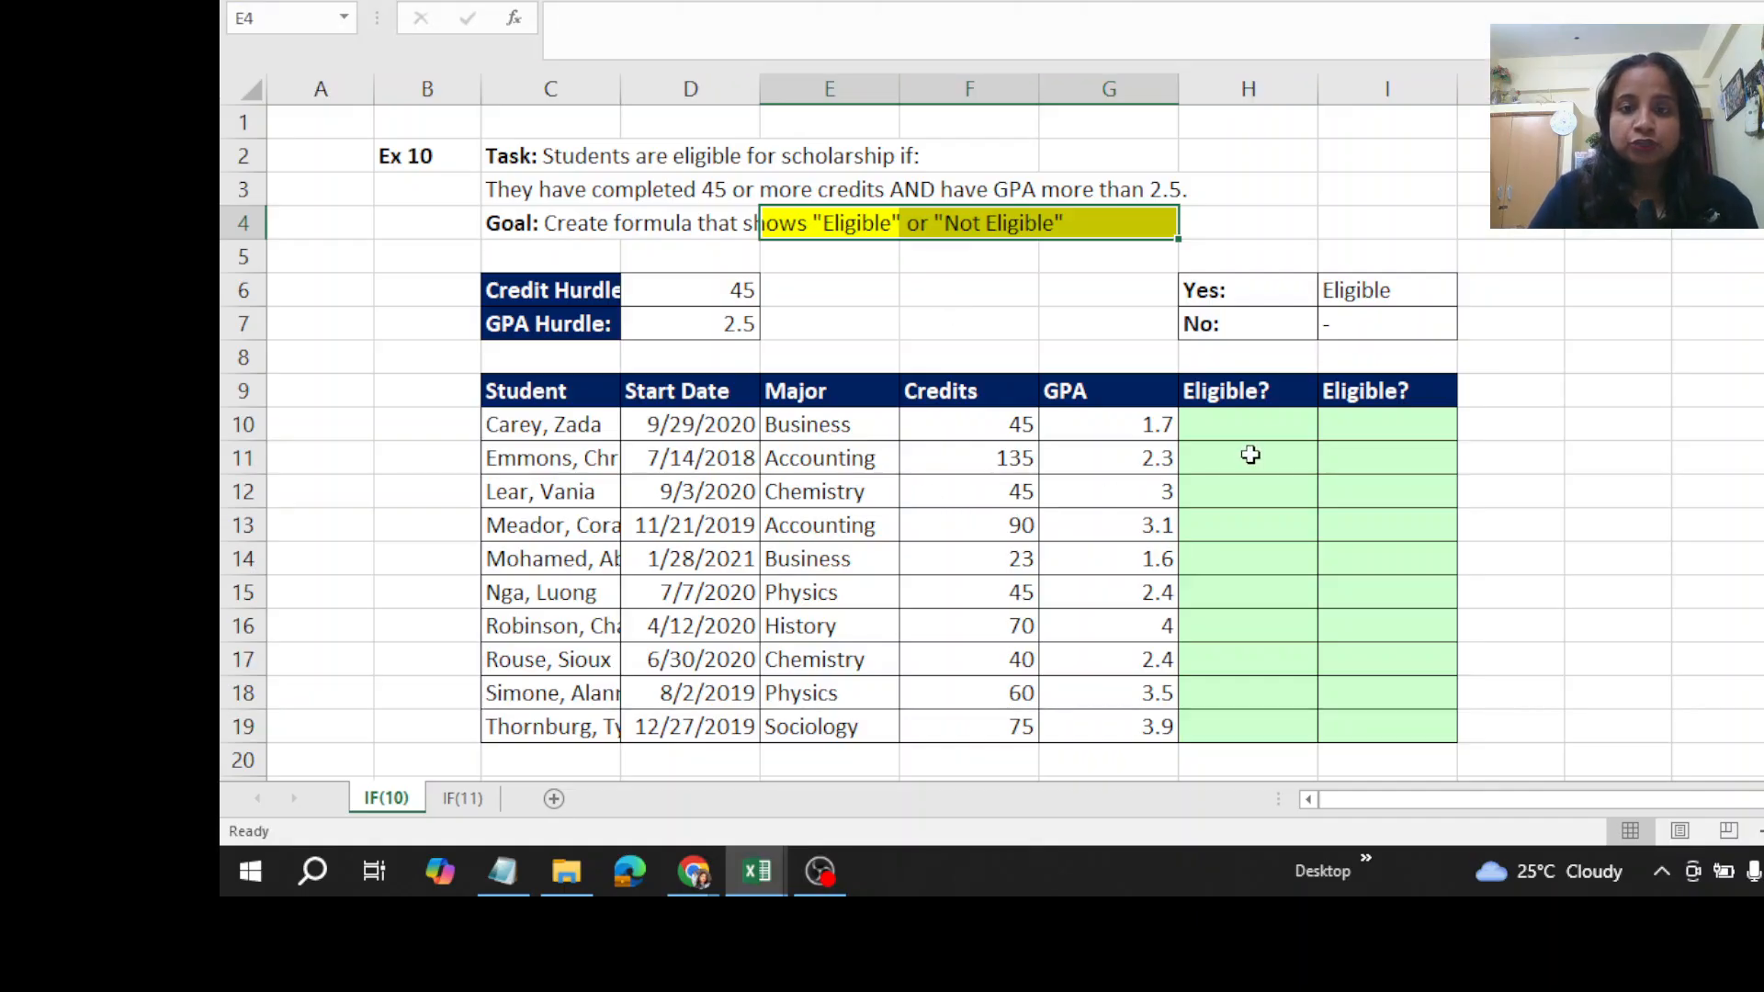
- Begin a formula with the AND function in cell H10, the first row of the first Eligible? column
click(1257, 424)
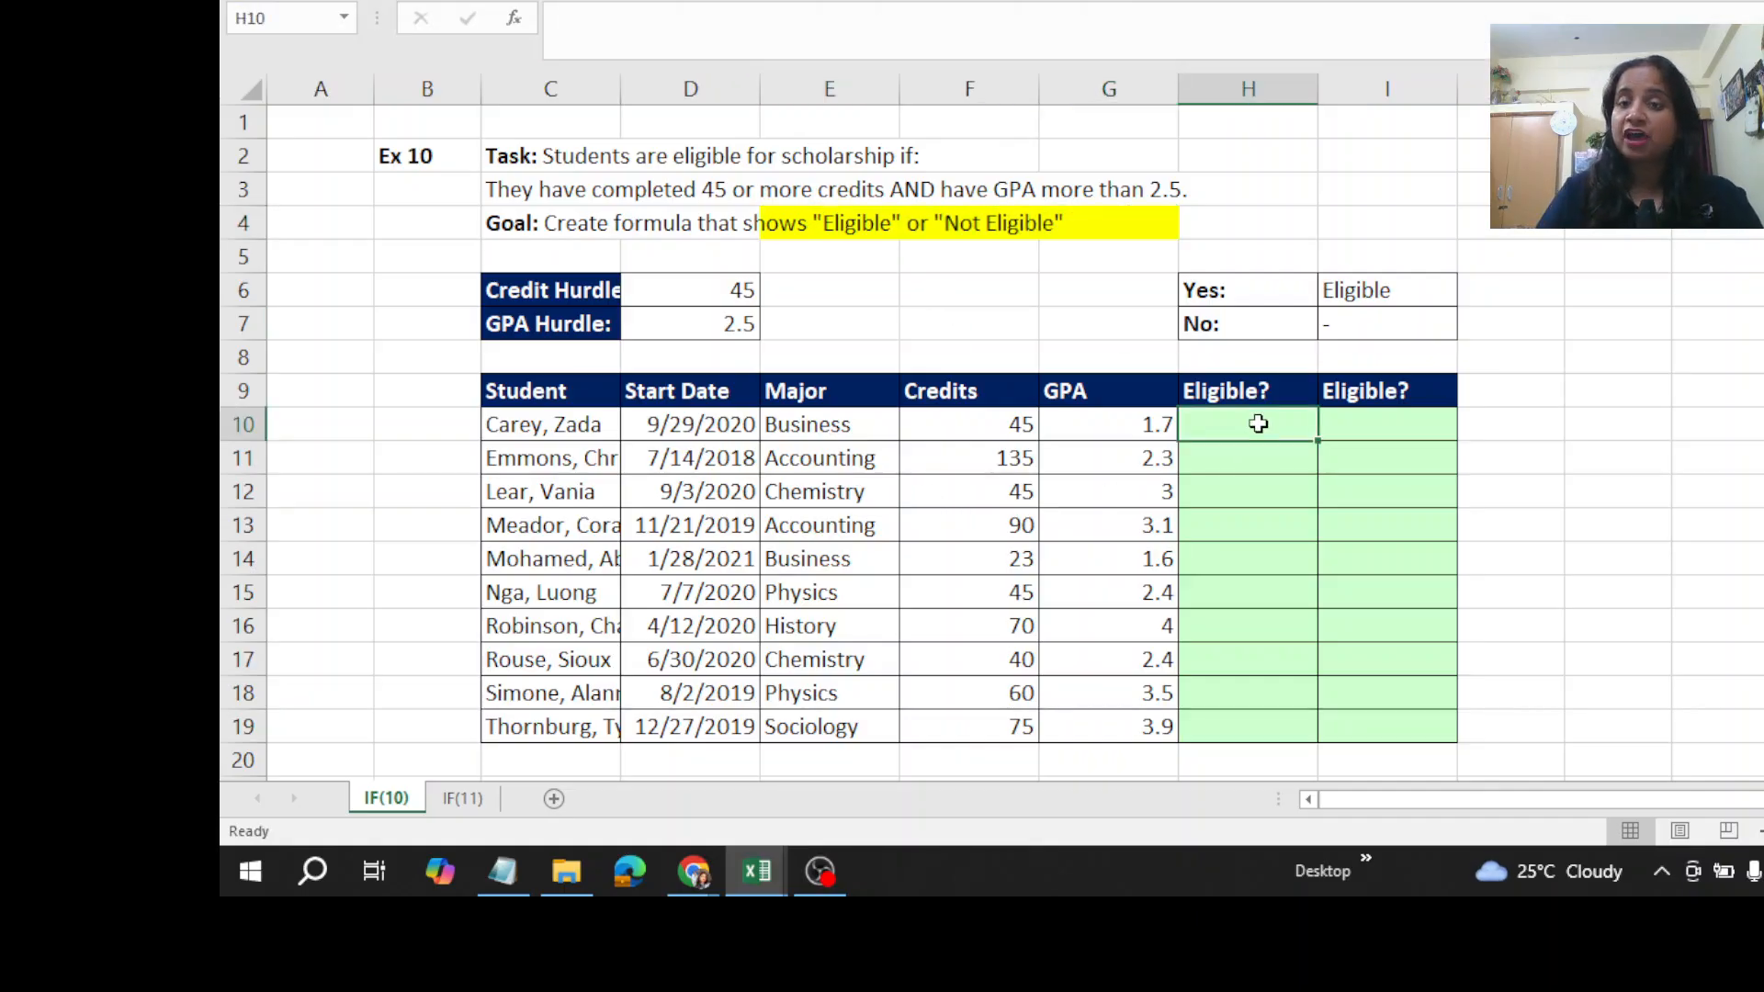
text(=)
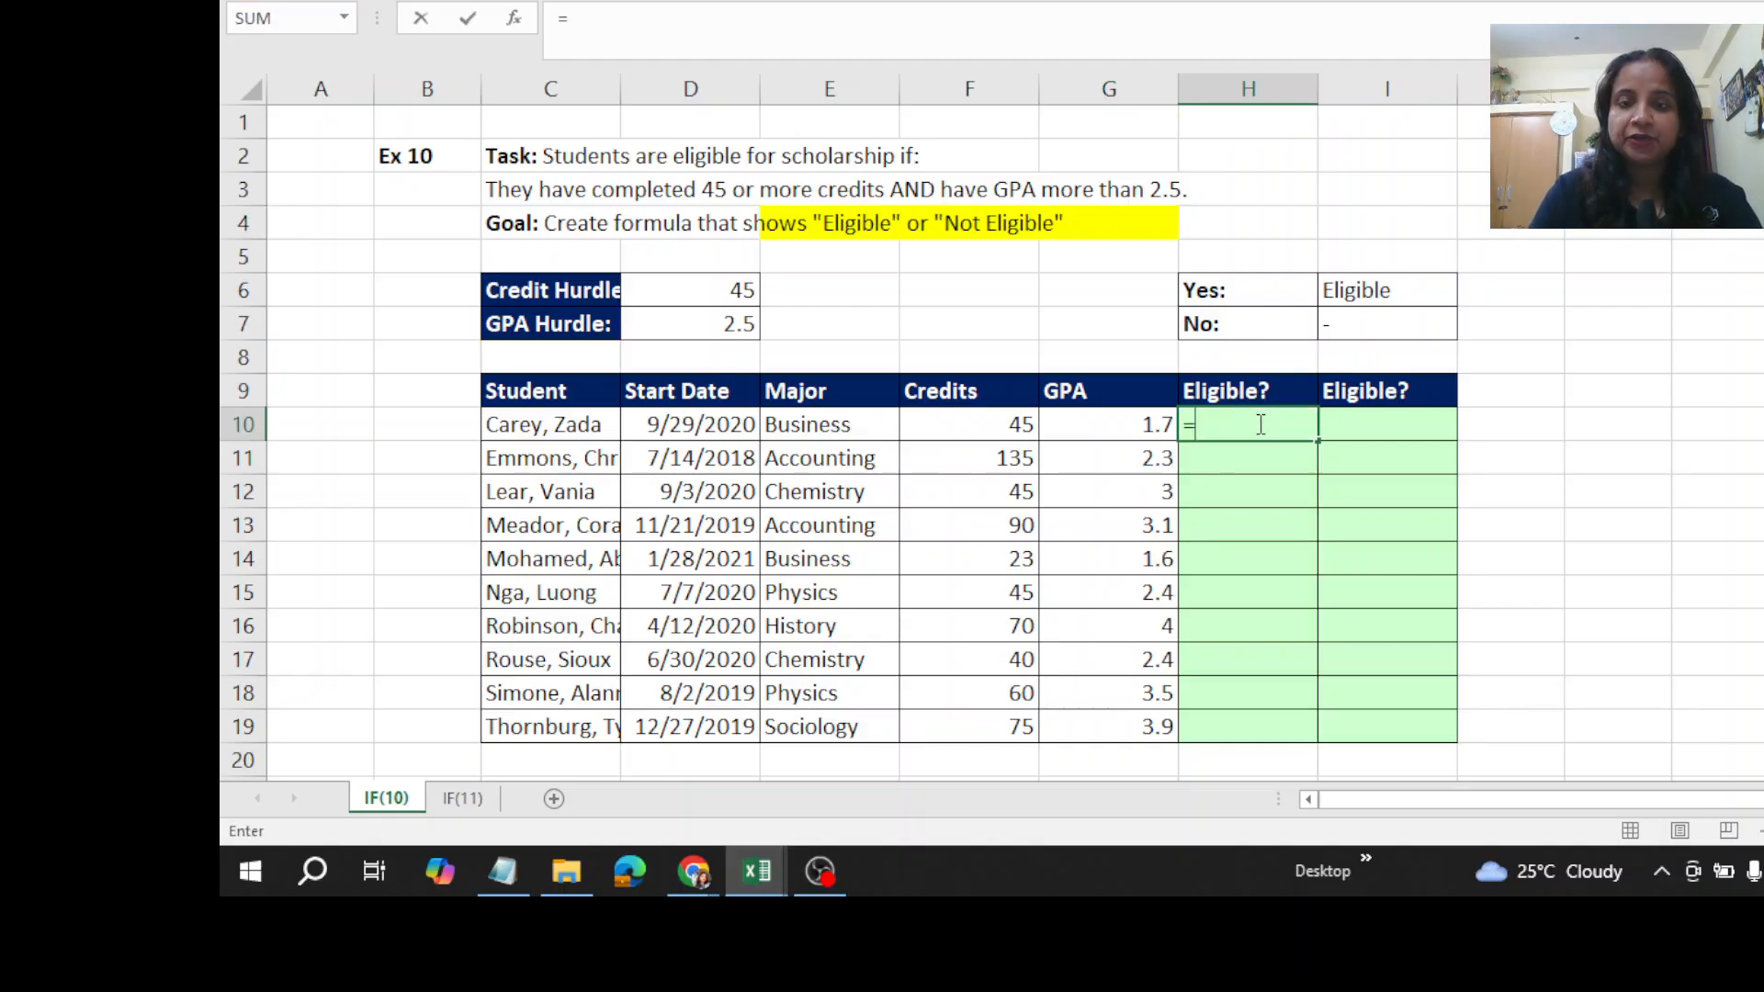
text(AND)
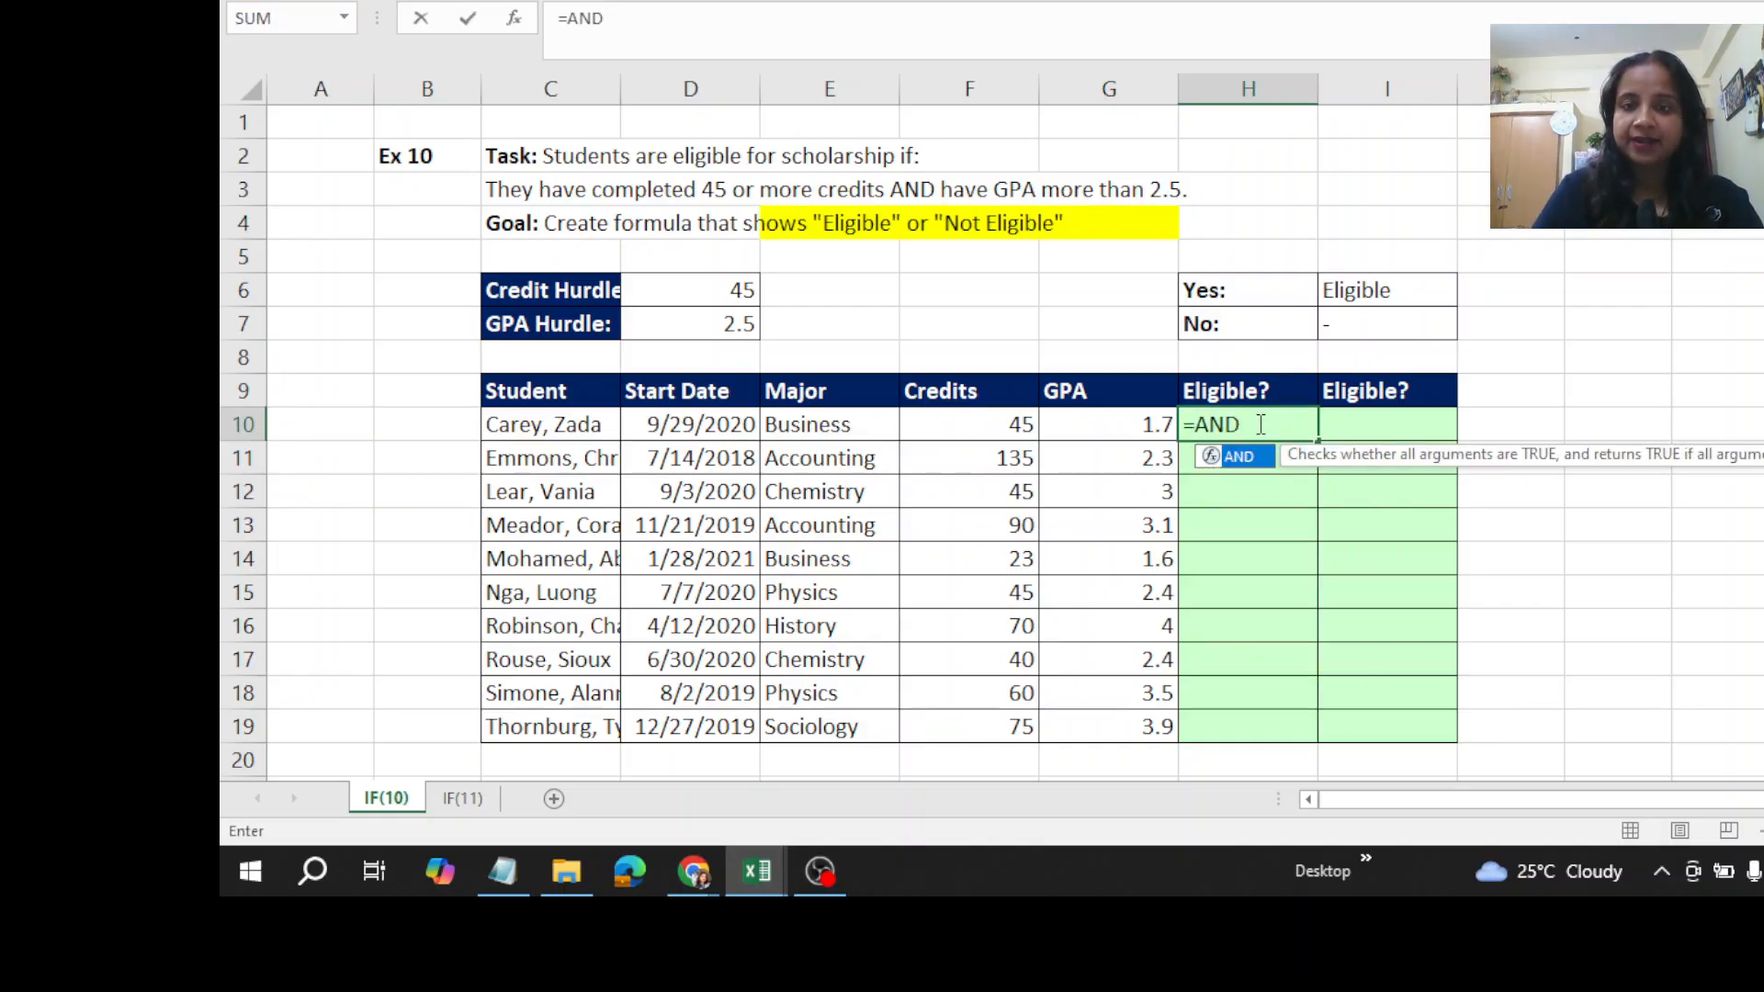
key(Return)
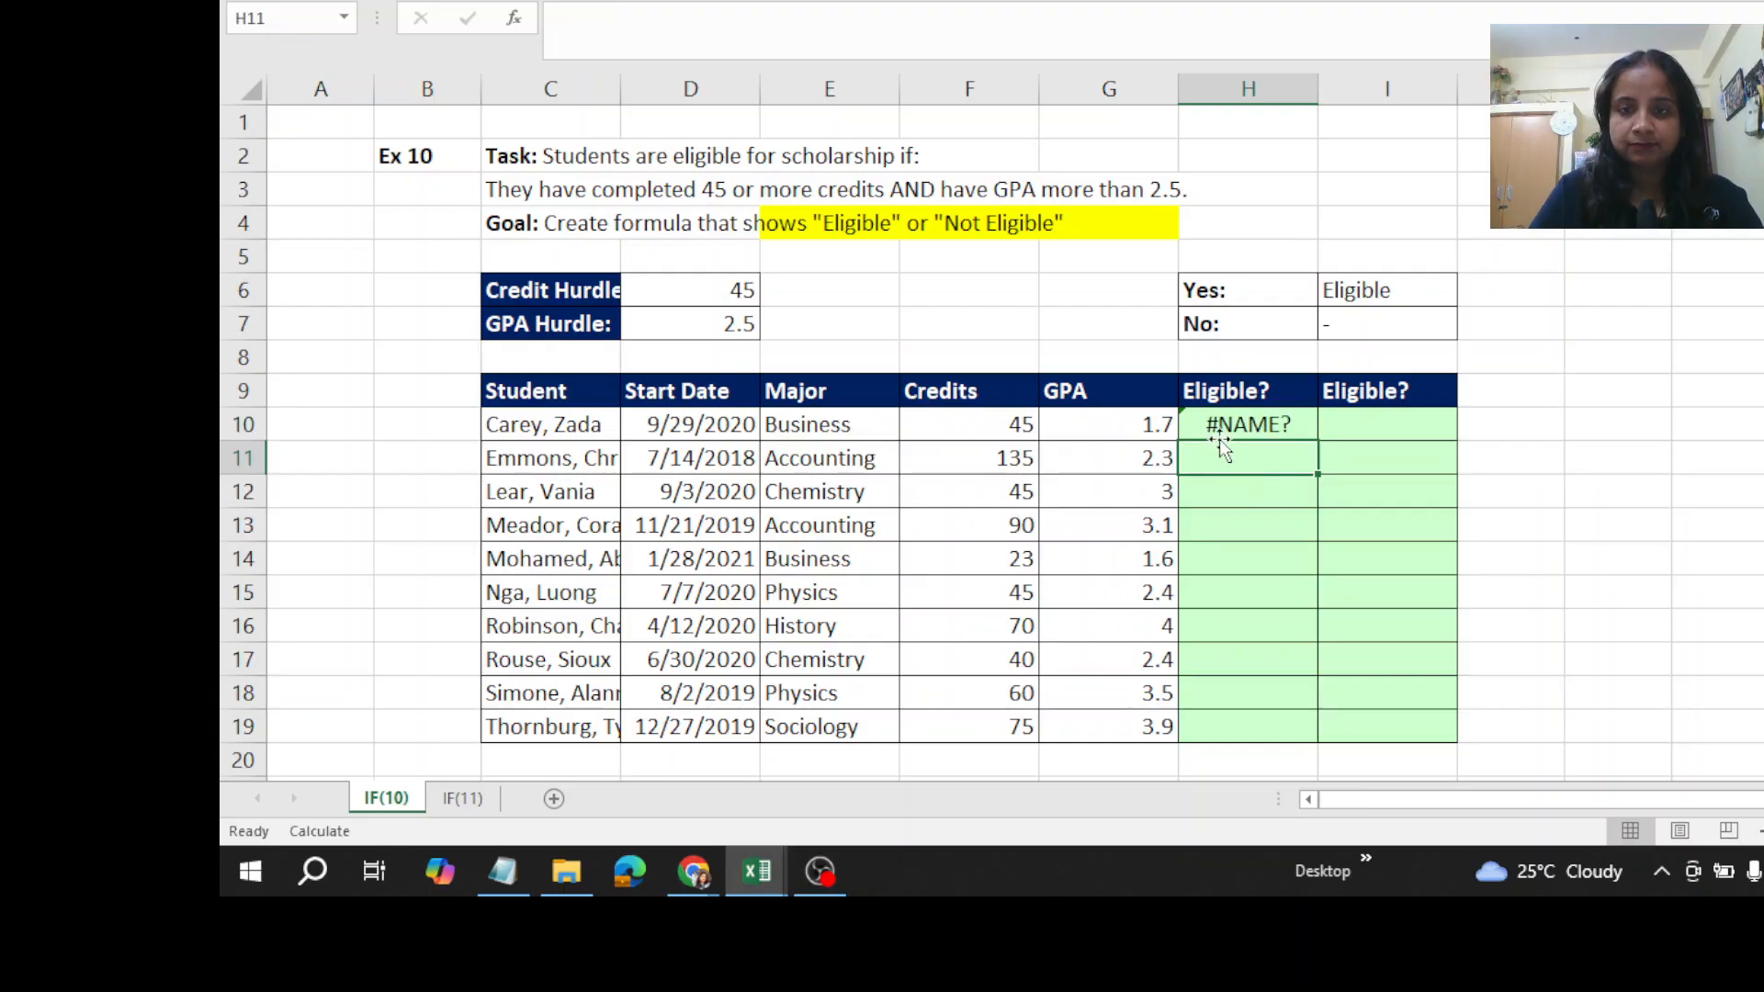
click(1212, 433)
double_click(1213, 434)
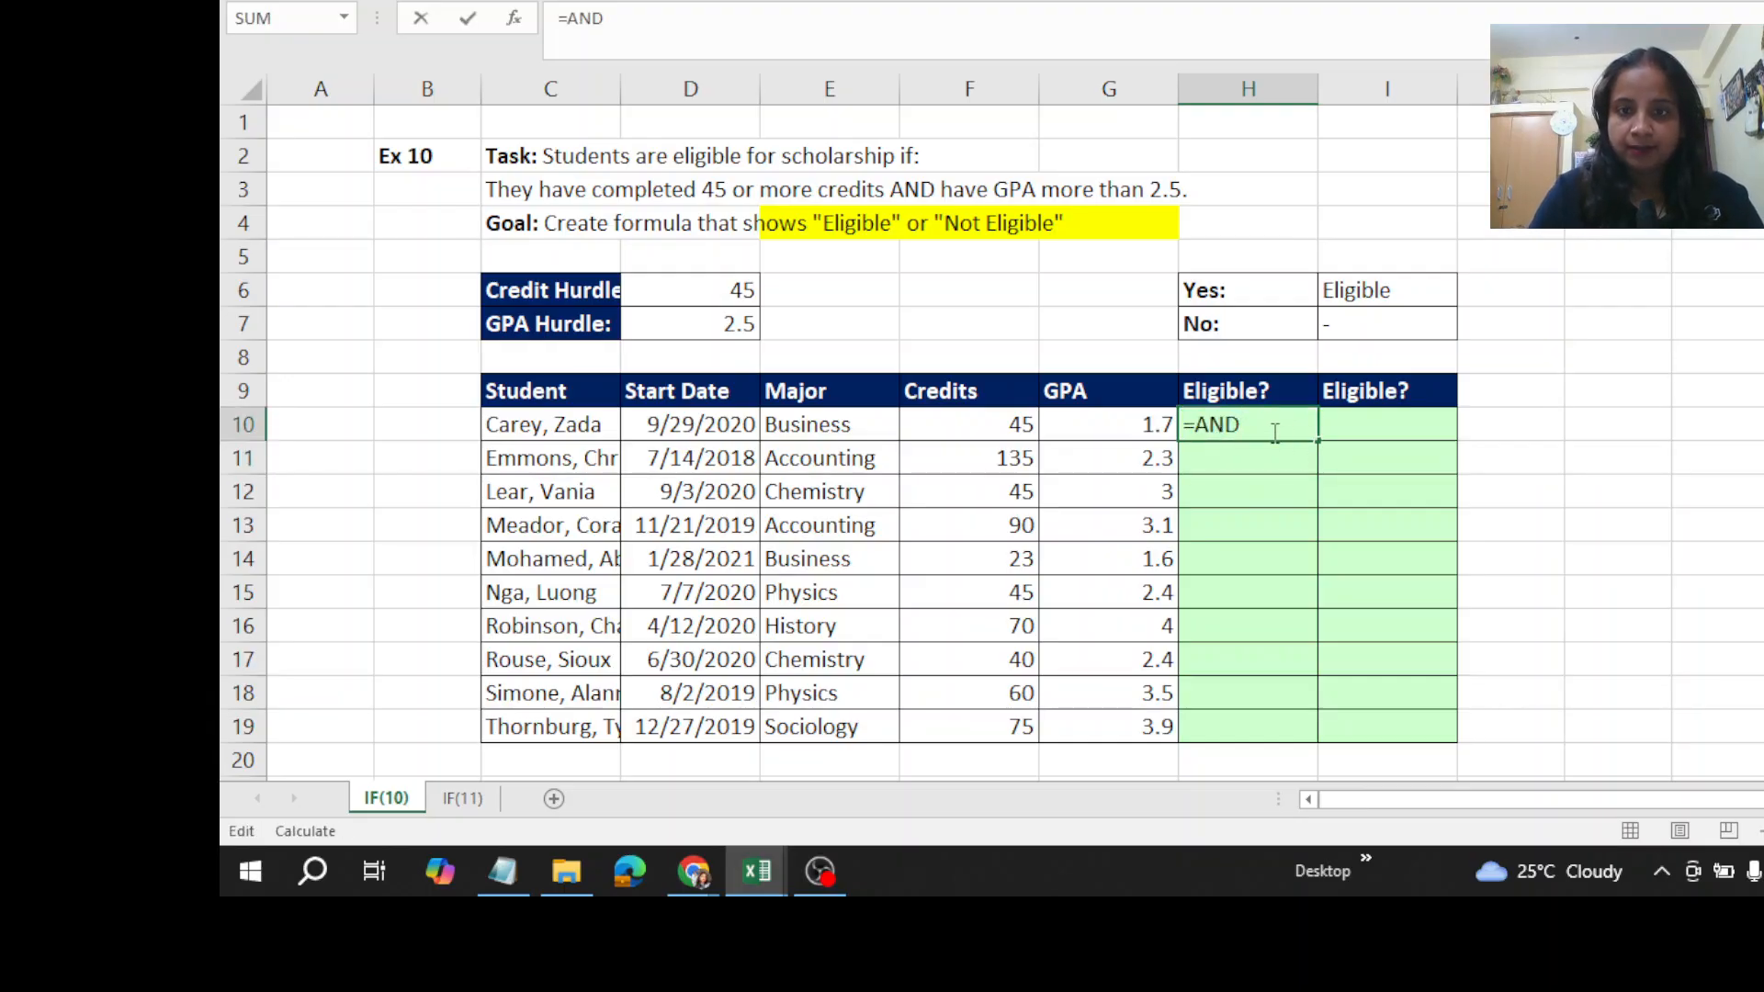
key(BackSpace)
key(BackSpace)
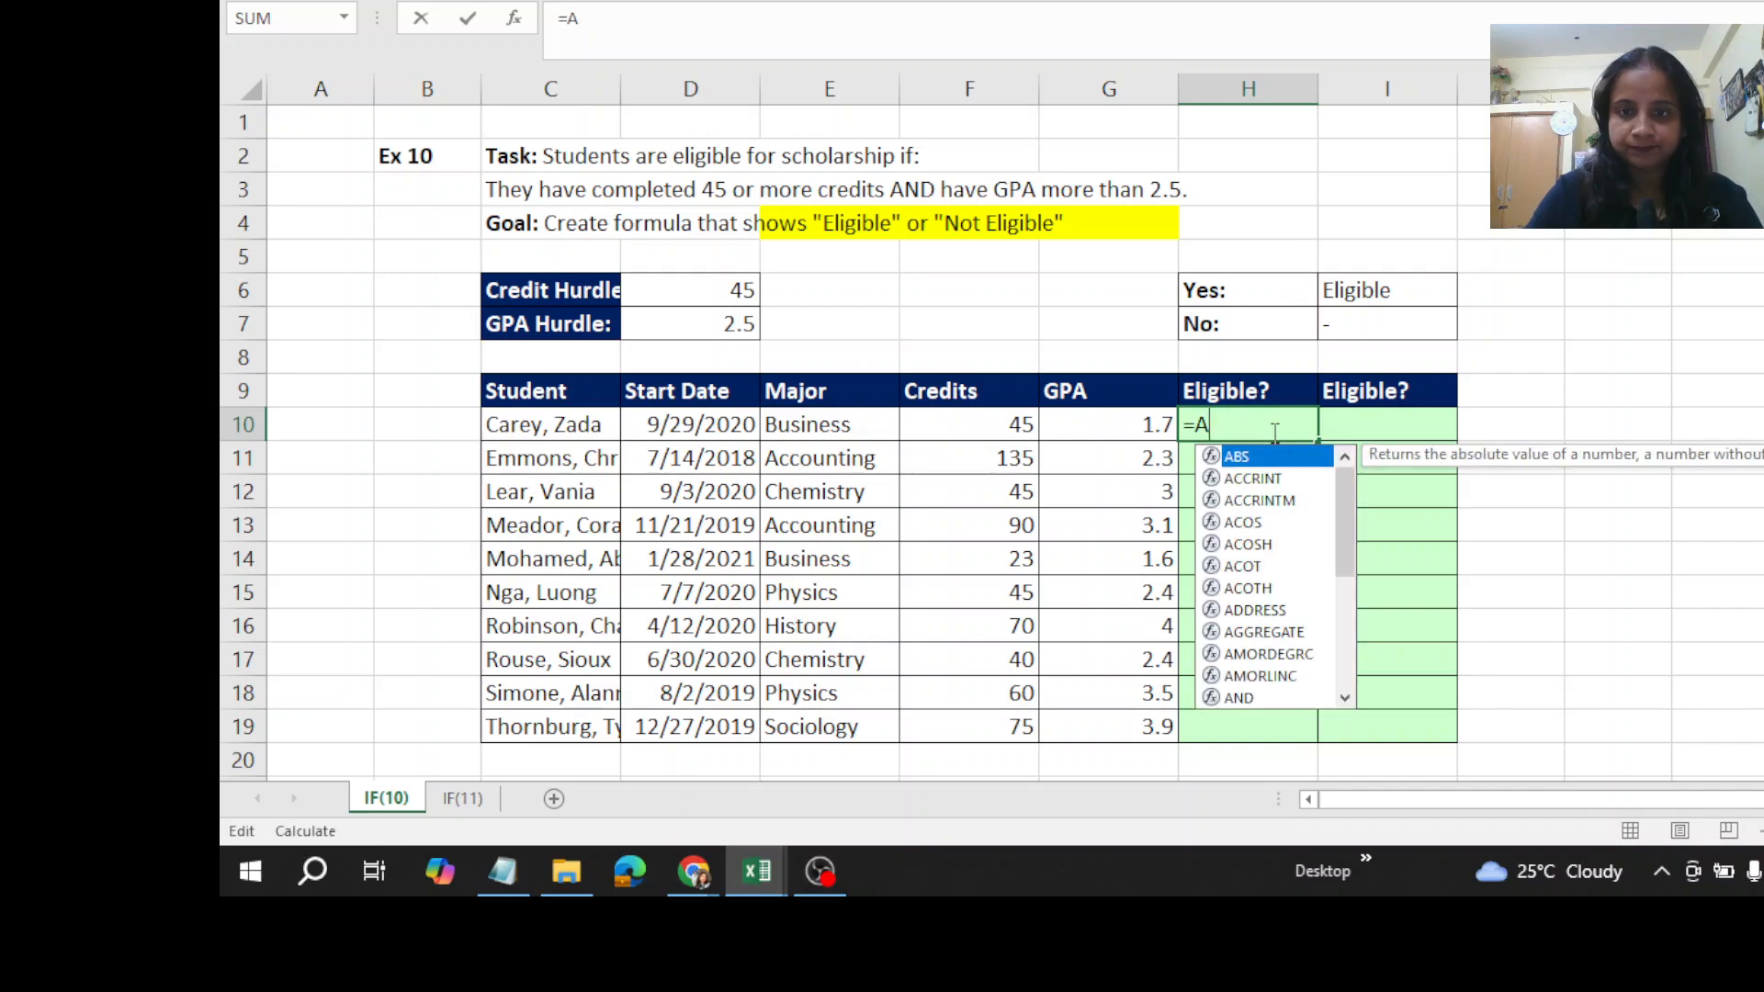
text(N)
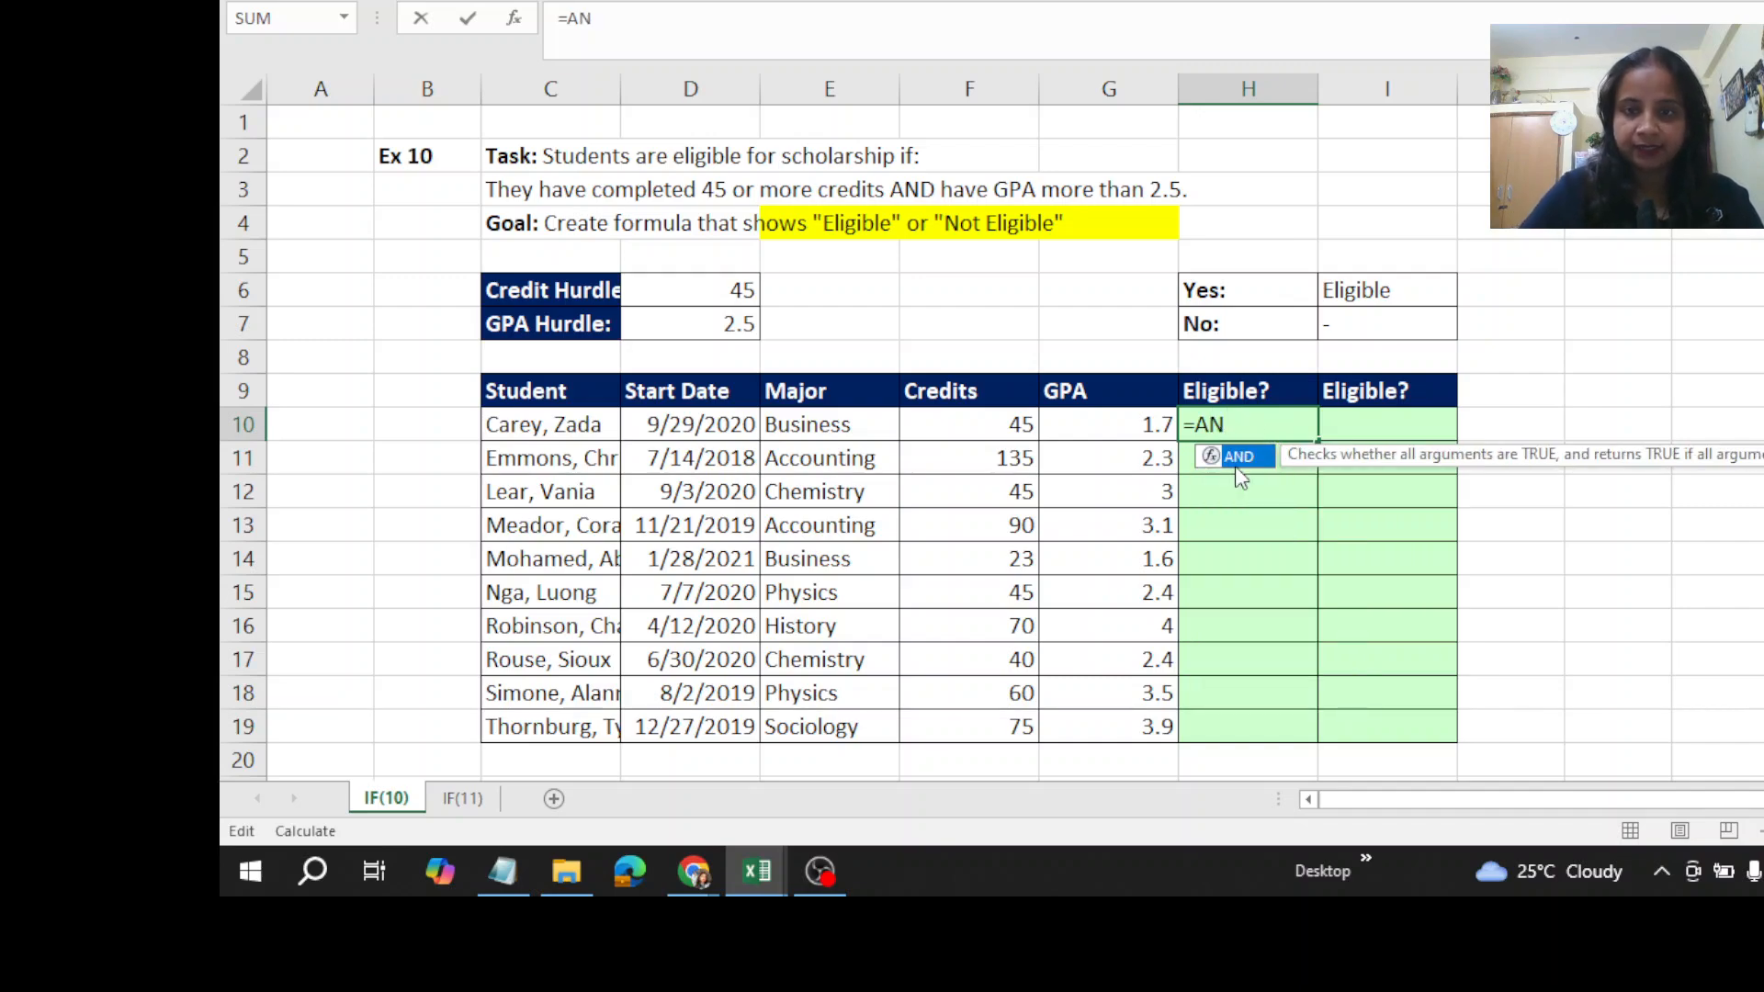
double_click(1240, 456)
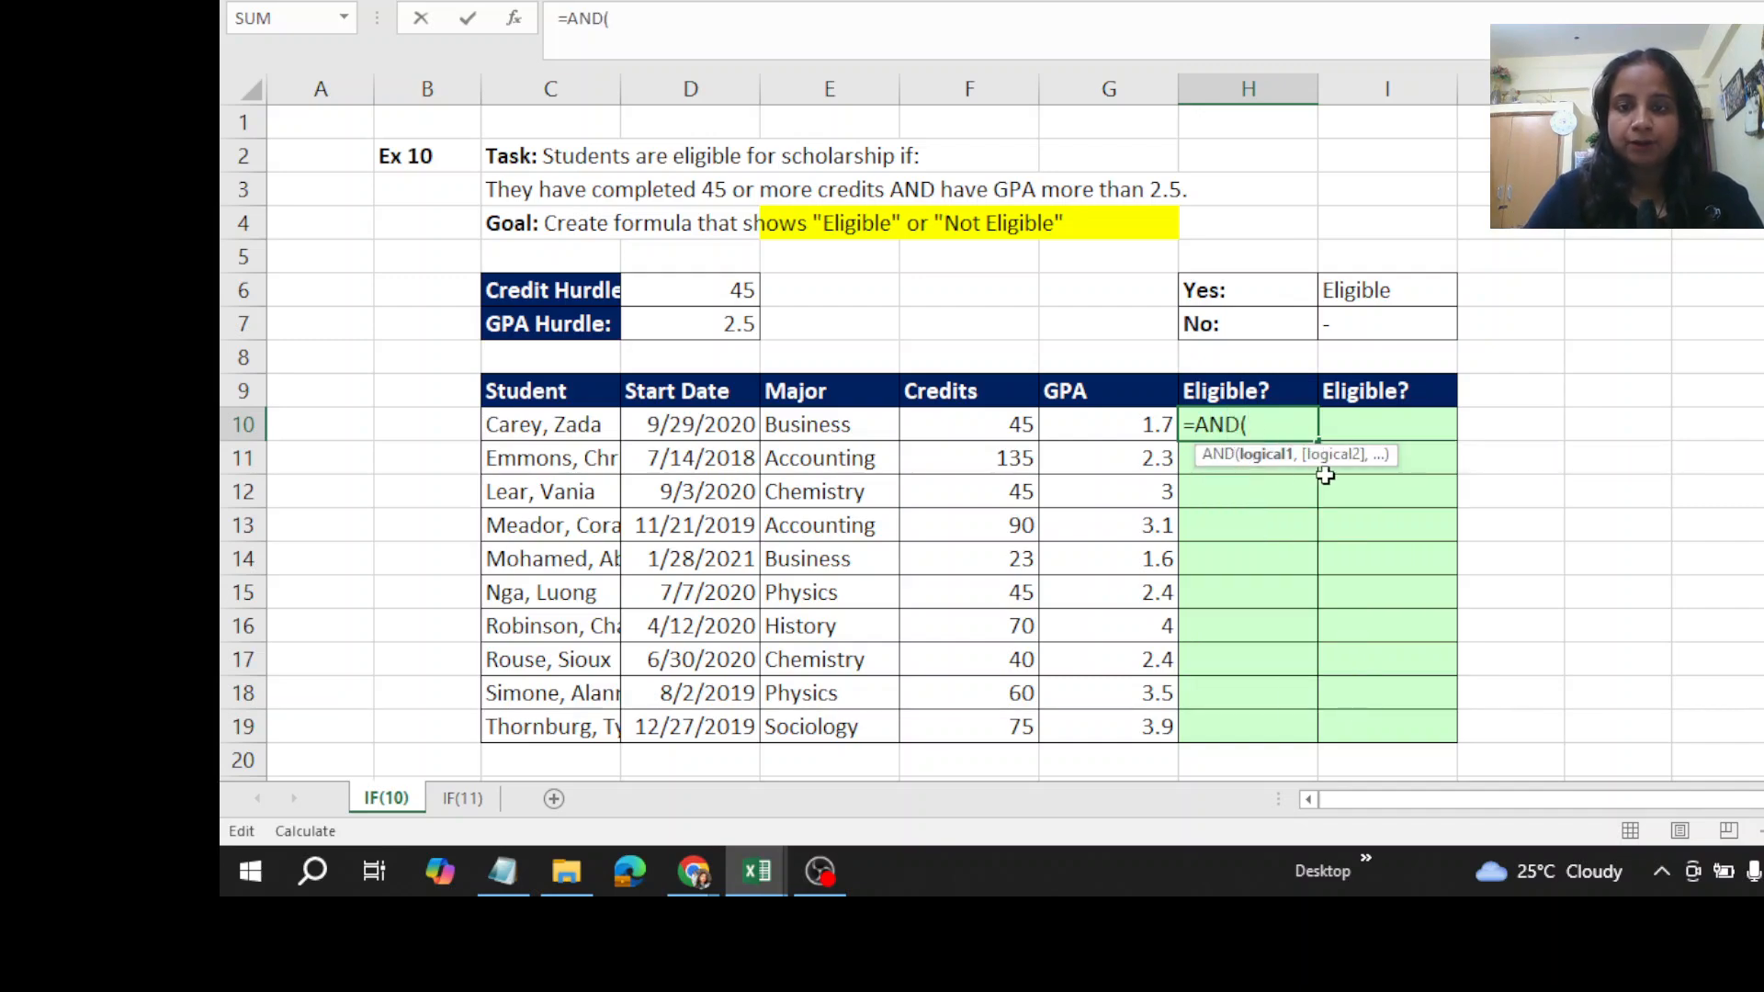
- Add the credits condition F10>=$D$6 as the first AND argument, locking the Credit Hurdle reference
click(996, 428)
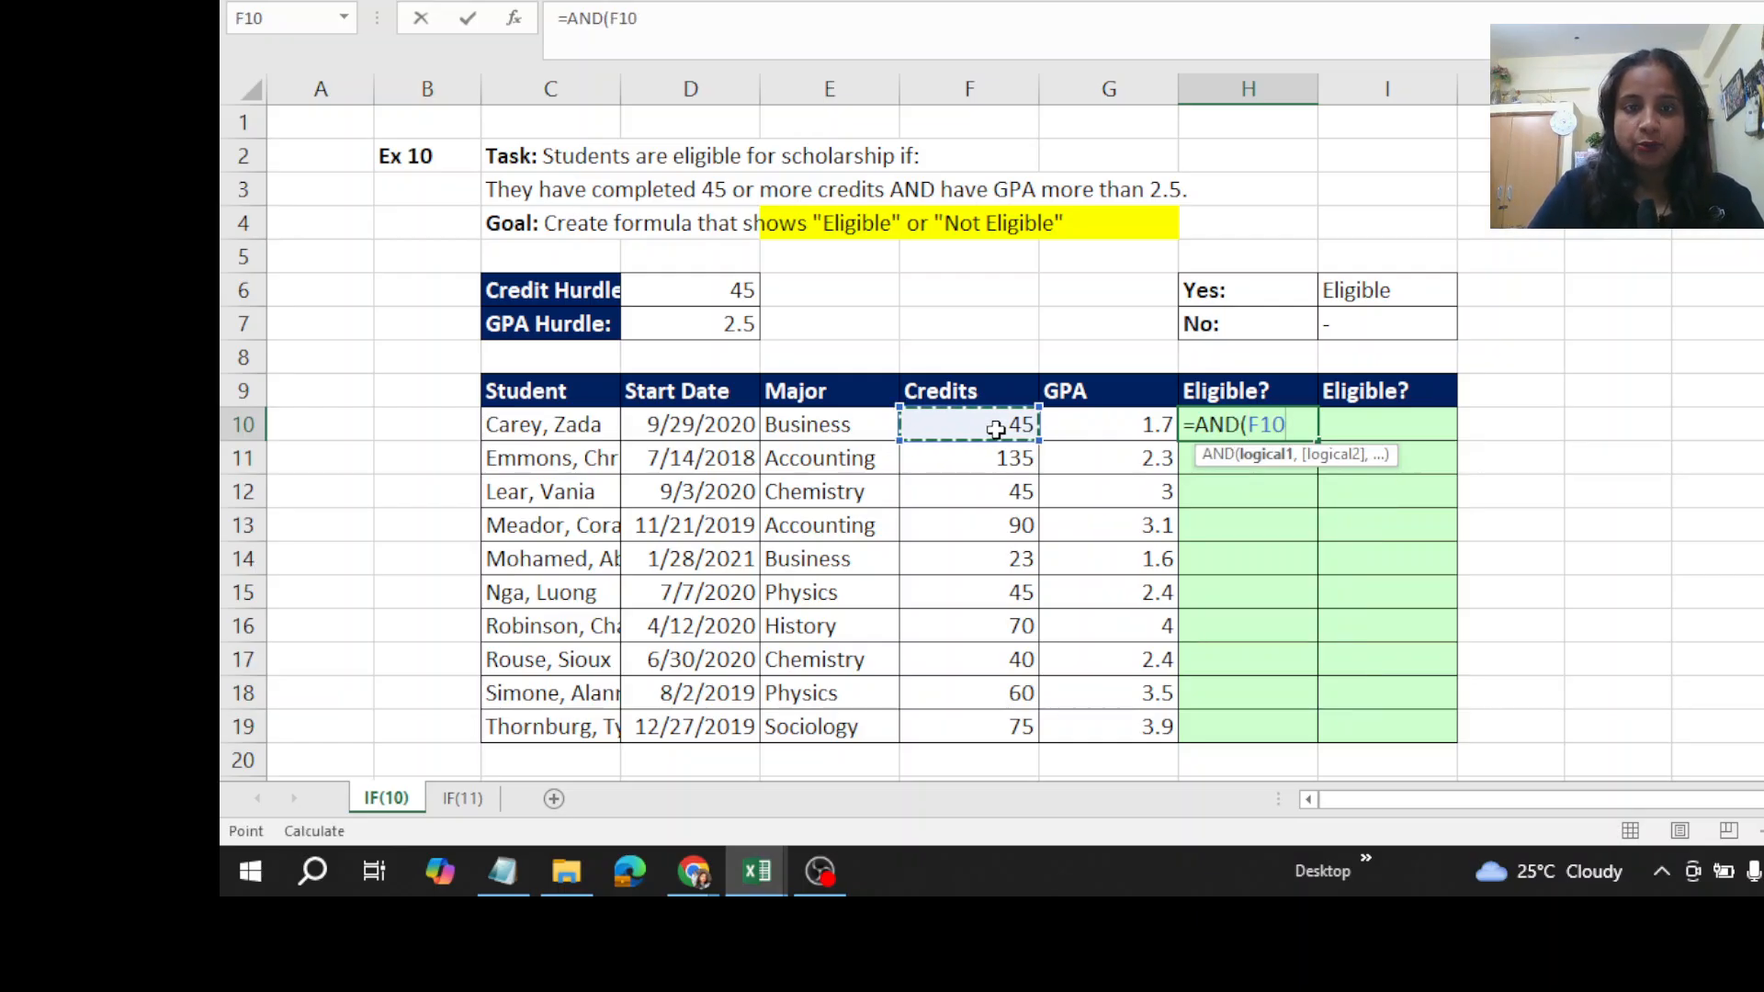
text(>=)
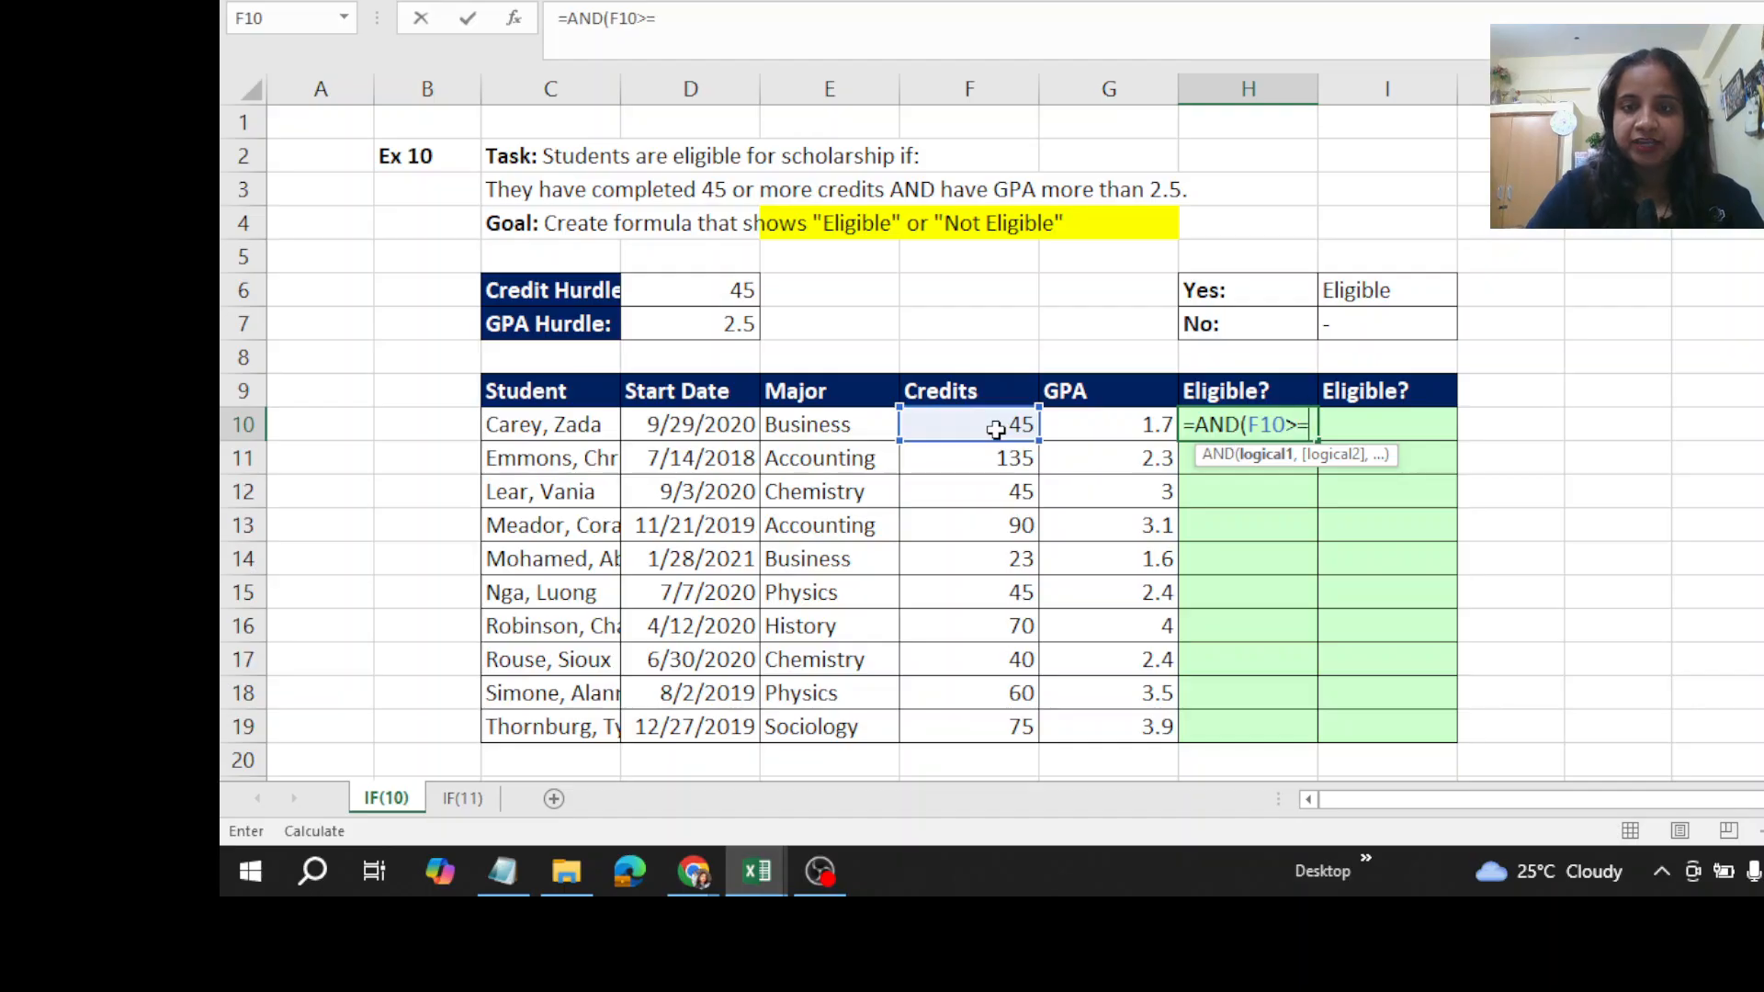
click(685, 292)
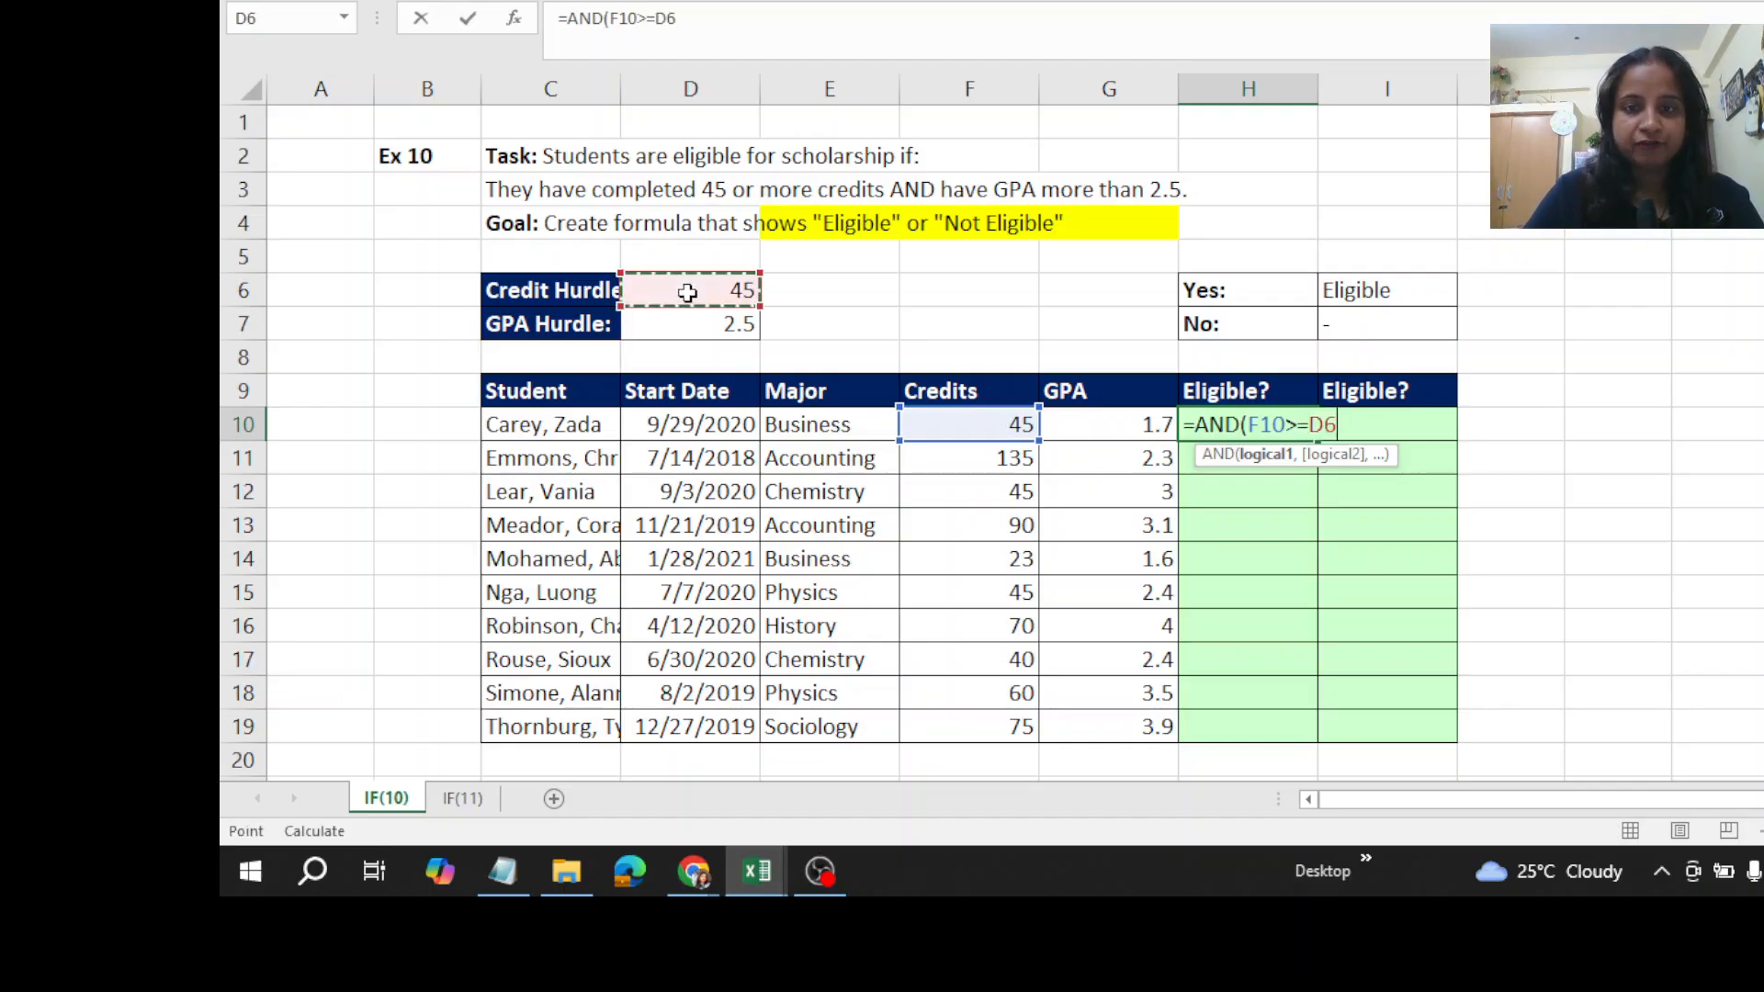
key(F4)
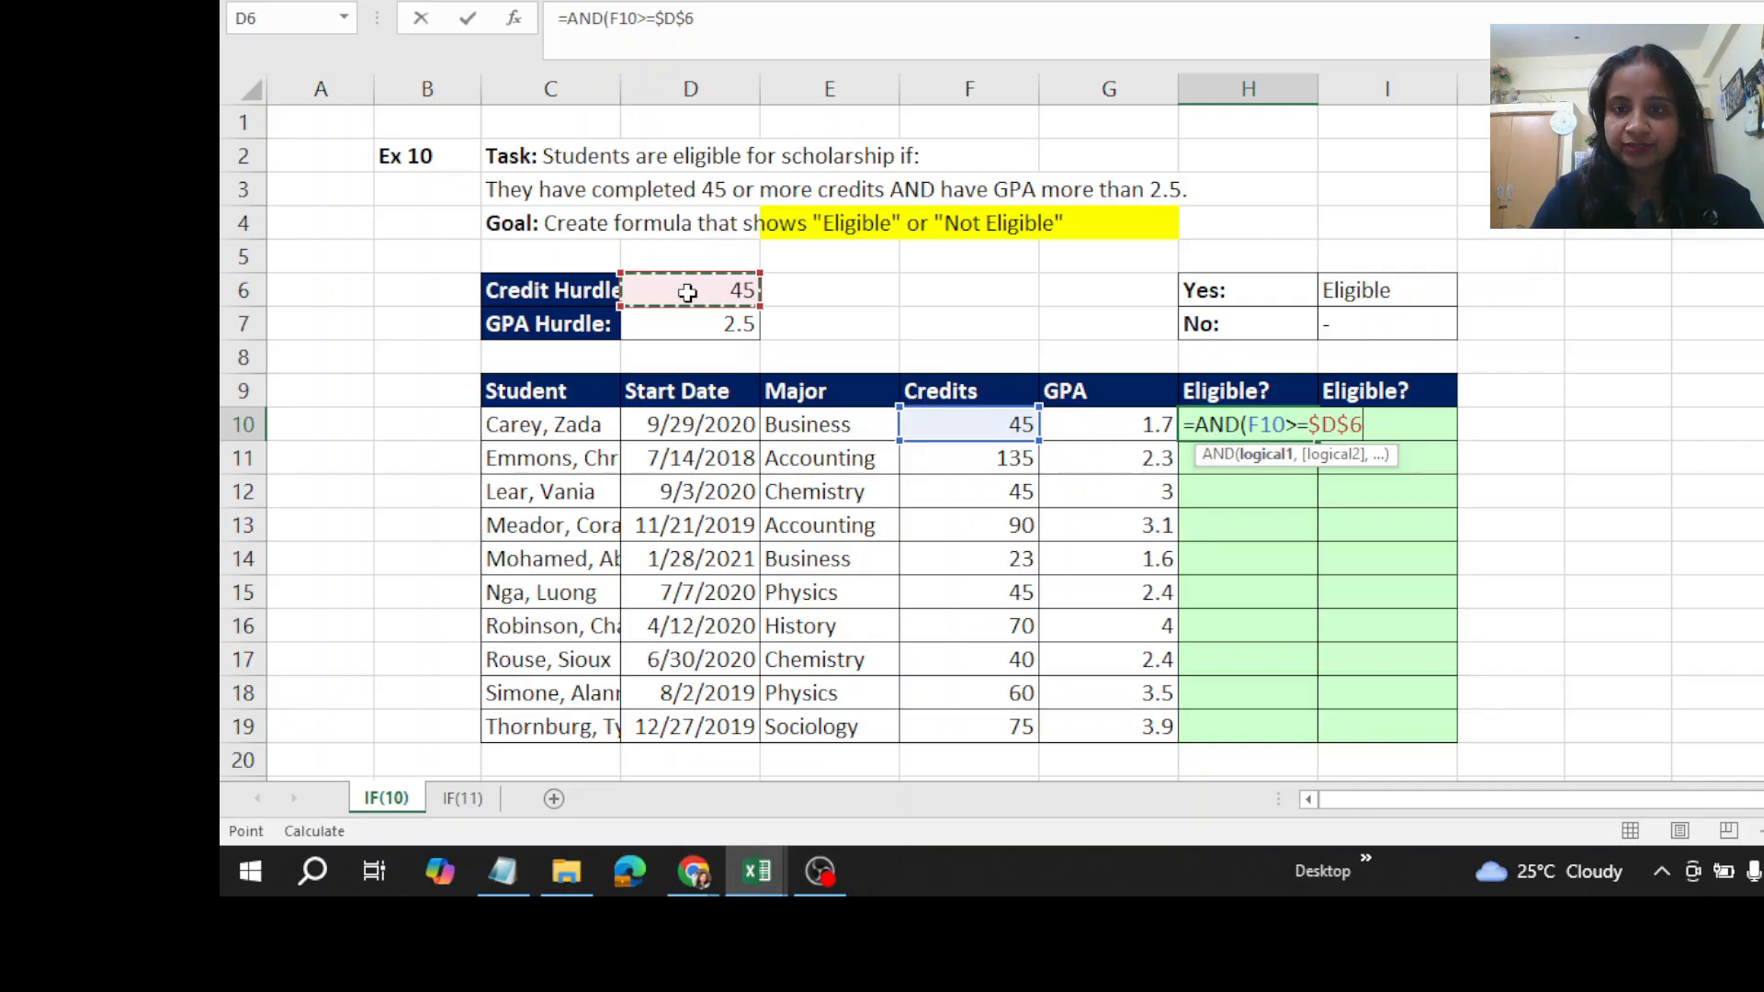
text(,)
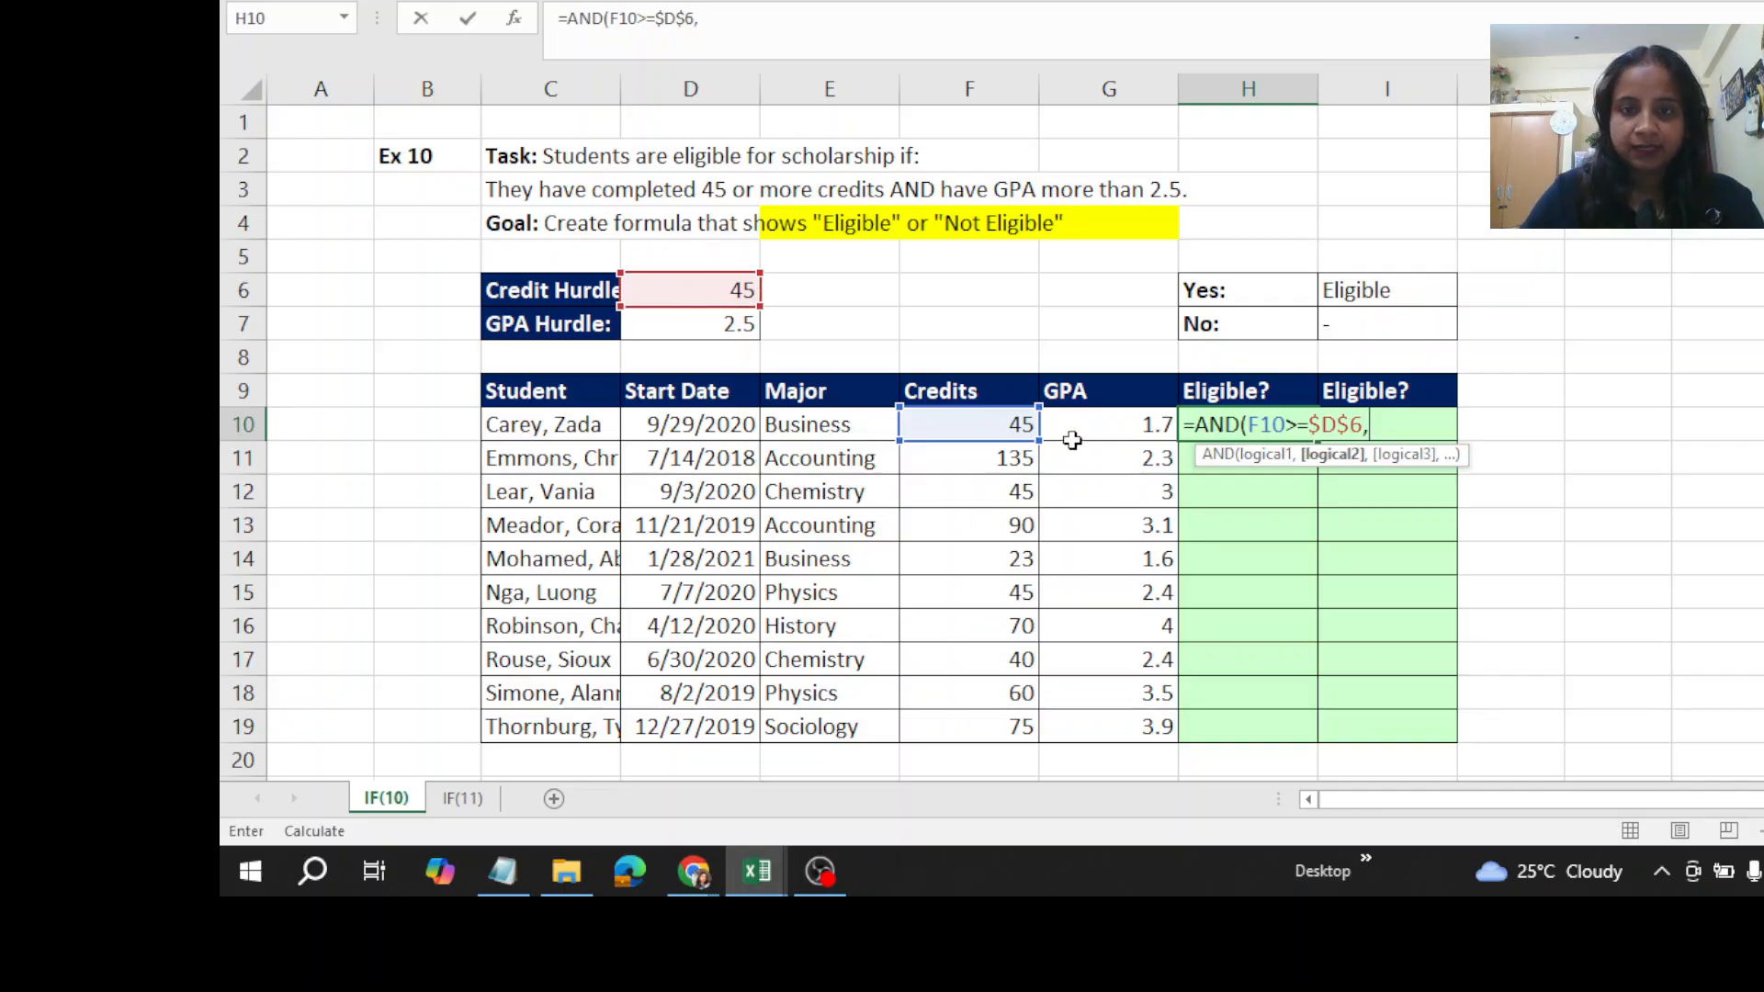
- Add the GPA condition G10>$D$7 with an absolute hurdle reference and complete the AND formula in H10
click(1098, 431)
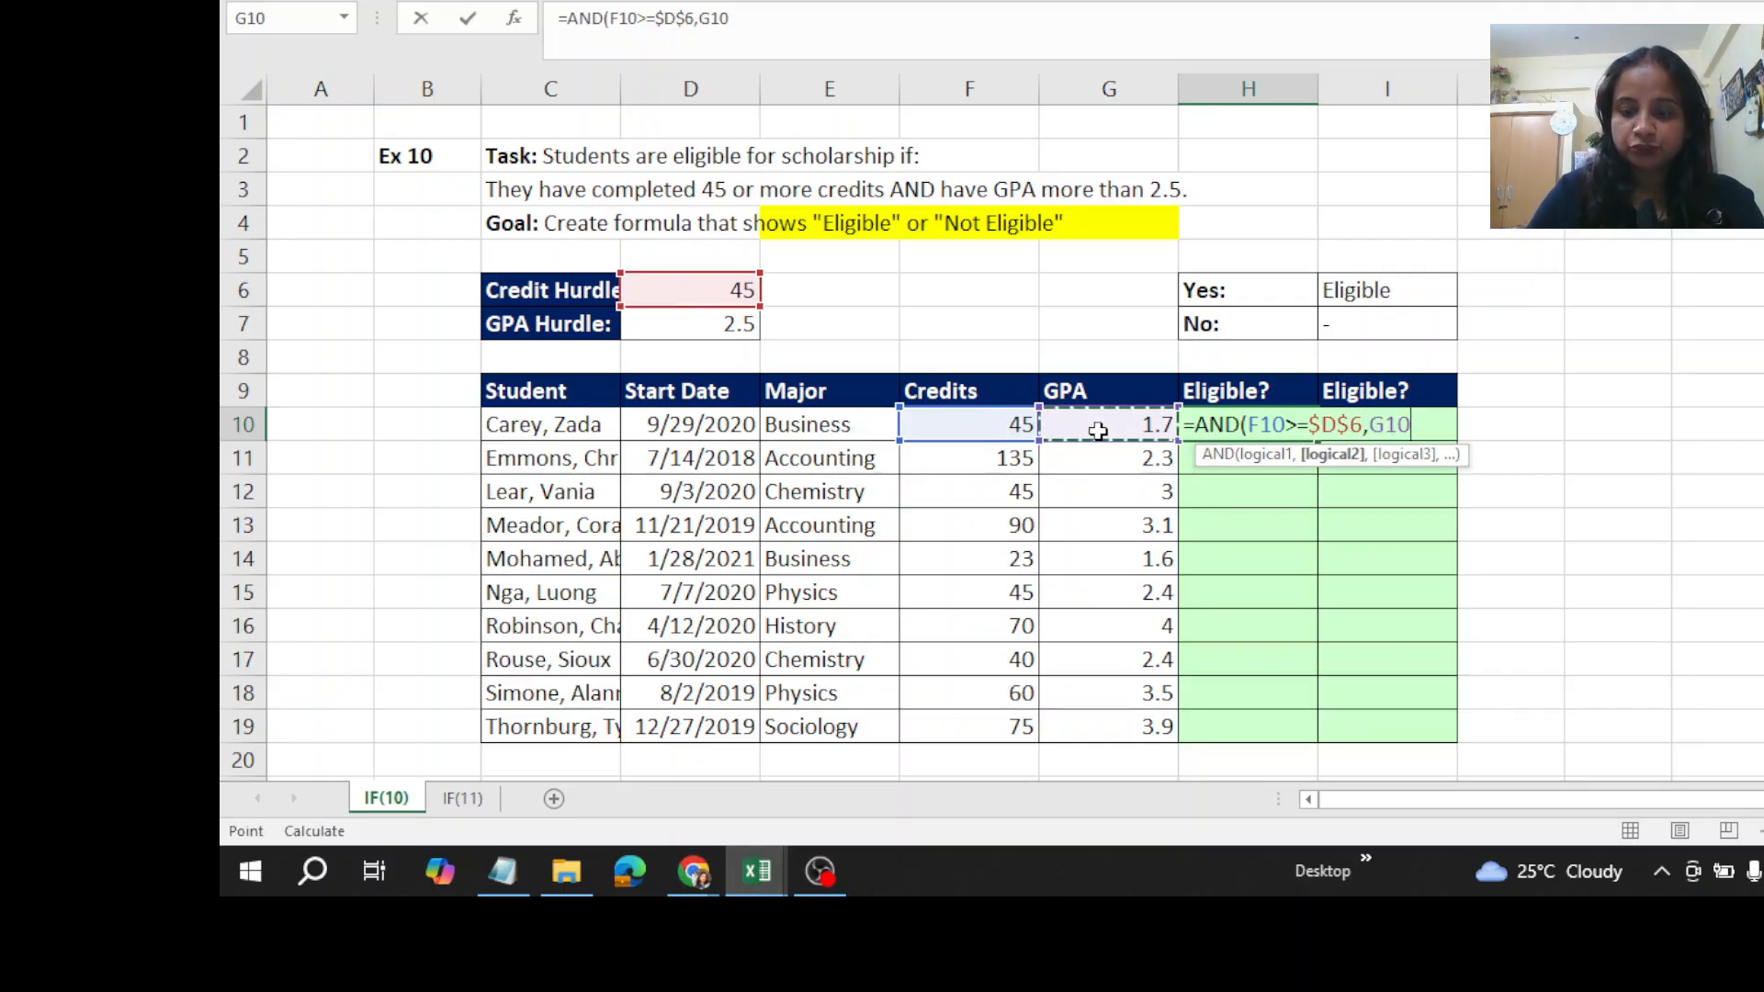
text(>)
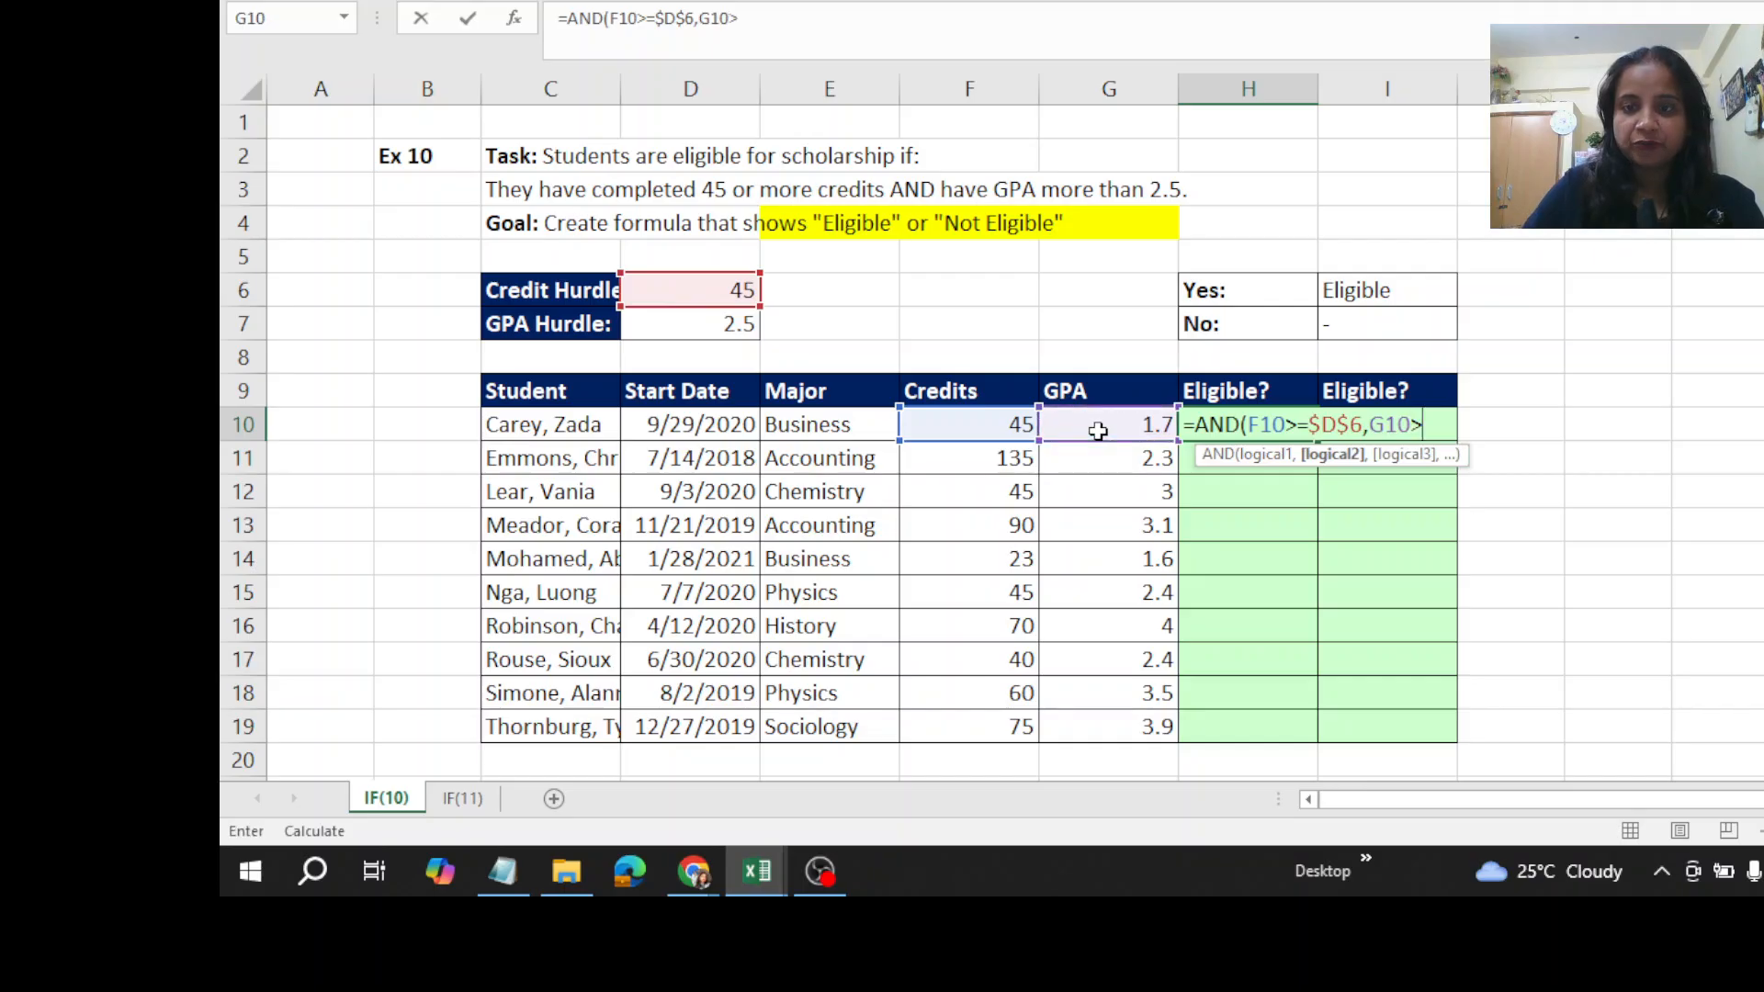
click(667, 323)
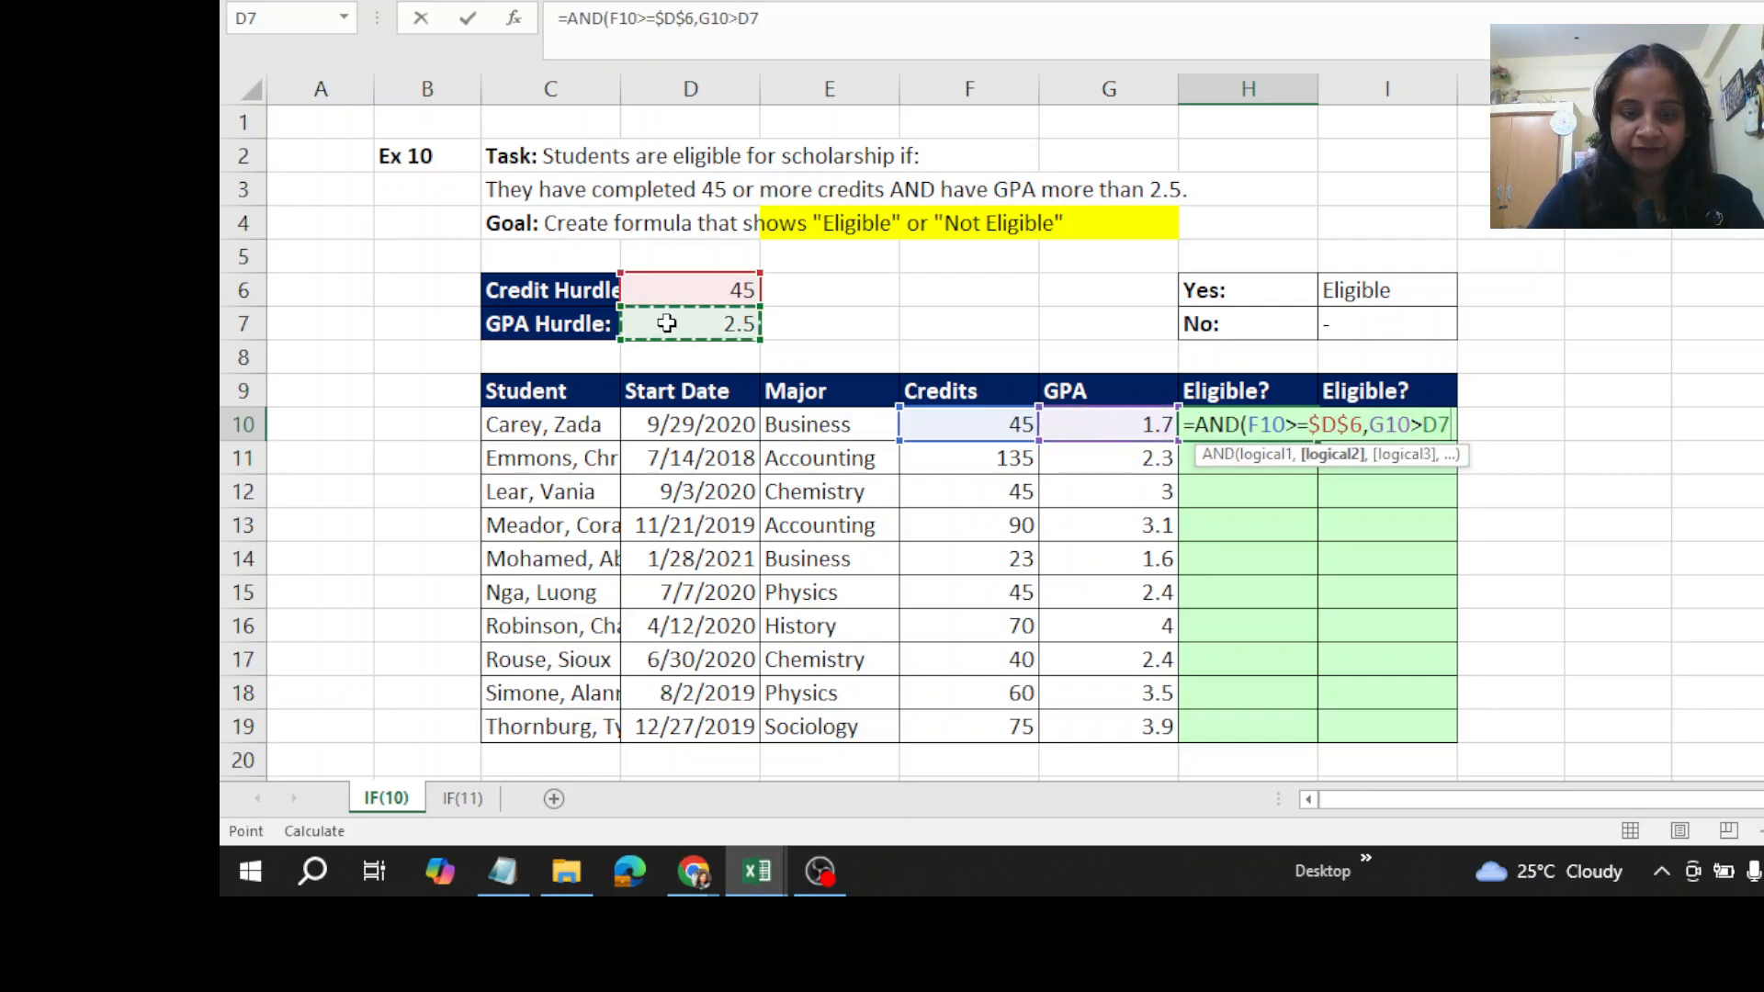
key(F4)
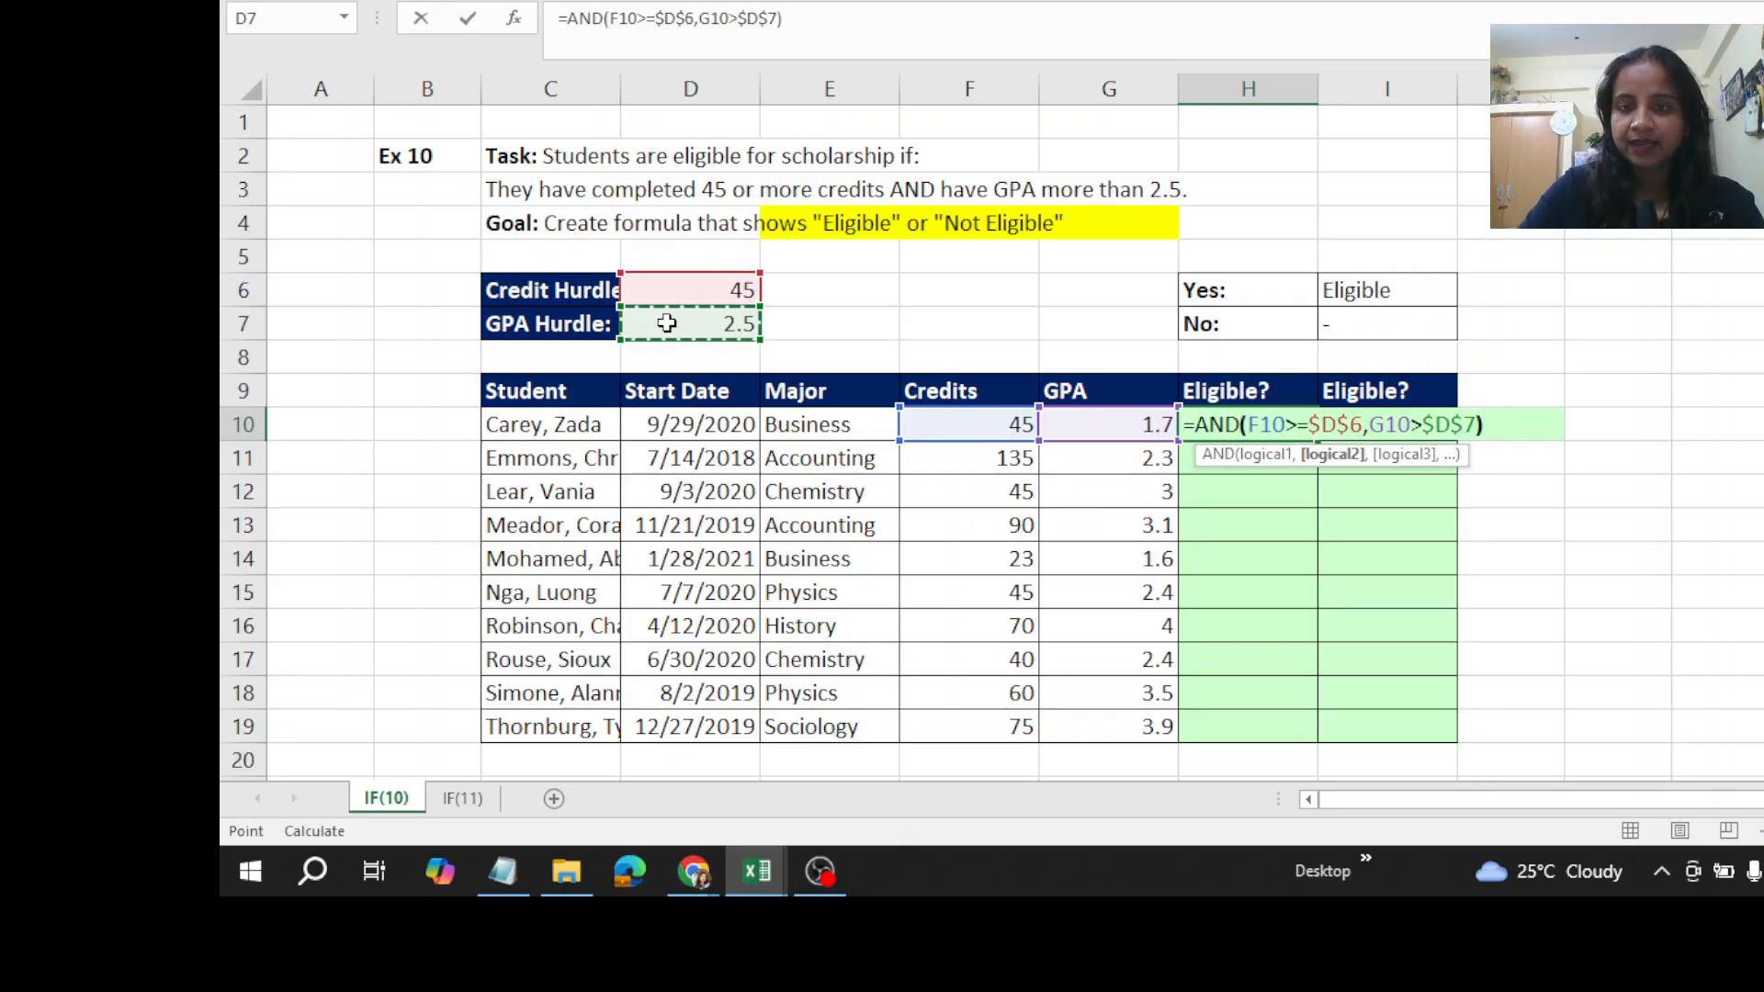
text())
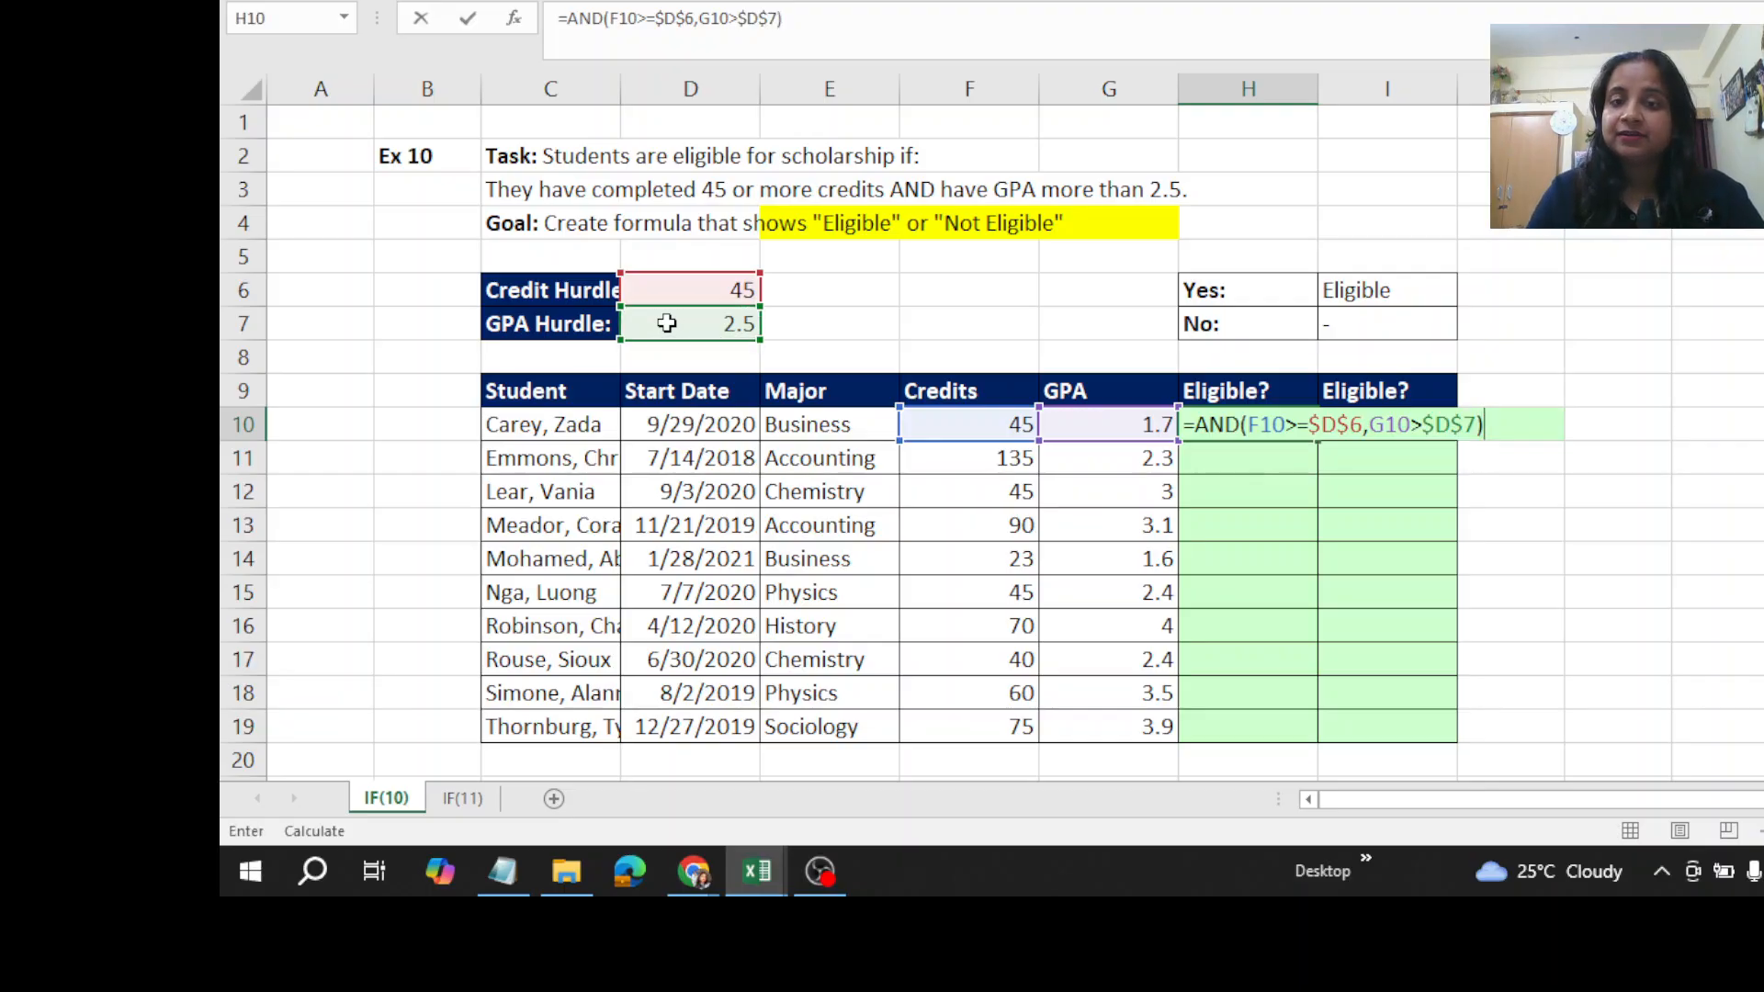
key(ctrl+Return)
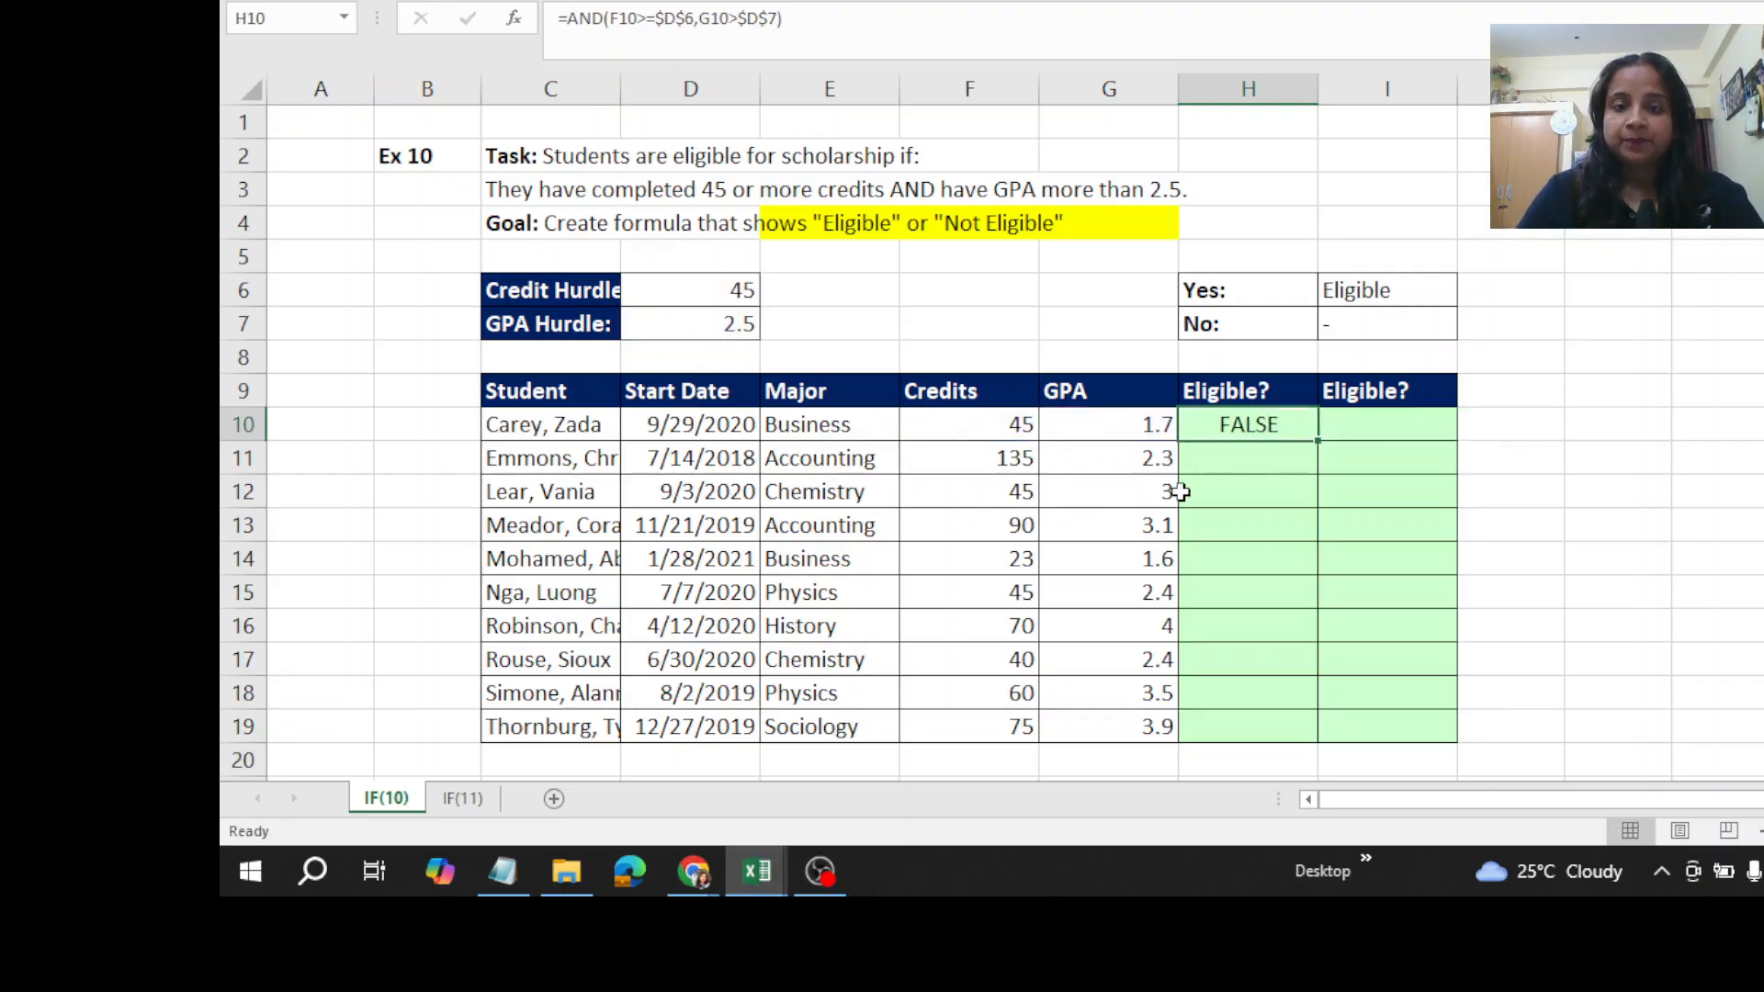
- Fill the AND formula from H10 down through H19
double_click(1321, 444)
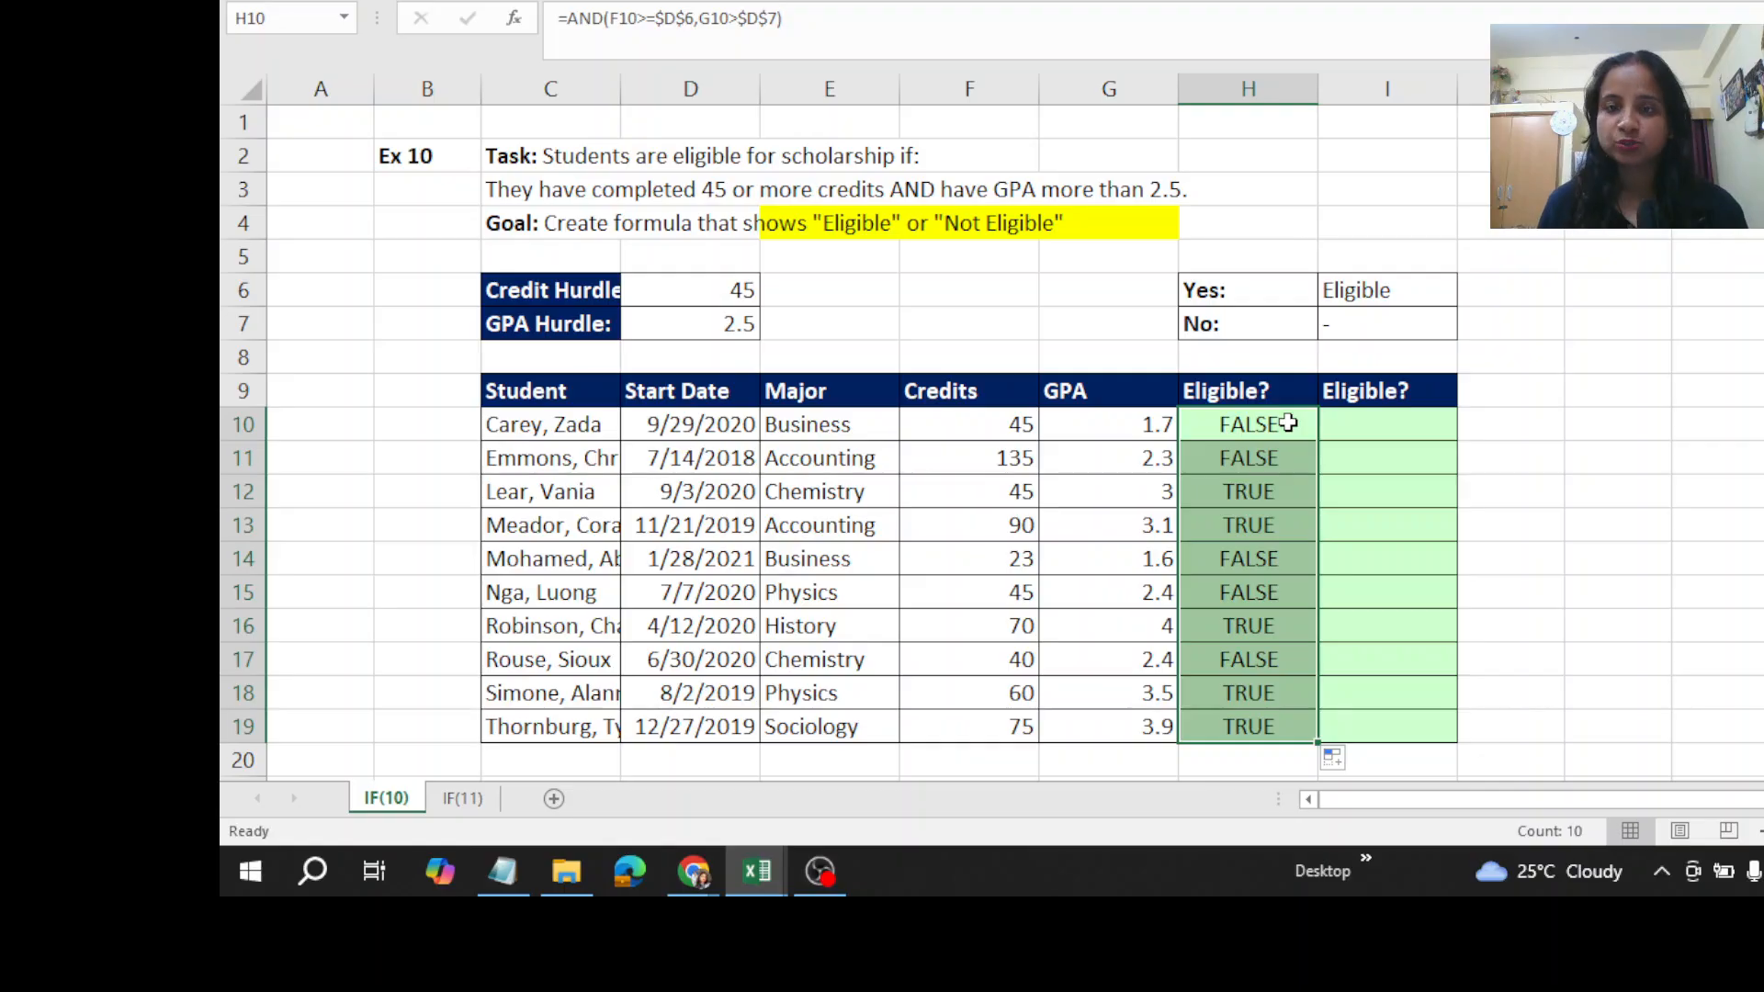
click(1289, 424)
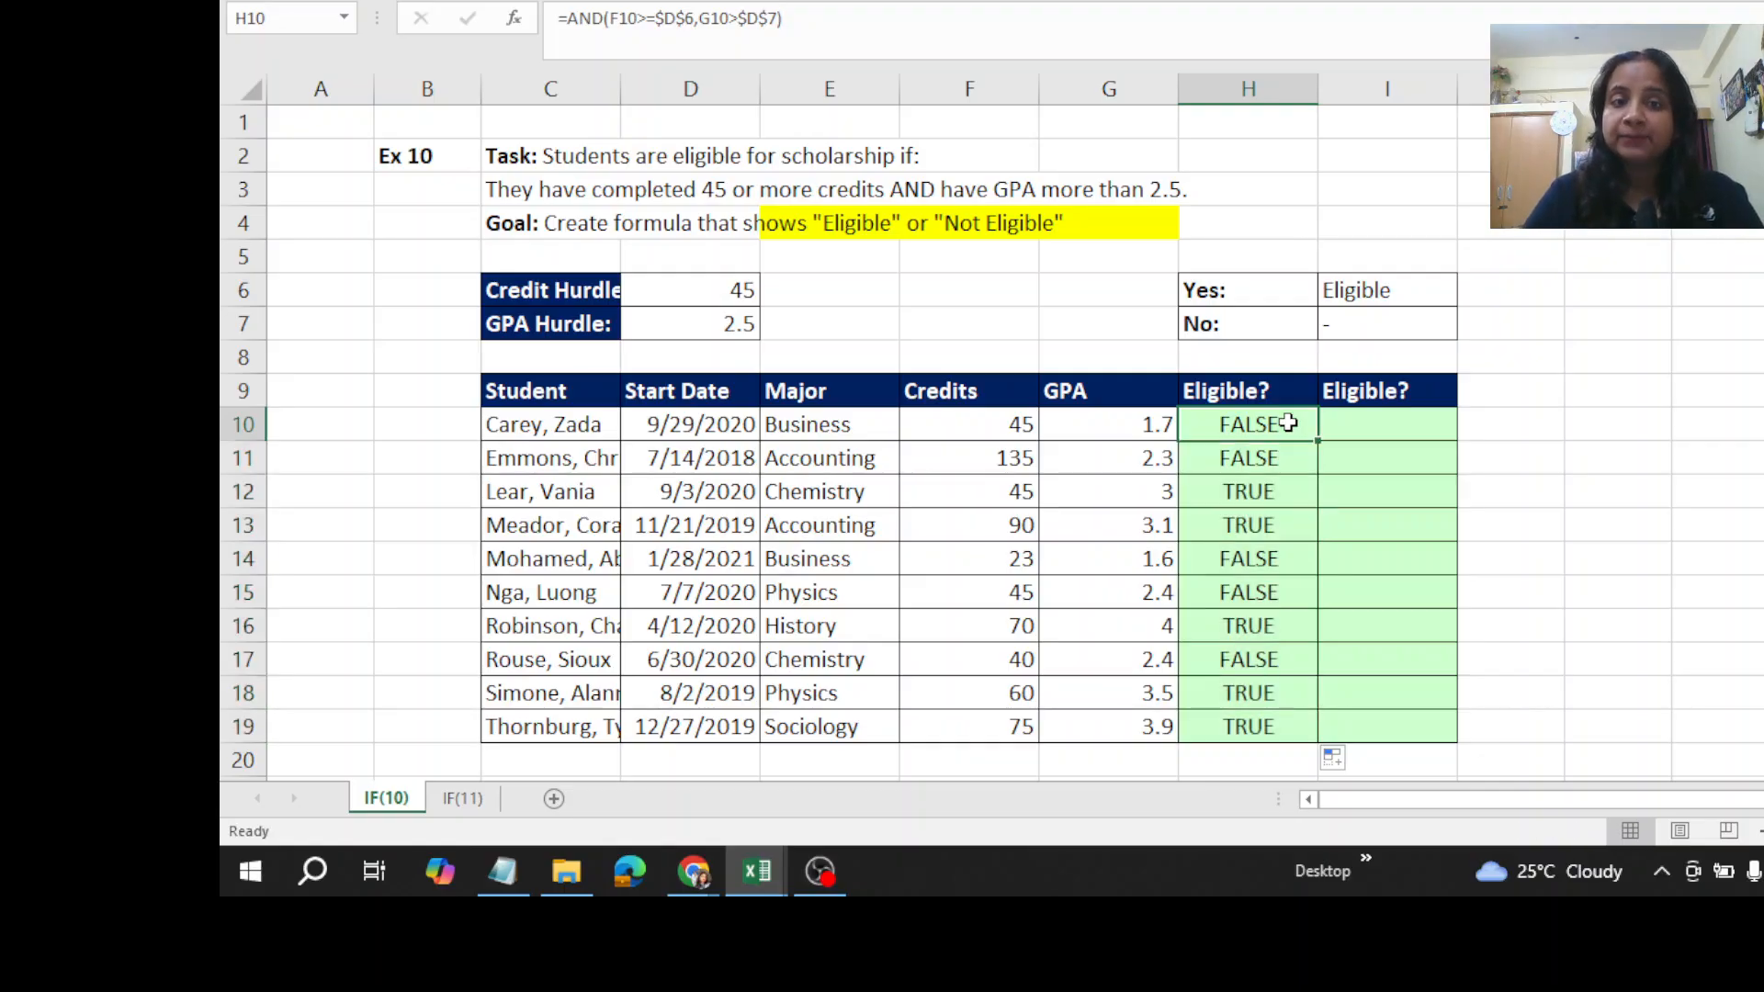
click(808, 224)
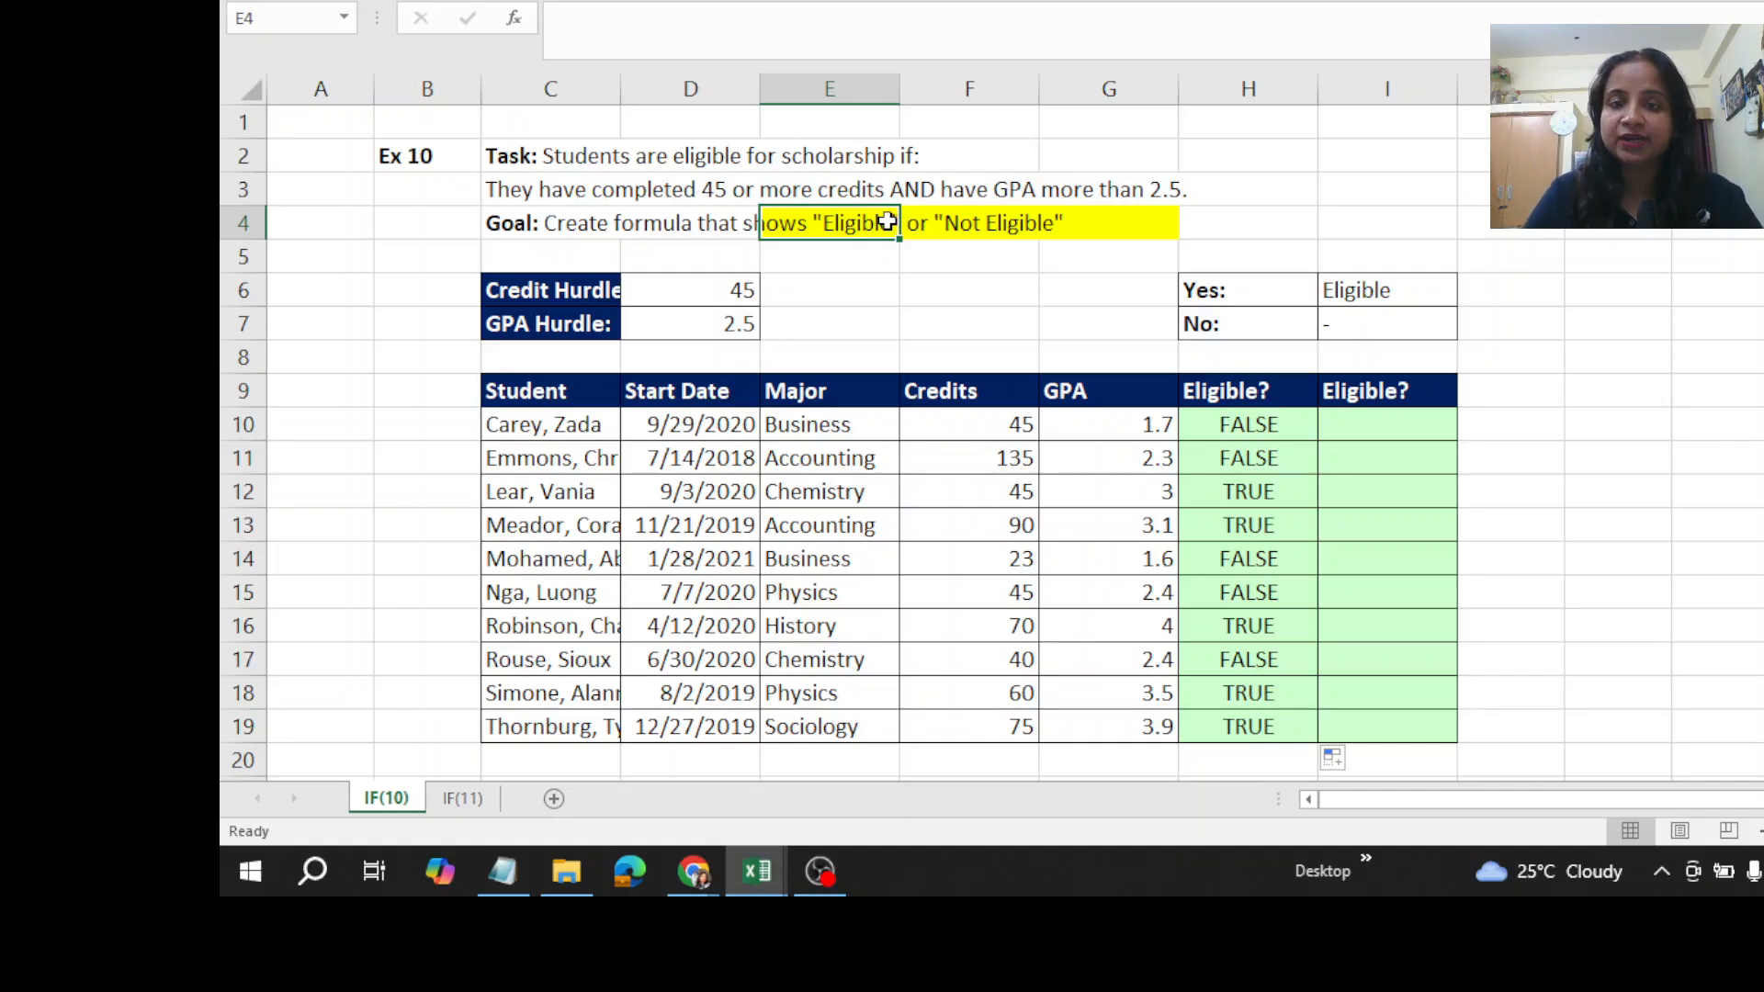
- Wrap the AND formula in H10 in an IF function, using the AND expression as its logical test
click(1246, 425)
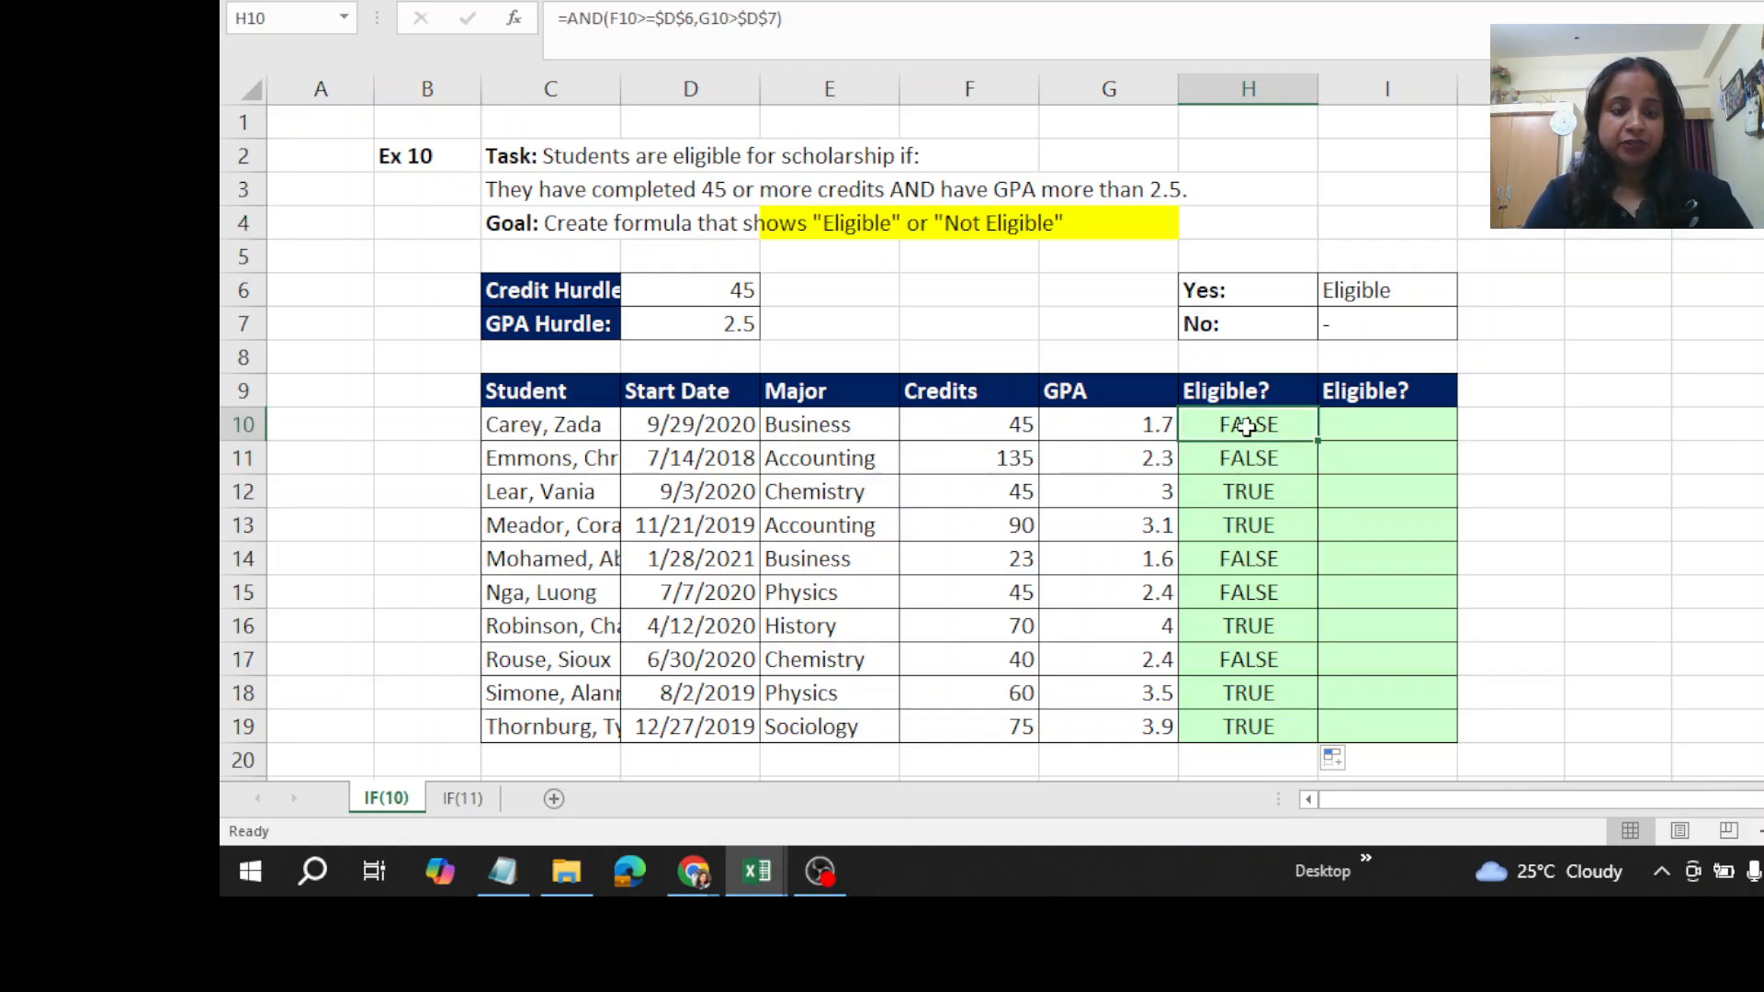
double_click(1246, 425)
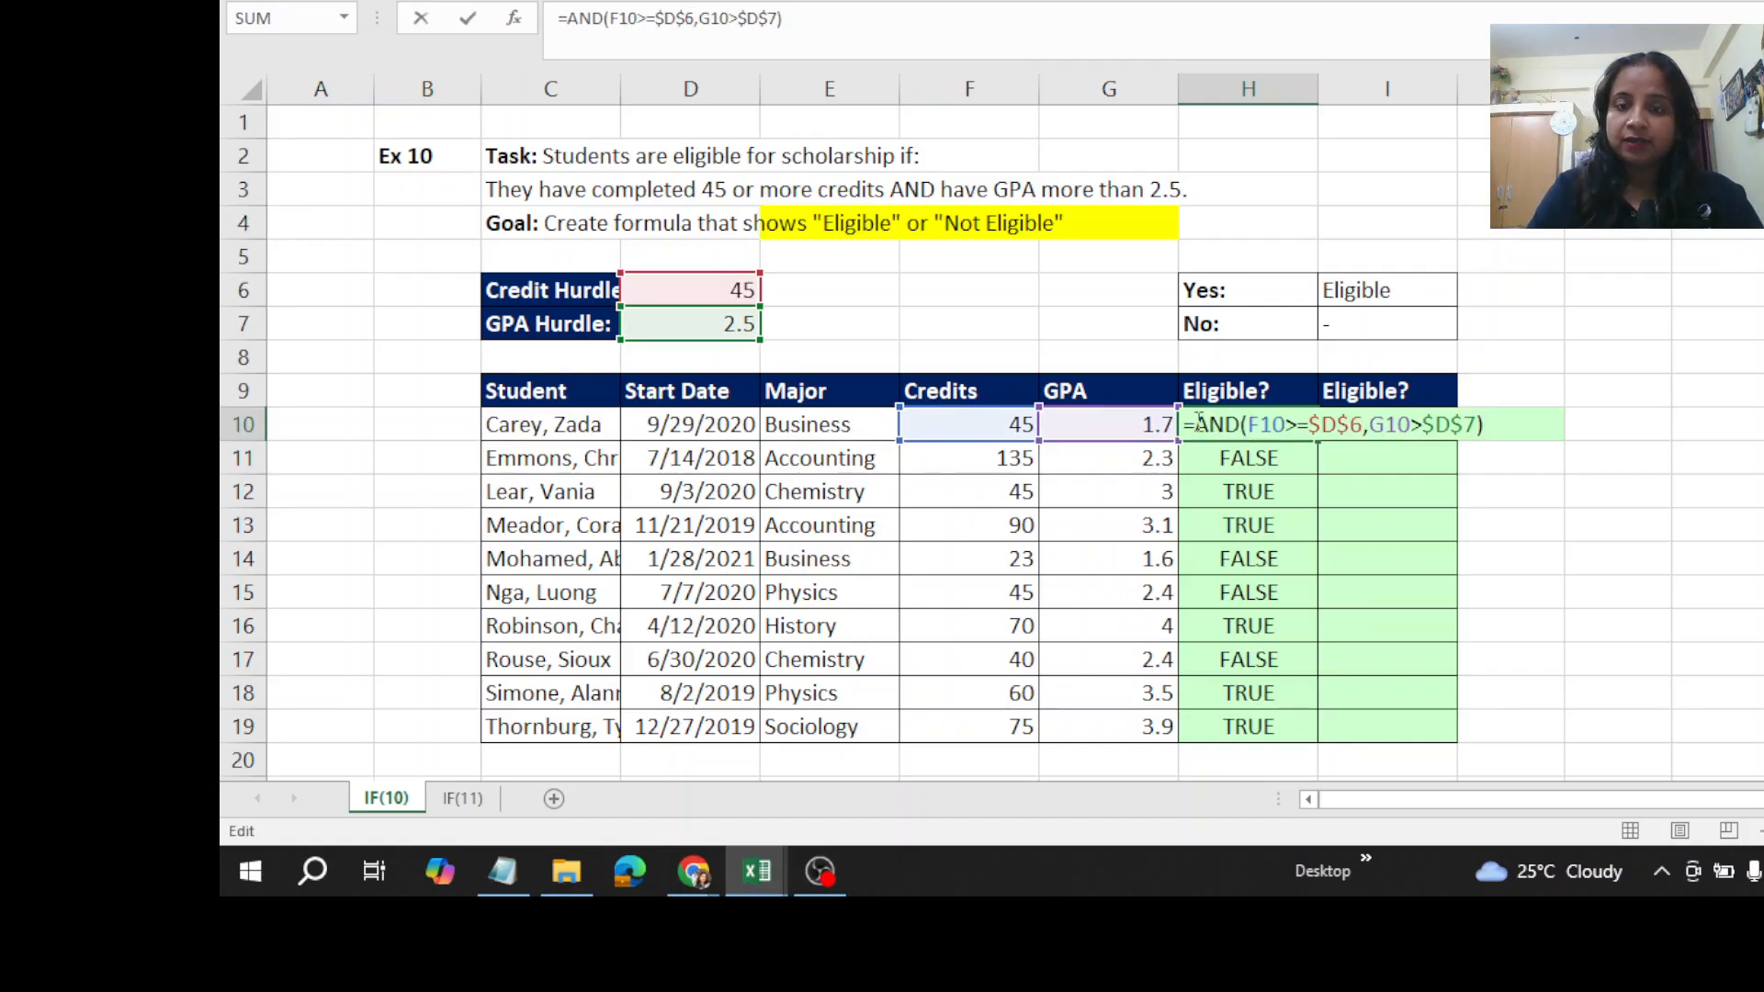
click(1197, 424)
text(IF)
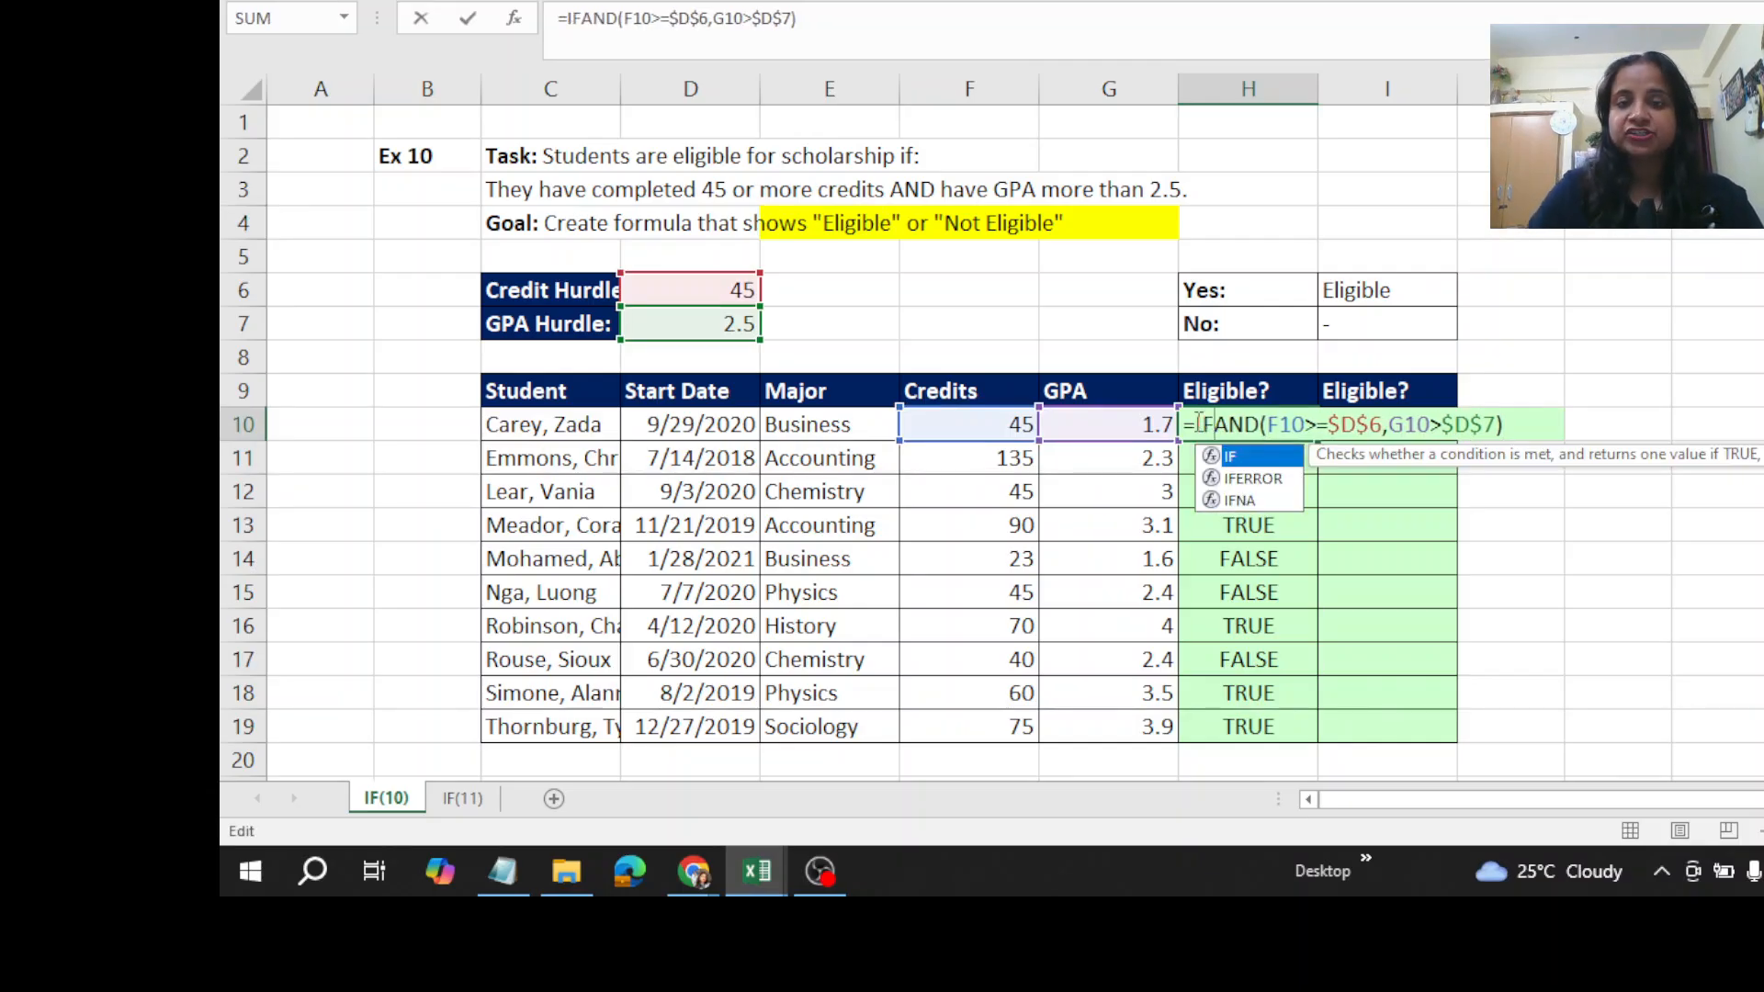
double_click(1236, 457)
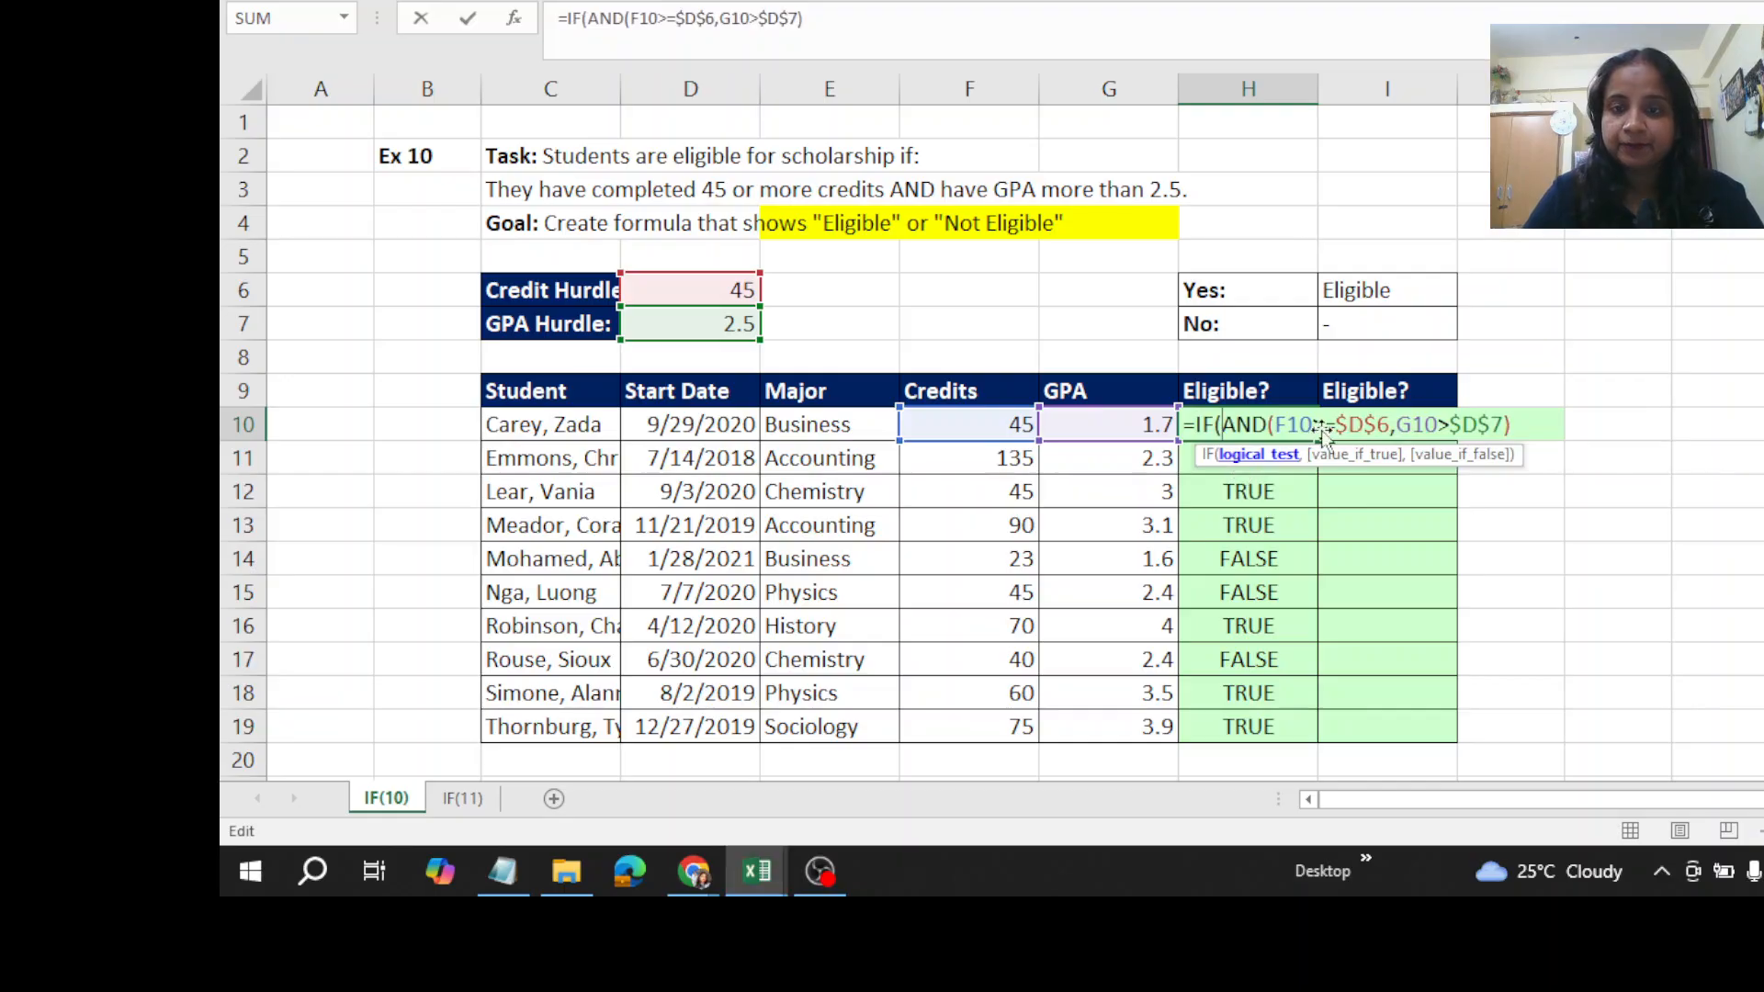
click(1525, 434)
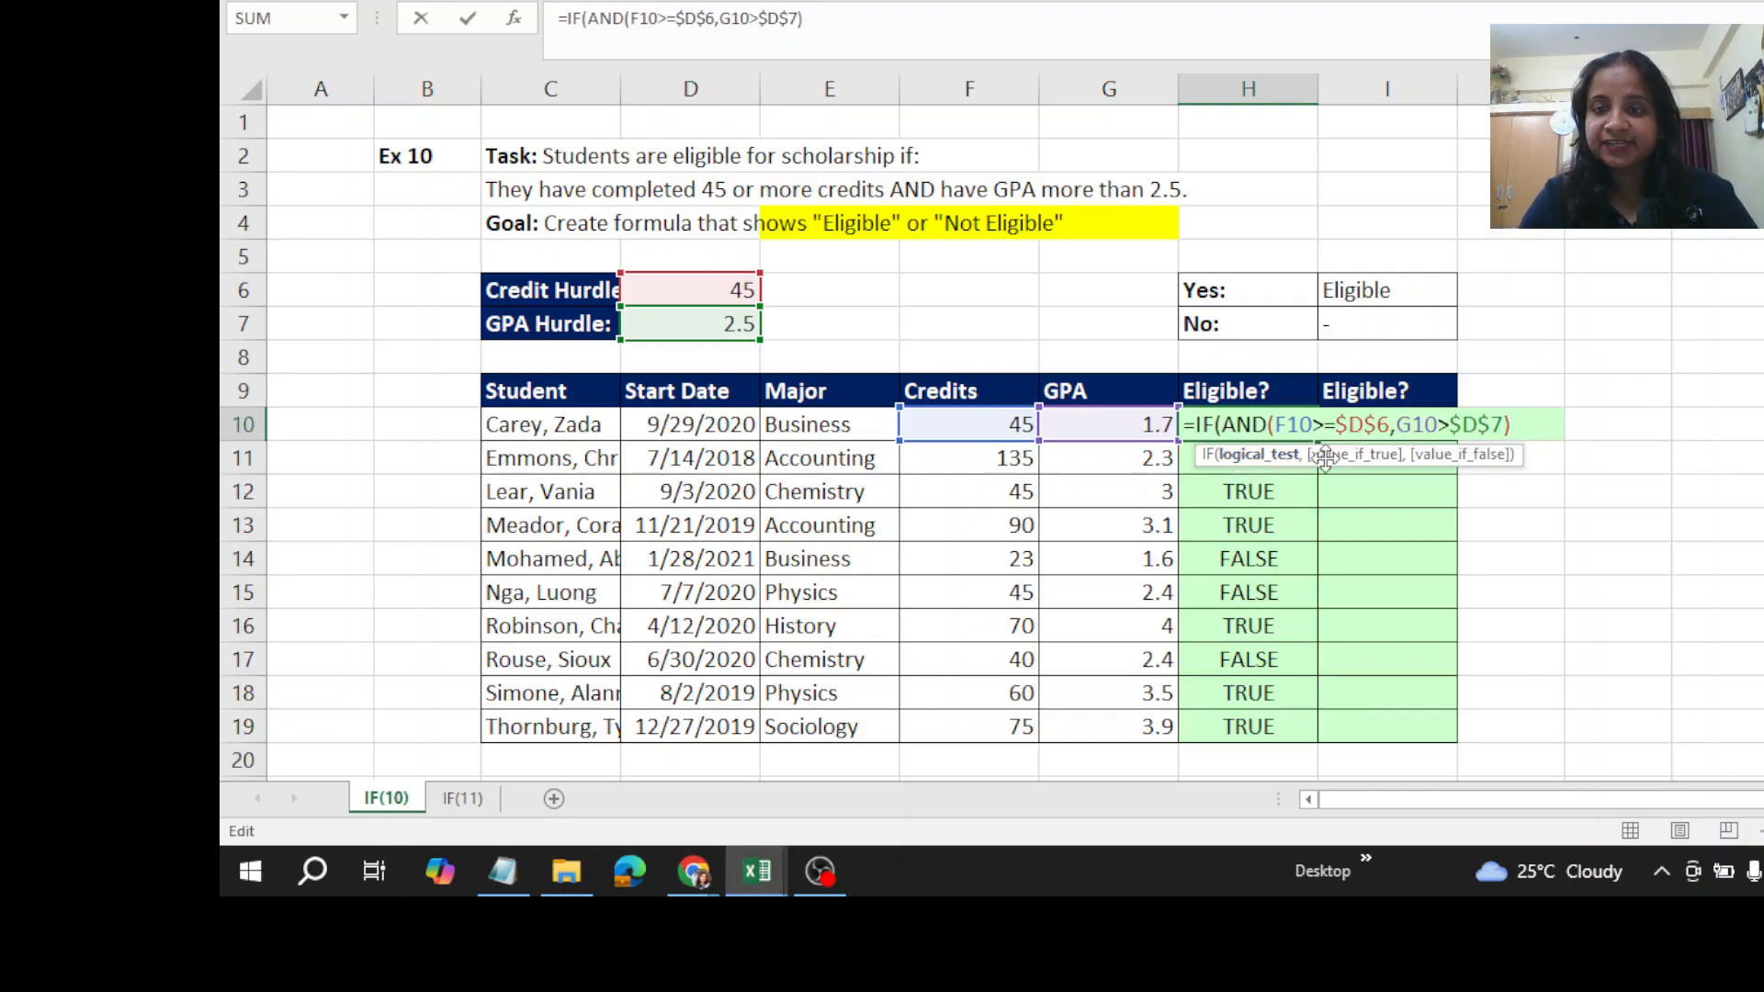
text(,)
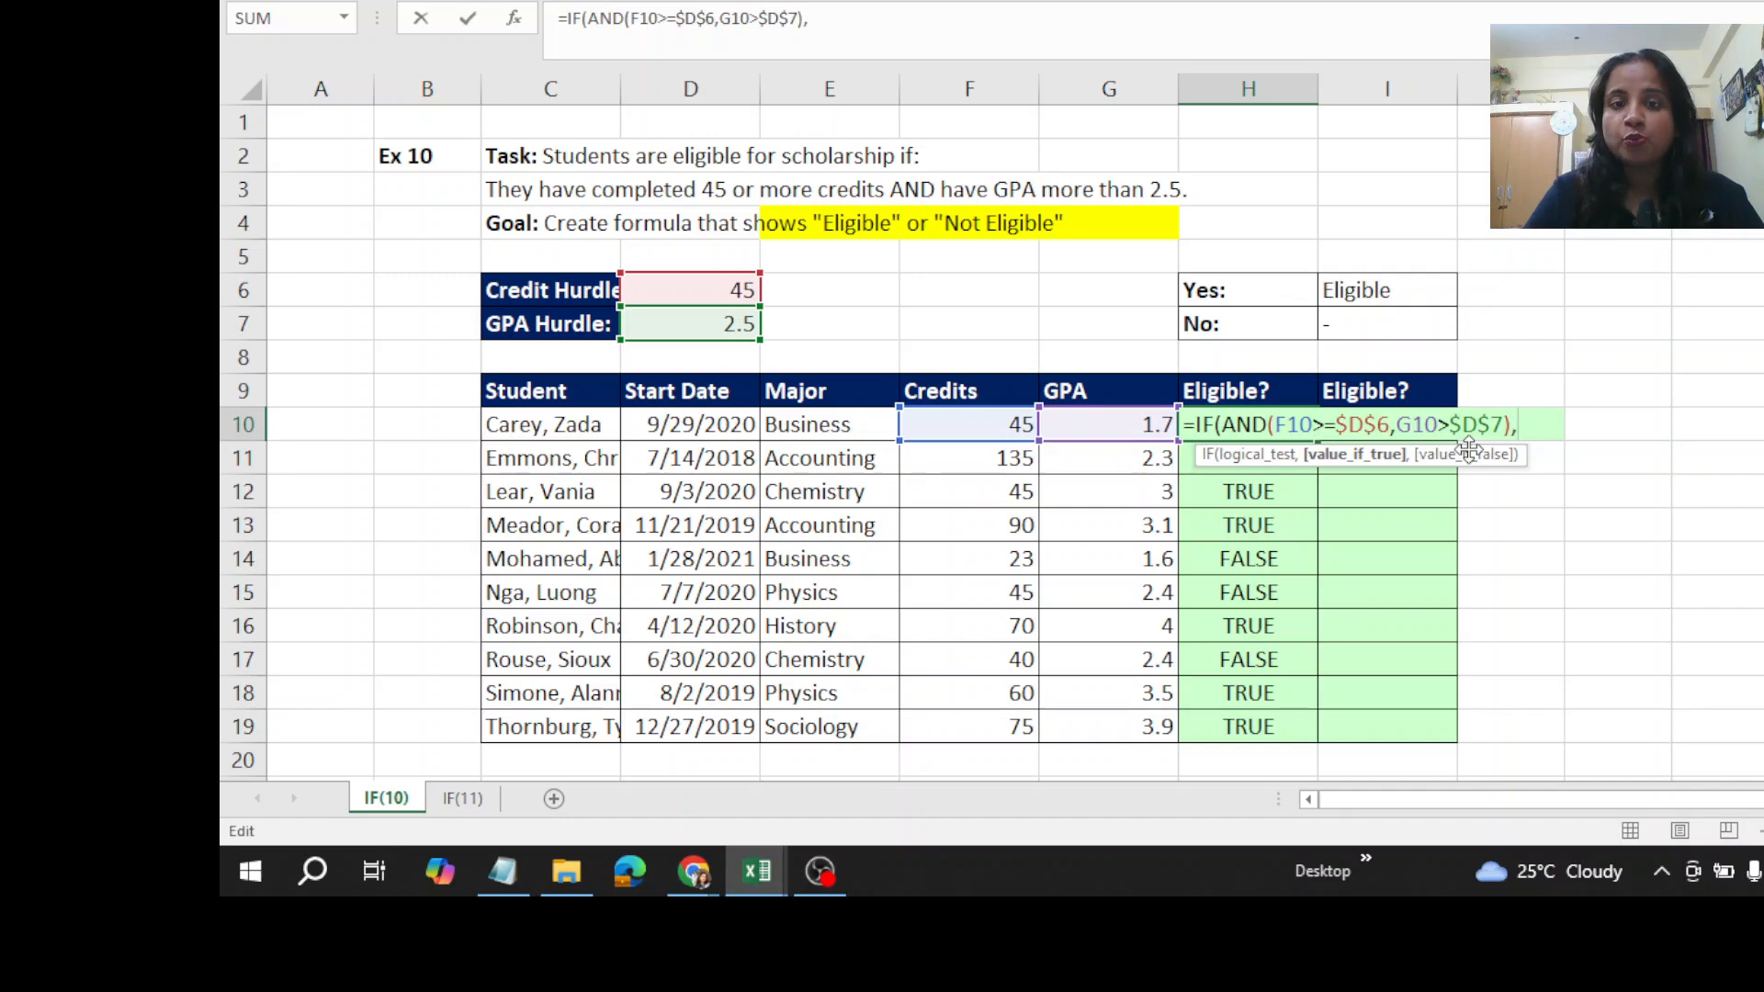
click(1362, 296)
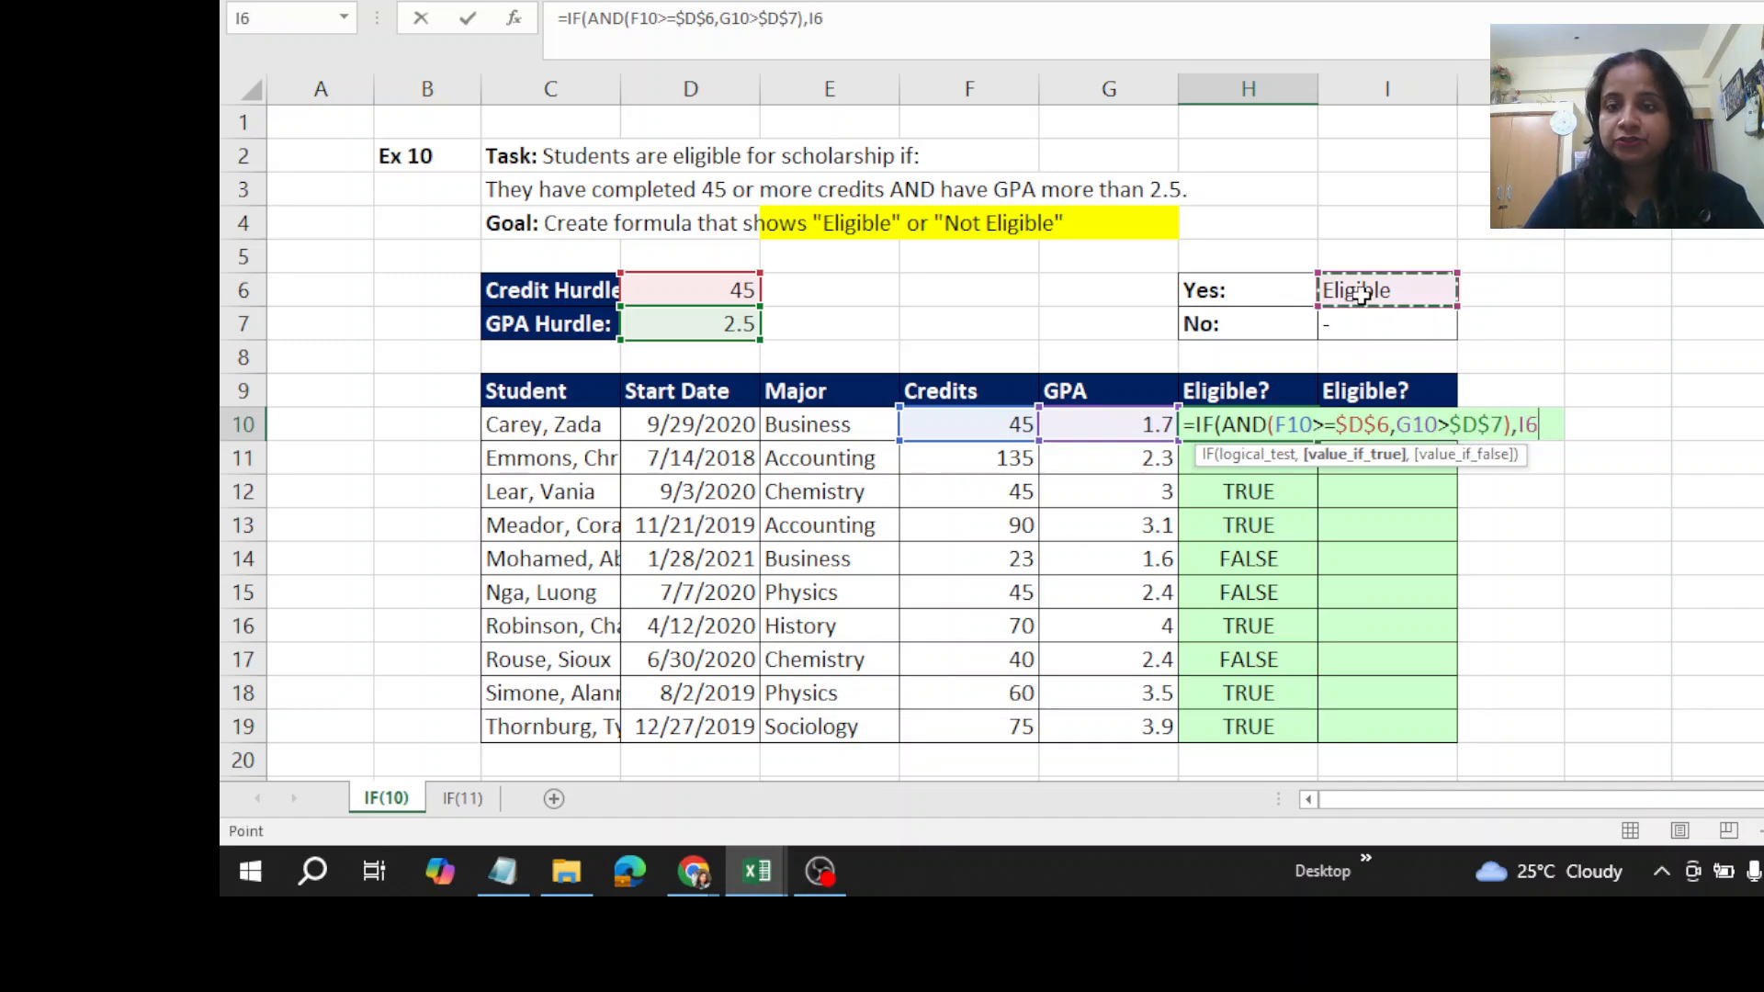
click(1518, 424)
text(")
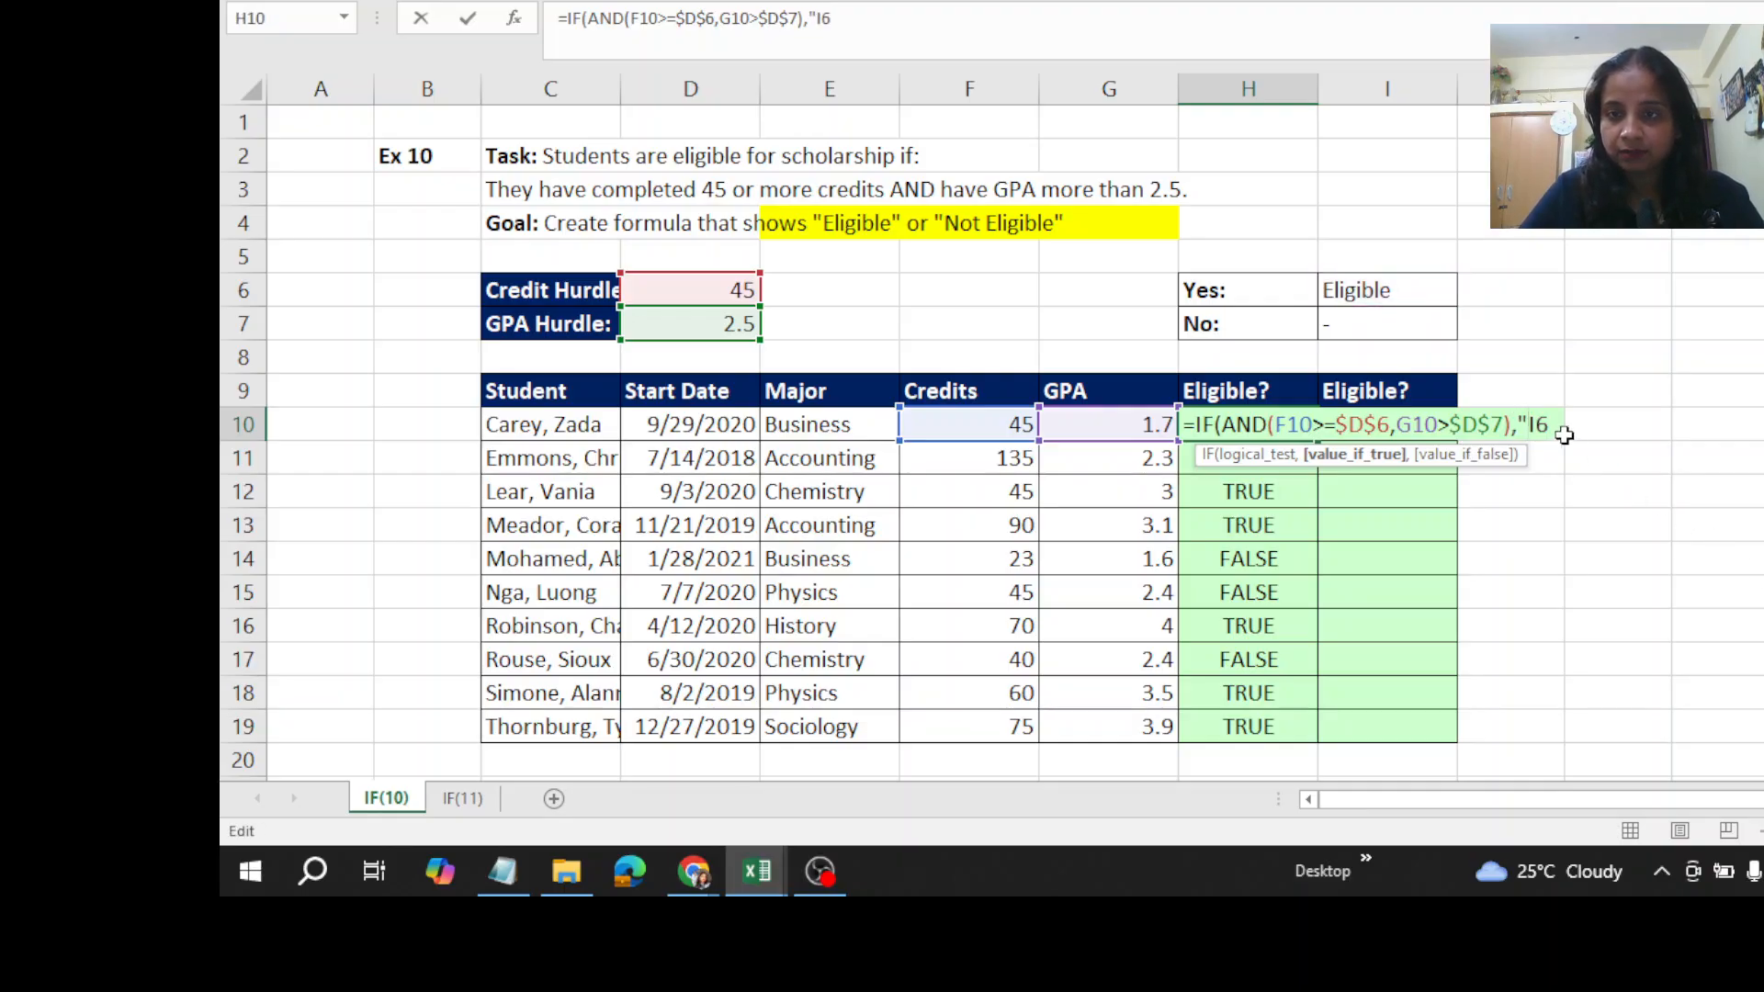
click(1560, 424)
text(")
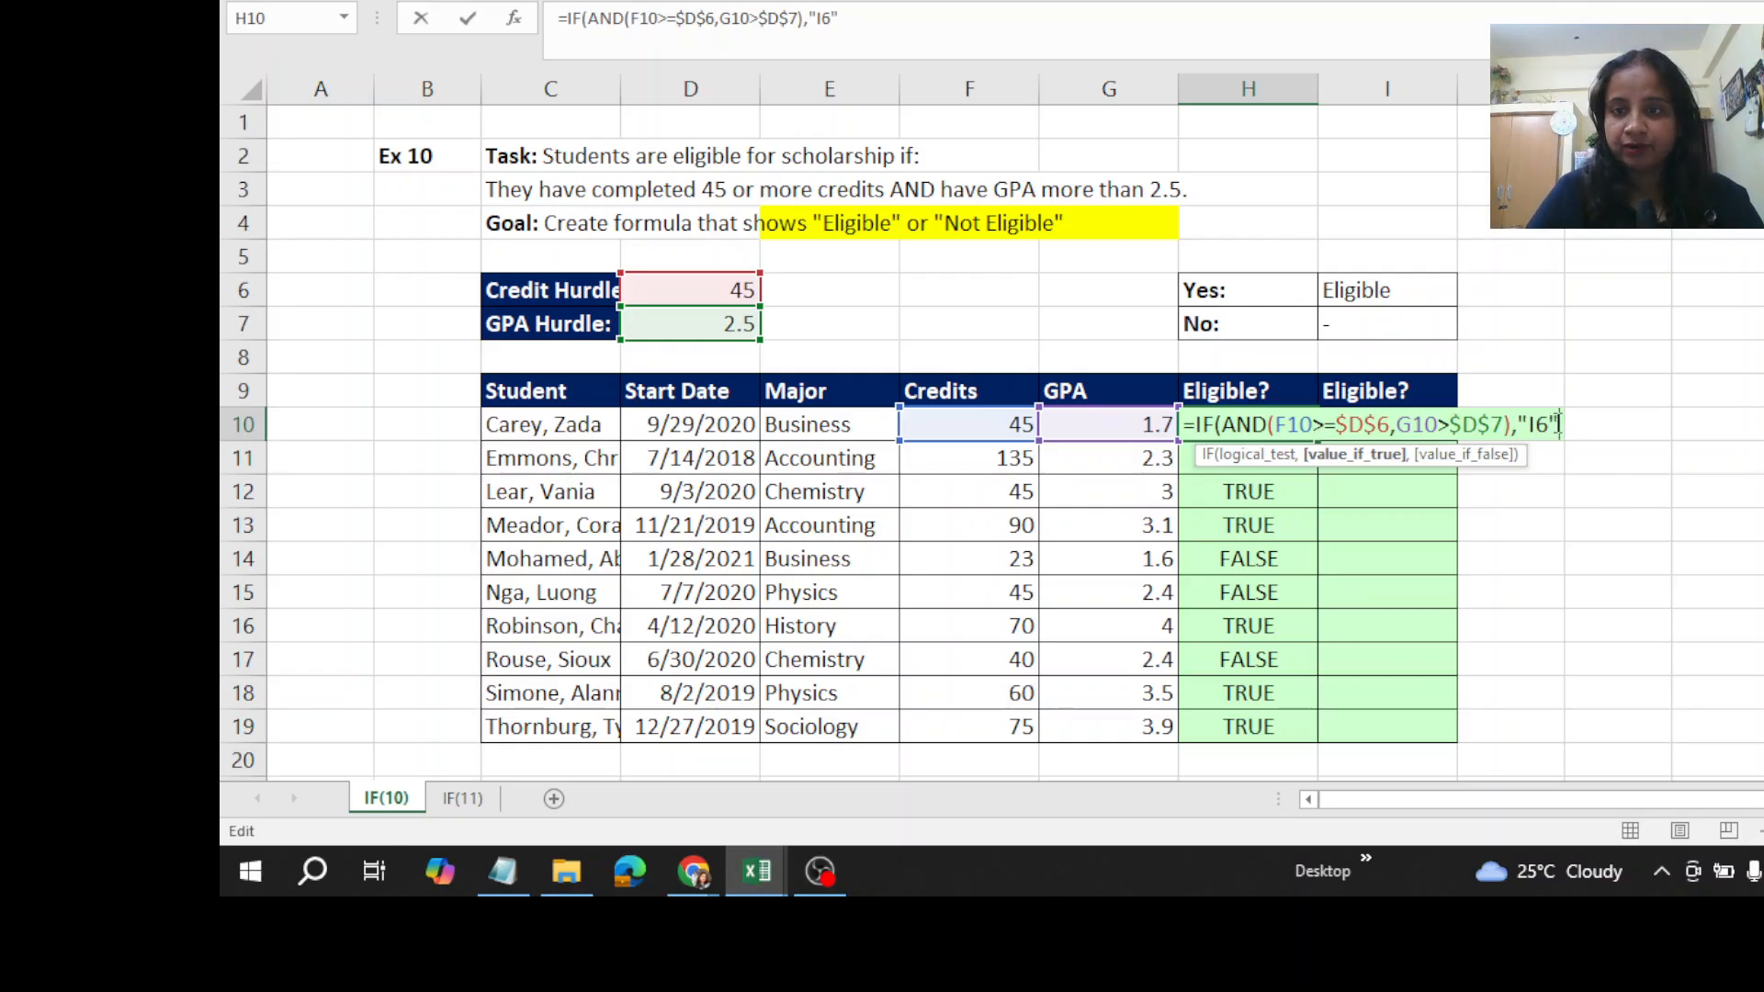
key(BackSpace)
key(BackSpace)
key(BackSpace)
key(BackSpace)
key(BackSpace)
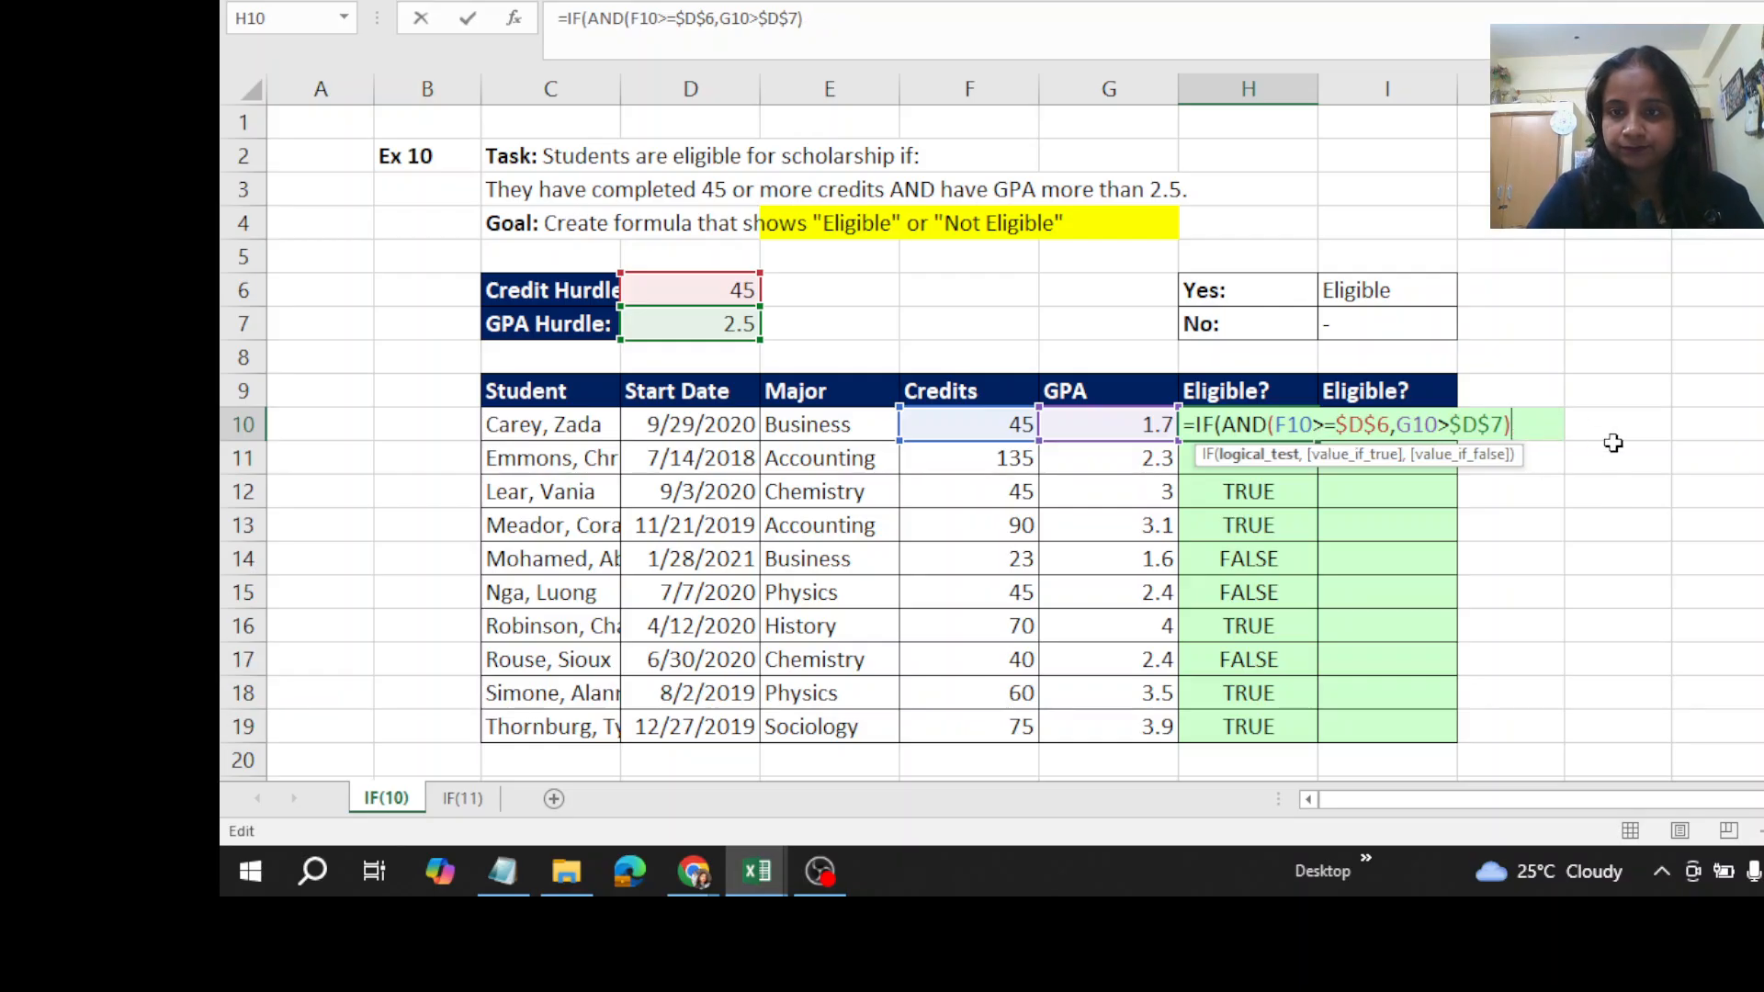
text(,)
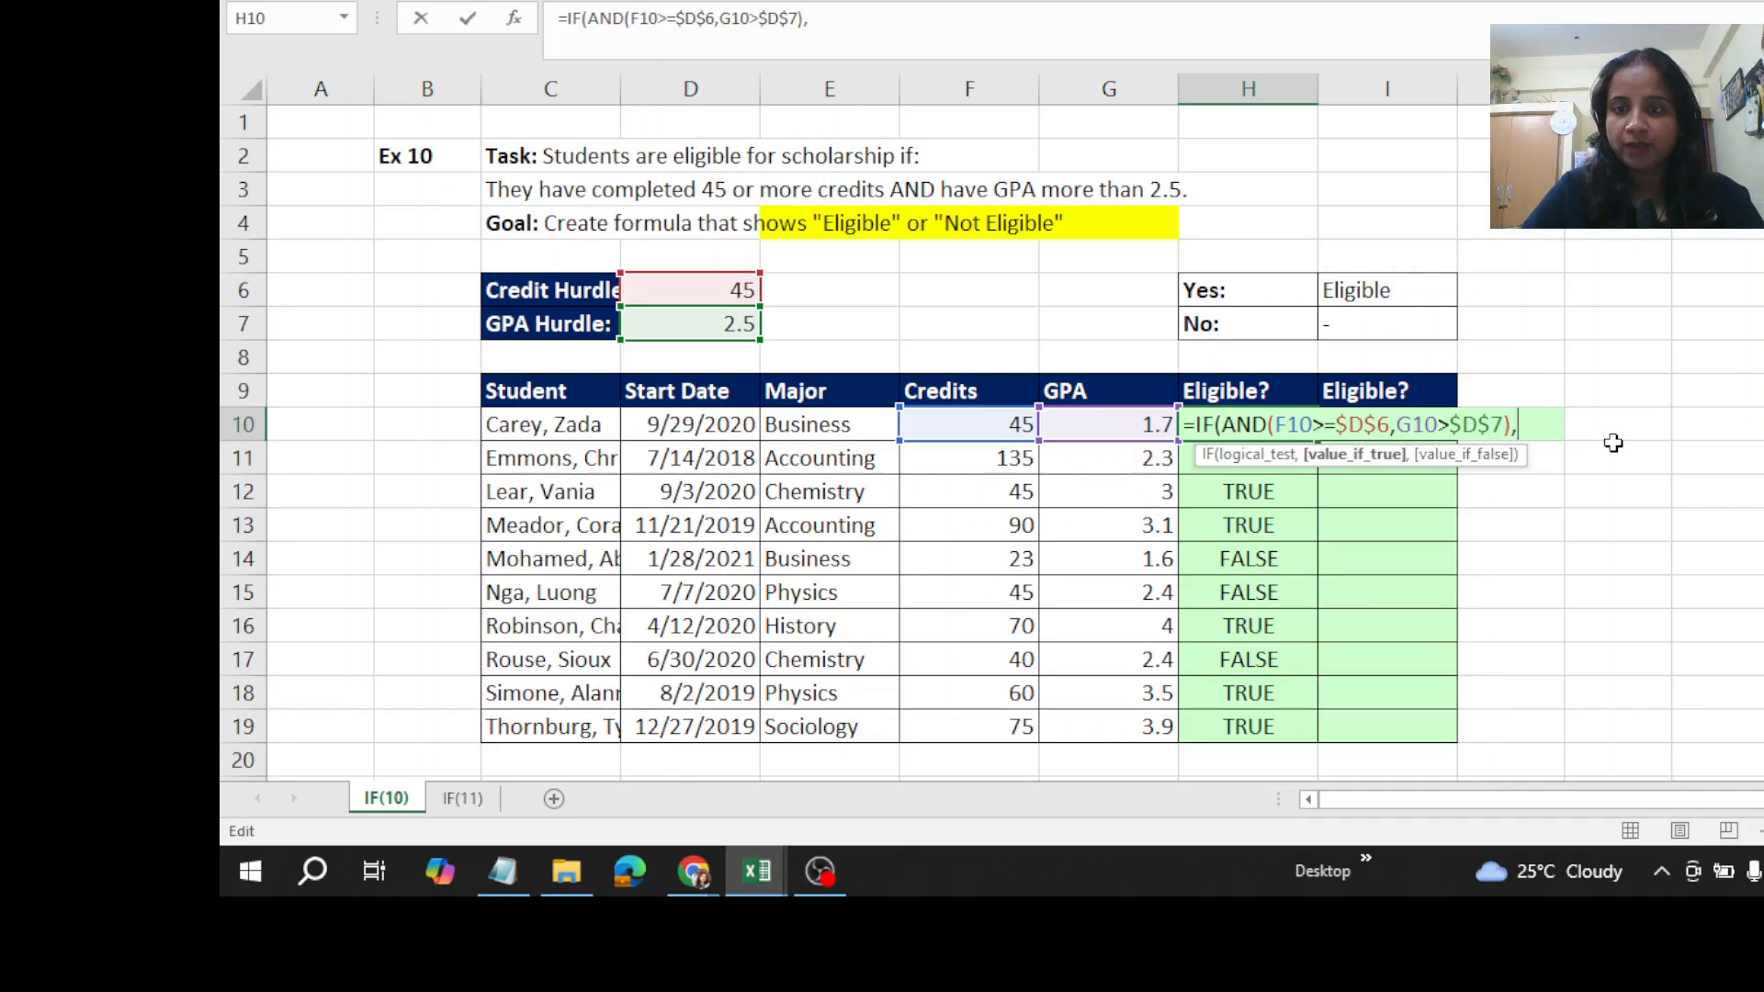
- Complete the IF formula in H10 with $I$6 as the value if true and $I$7 as the value if false
click(1371, 296)
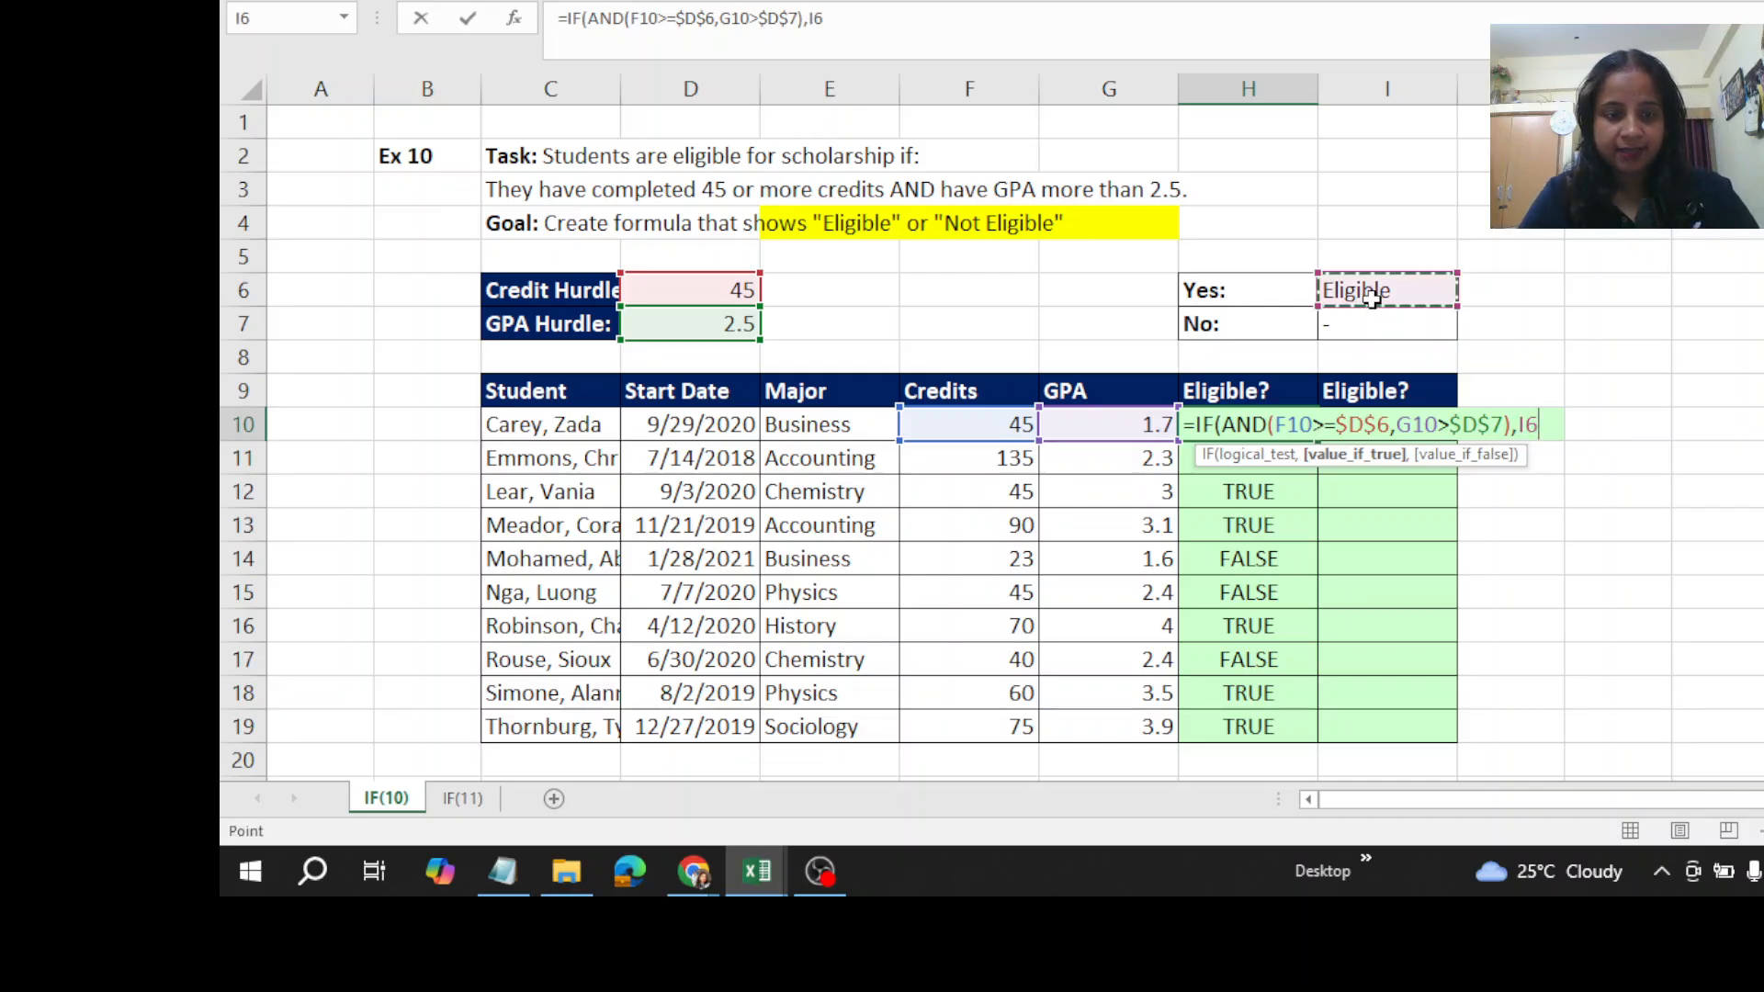
key(F4)
text(,)
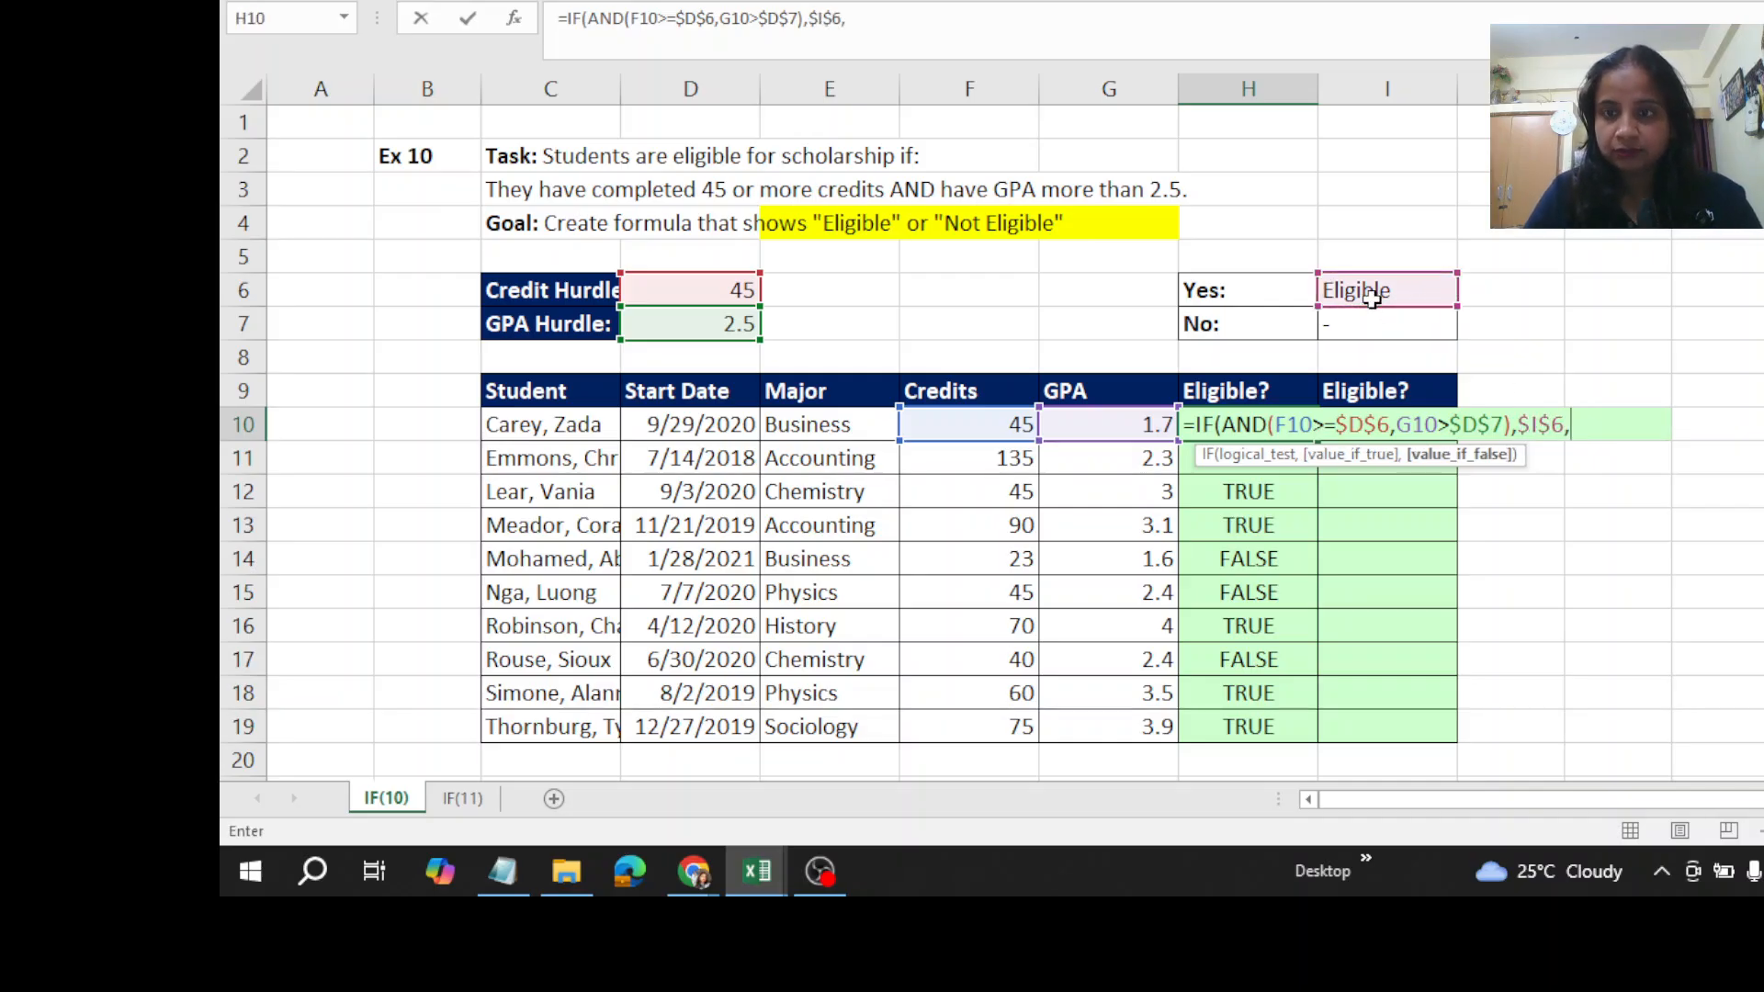
click(1363, 326)
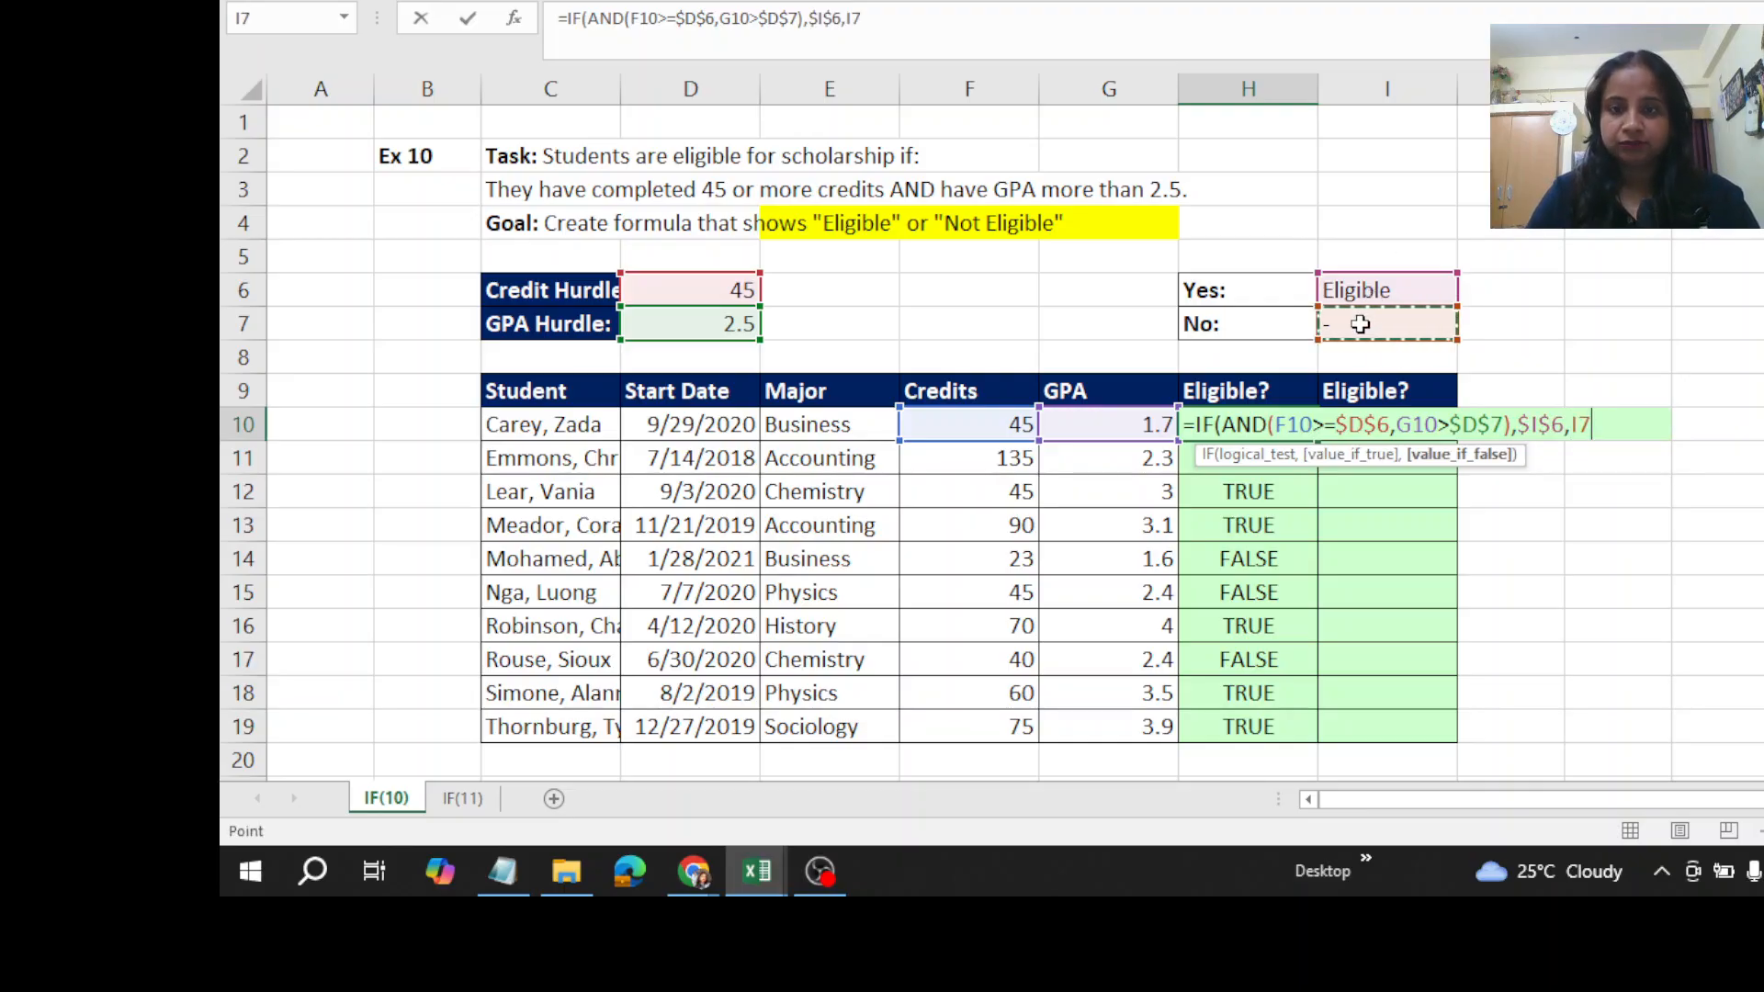
text(n)
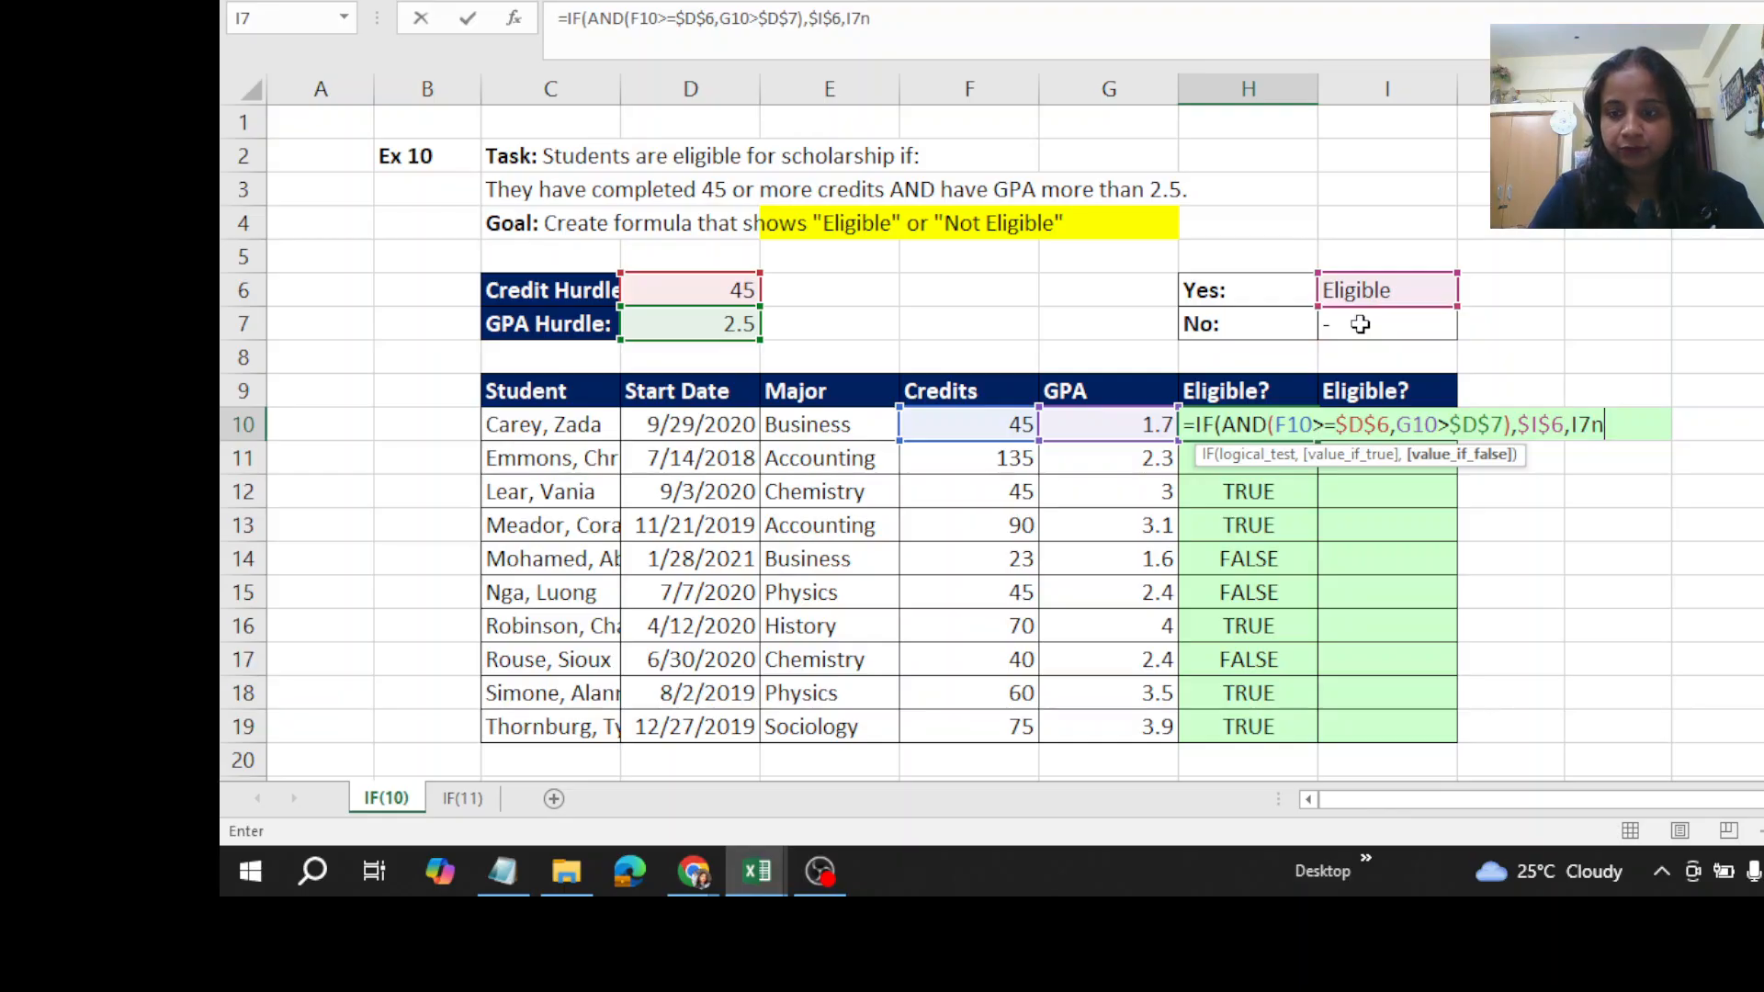
key(BackSpace)
key(F4)
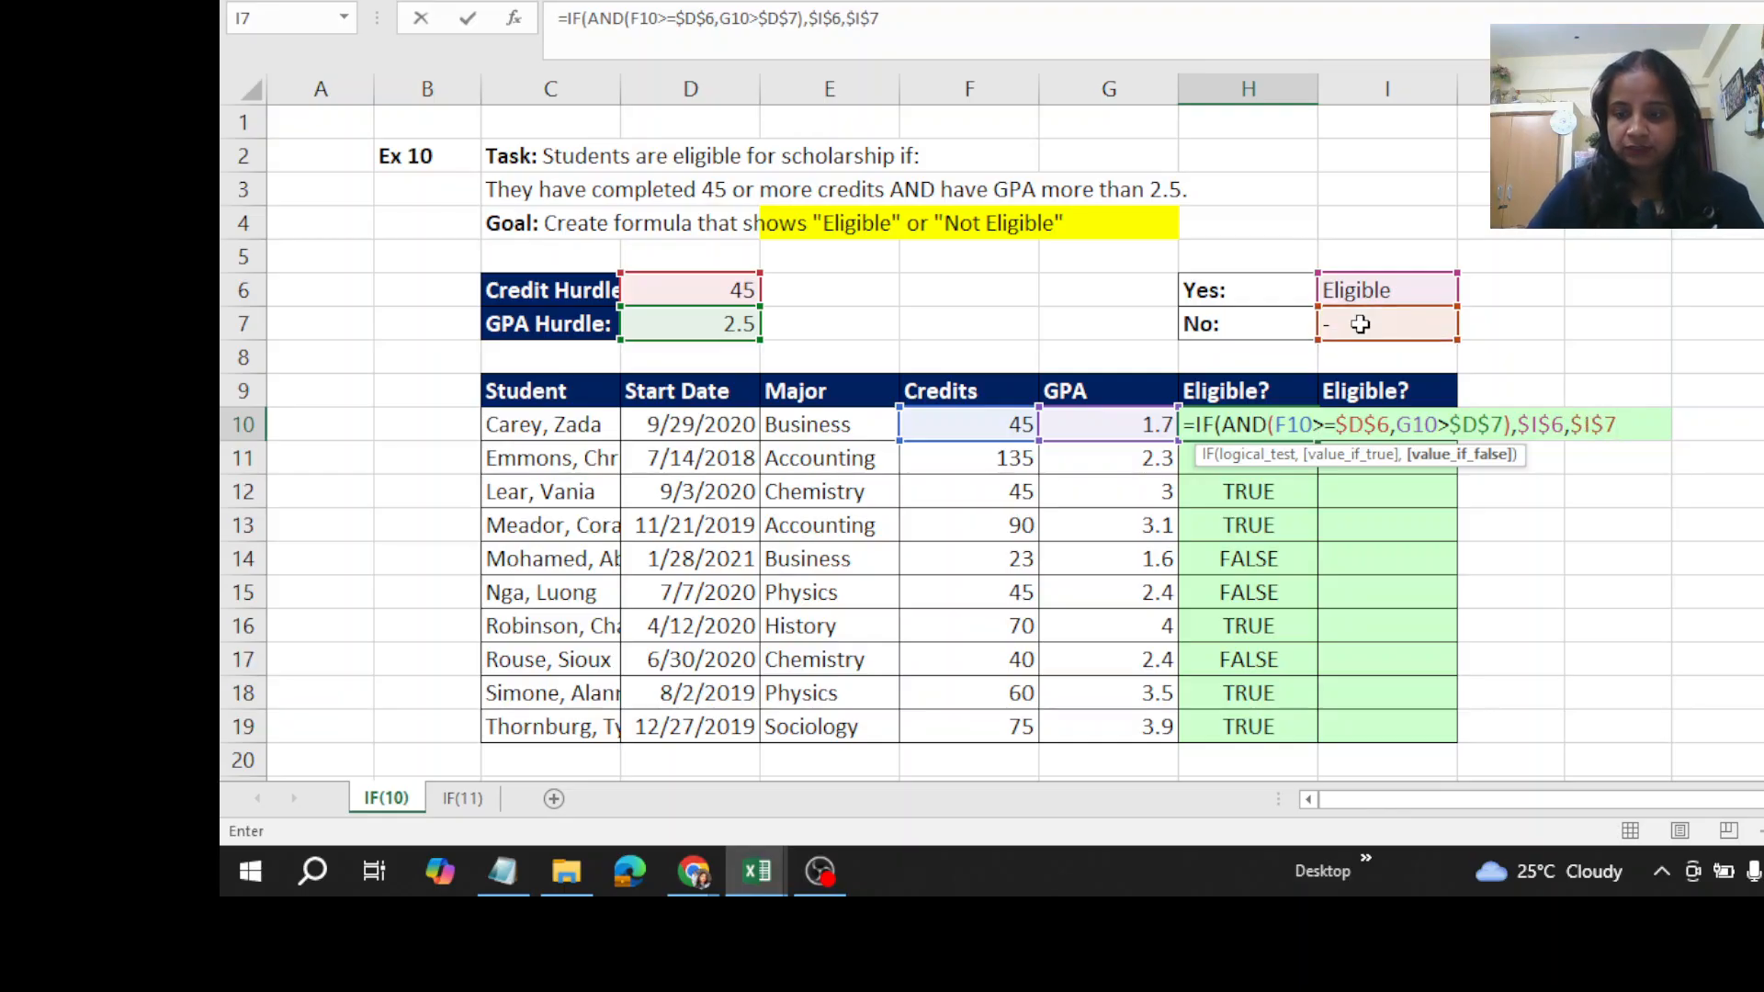
text())
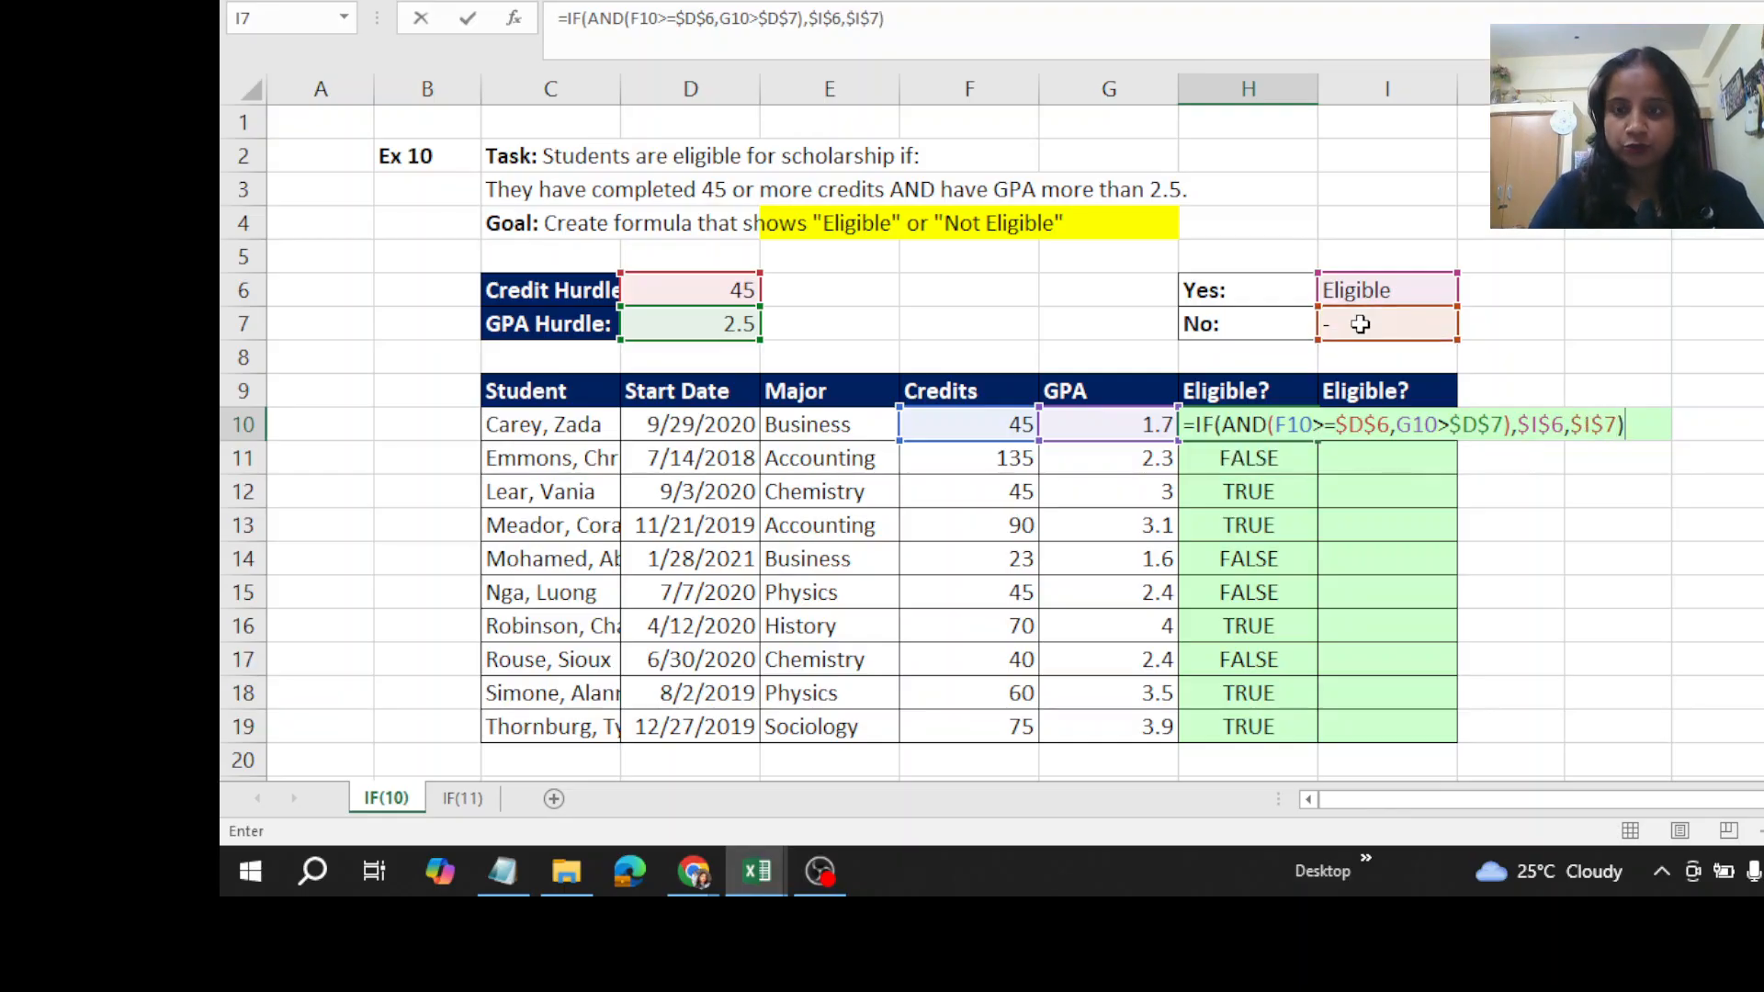
key(ctrl+Return)
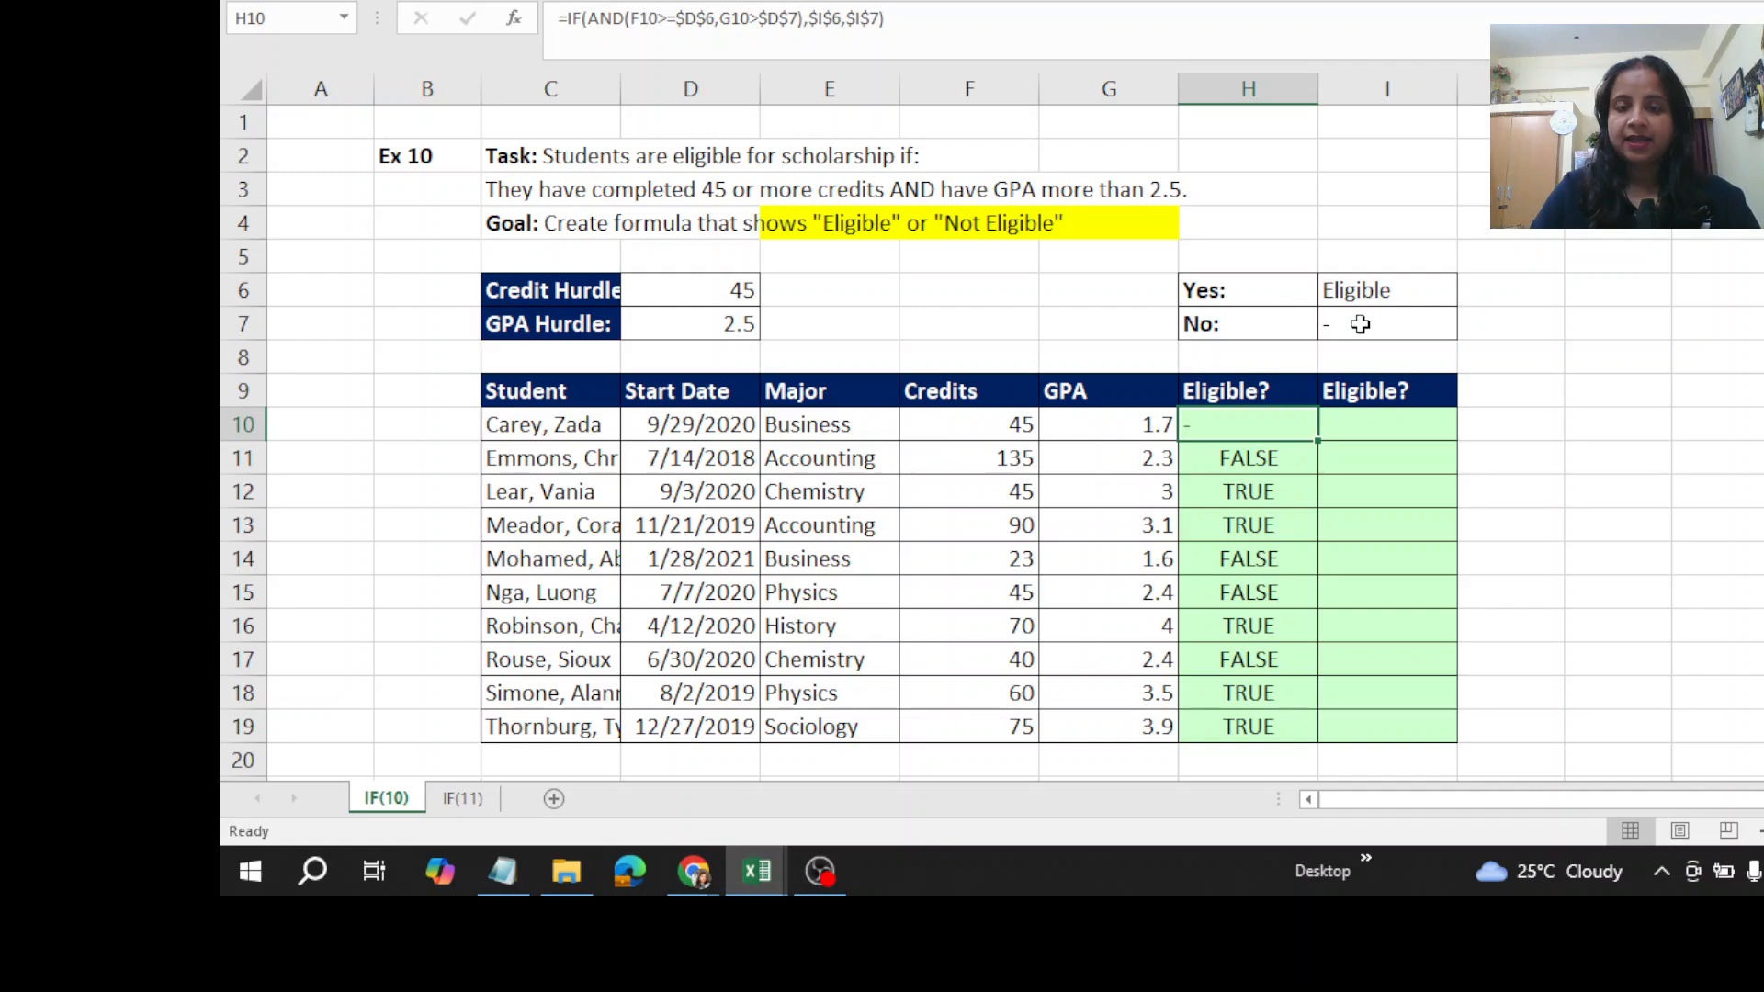
- Fill the completed IF/AND formula from H10 down through H19
double_click(1318, 440)
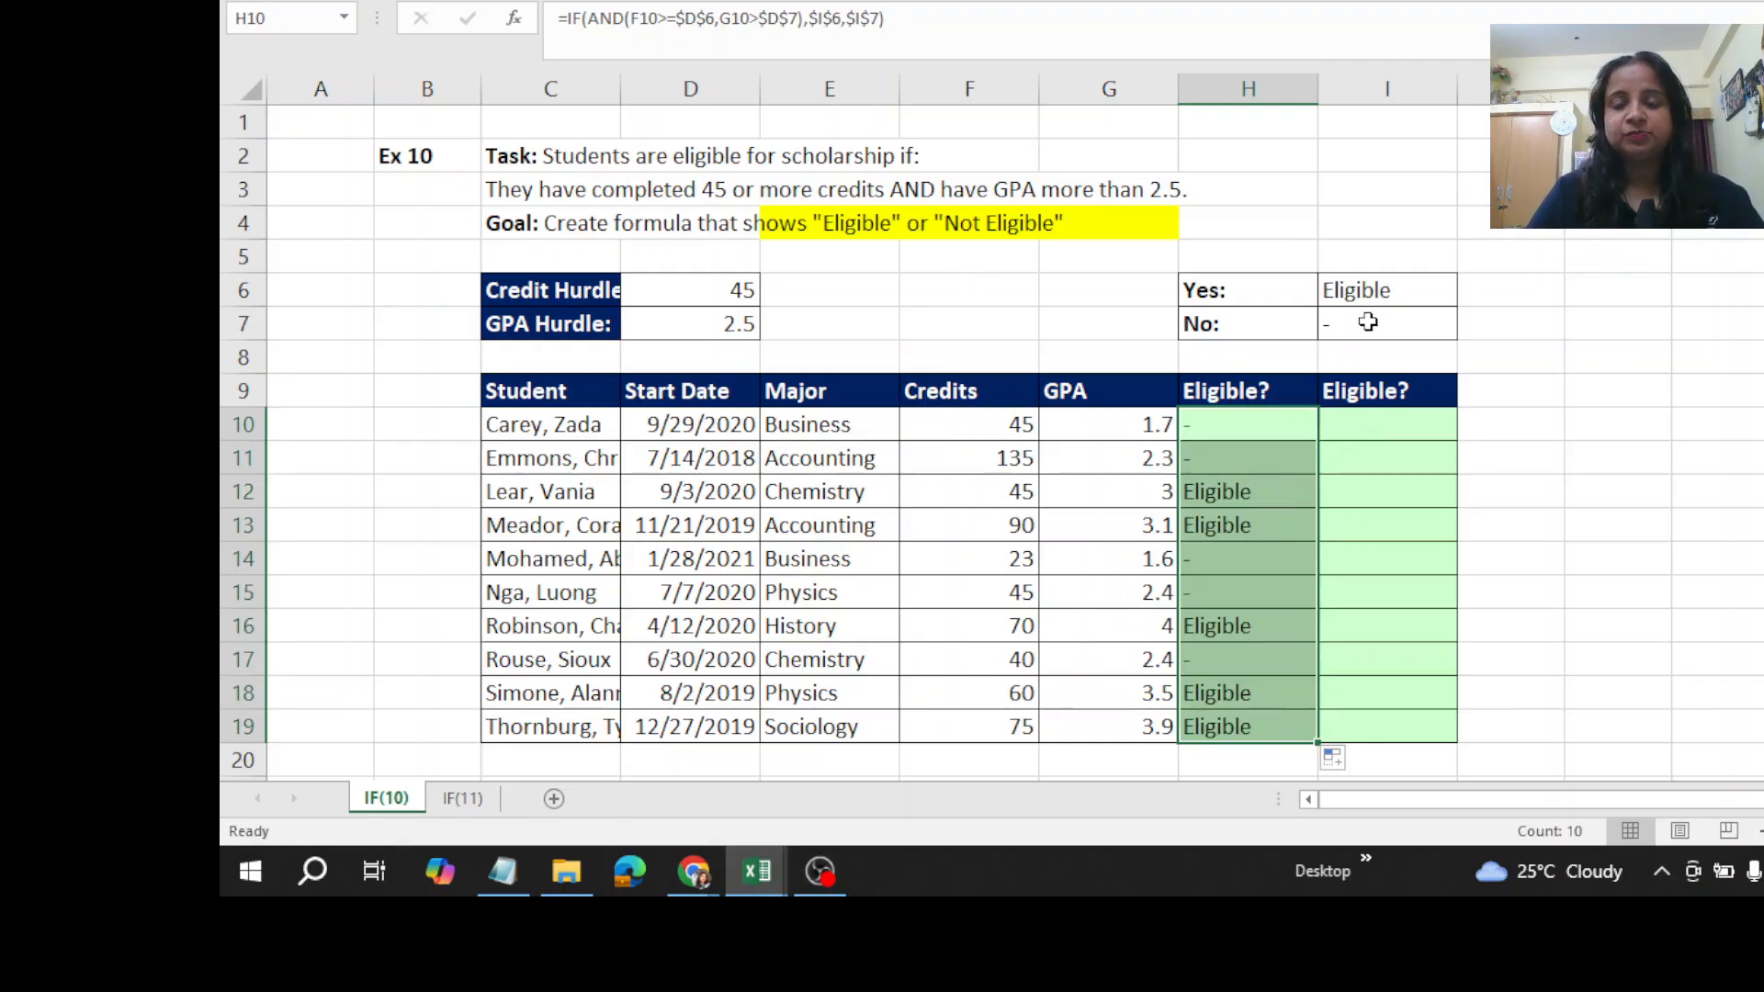
click(1251, 425)
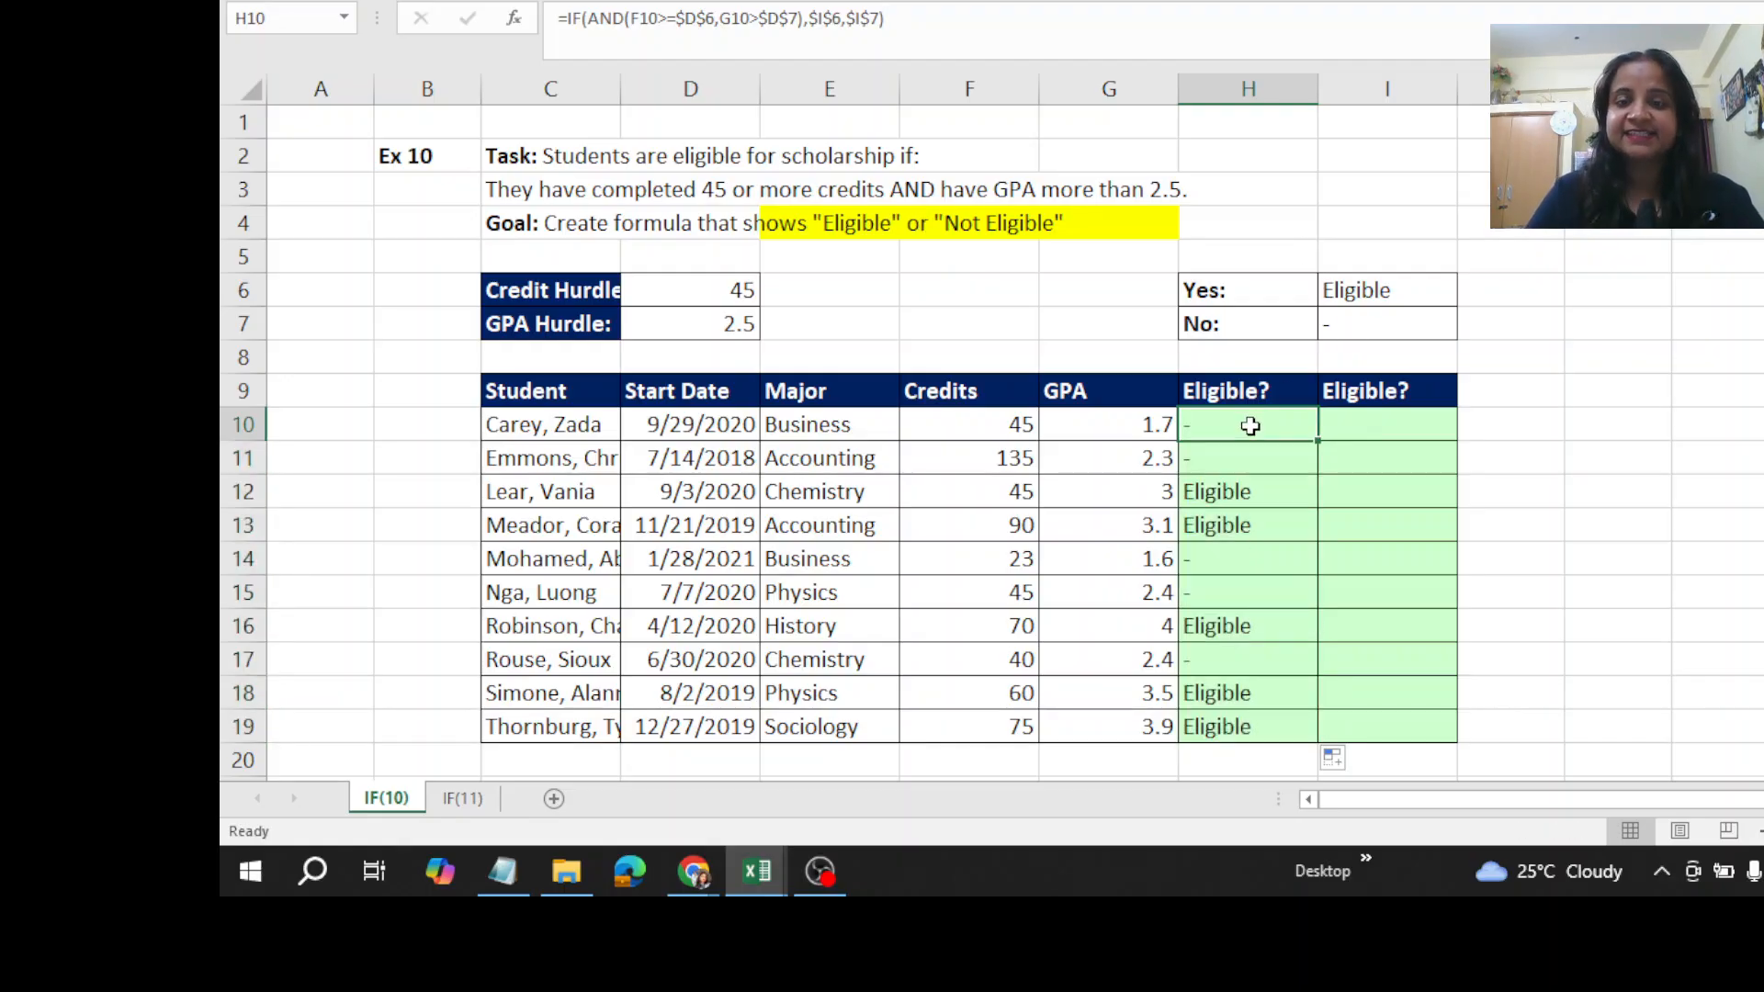
- Change the No result in I7 to "Not Eligible"
click(1397, 319)
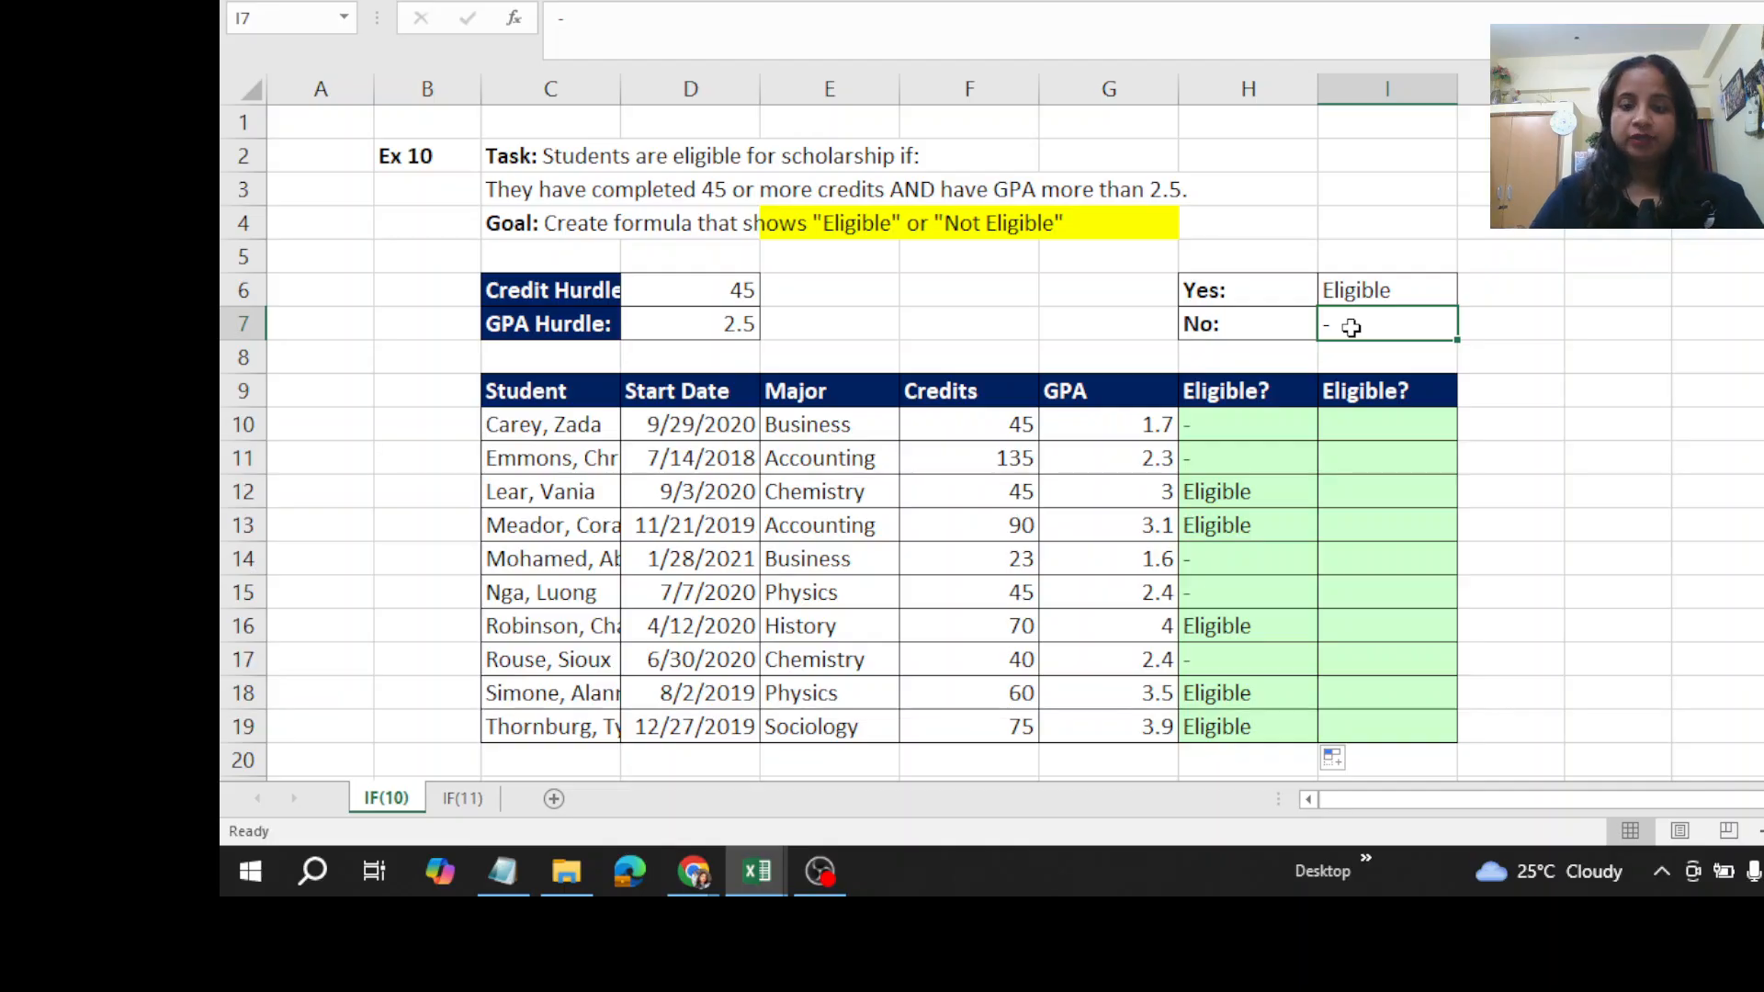
text(Not)
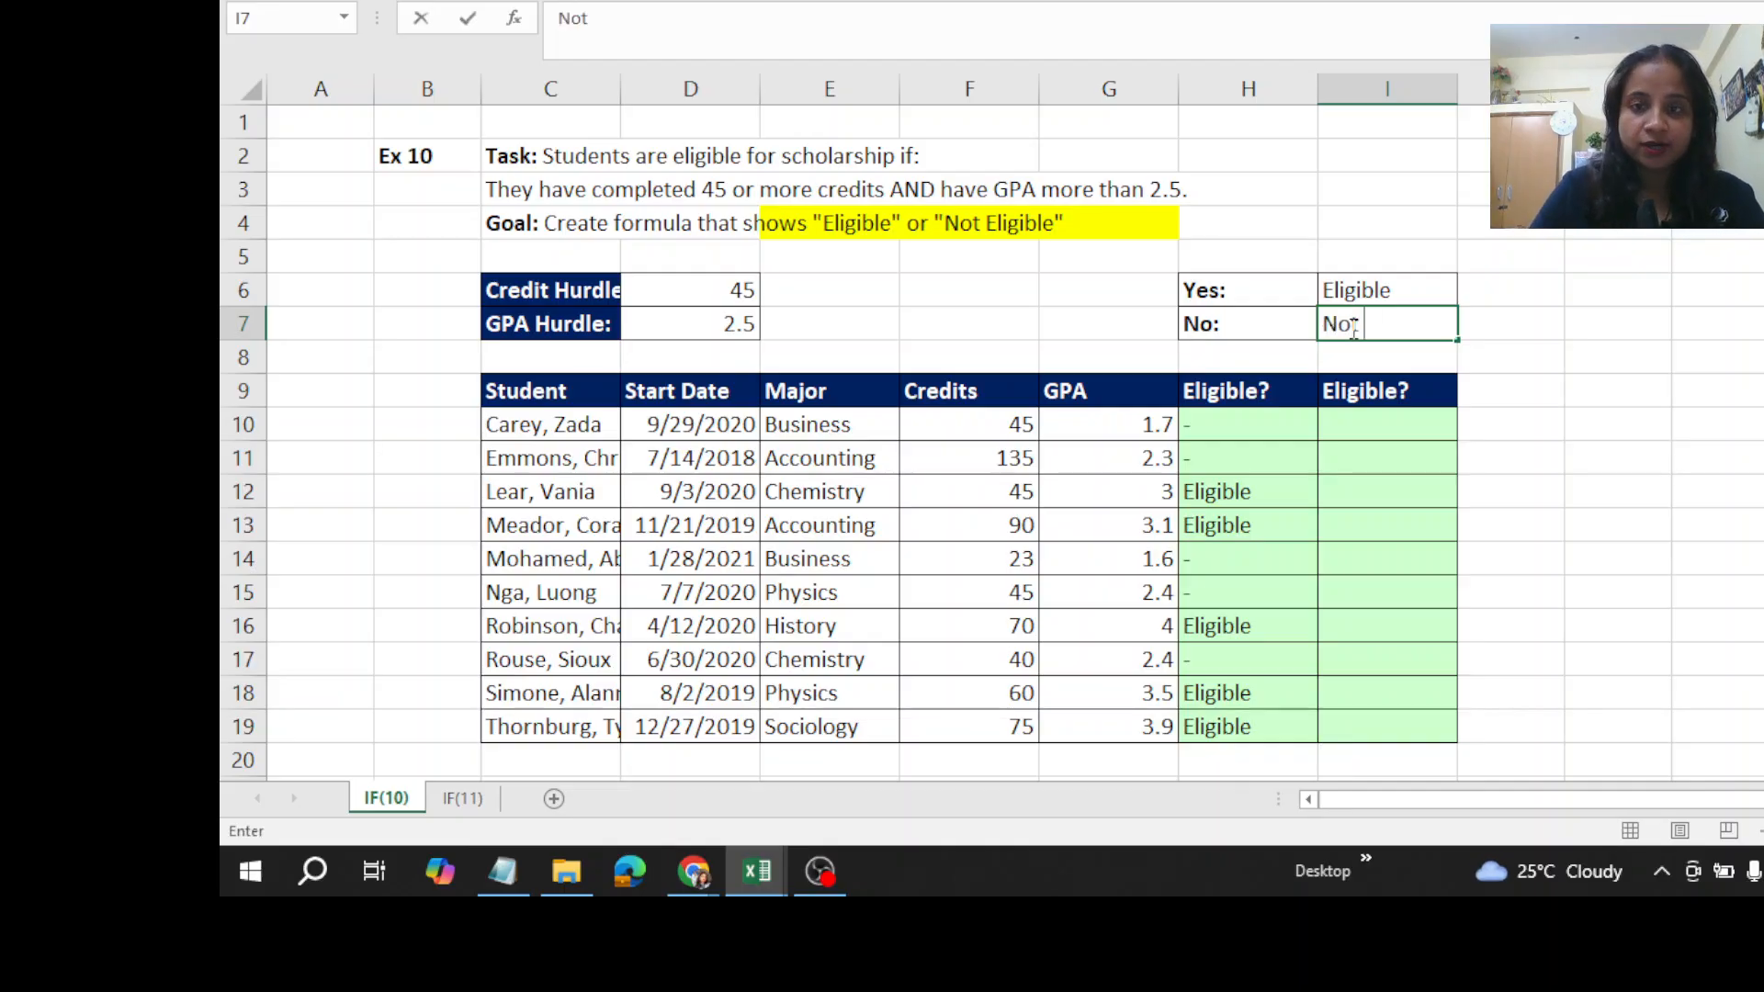
text( E)
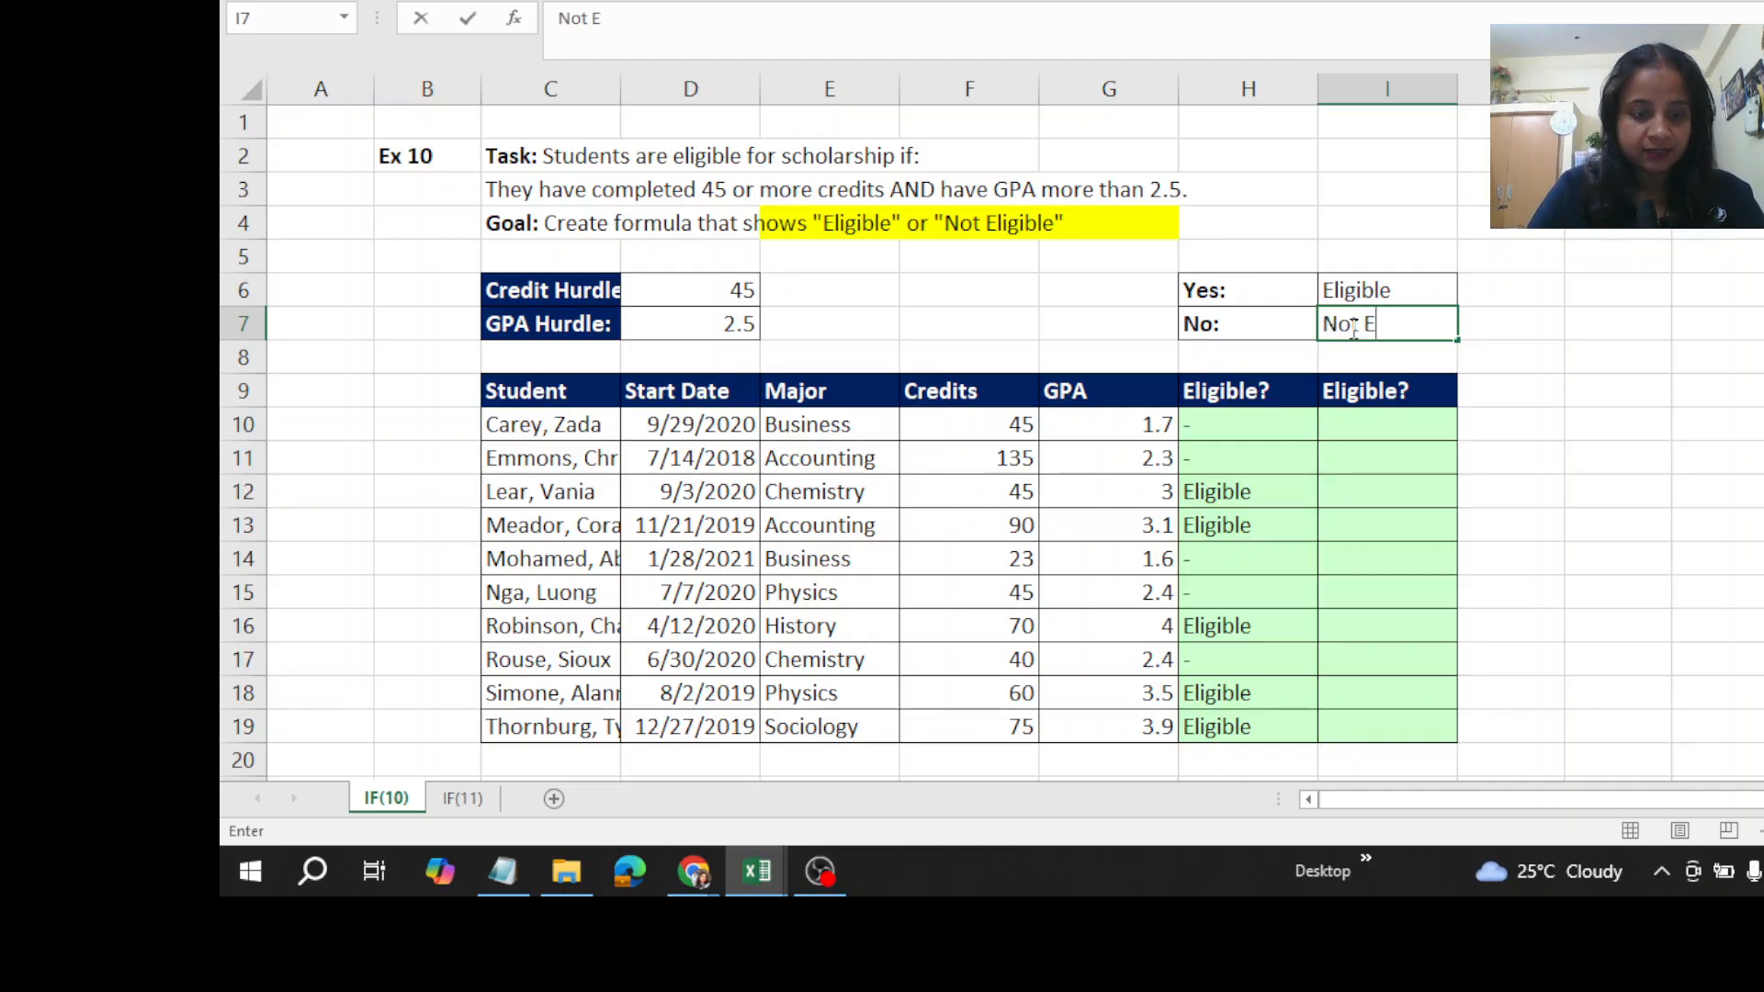
text(ligible)
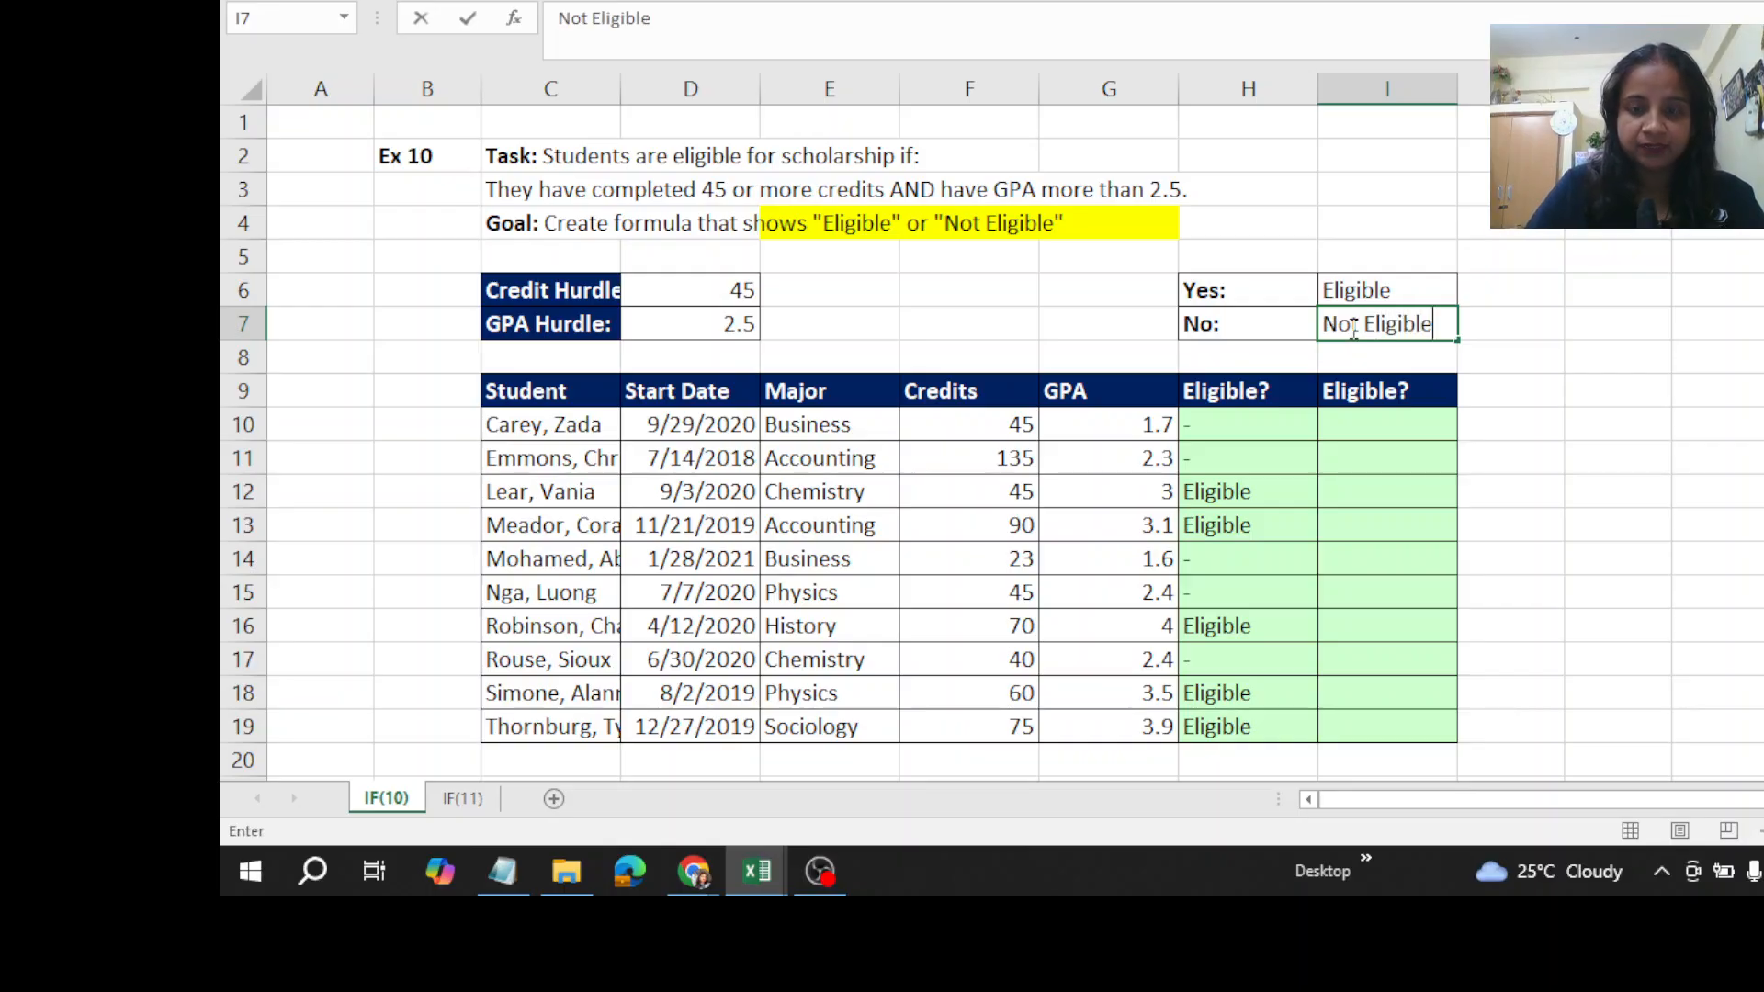
key(Return)
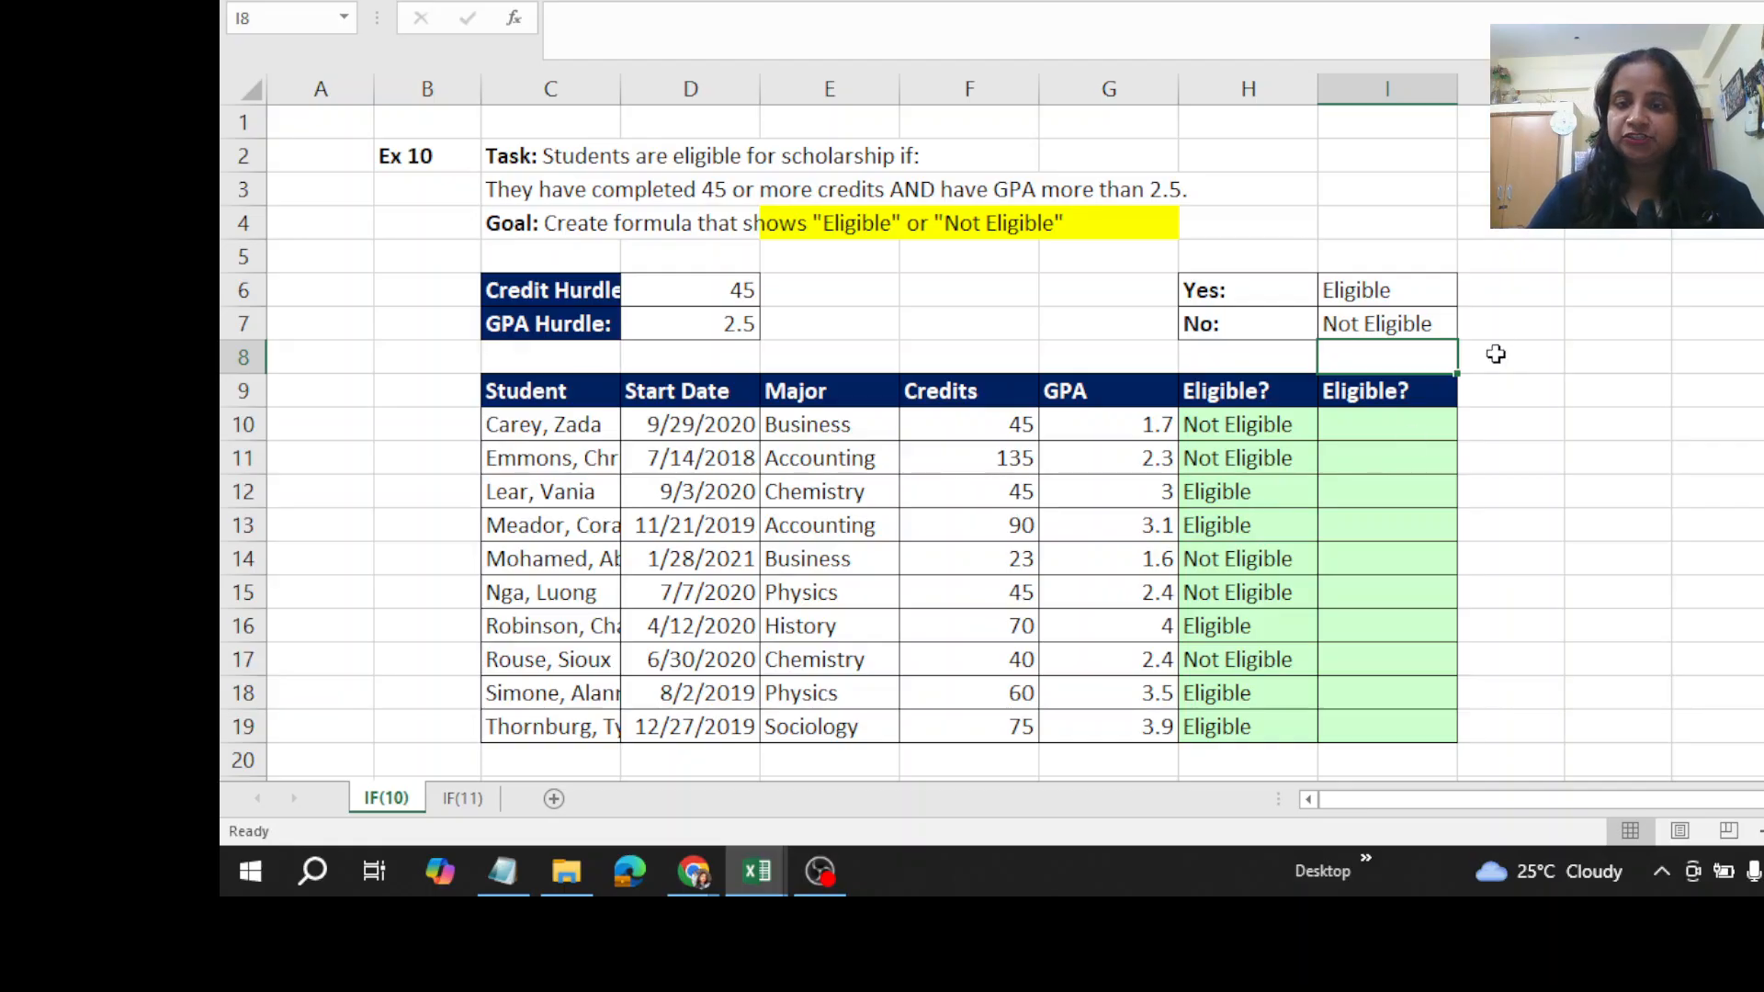
- Replace the No result in I7 with the empty-text formula =""
click(1395, 329)
text(="")
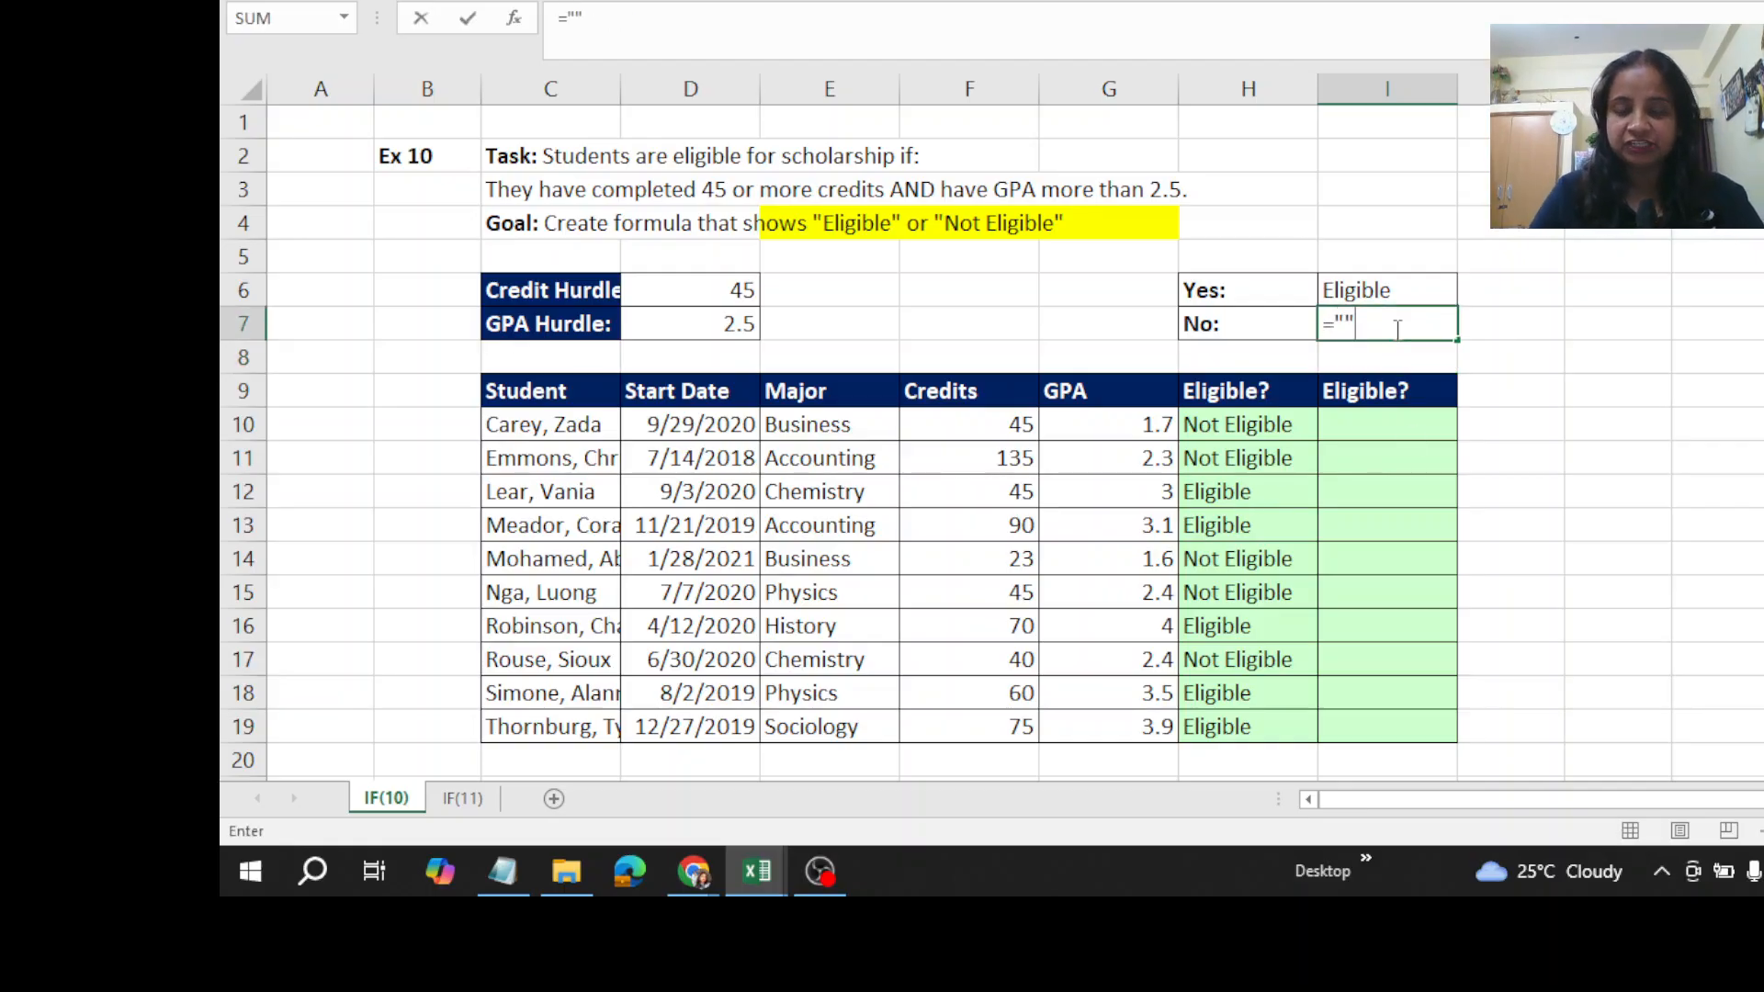
key(ctrl+Return)
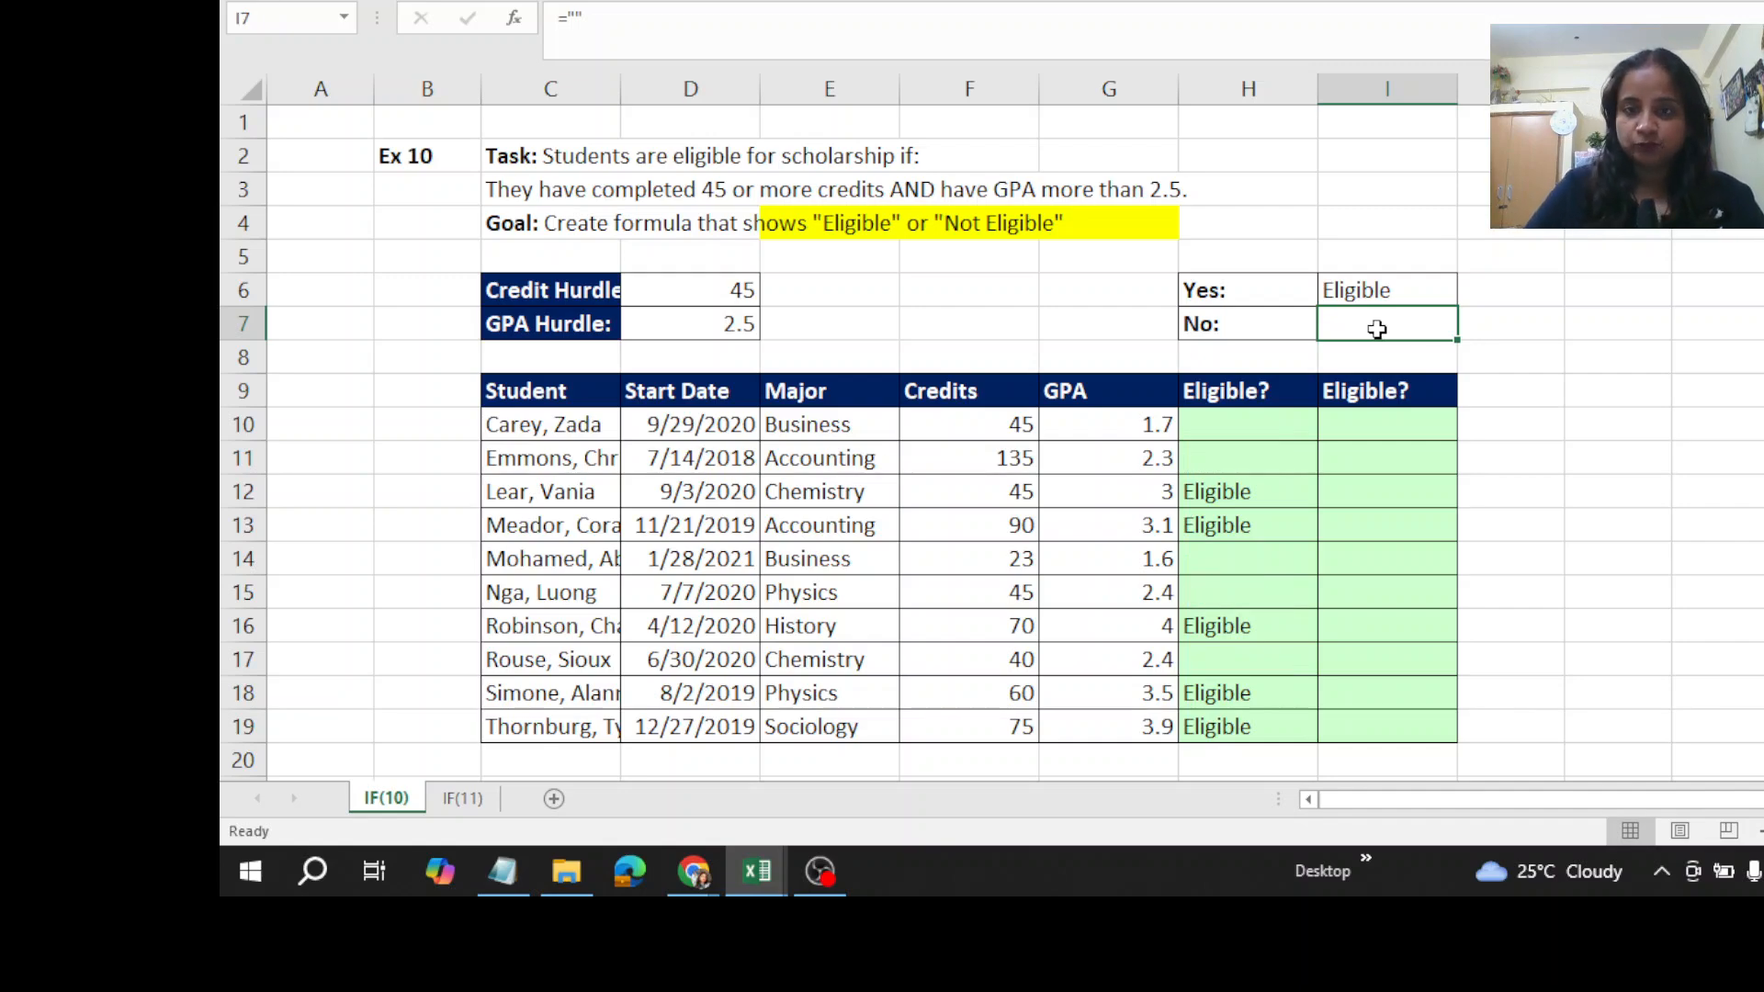
- Set the No result in I7 back to a dash (-)
text(-)
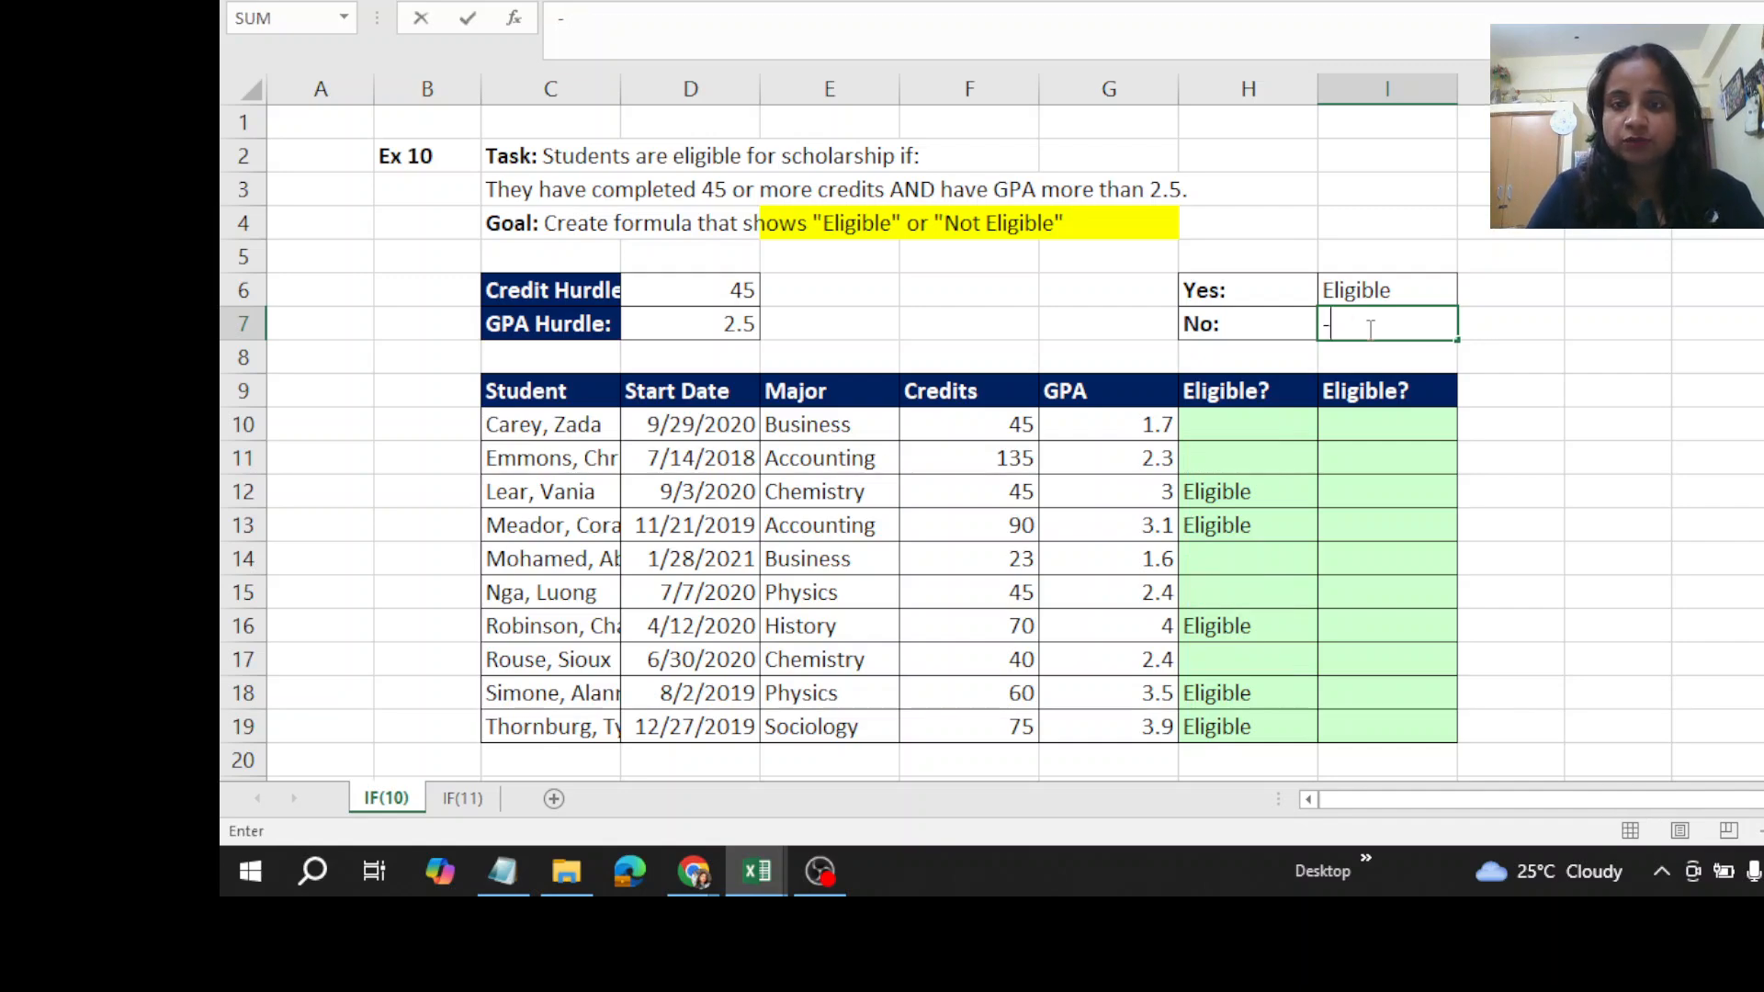
click(1346, 432)
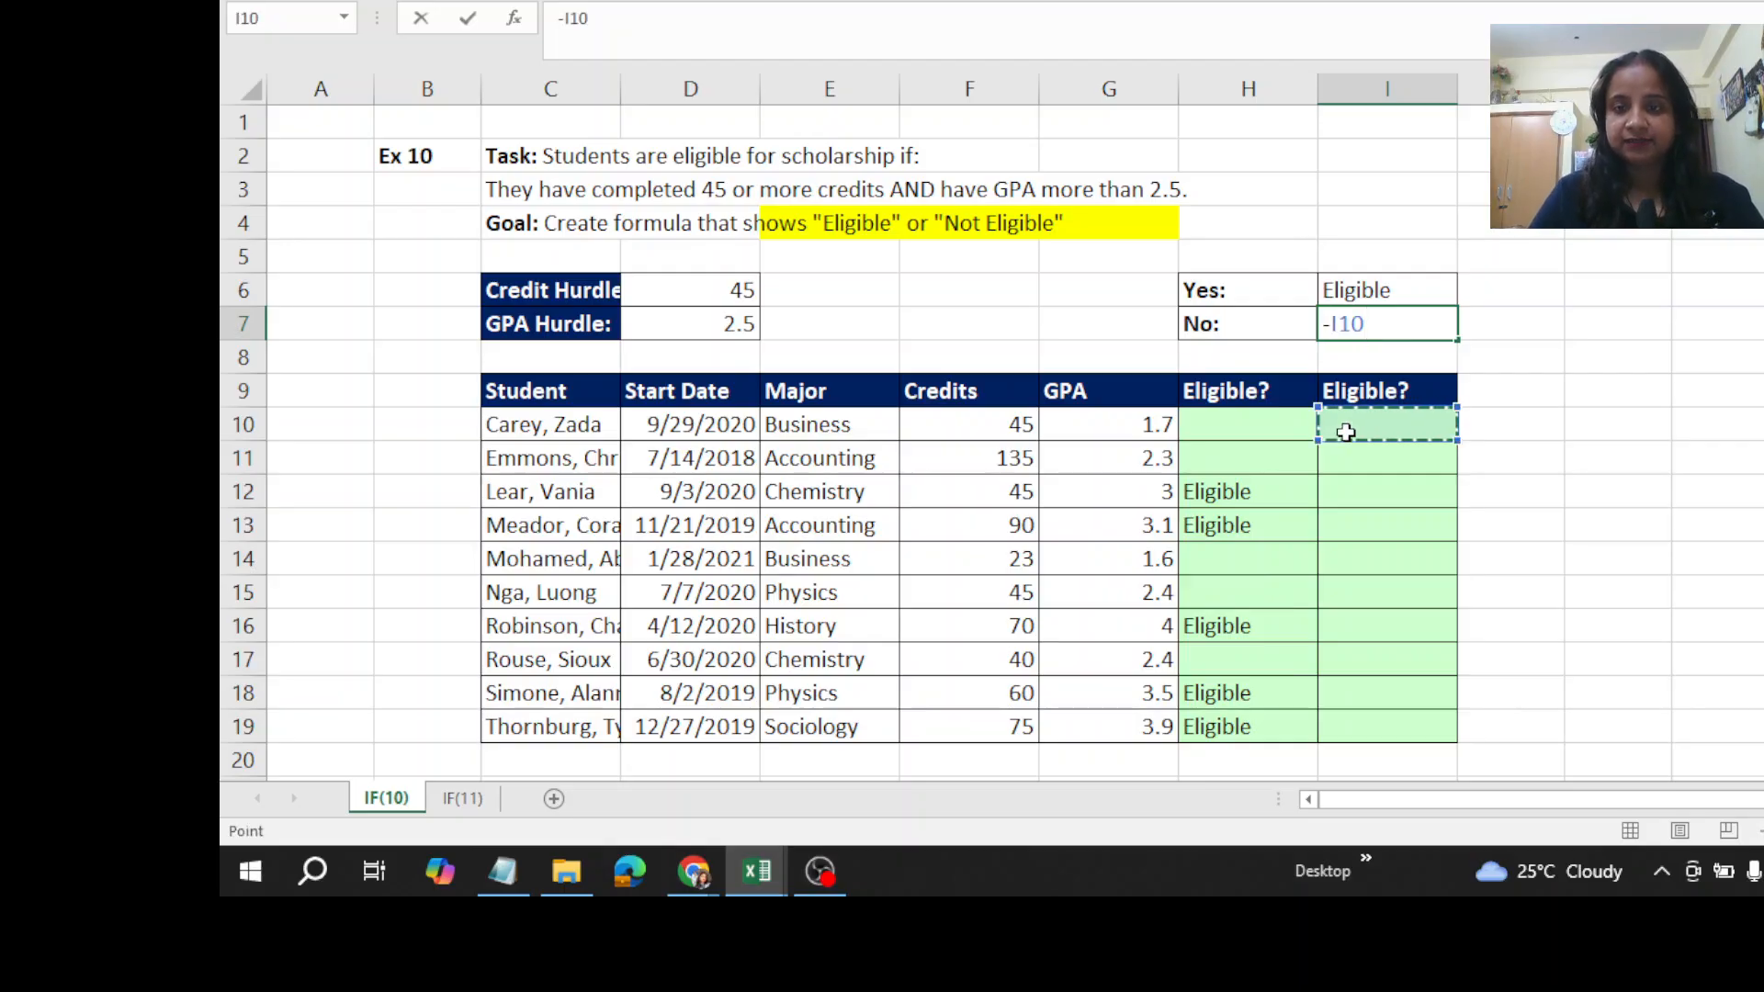
key(BackSpace)
key(BackSpace)
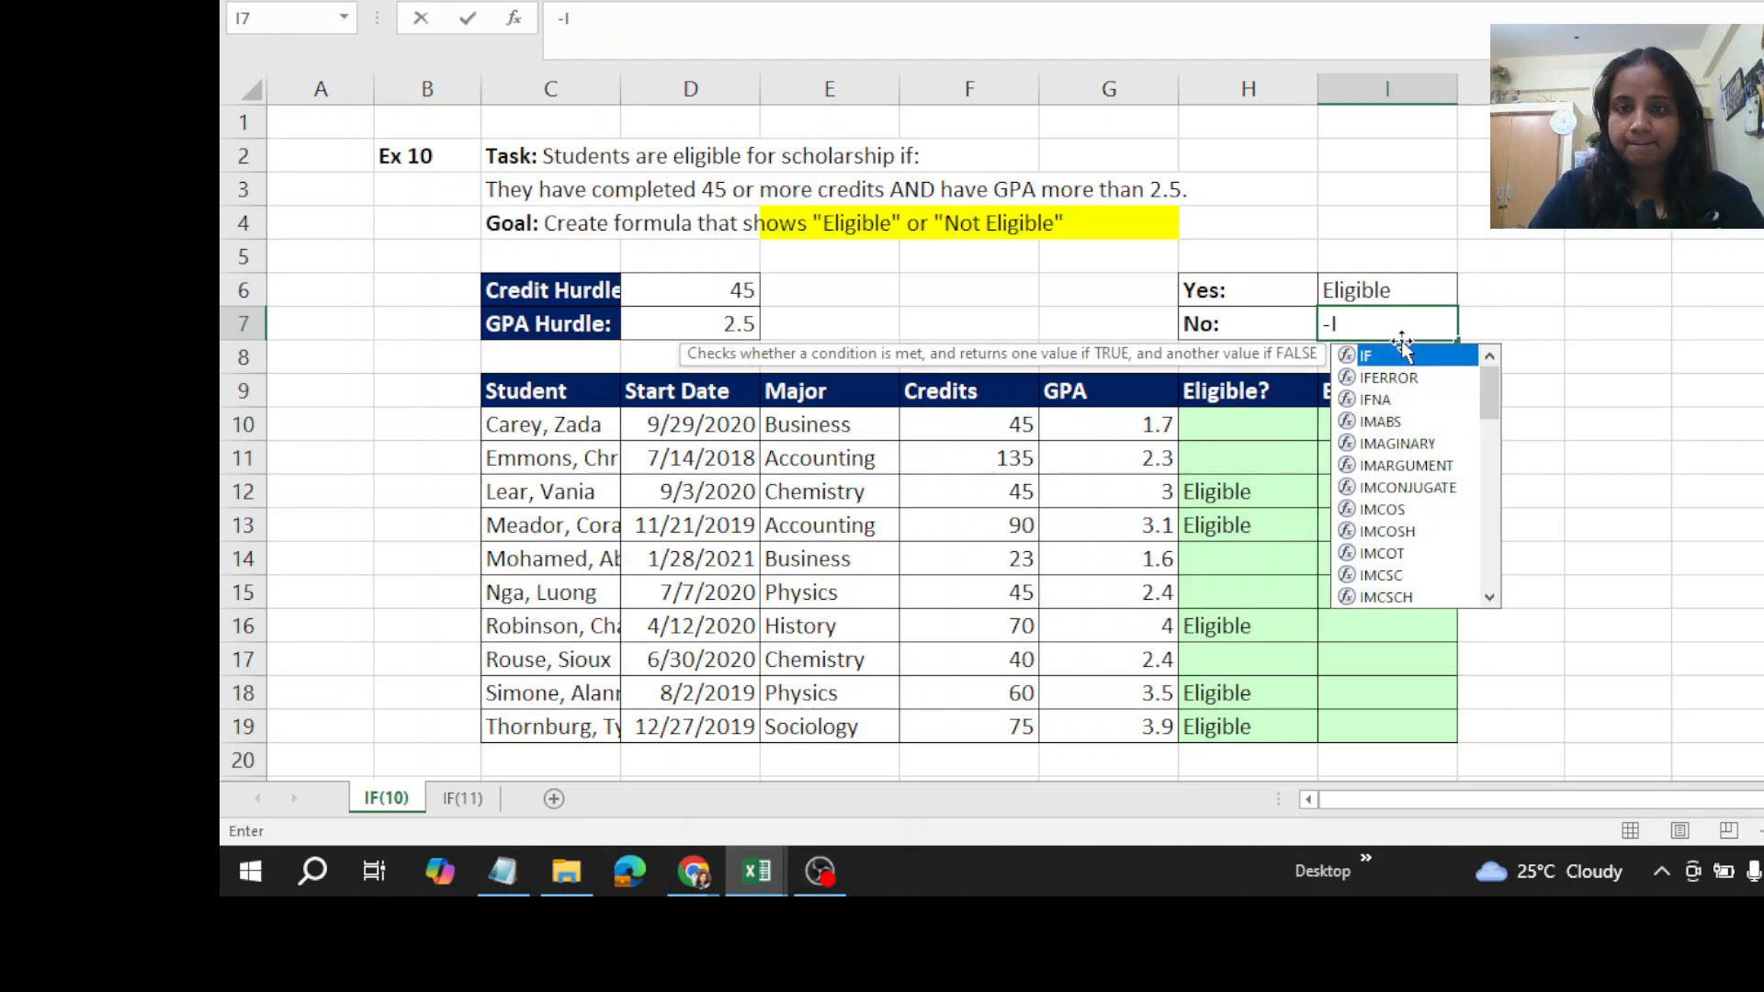
key(BackSpace)
key(Return)
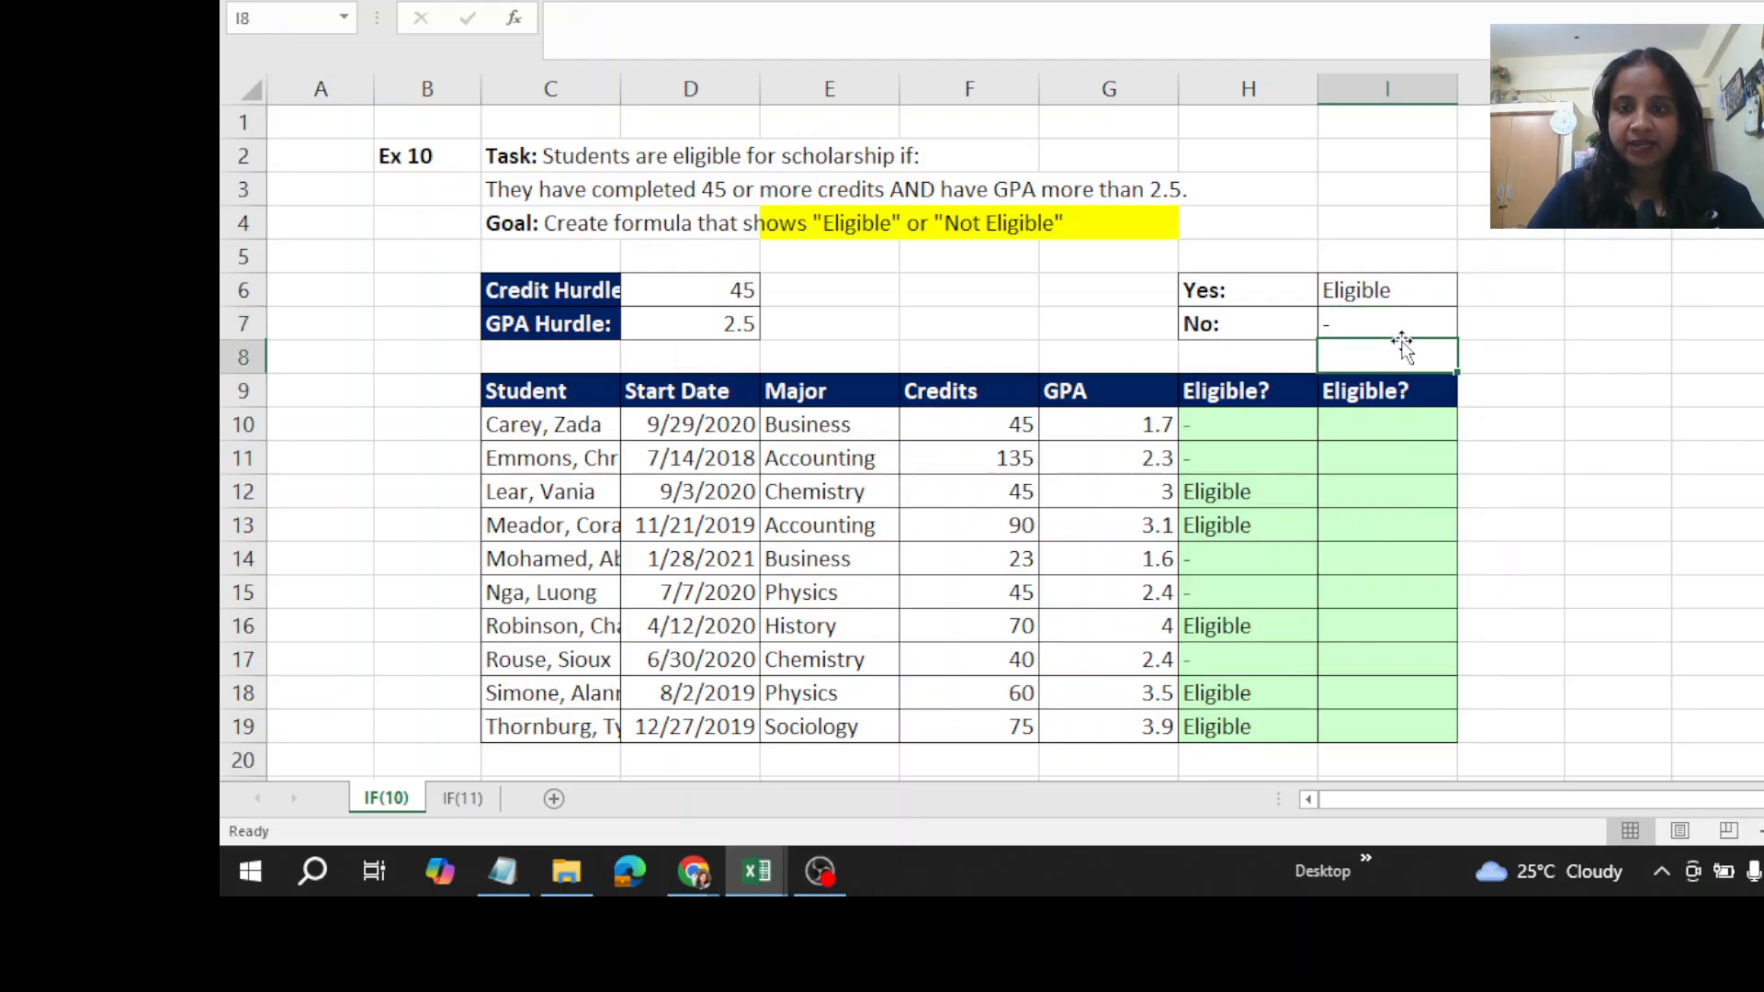
- Start a Boolean formula in I10 with the parenthesized credits condition (F10>=$D$6), locking the Credit Hurdle reference
click(1365, 414)
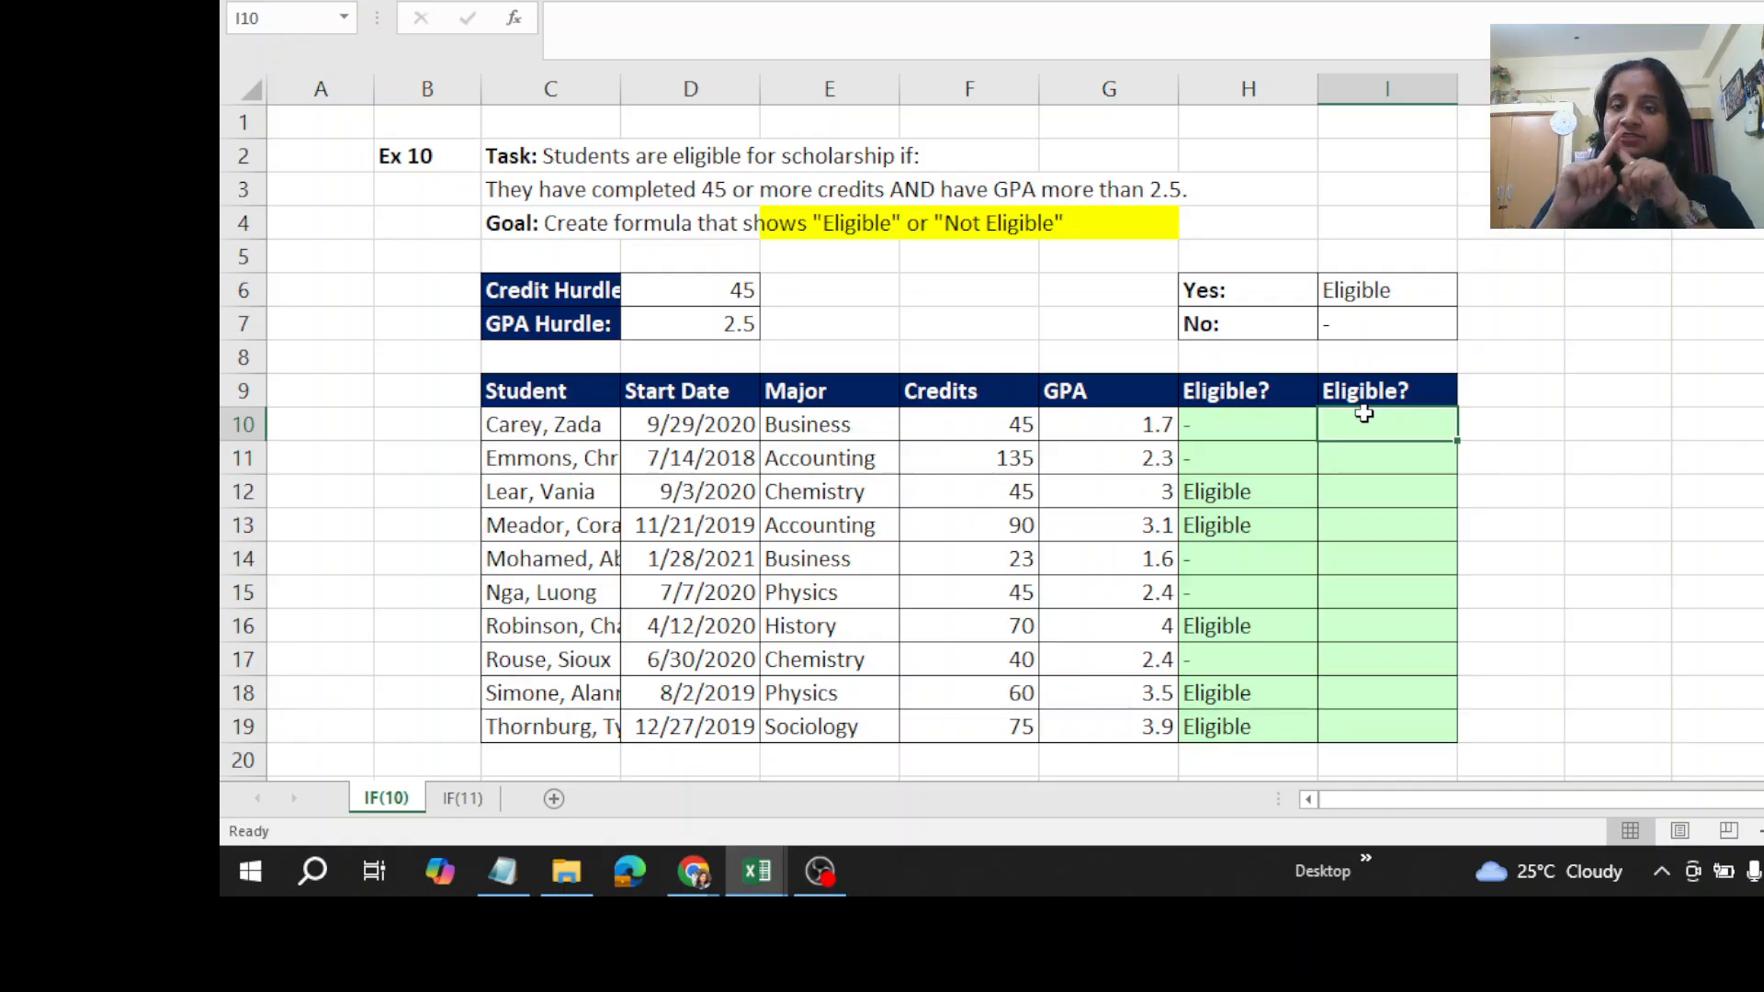
text(=)
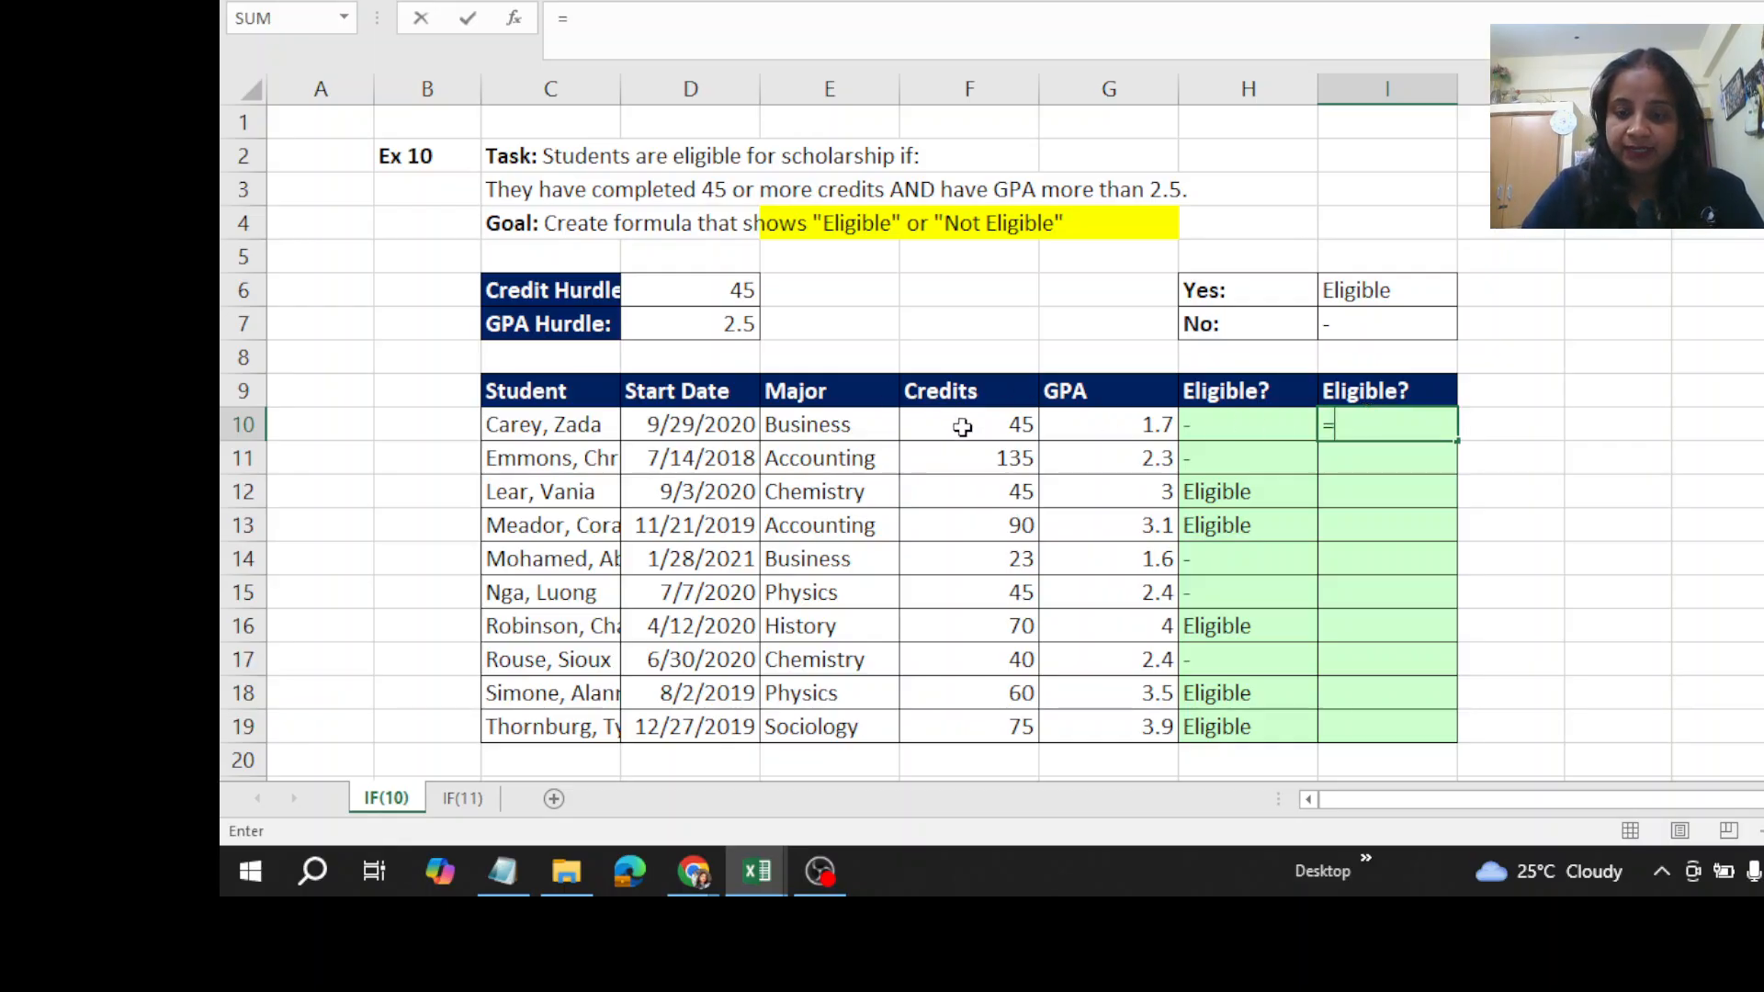
text(()
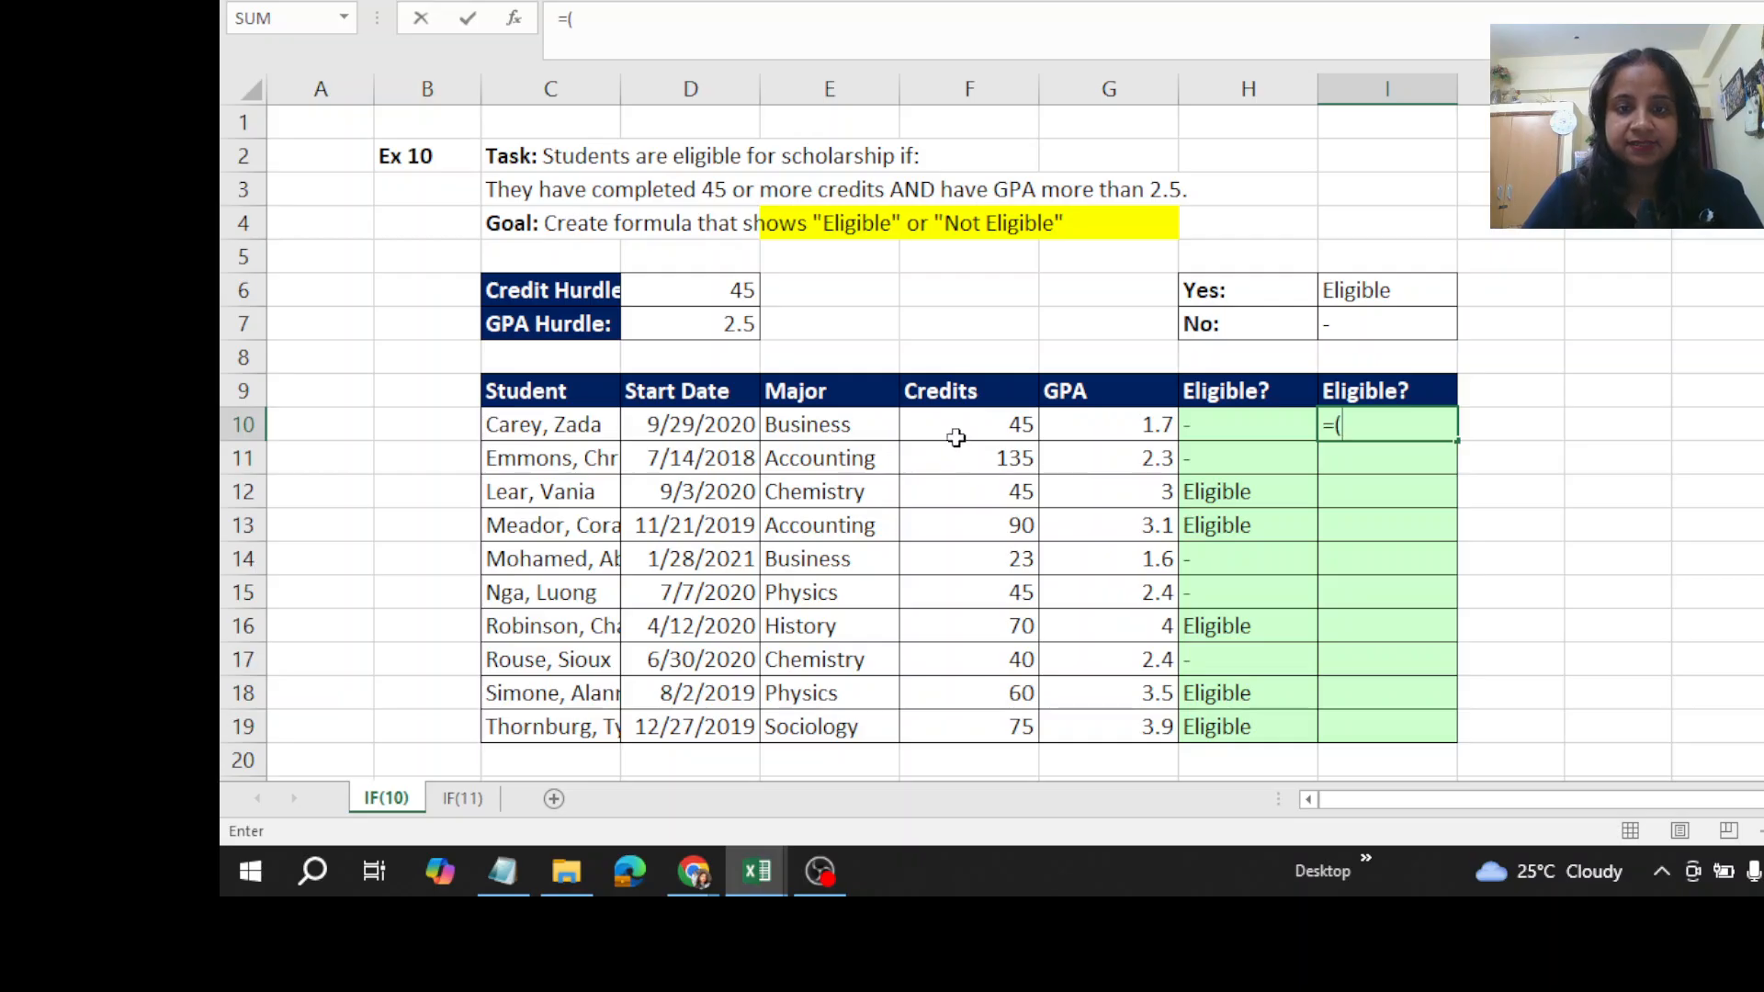
click(937, 428)
text(>=)
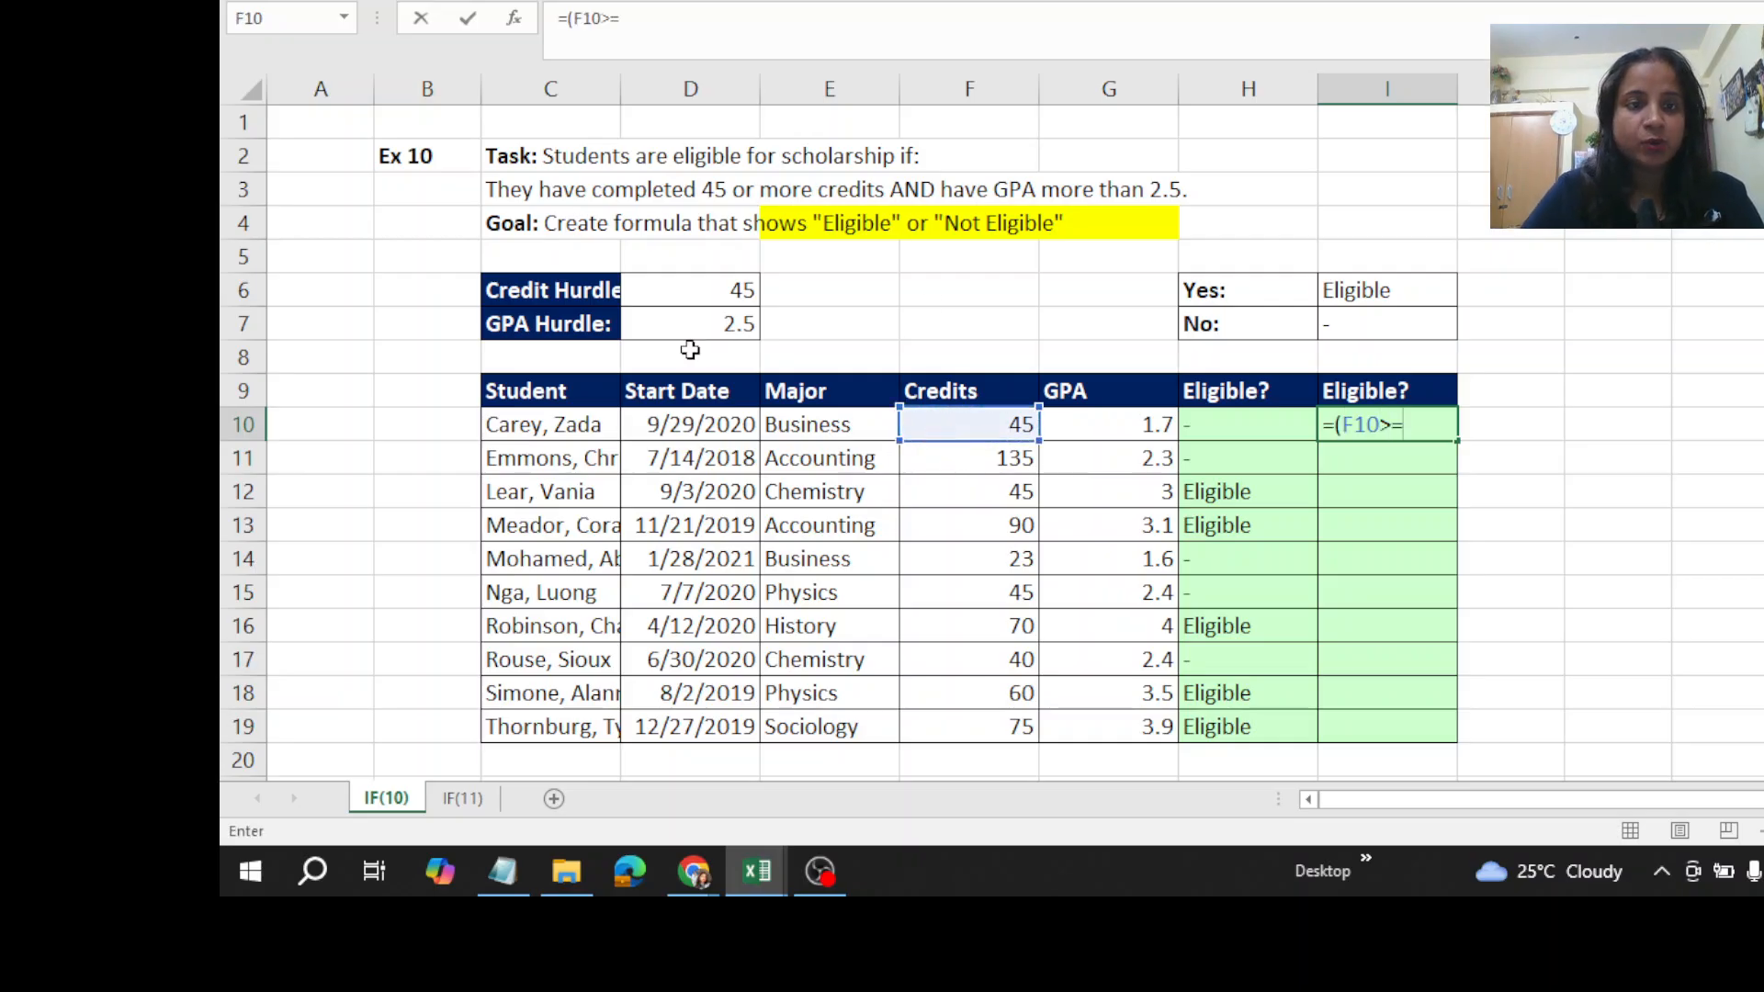
click(703, 290)
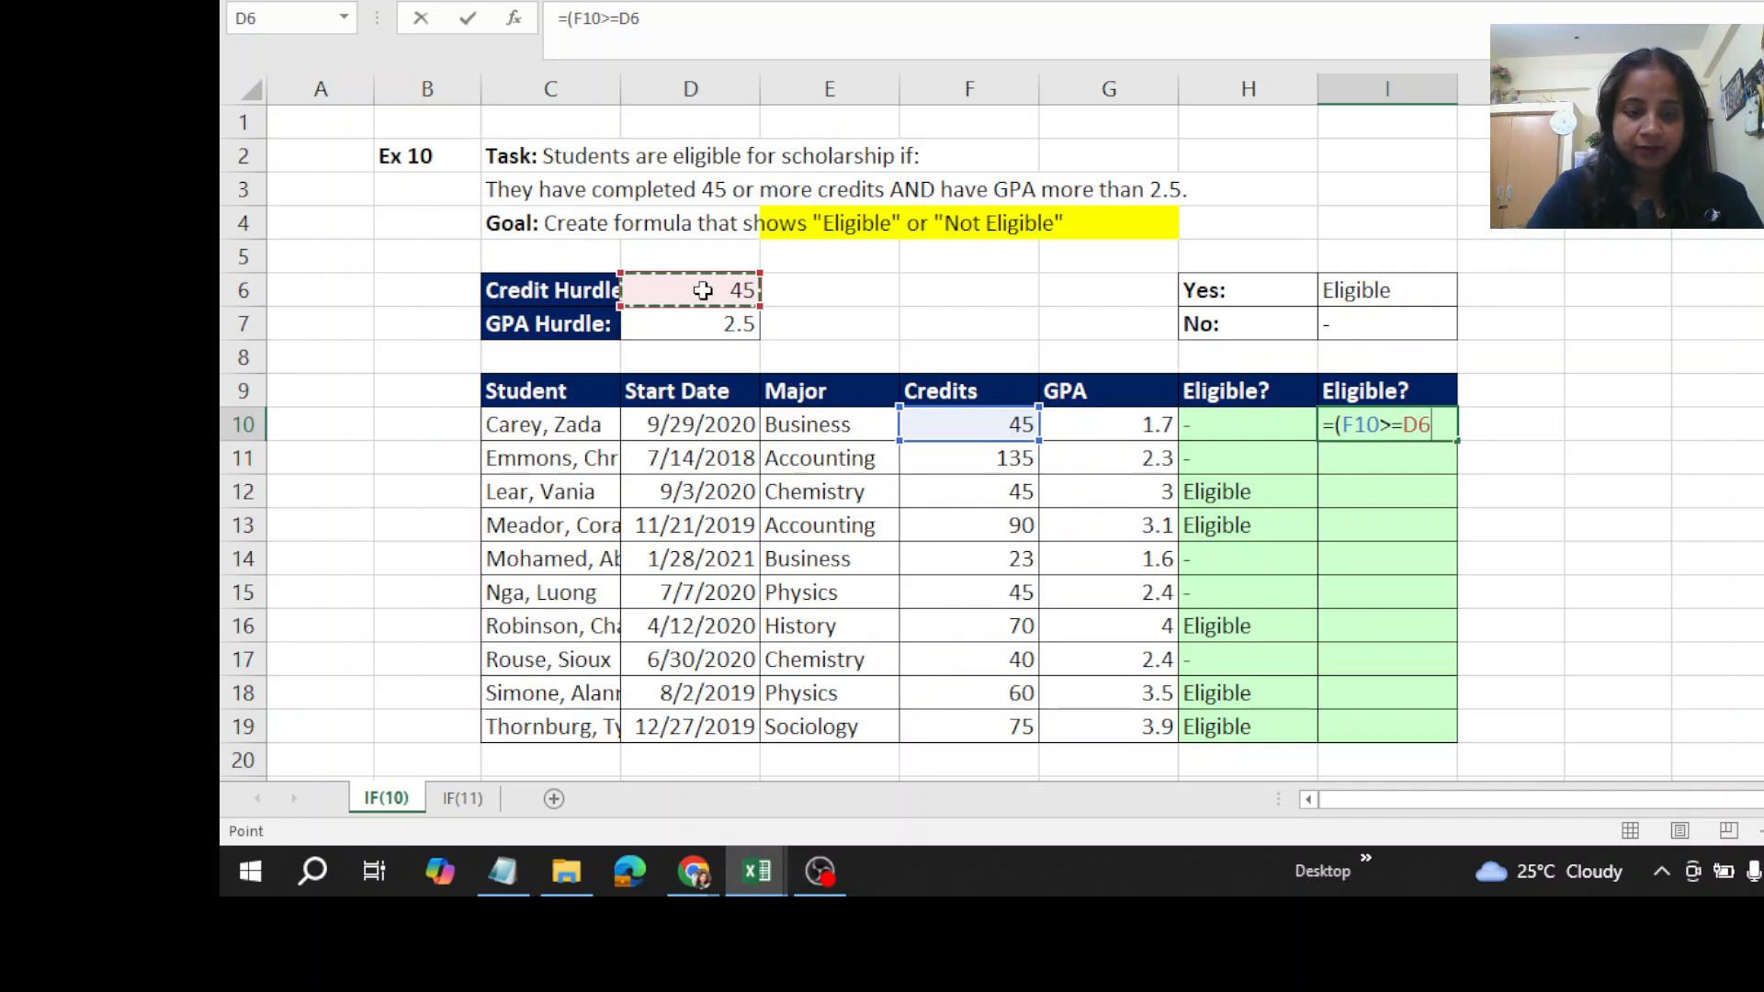
key(F4)
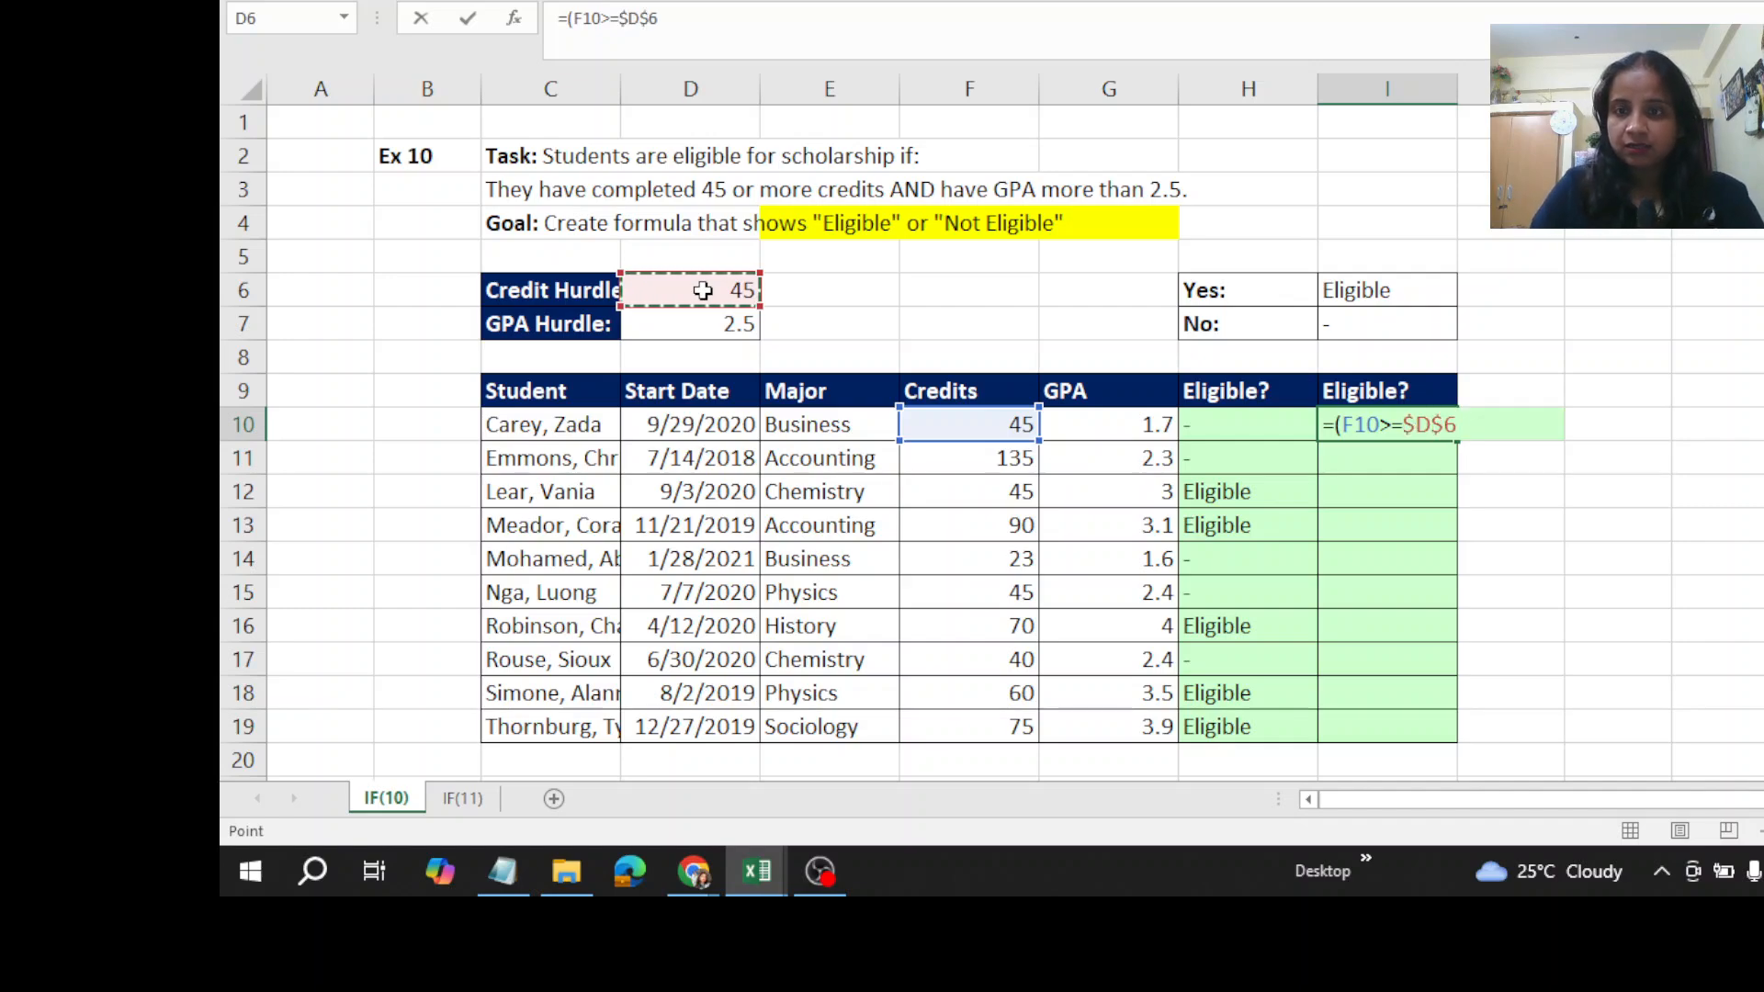
text())
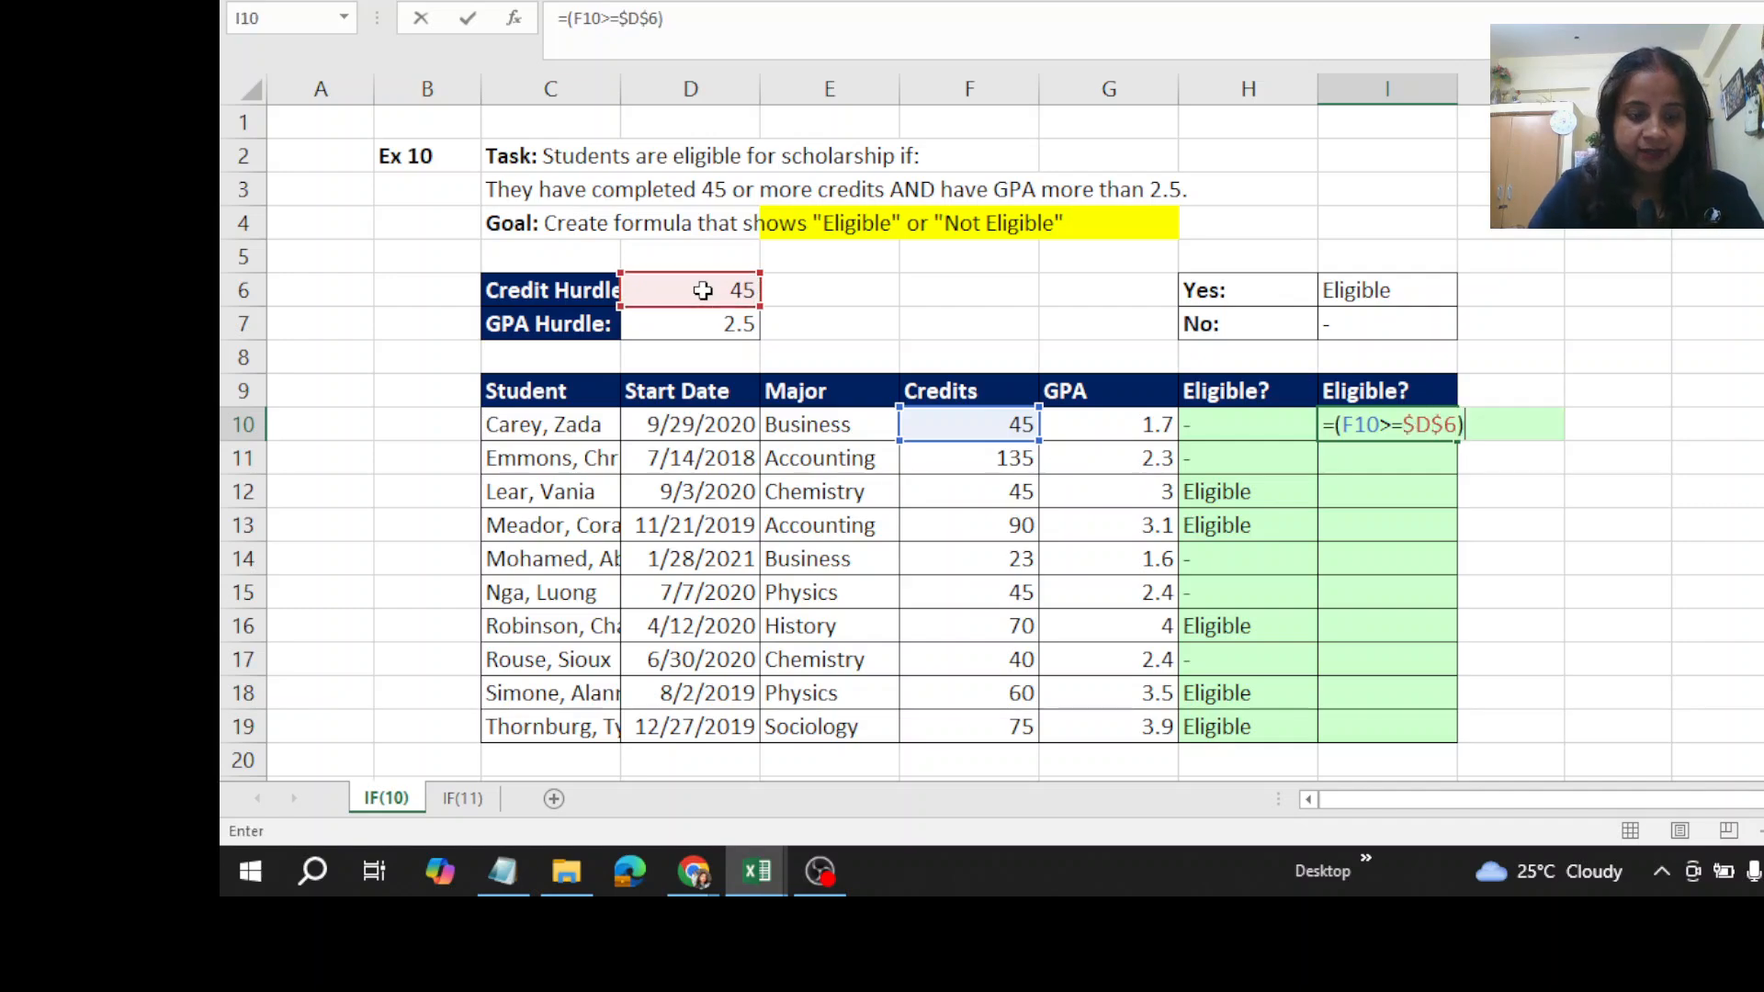
text(*)
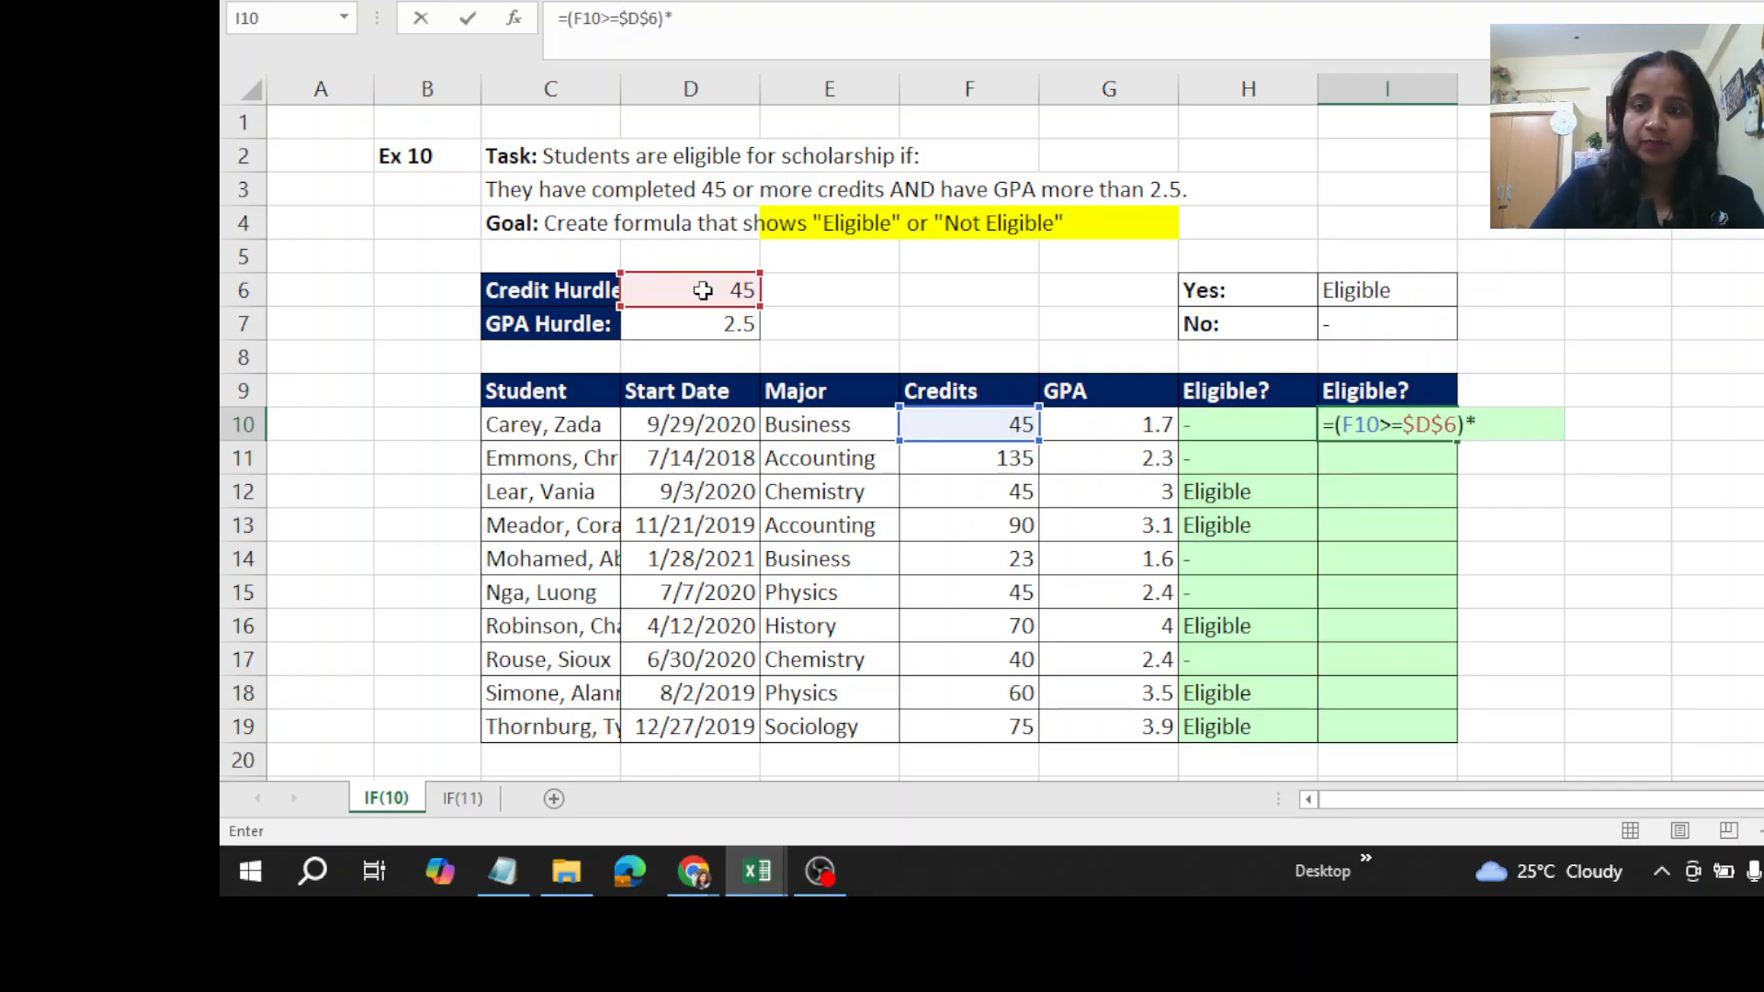
text(()
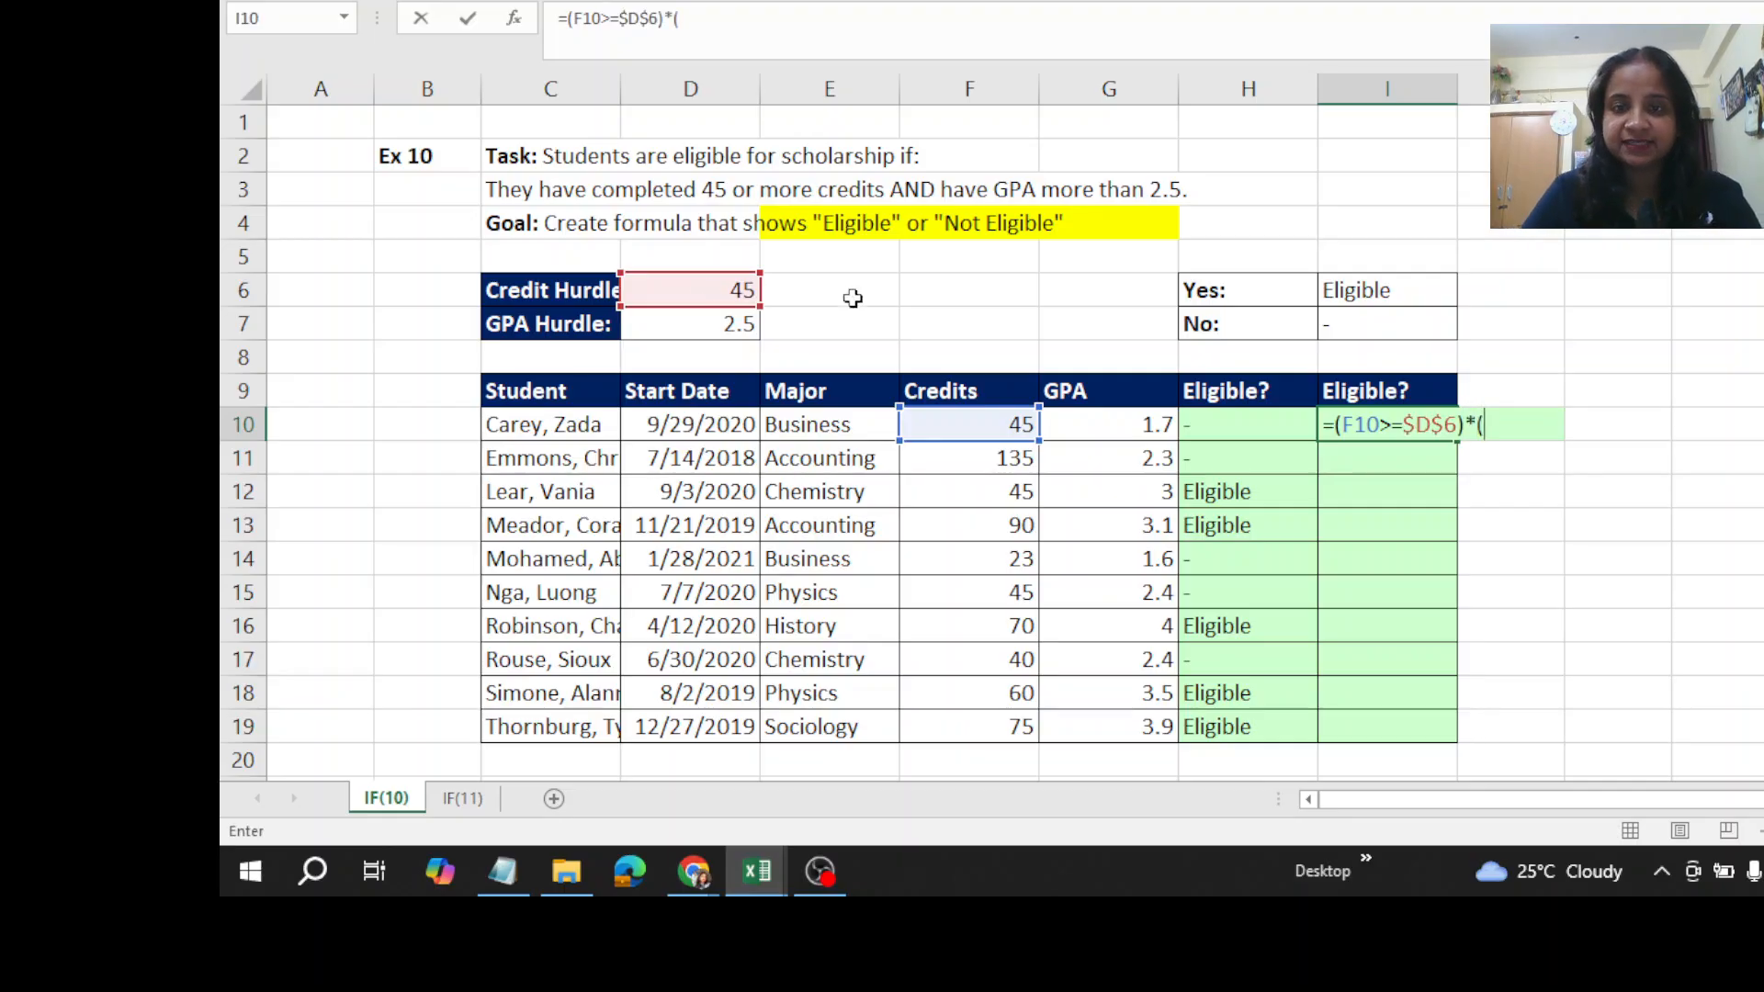
- Multiply the credits condition in I10 by the GPA condition (G10>$D$7), with a locked hurdle reference, and enter the formula
click(1117, 427)
text(>)
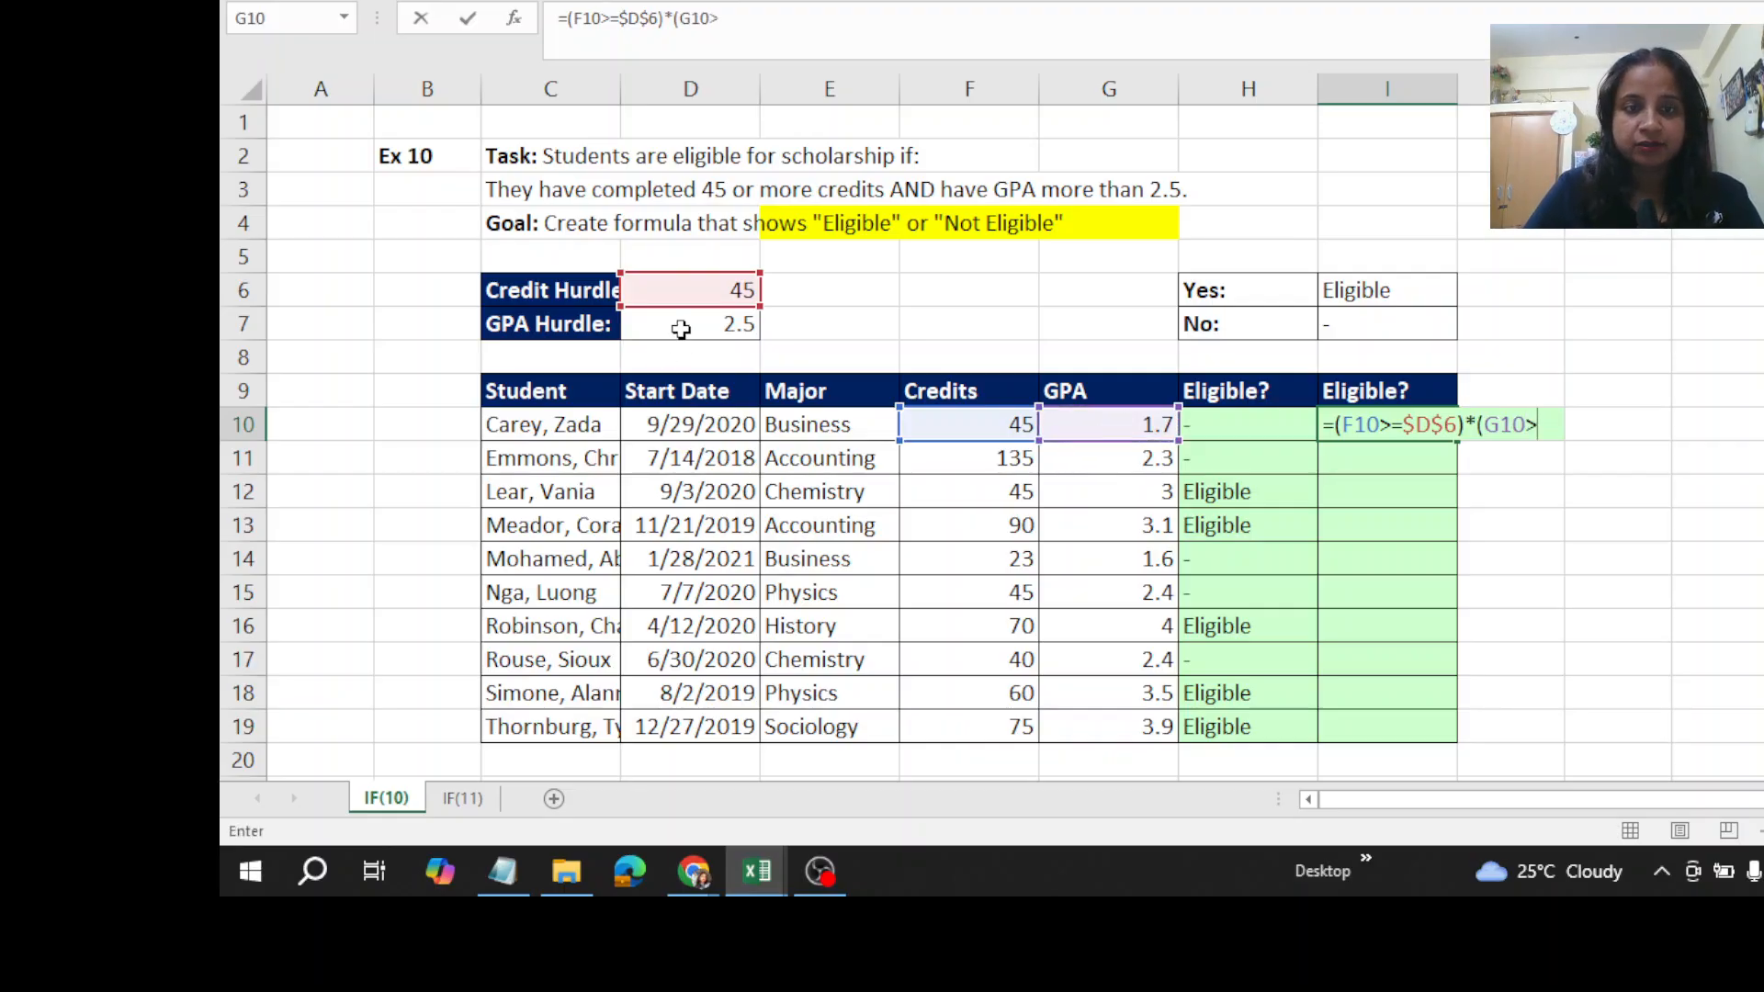
click(682, 329)
key(F4)
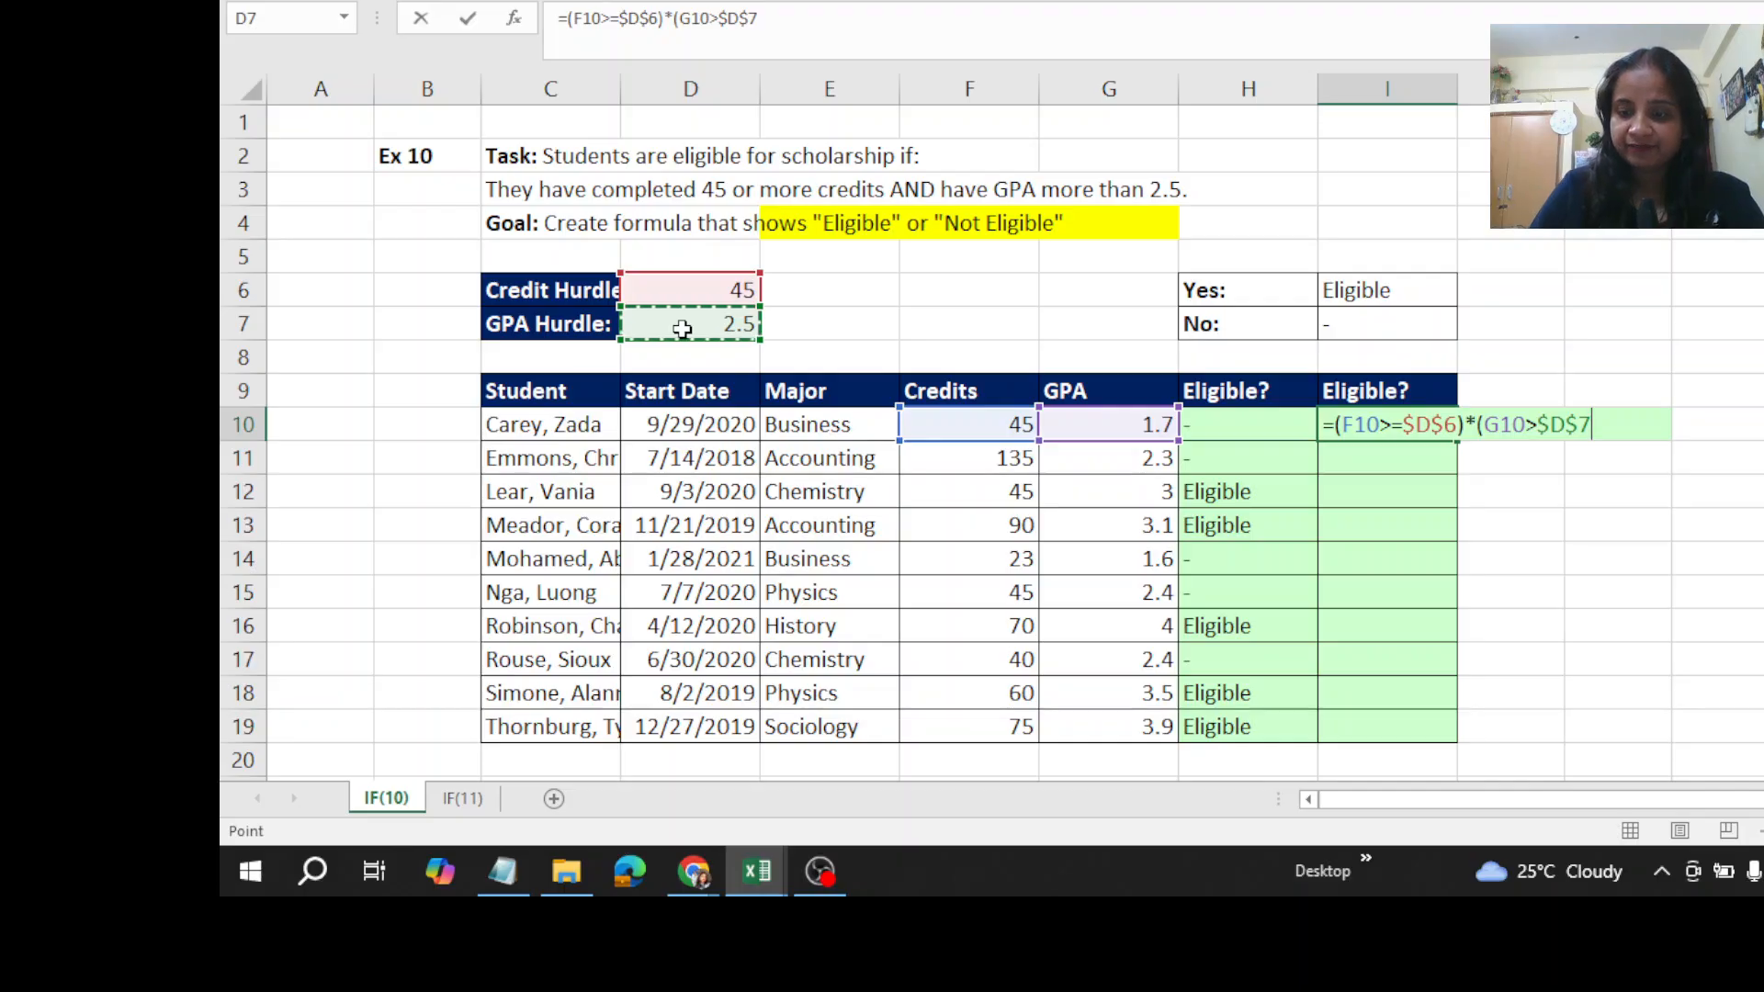
text())
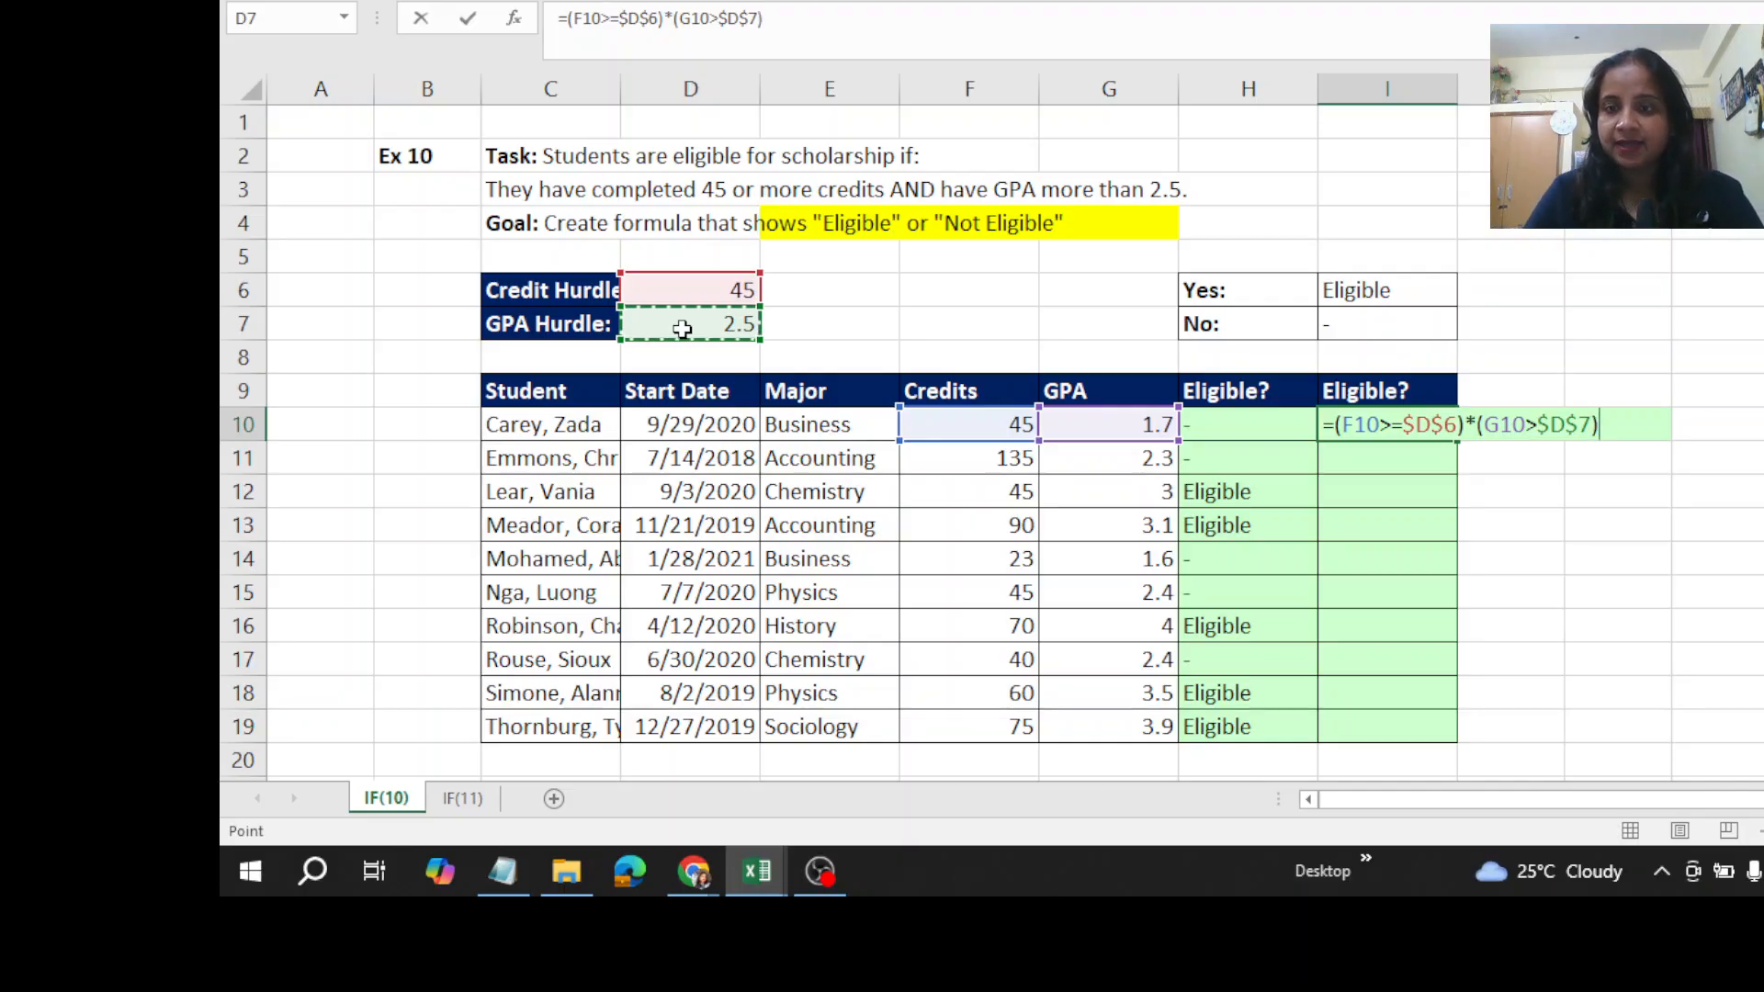
key(ctrl+Return)
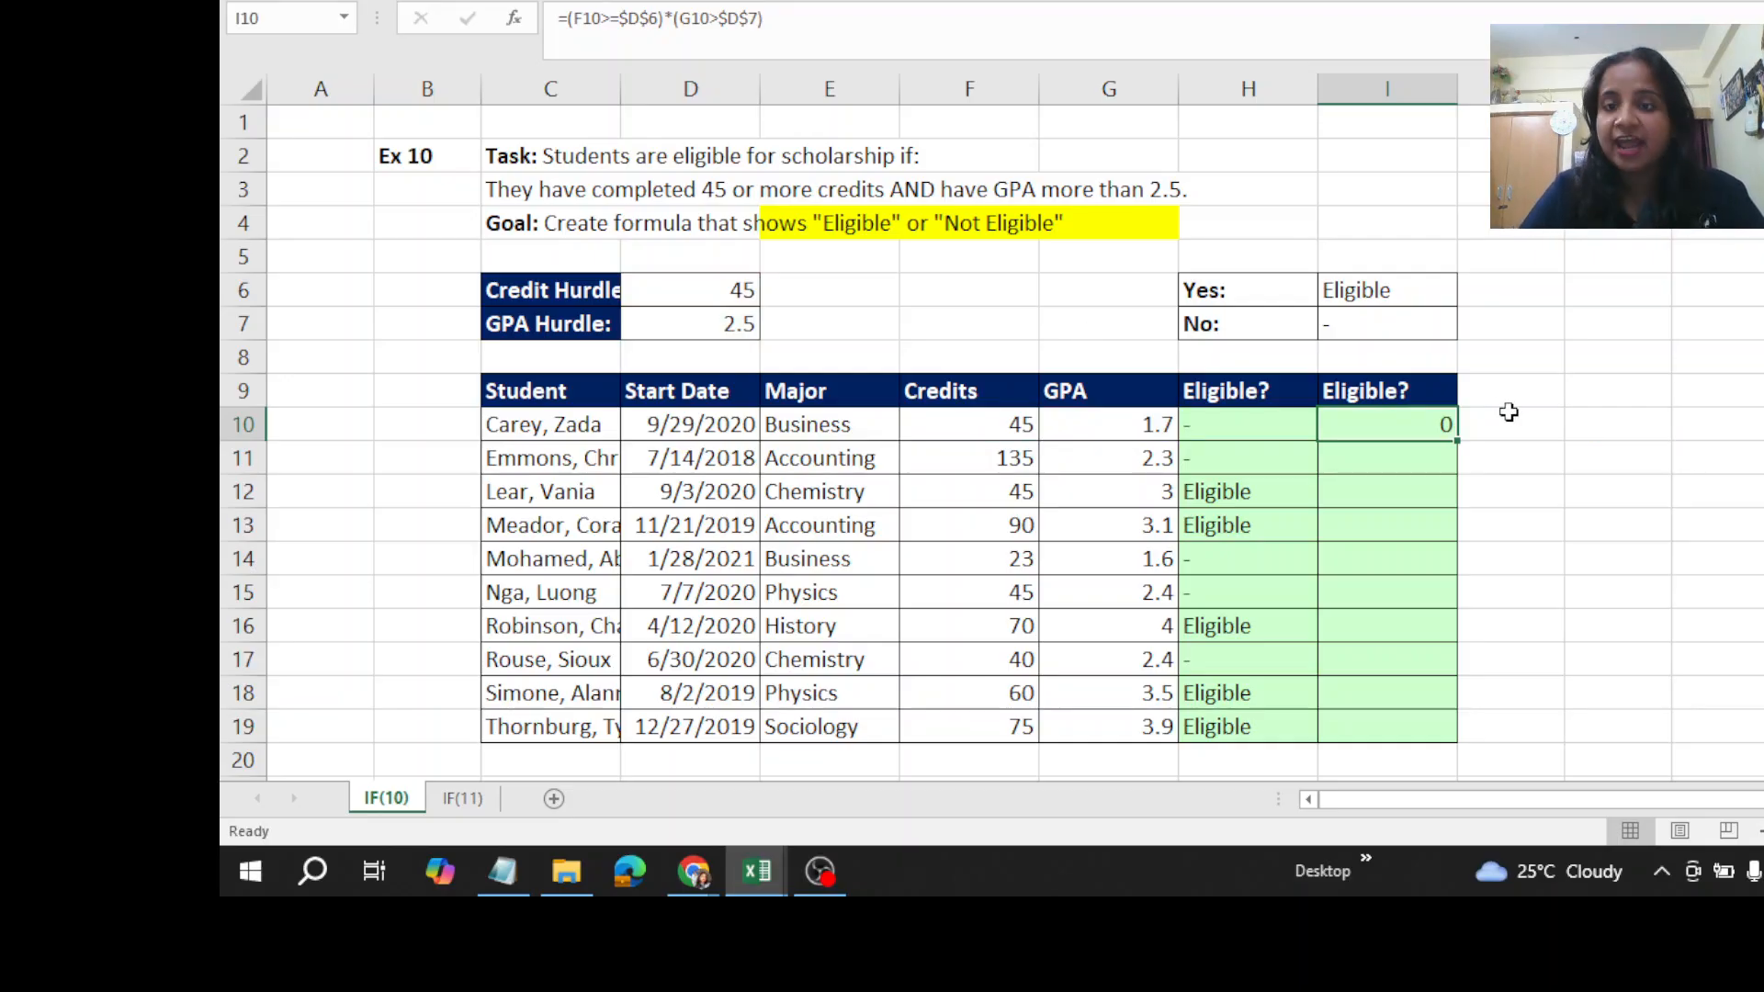
- Fill the multiplied-conditions formula from I10 down through I19 and select I12 to inspect its copy
double_click(1459, 441)
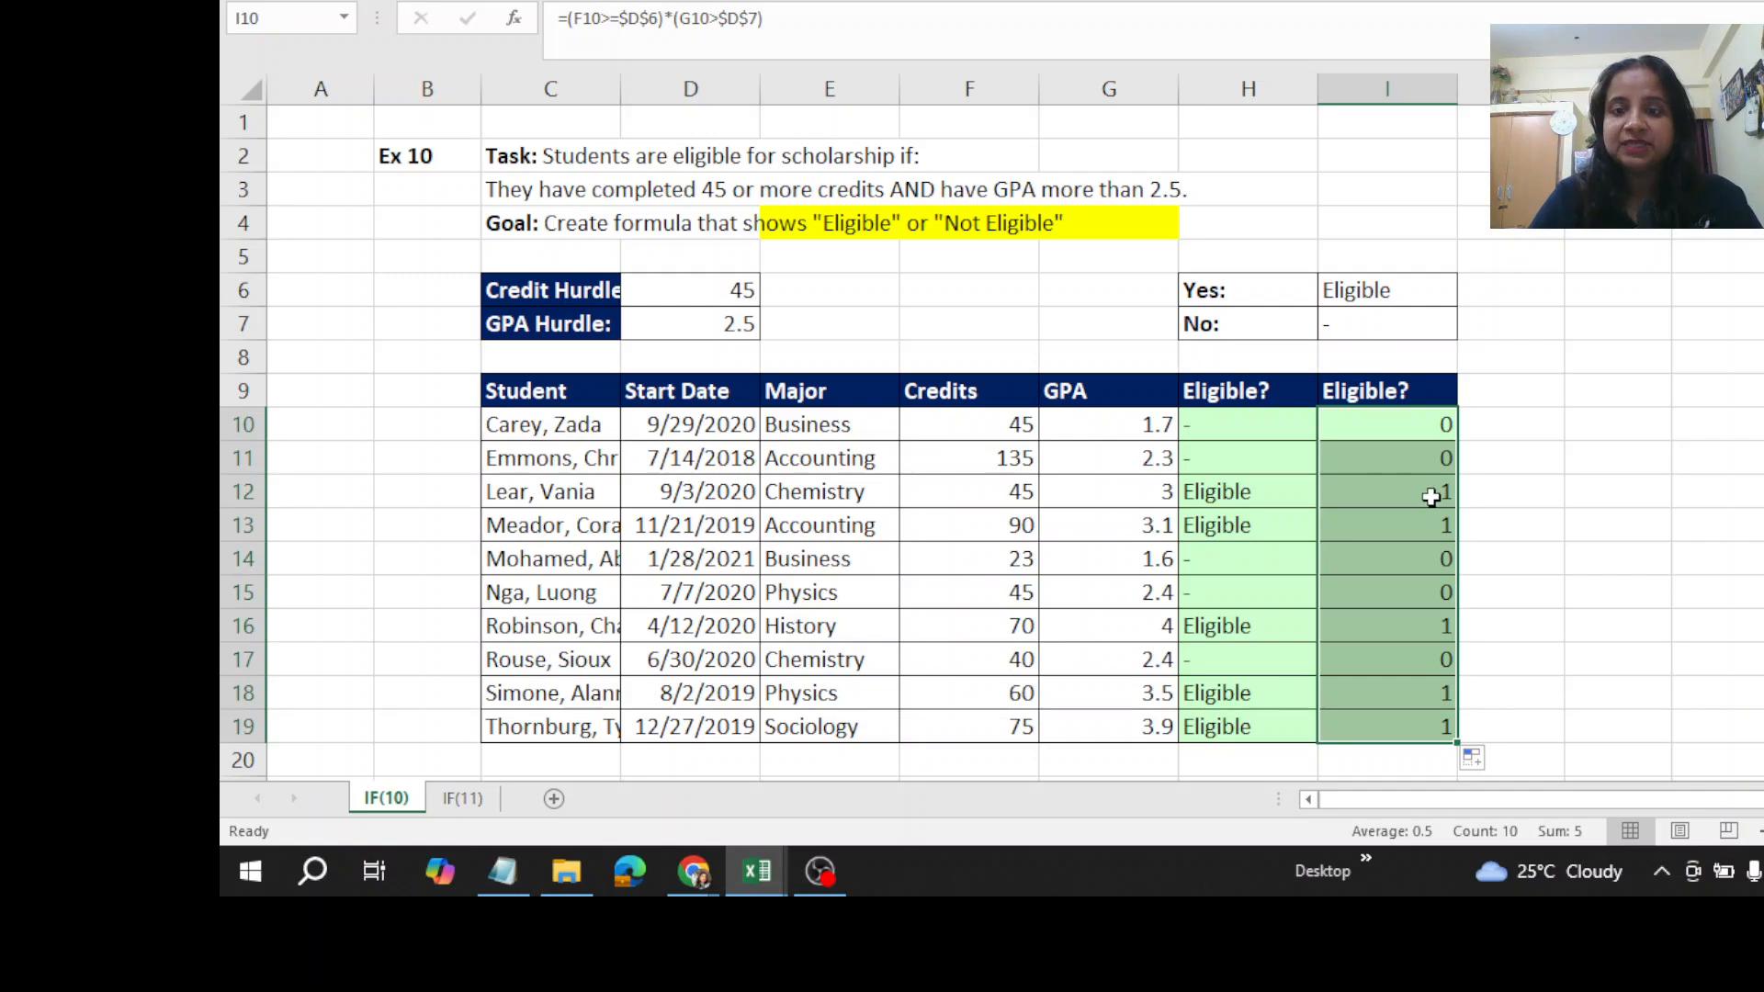
click(1431, 498)
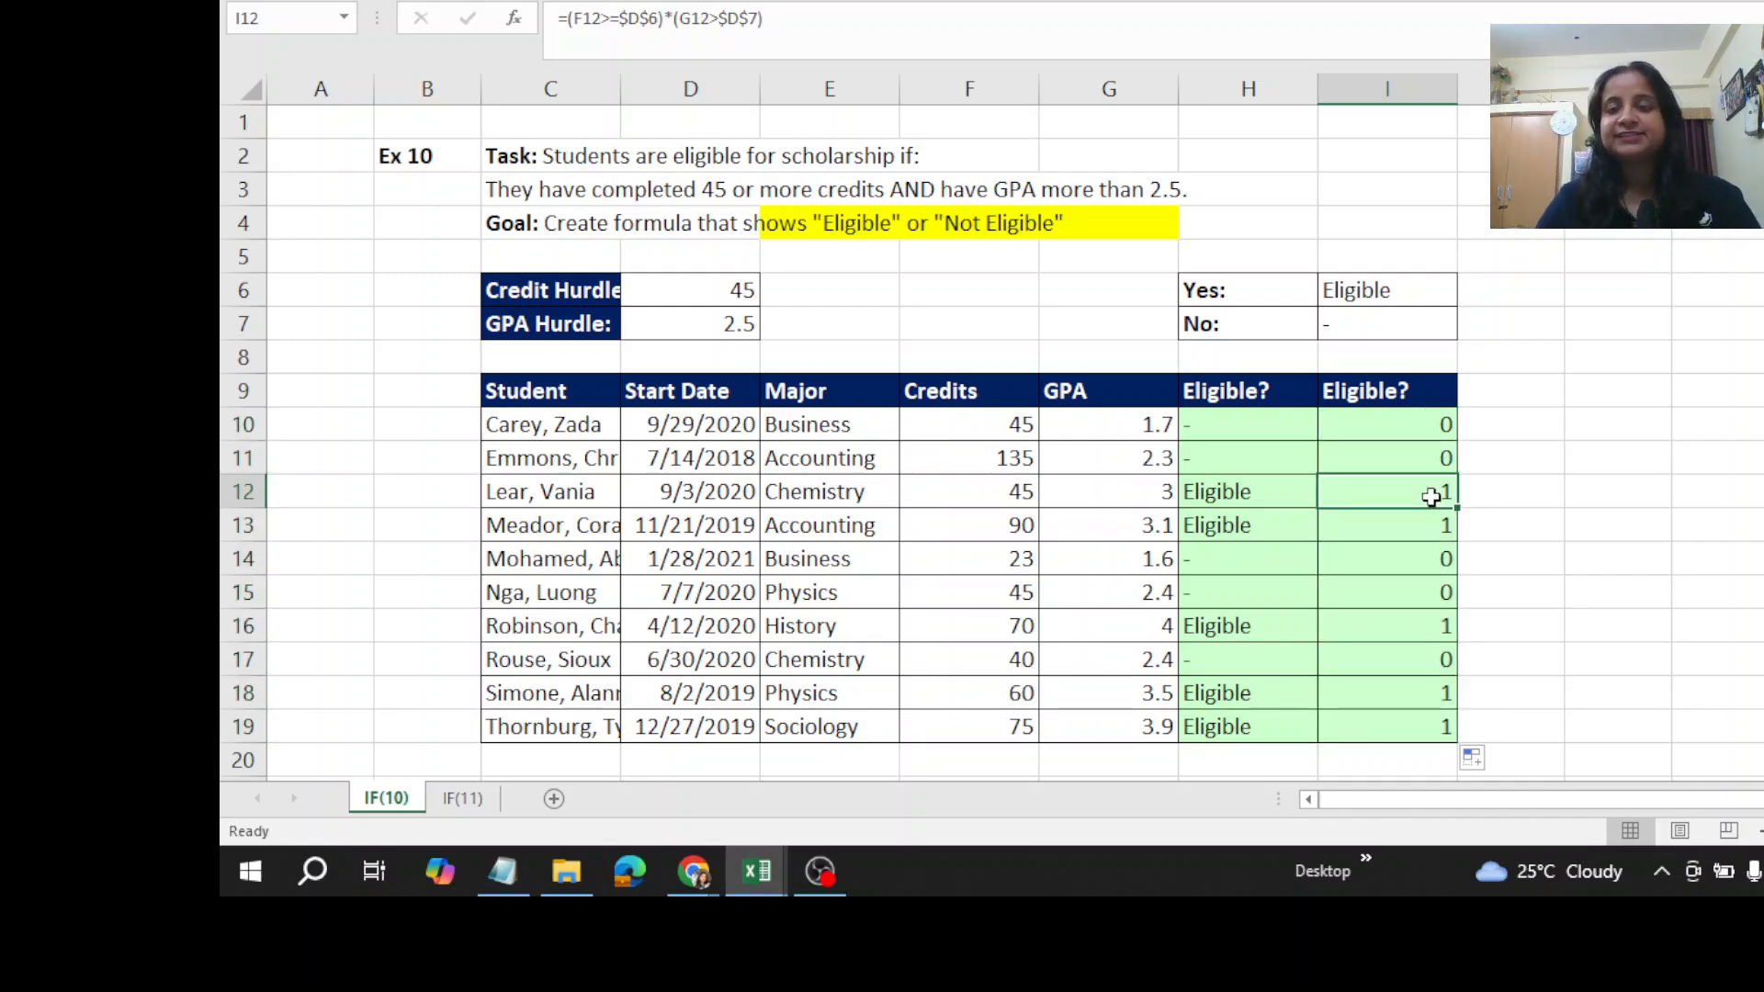
- Wrap the multiplied conditions in I10 in an IF function, using (F10>=$D$6)*(G10>$D$7) as its logical test
click(1397, 423)
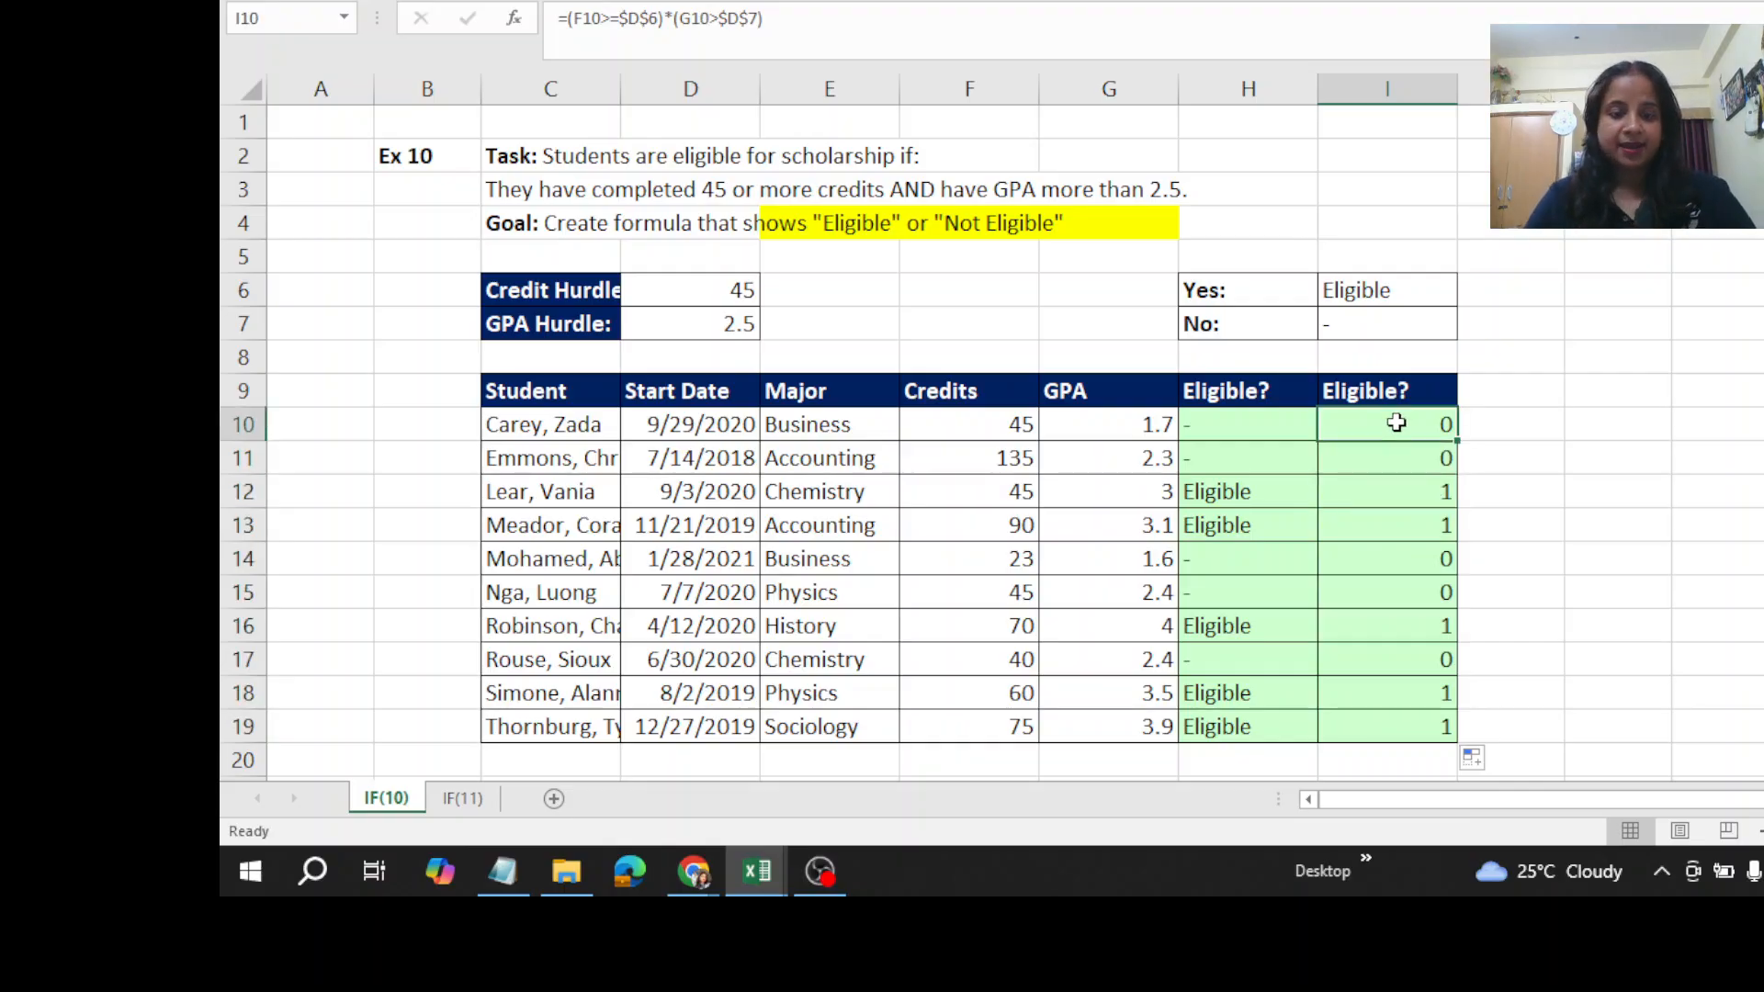
double_click(1397, 422)
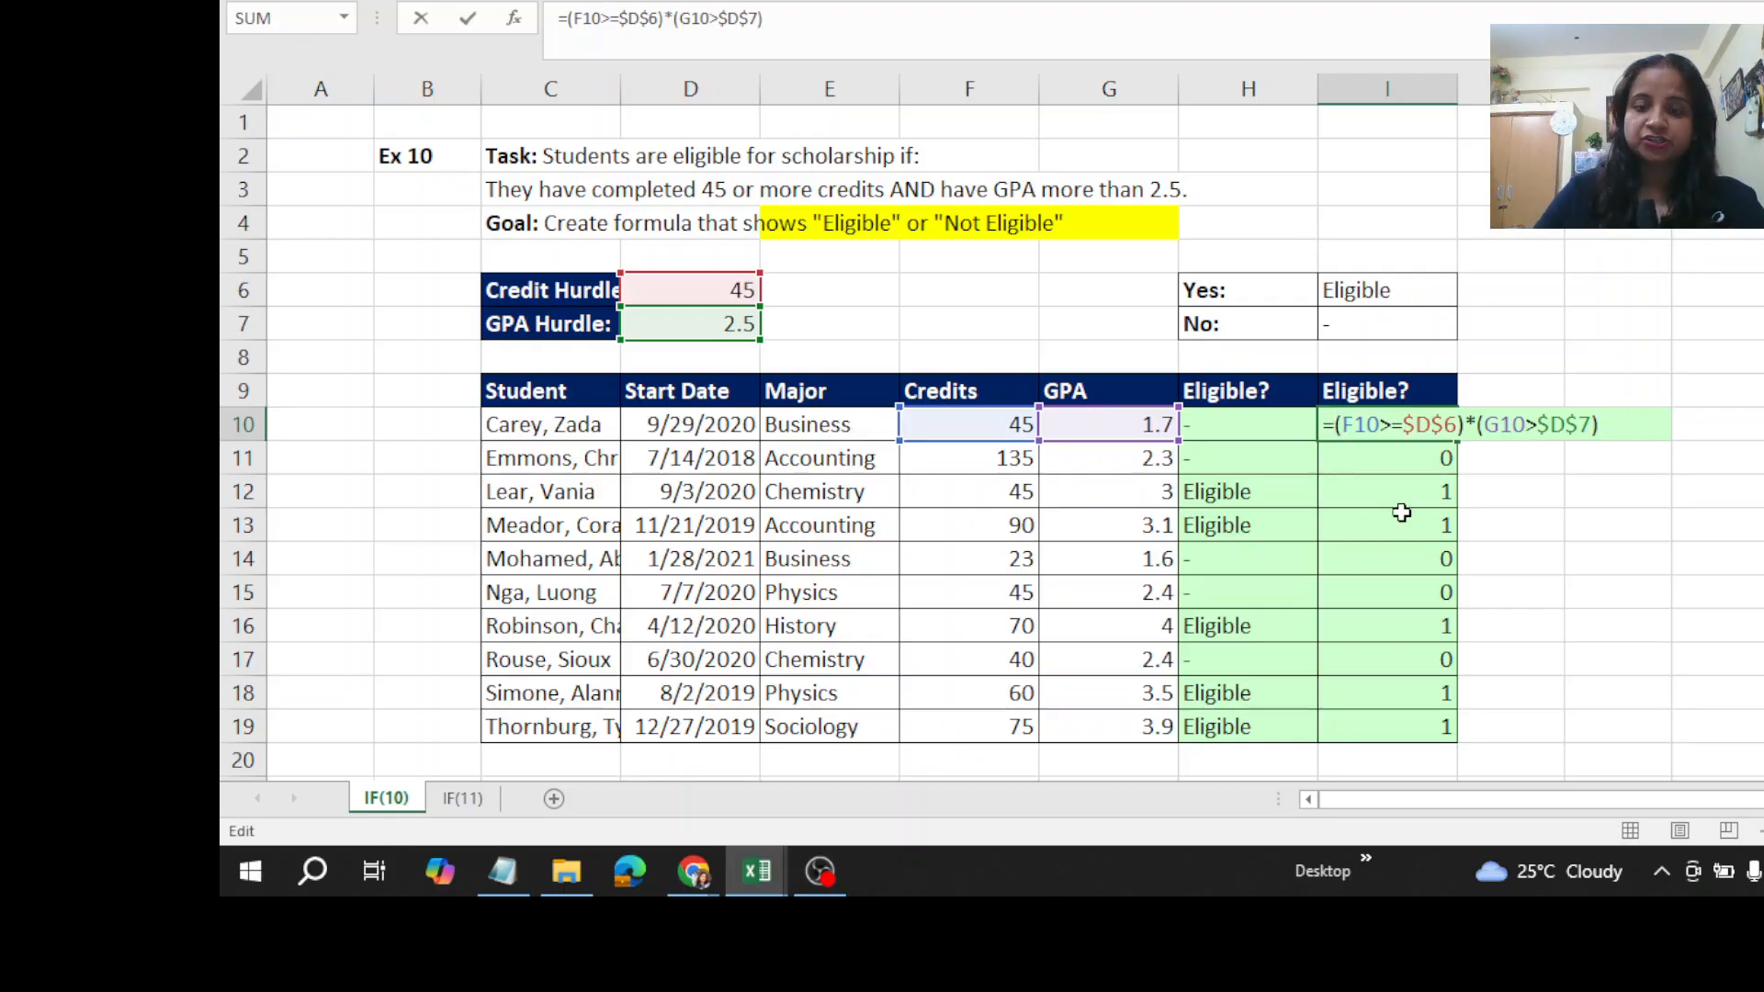
text(if)
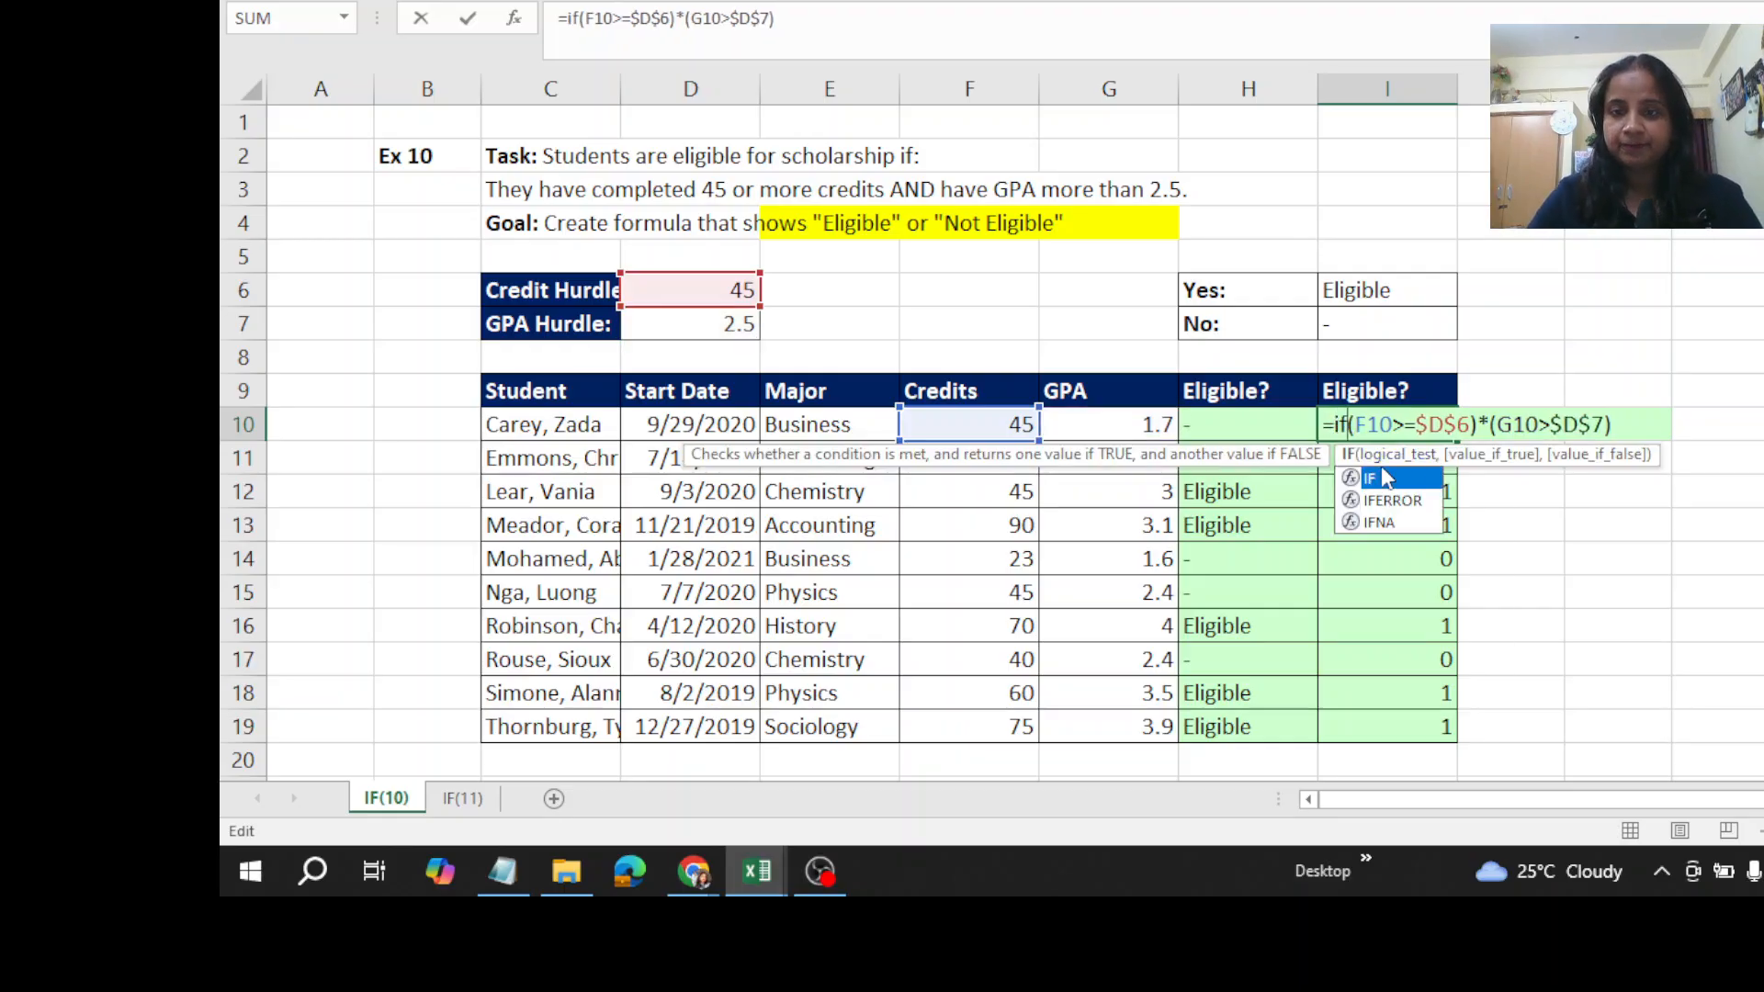
double_click(1381, 479)
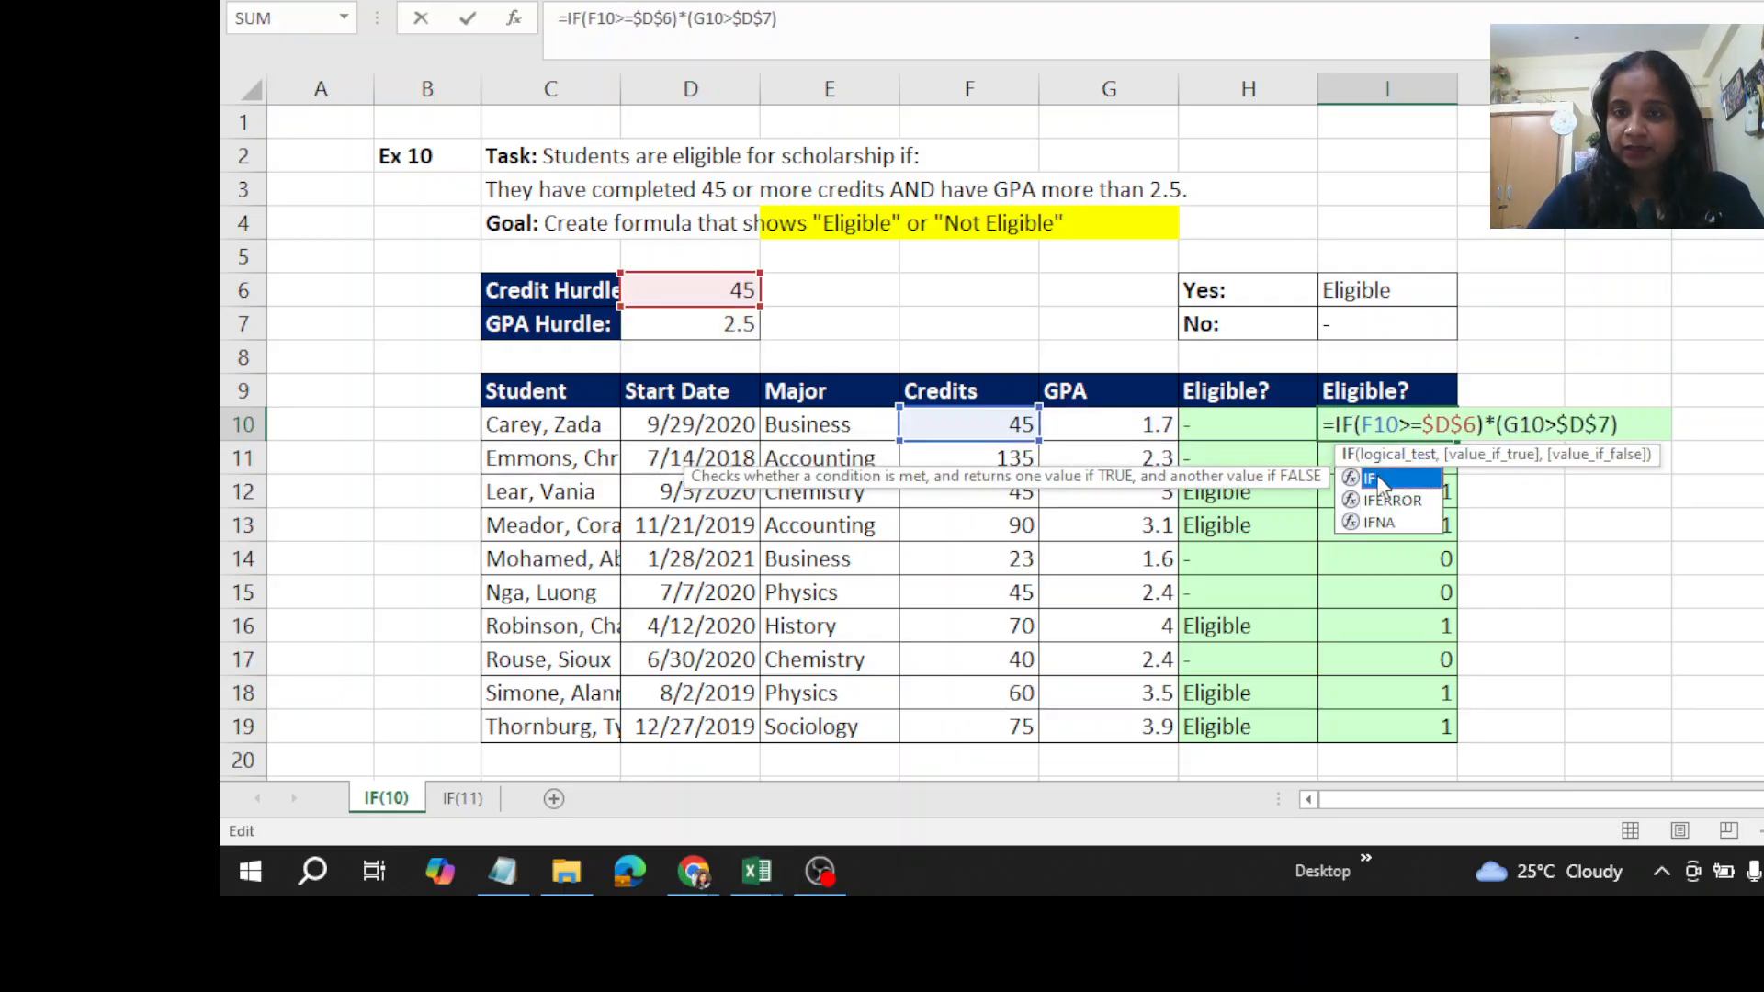
click(1628, 429)
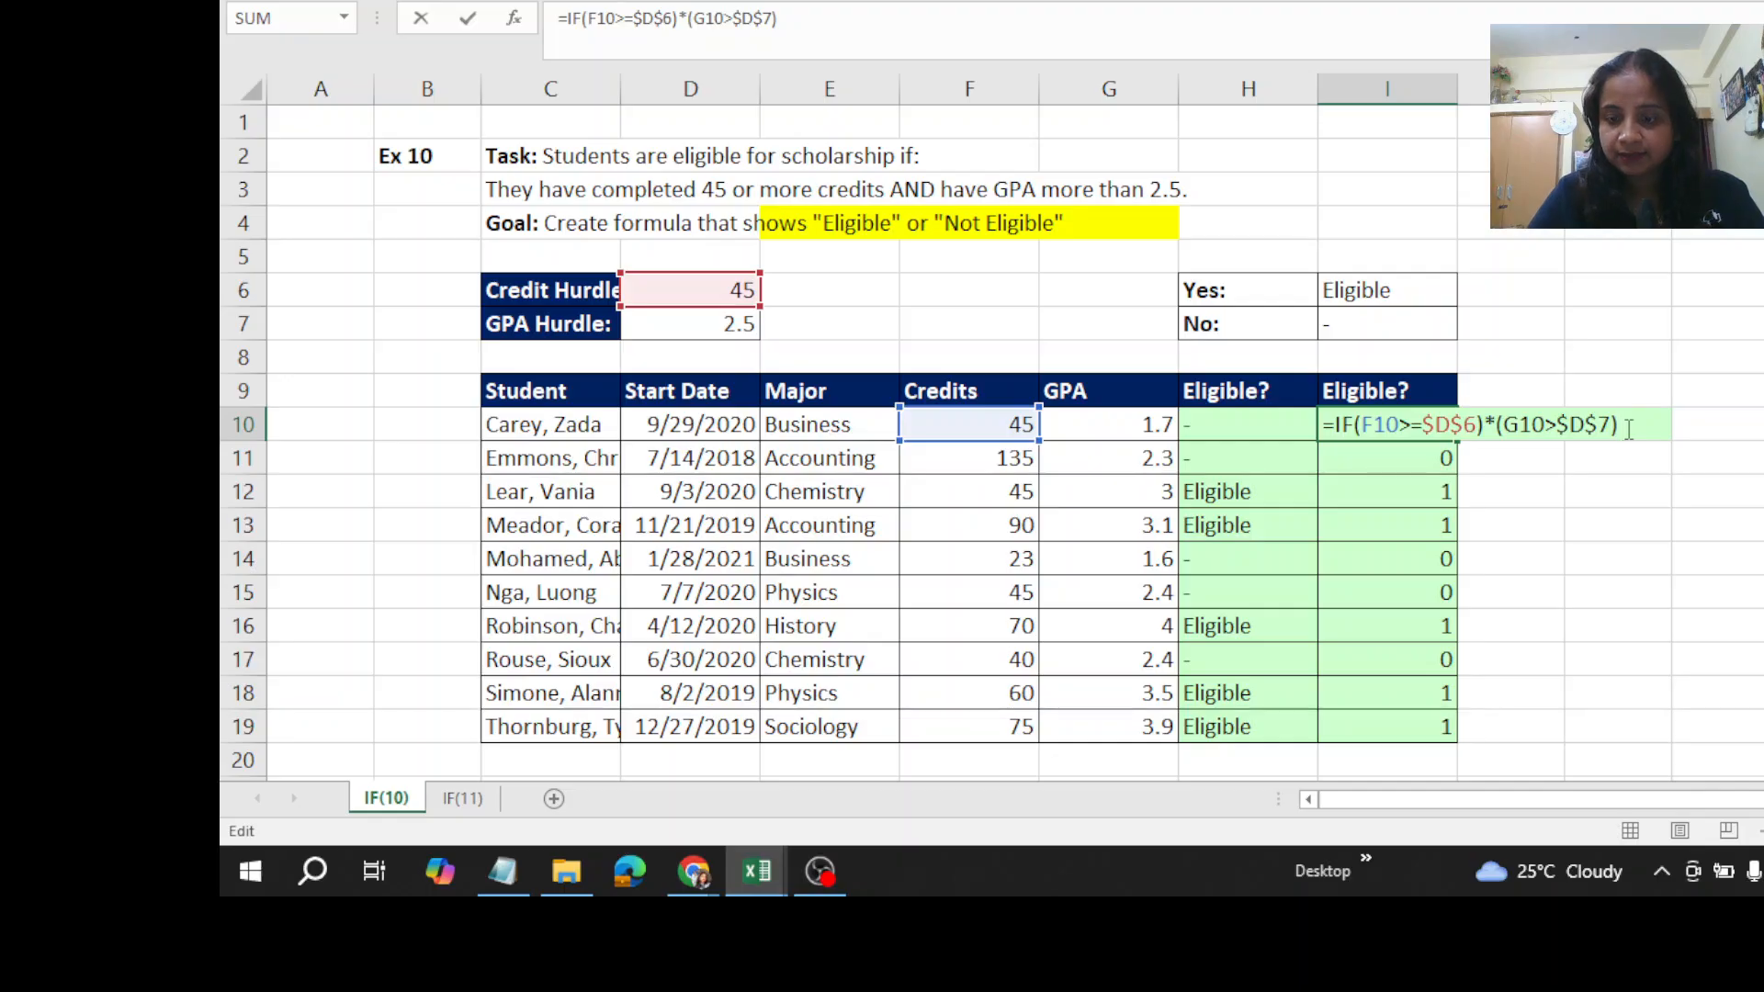
click(1358, 427)
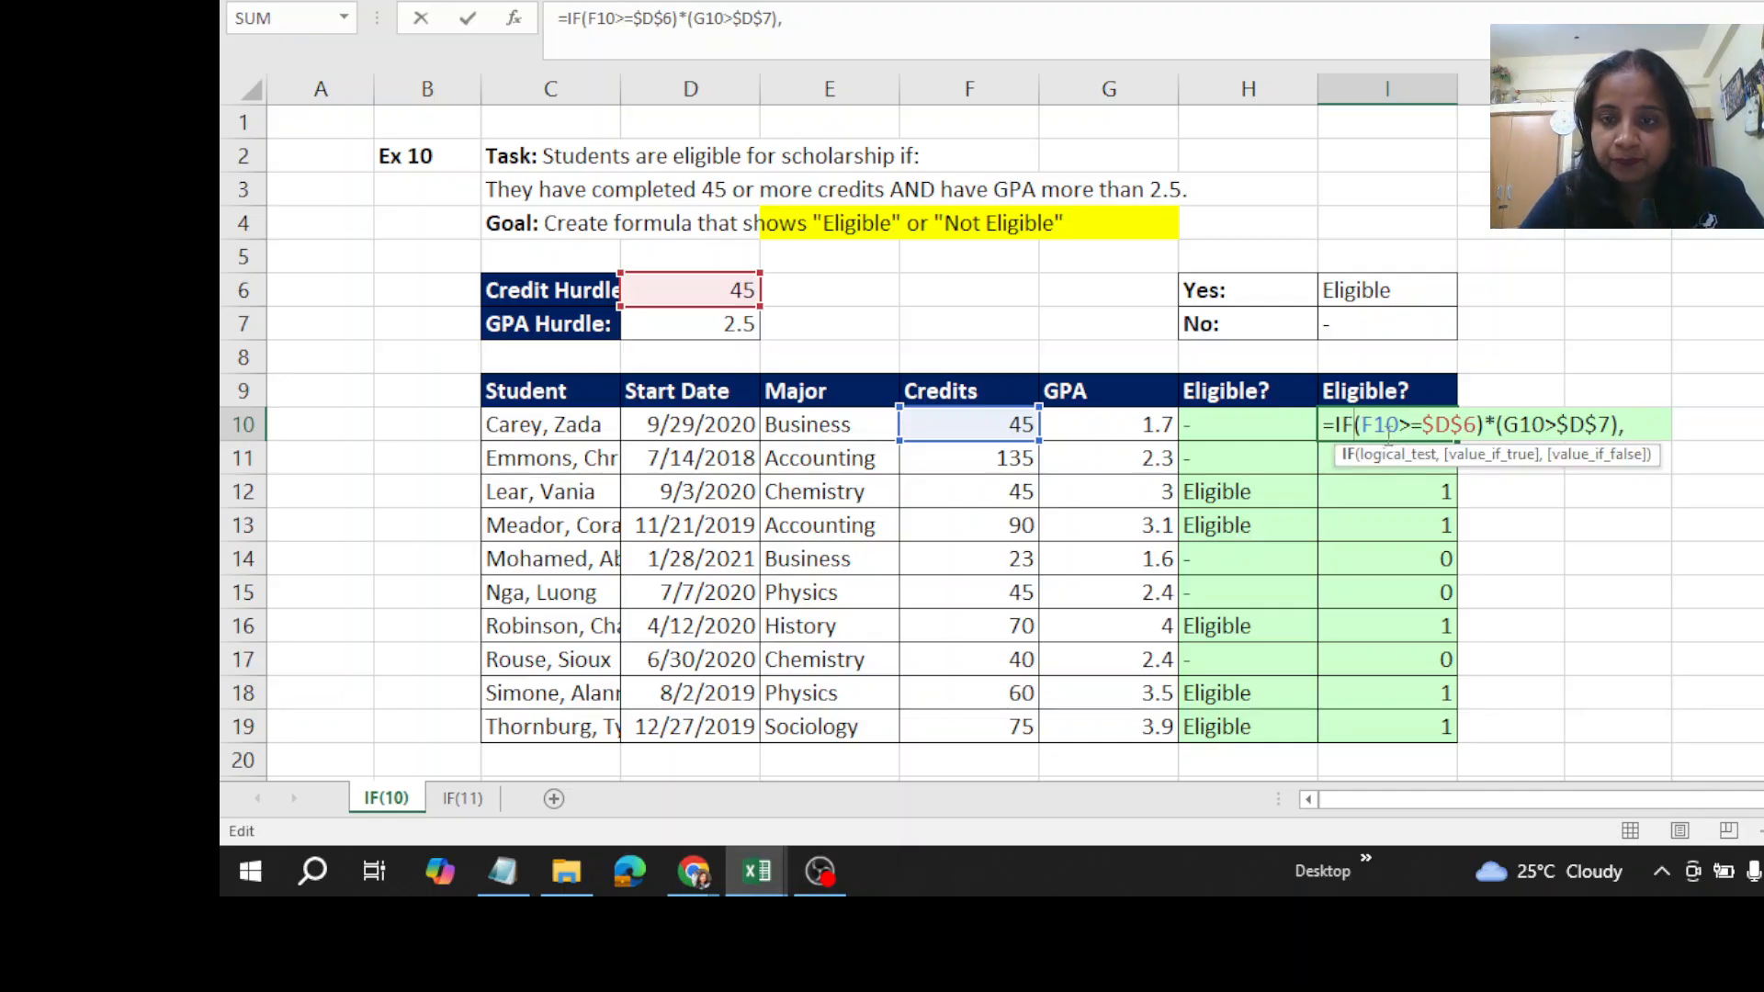
text(()
click(1651, 430)
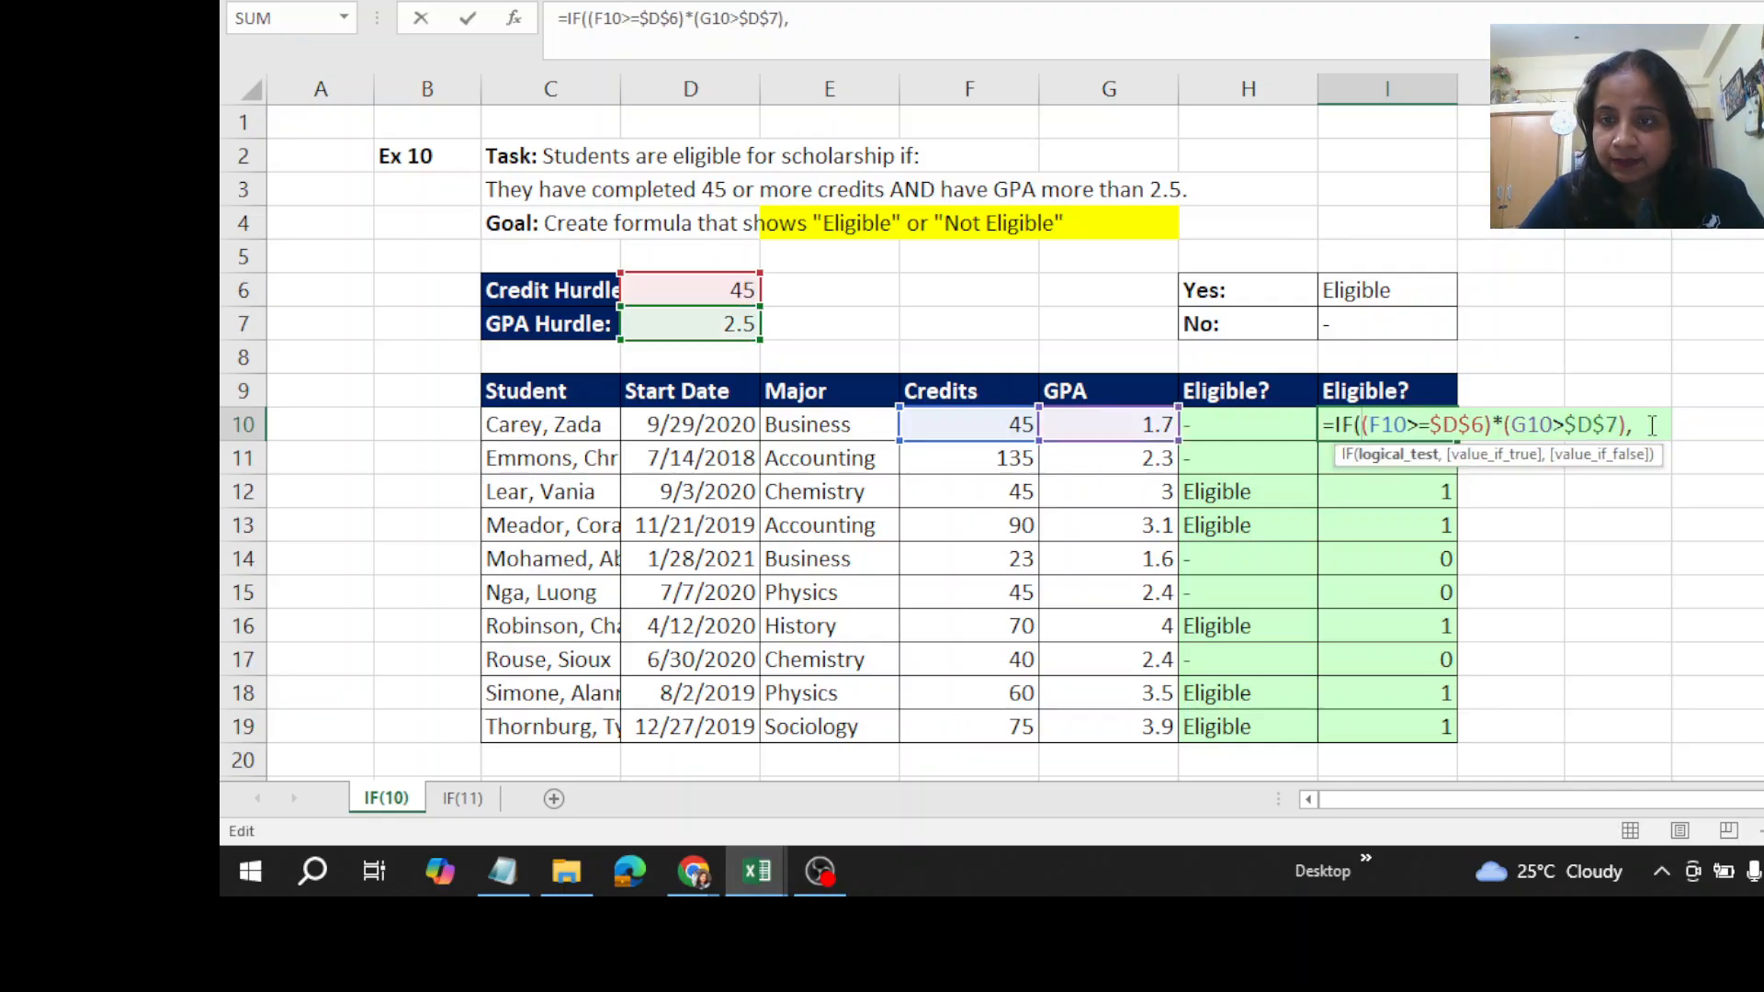
- Complete the I10 IF formula with $I$6 for true and $I$7 for false, and fill it down through I19
click(1394, 289)
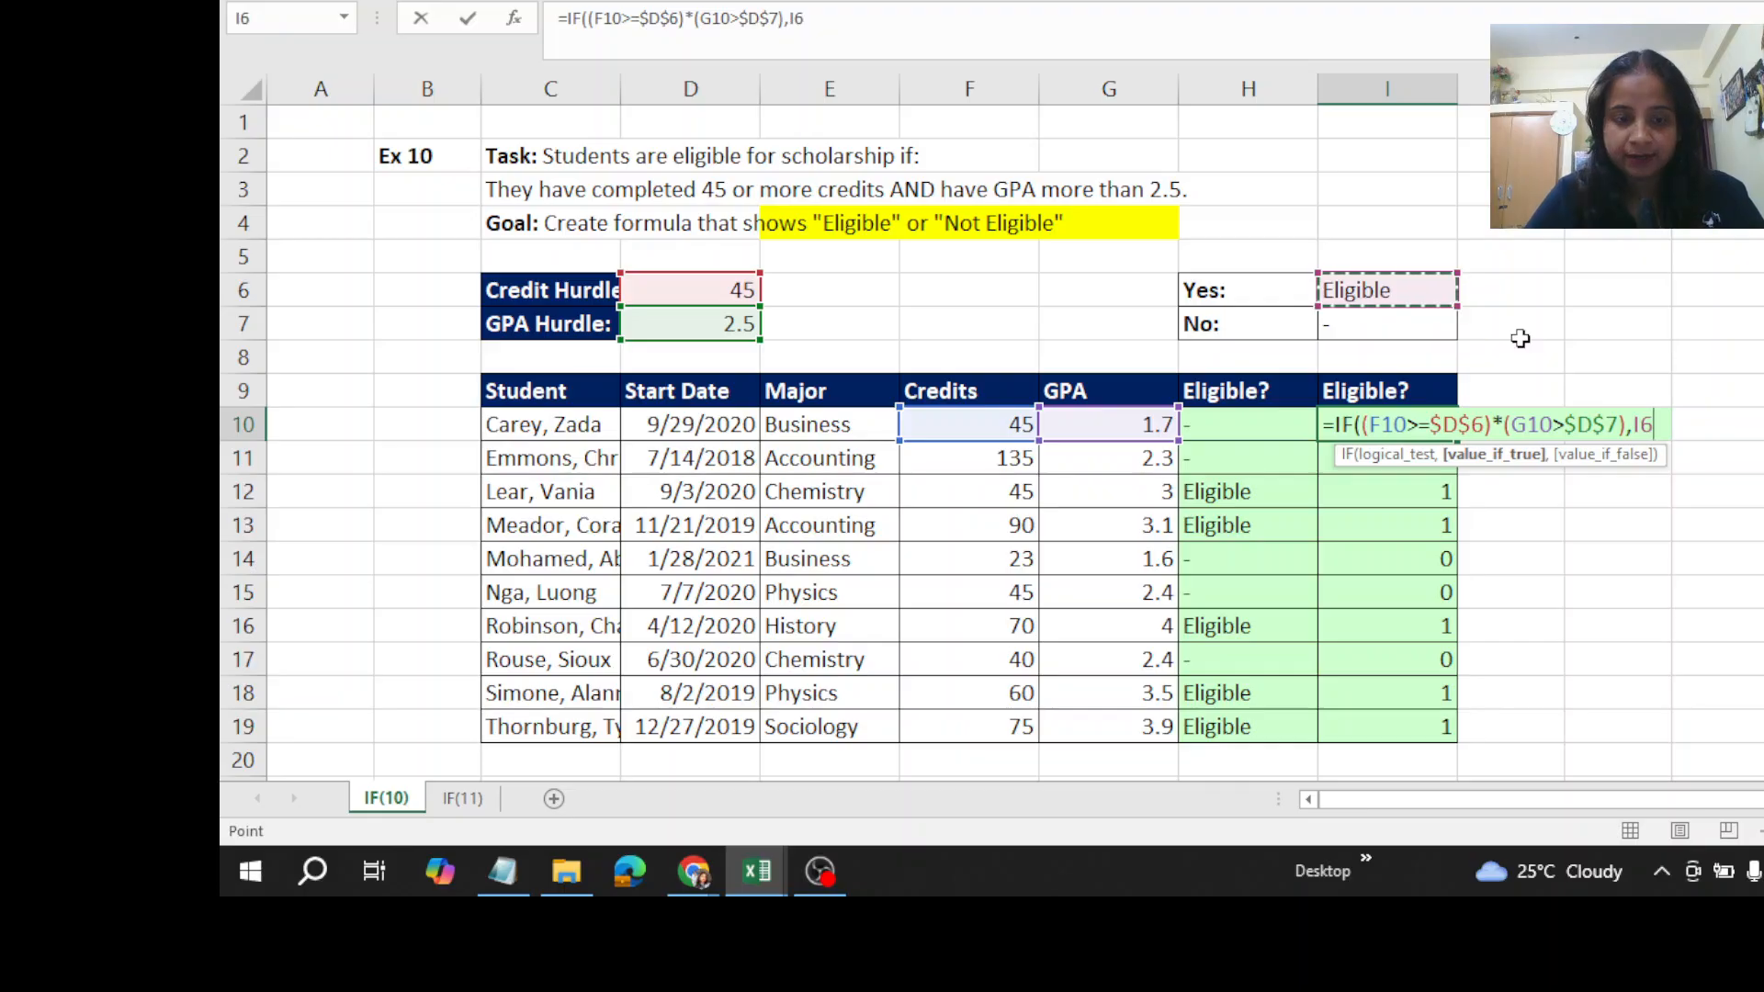
key(F4)
text(,)
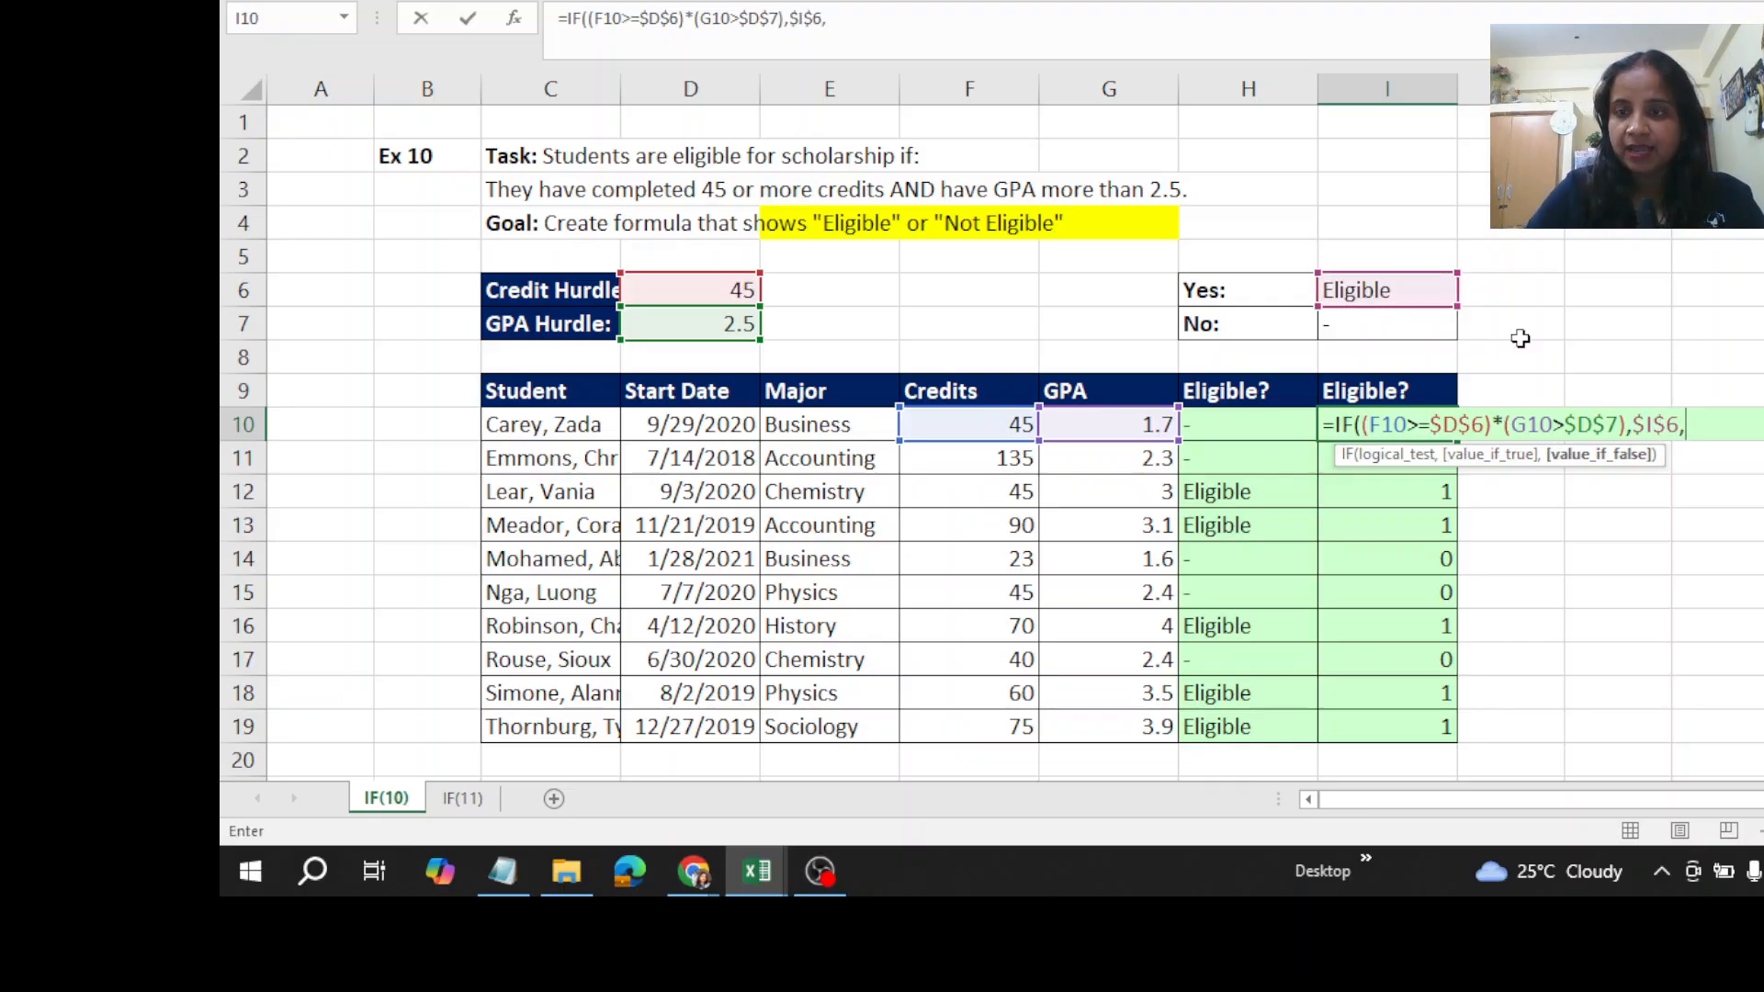
click(1390, 332)
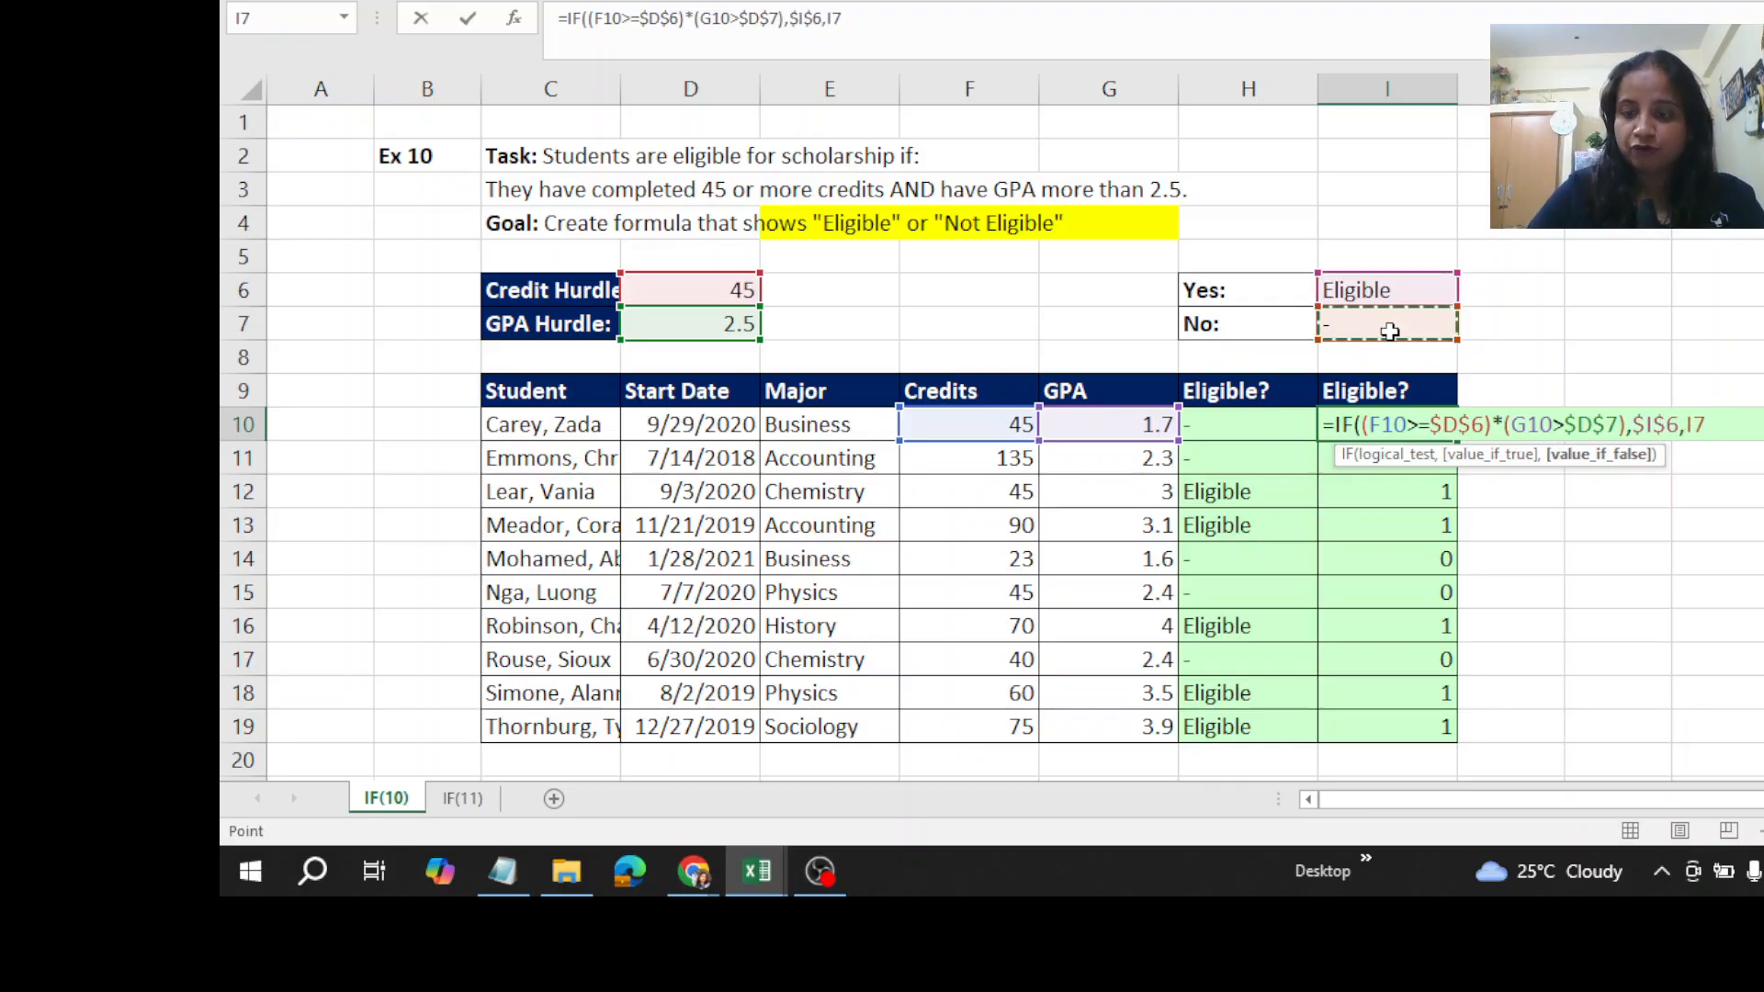
key(F4)
text())
key(ctrl+Return)
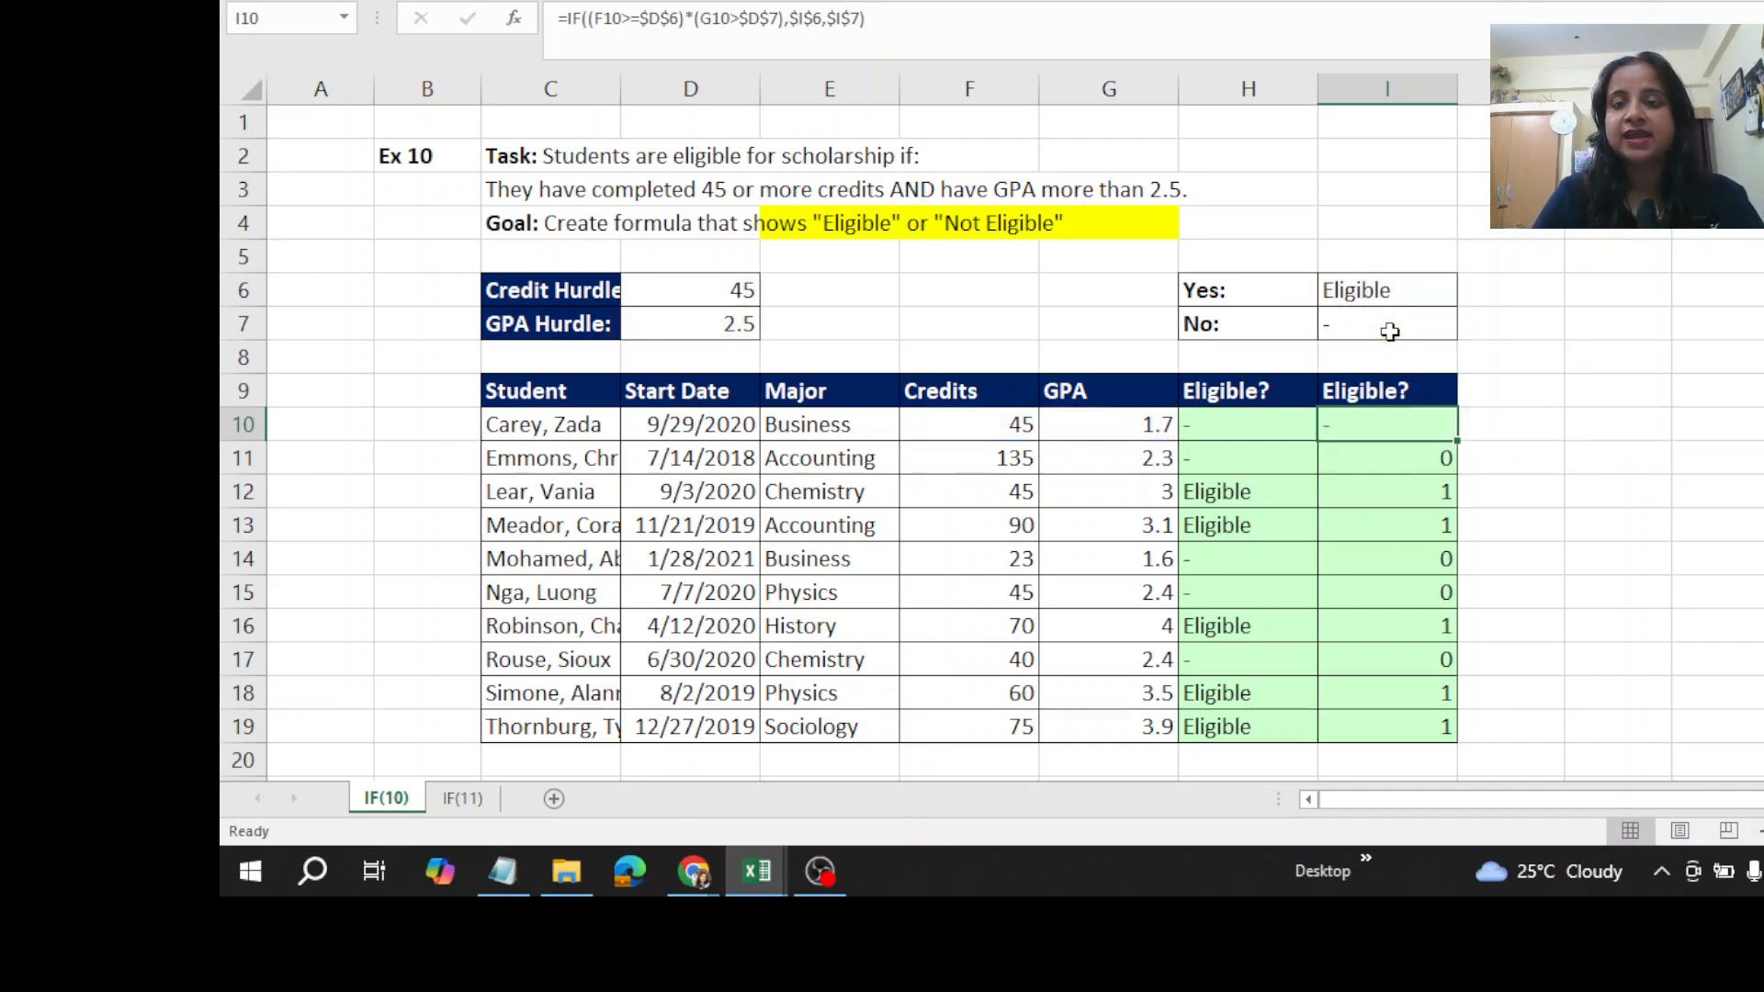
double_click(1457, 444)
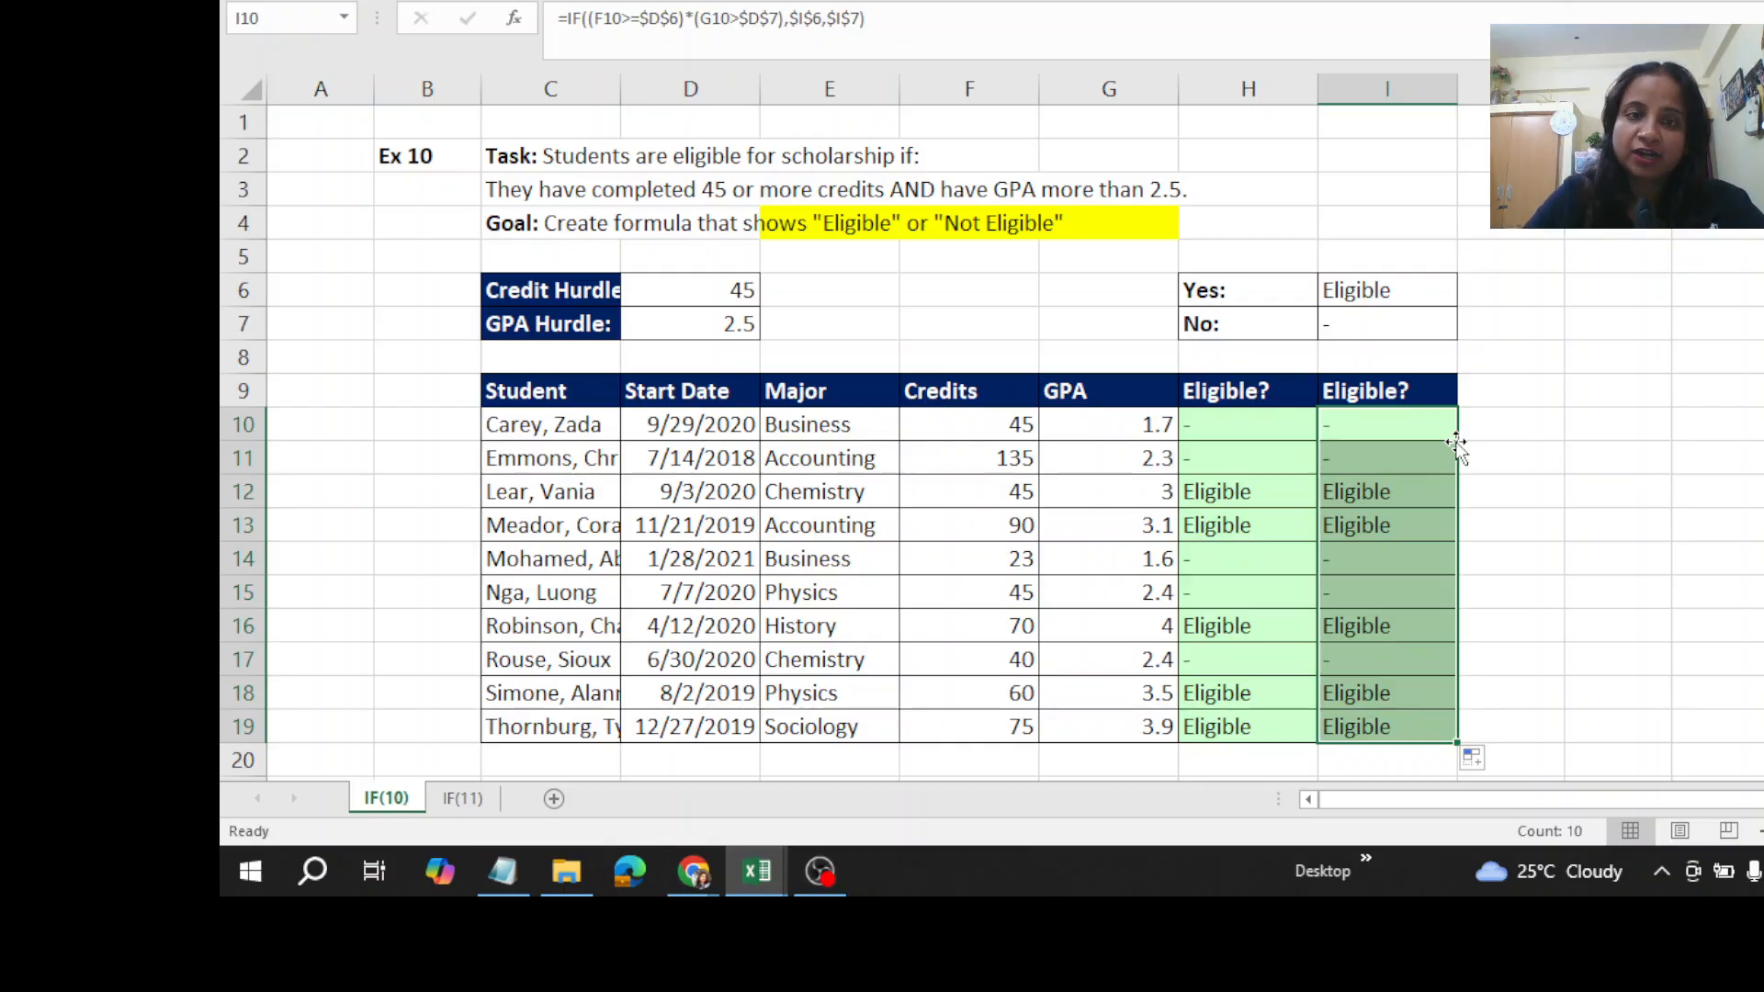
- On the IF(11) sheet, highlight cell E4 in the Goal 1 text with the yellow fill
click(464, 798)
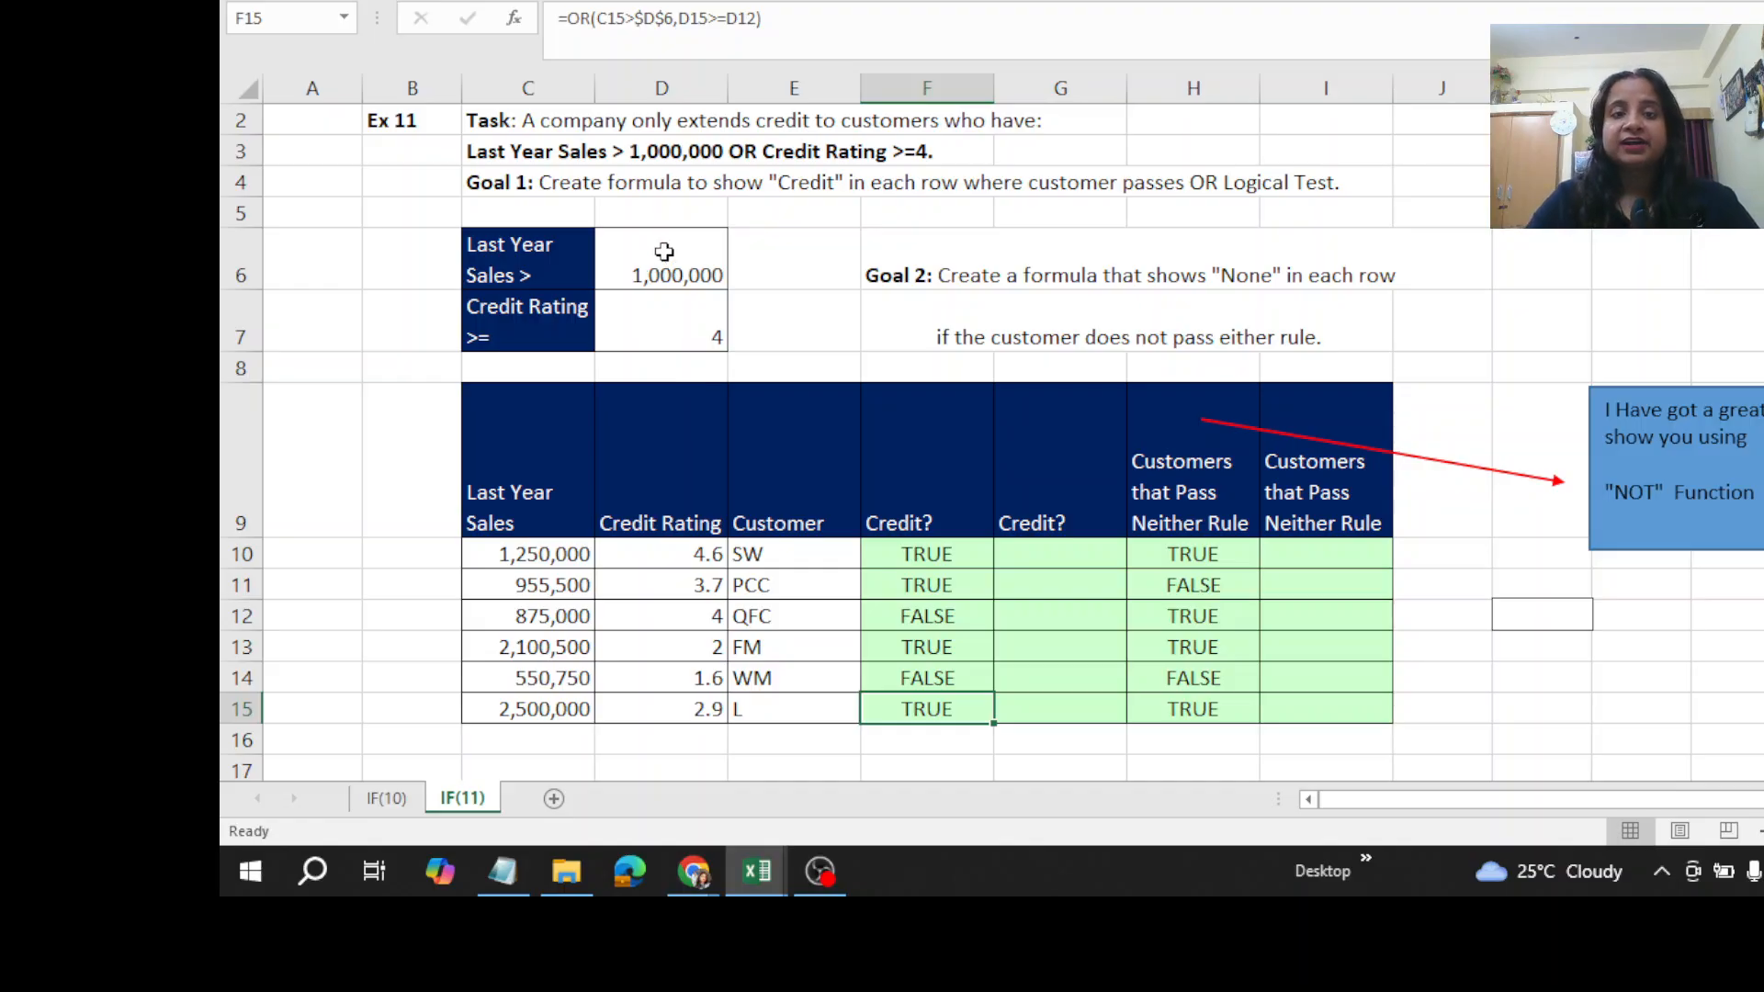
click(810, 181)
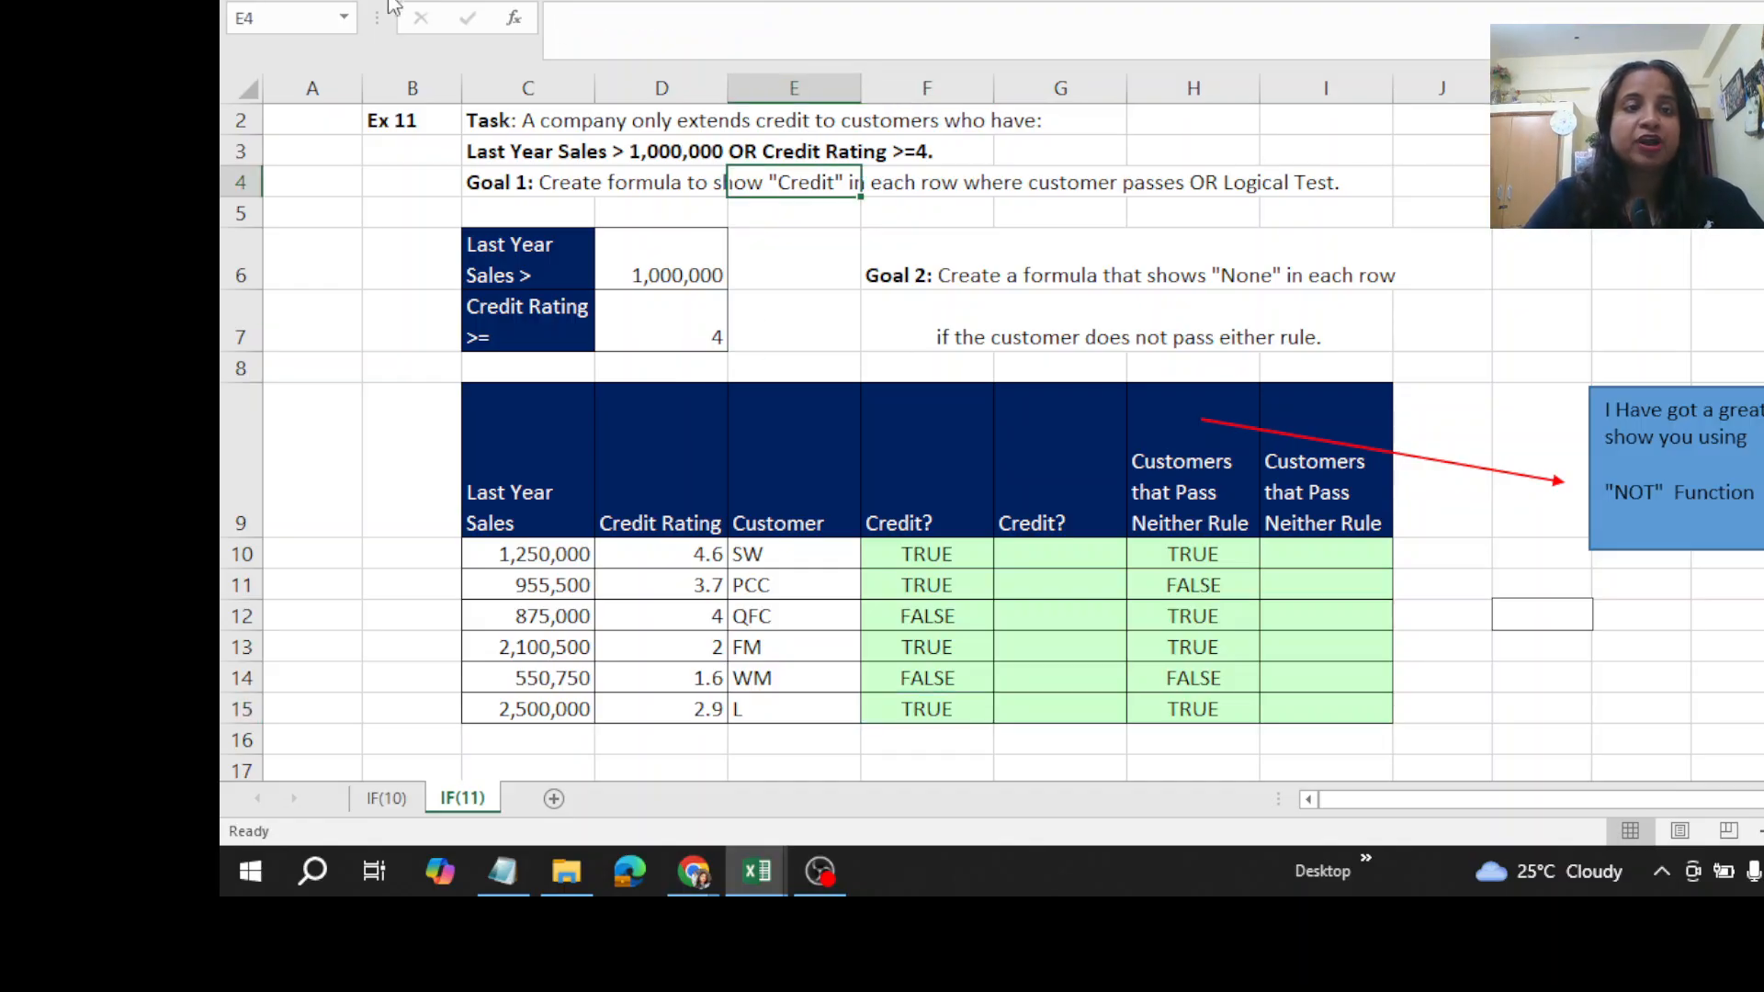
click(317, 1)
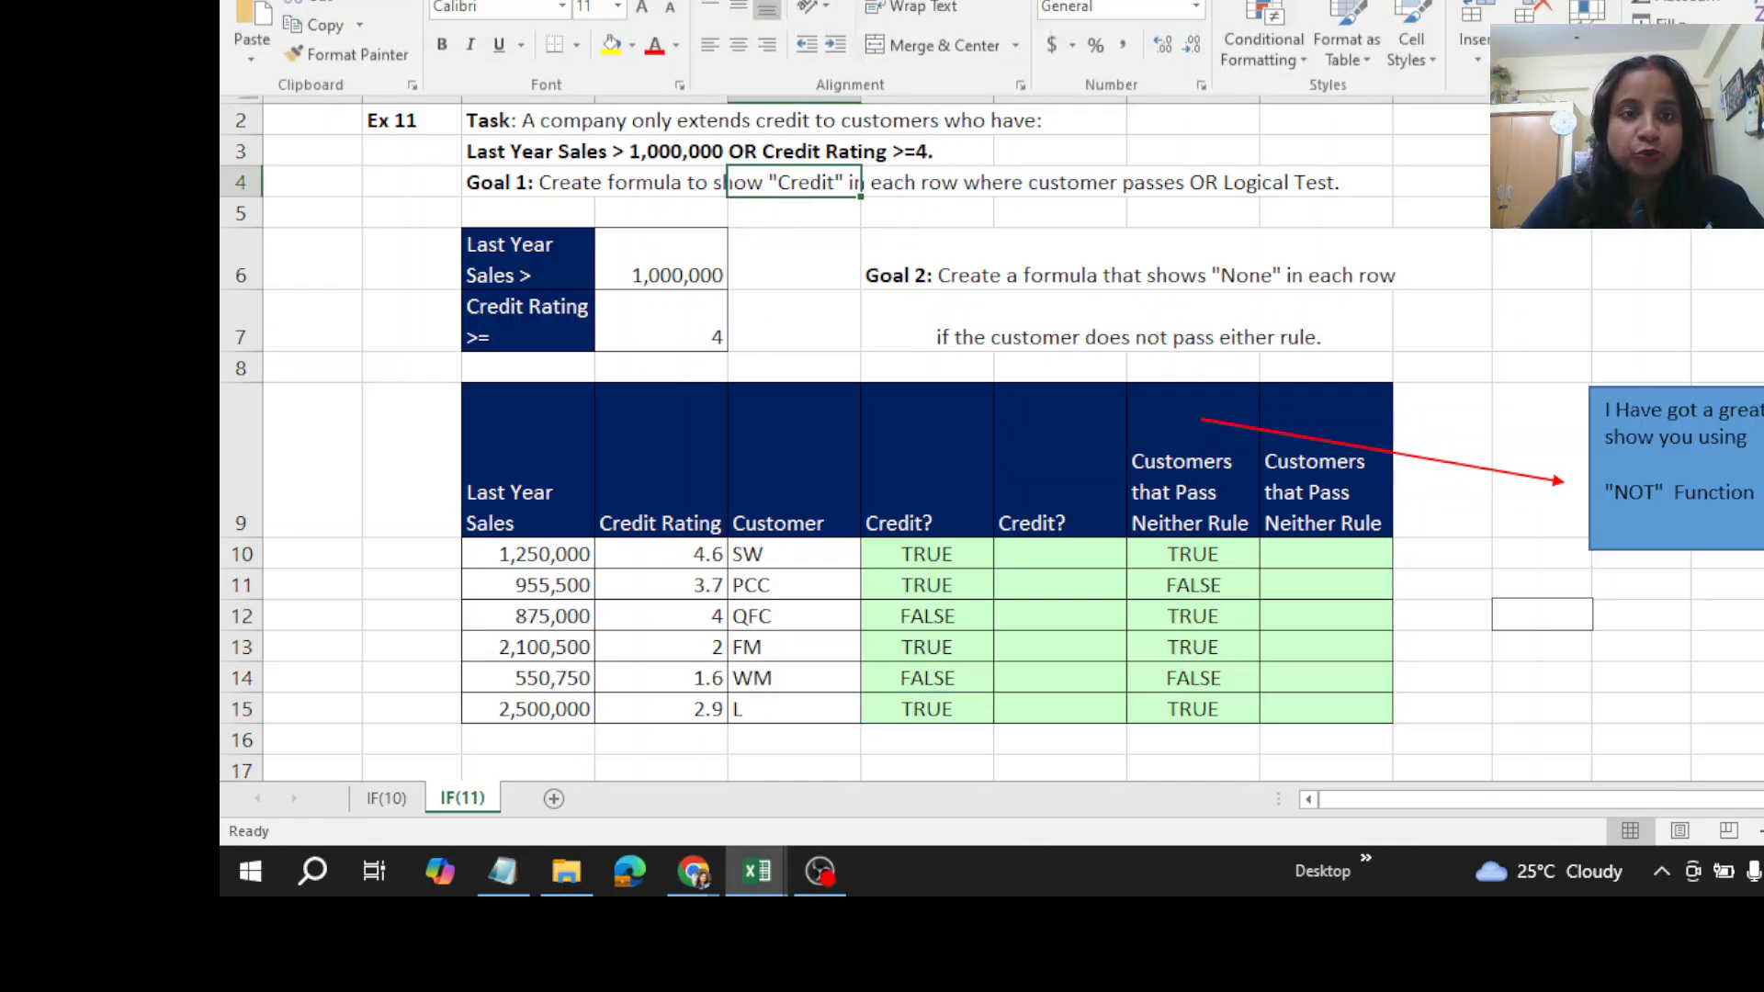
click(611, 48)
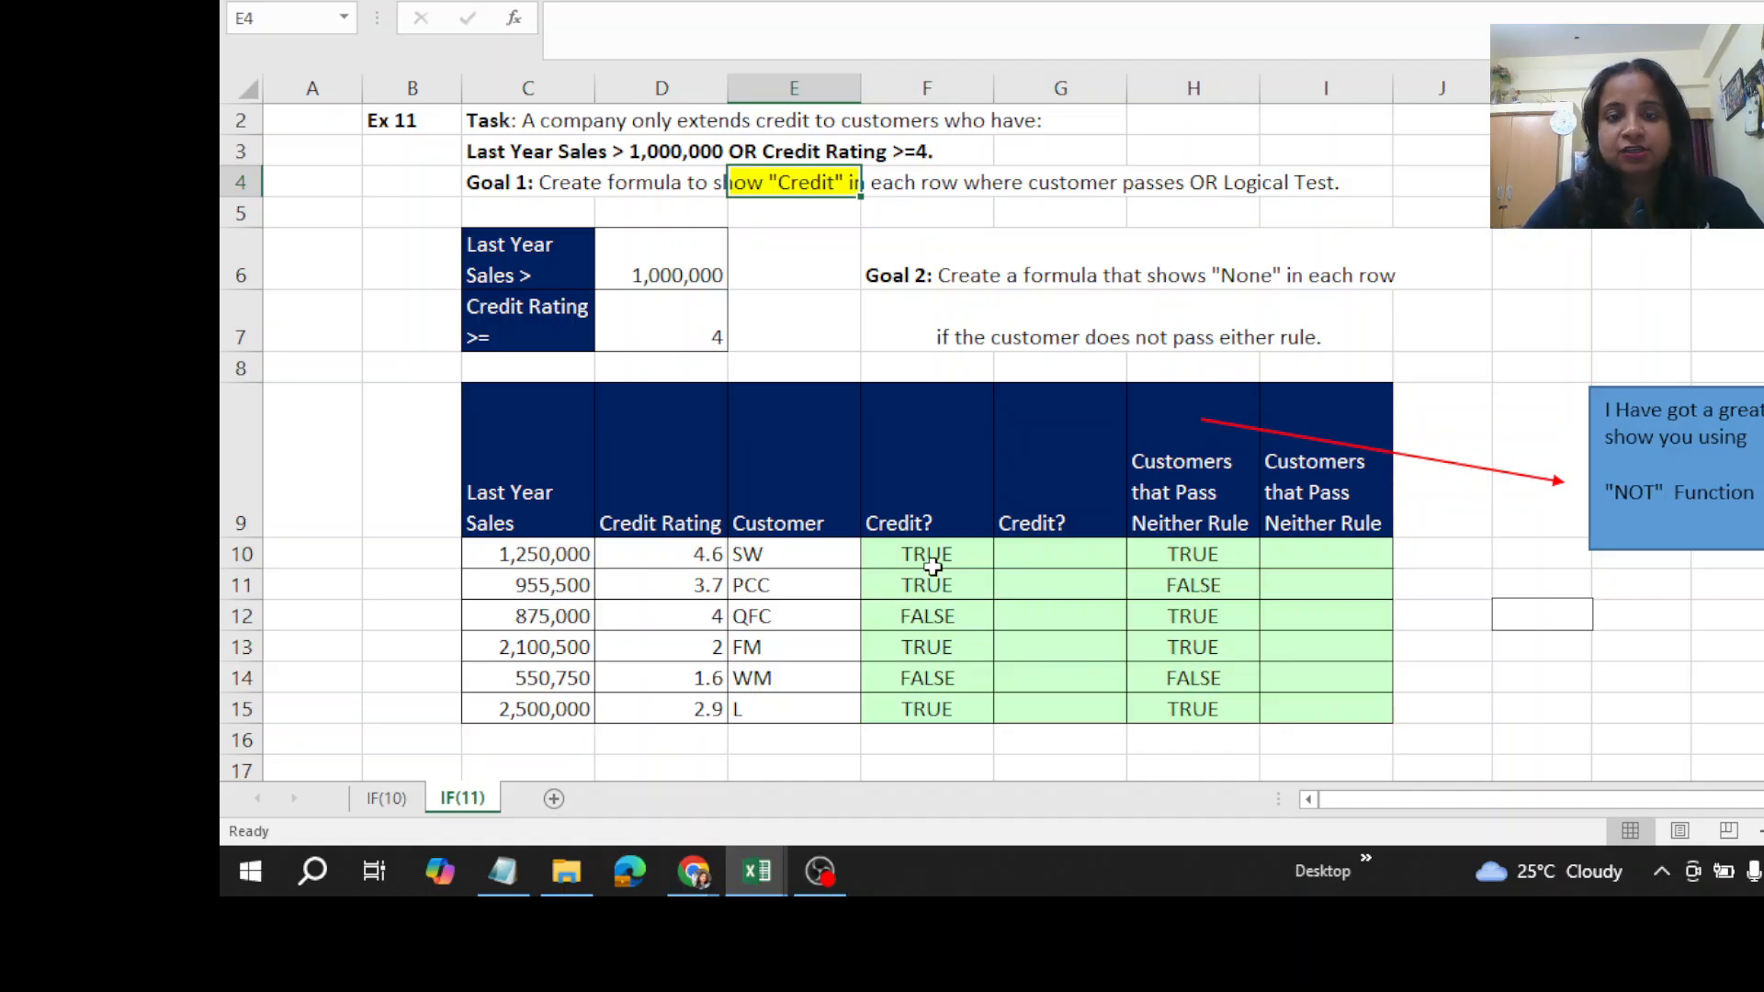
drag(930, 566, 1207, 710)
key(Delete)
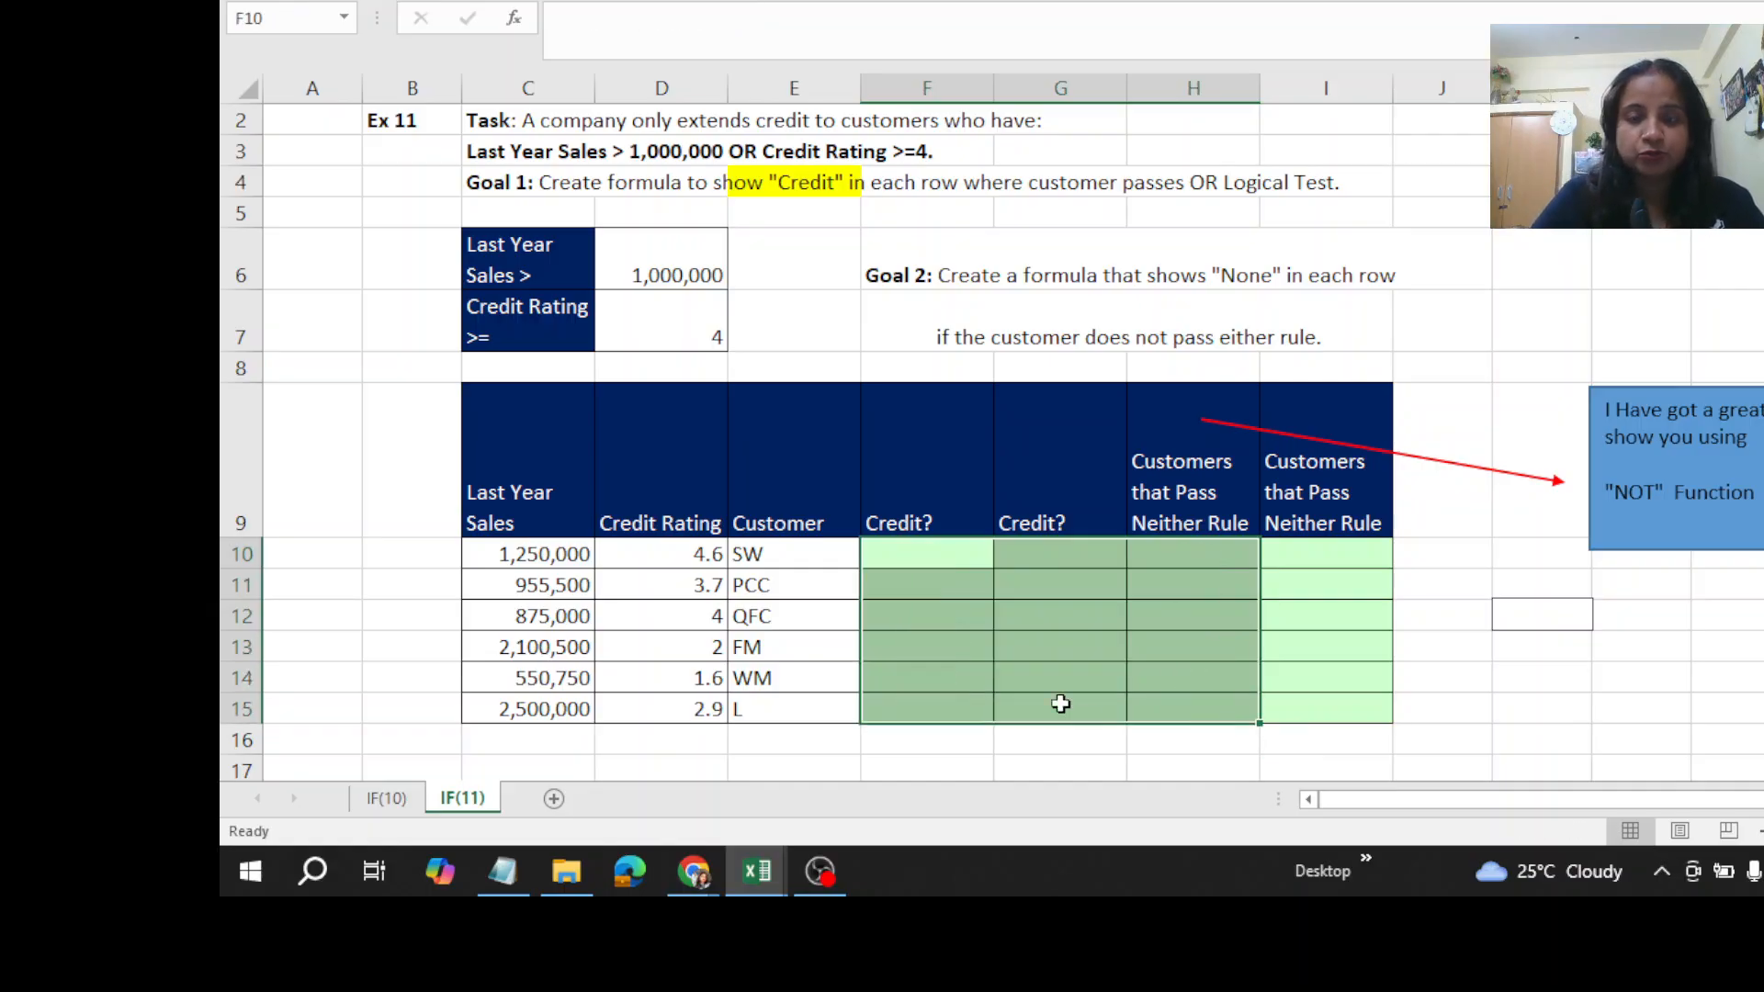
key(ctrl+z)
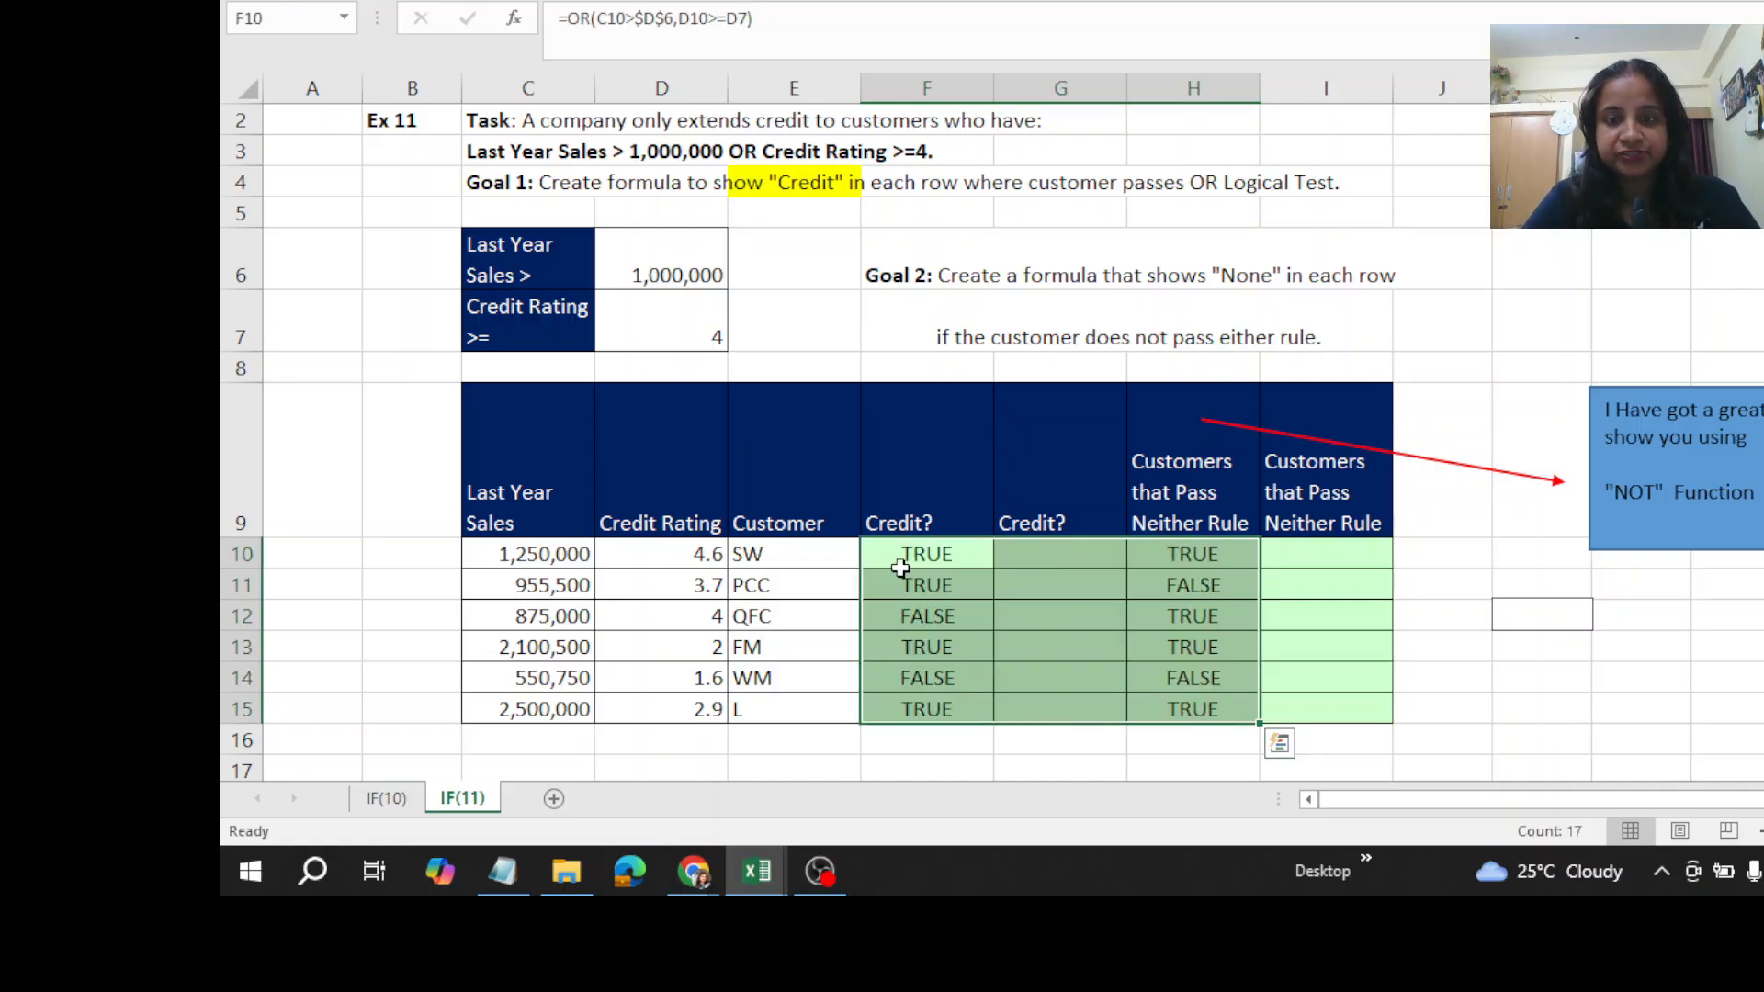
- Clear the old formulas from the first Credit? column, F10:F15
drag(933, 567, 950, 708)
key(Delete)
click(1061, 770)
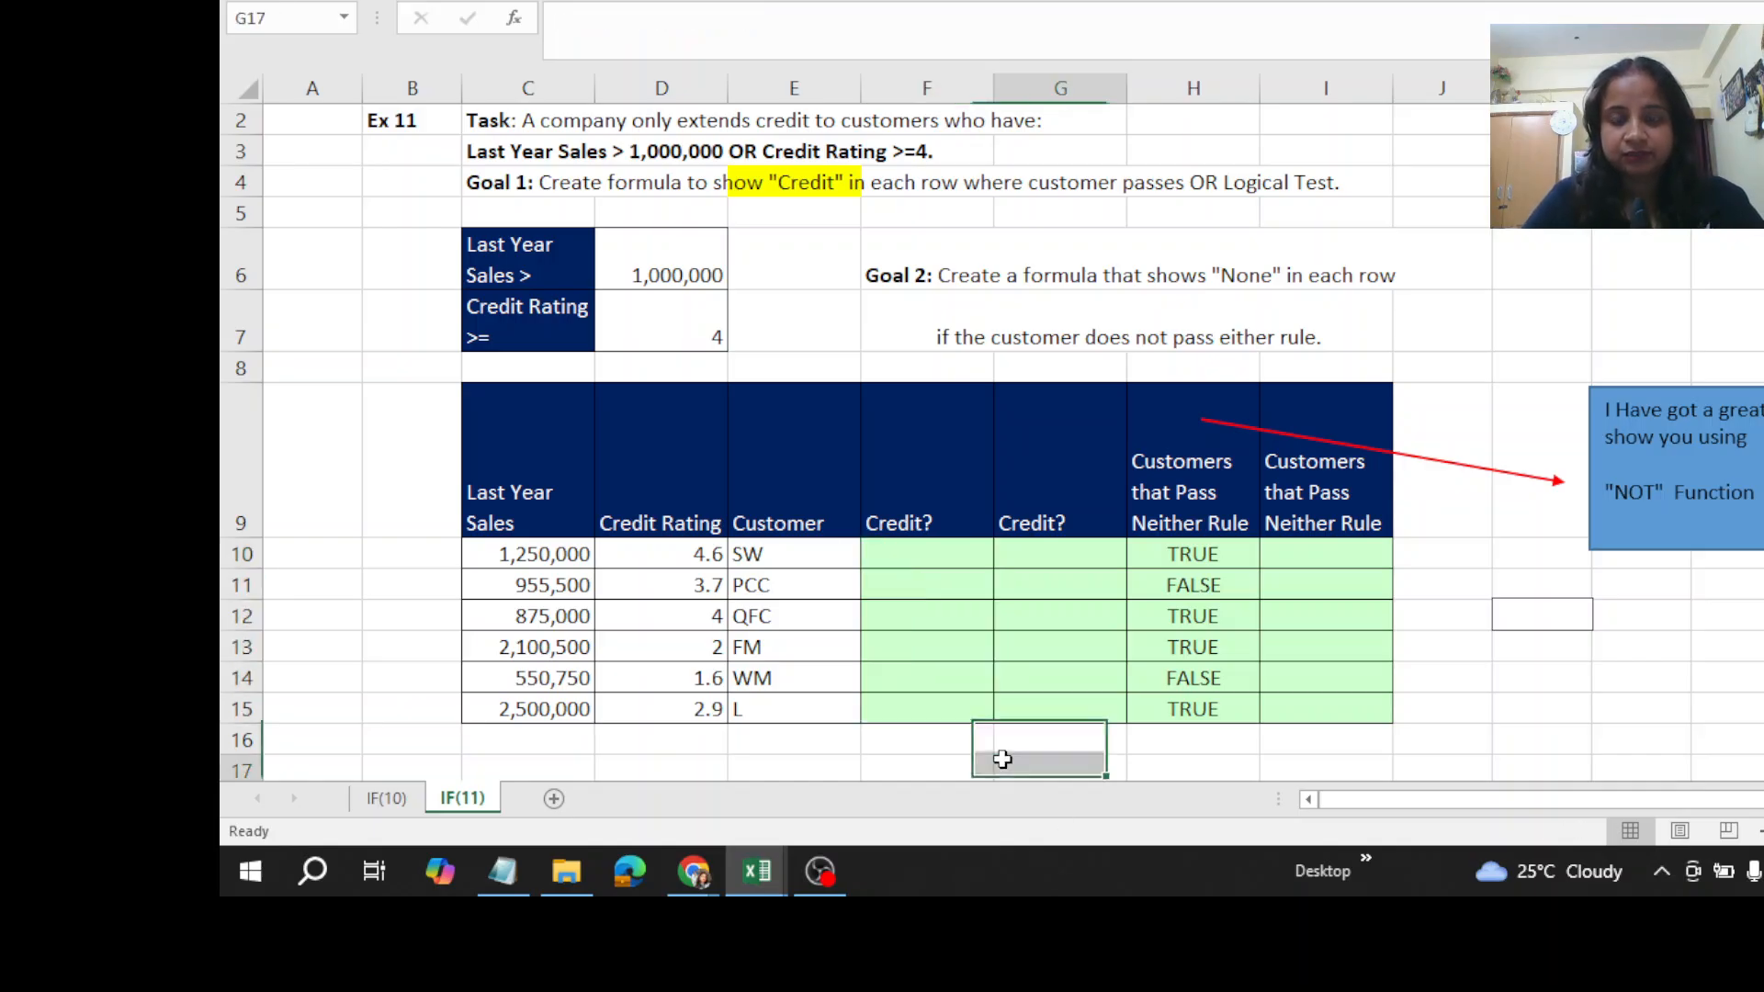
- Start an OR formula in F10 with the sales condition C10>$D$6, locking the sales hurdle reference
click(932, 558)
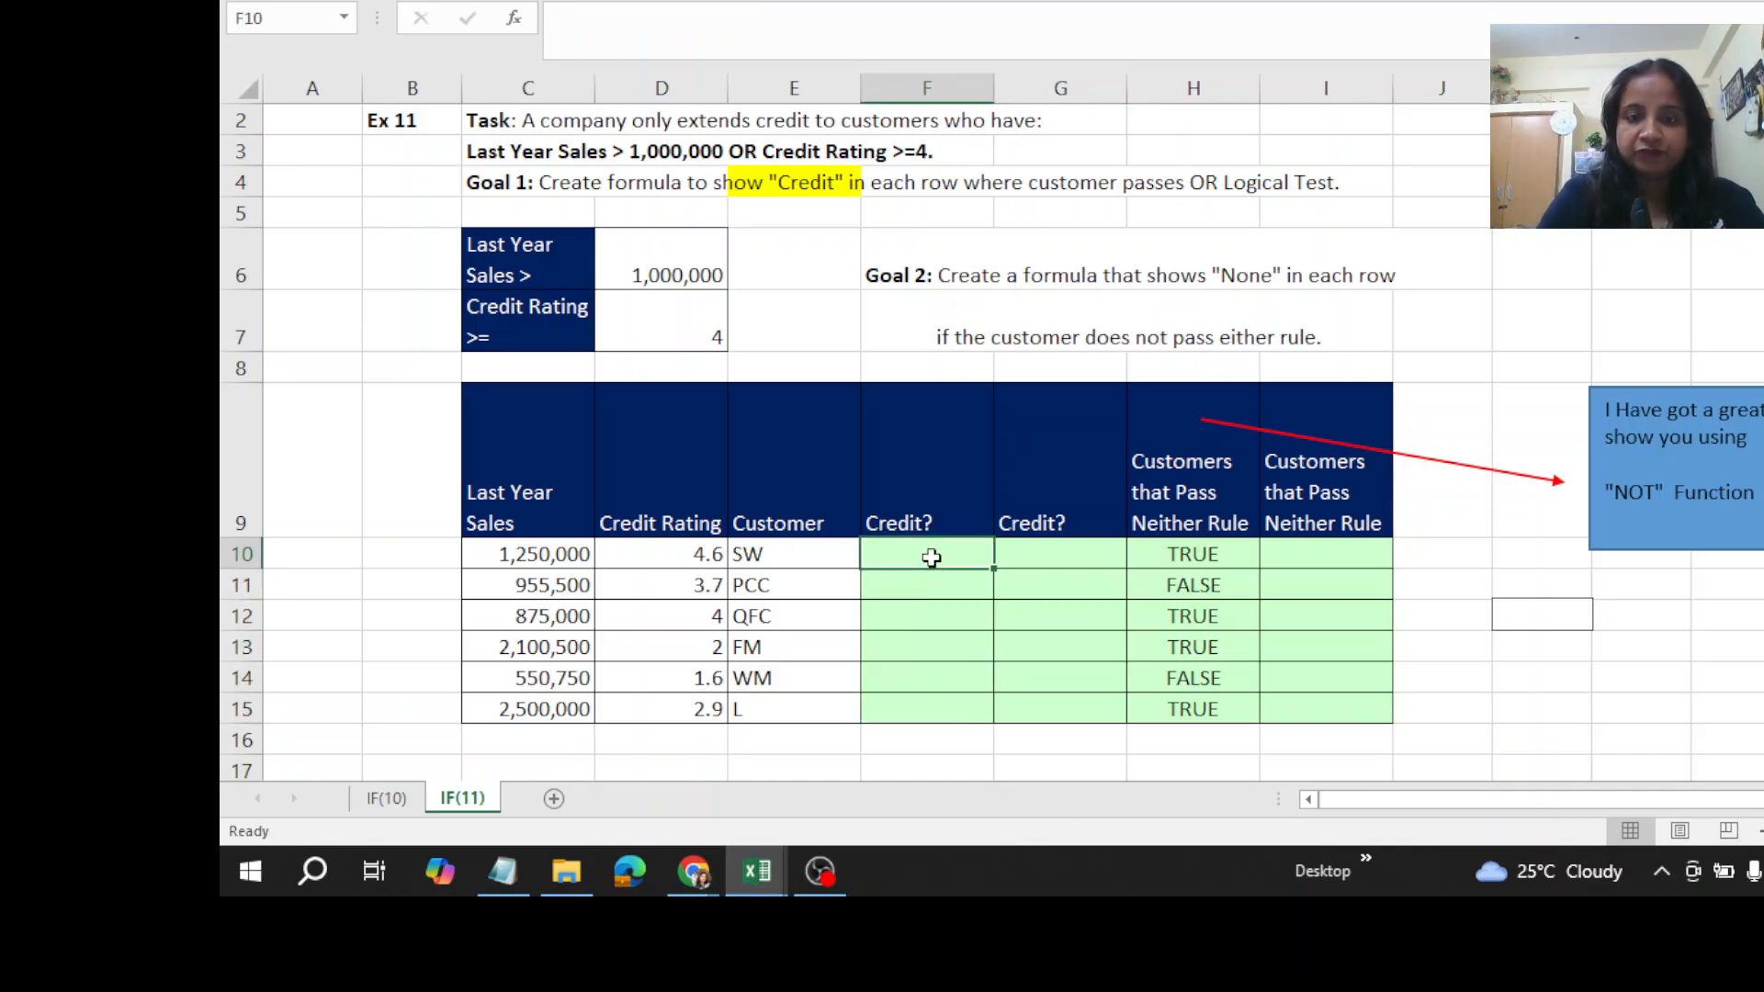
text(=)
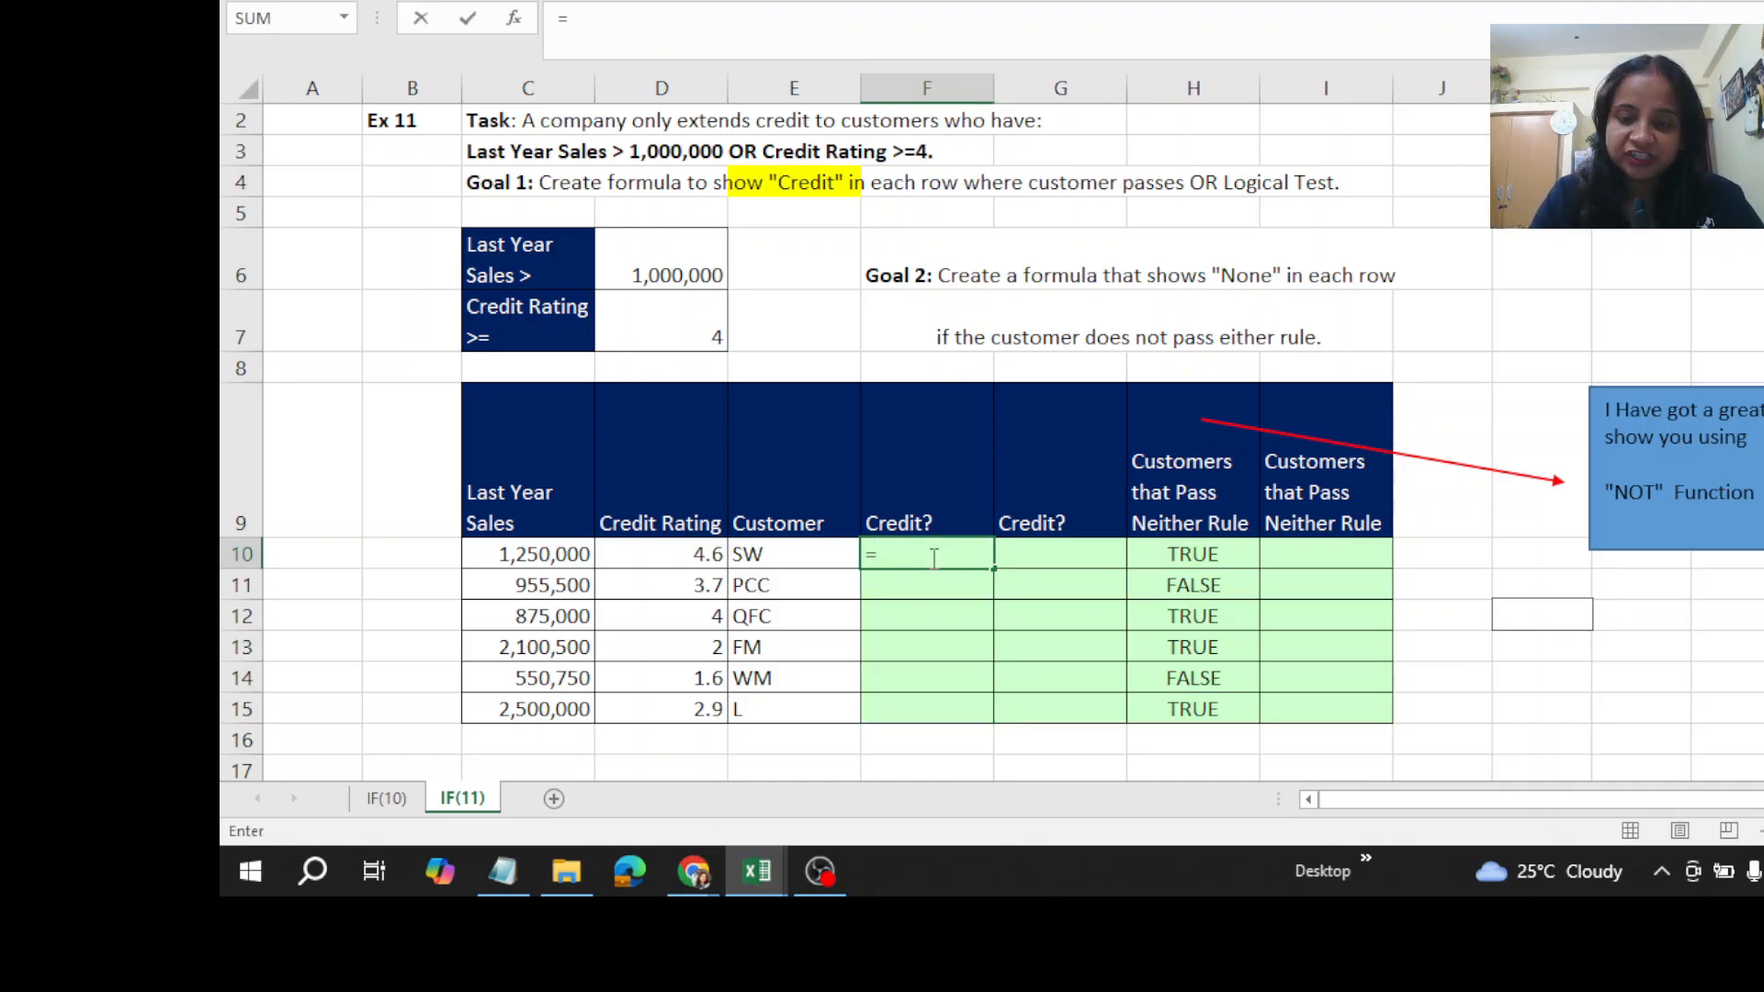
text(OR)
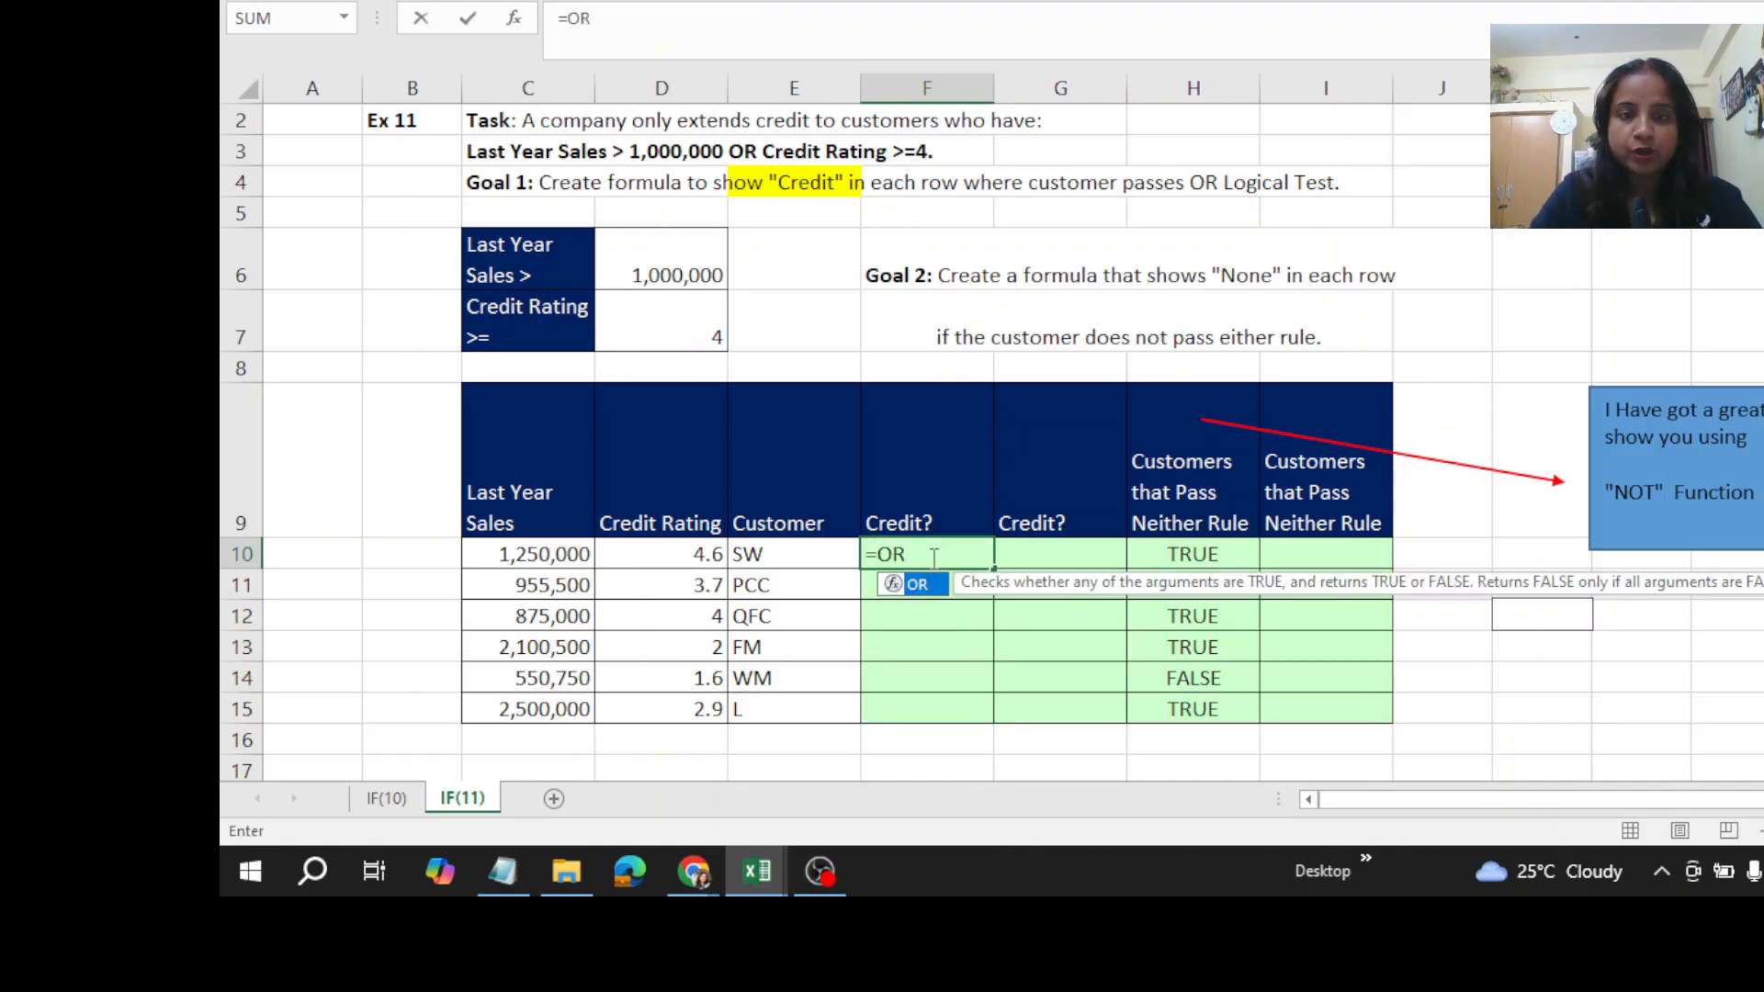
double_click(919, 584)
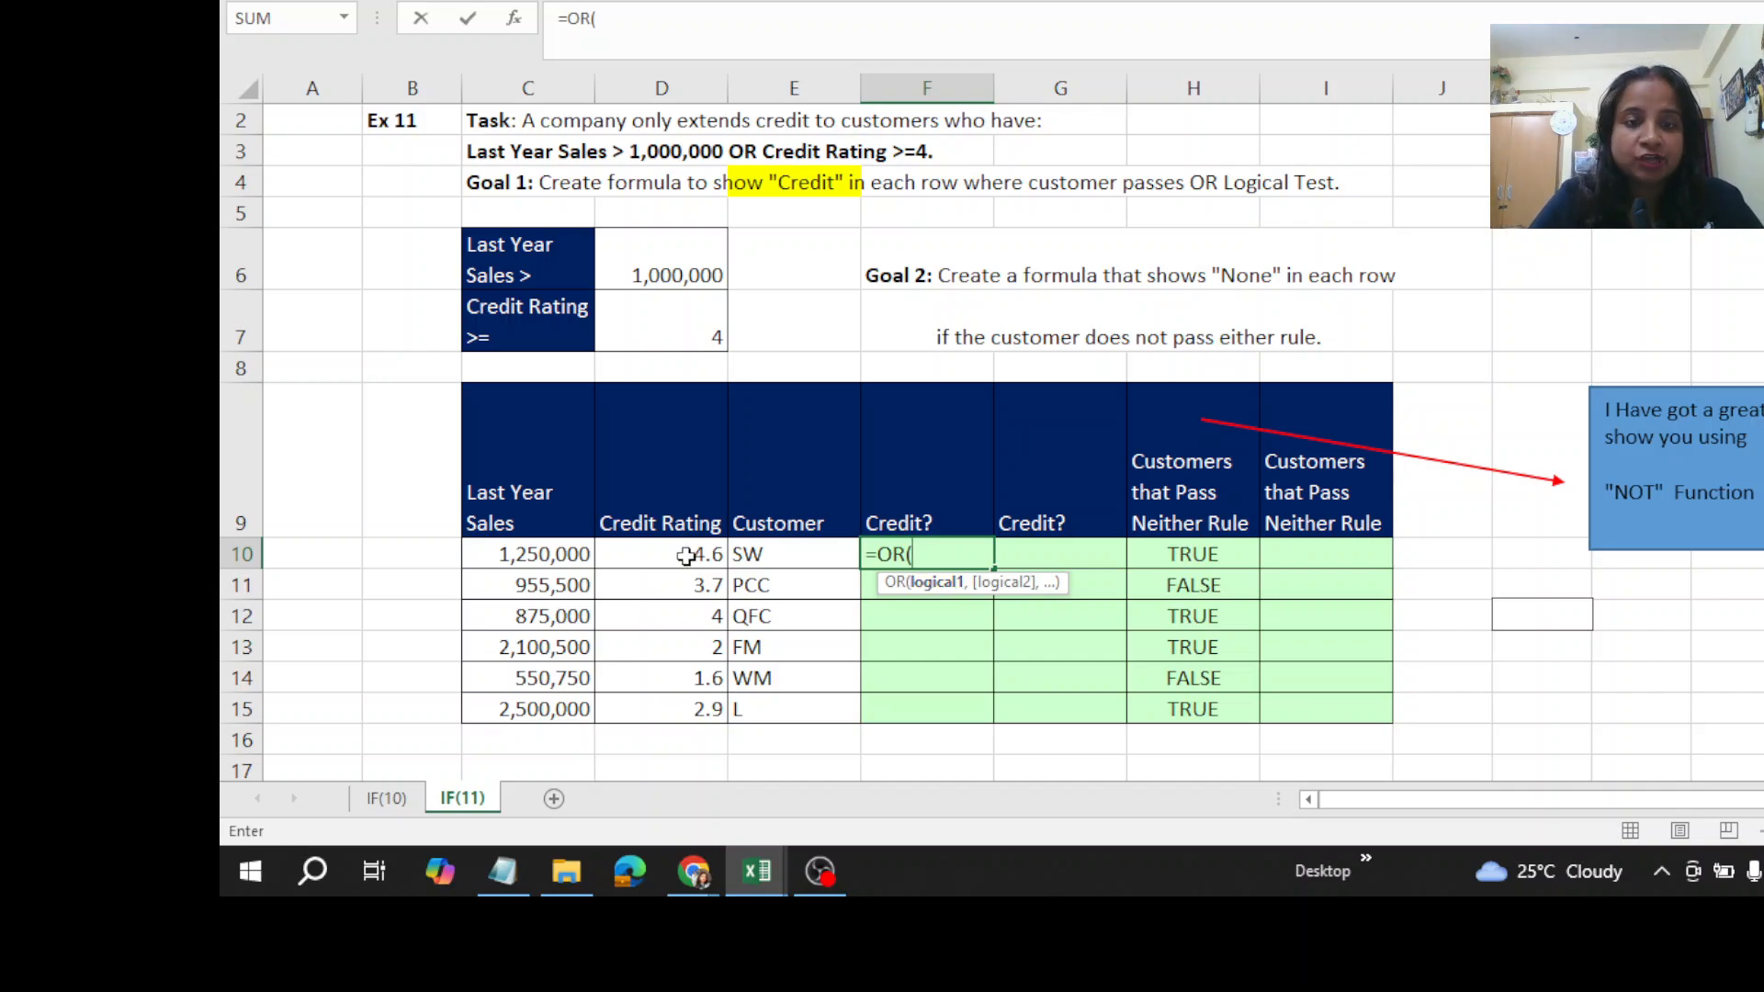
click(563, 555)
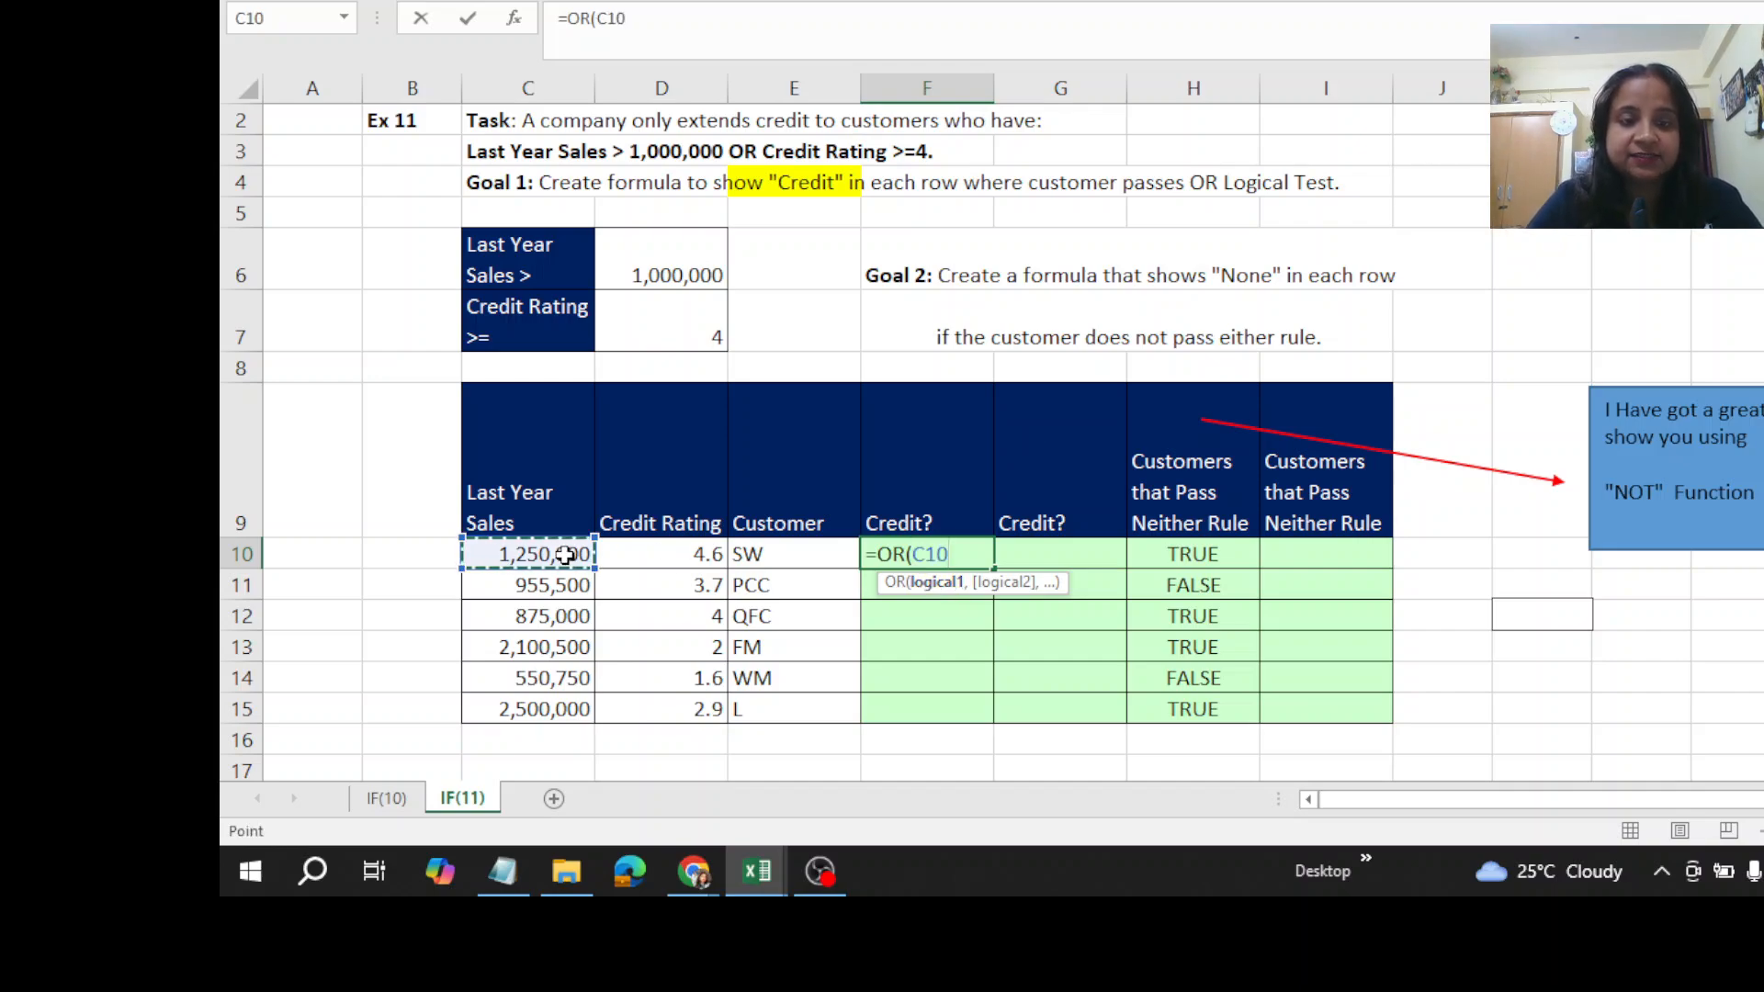
text(>)
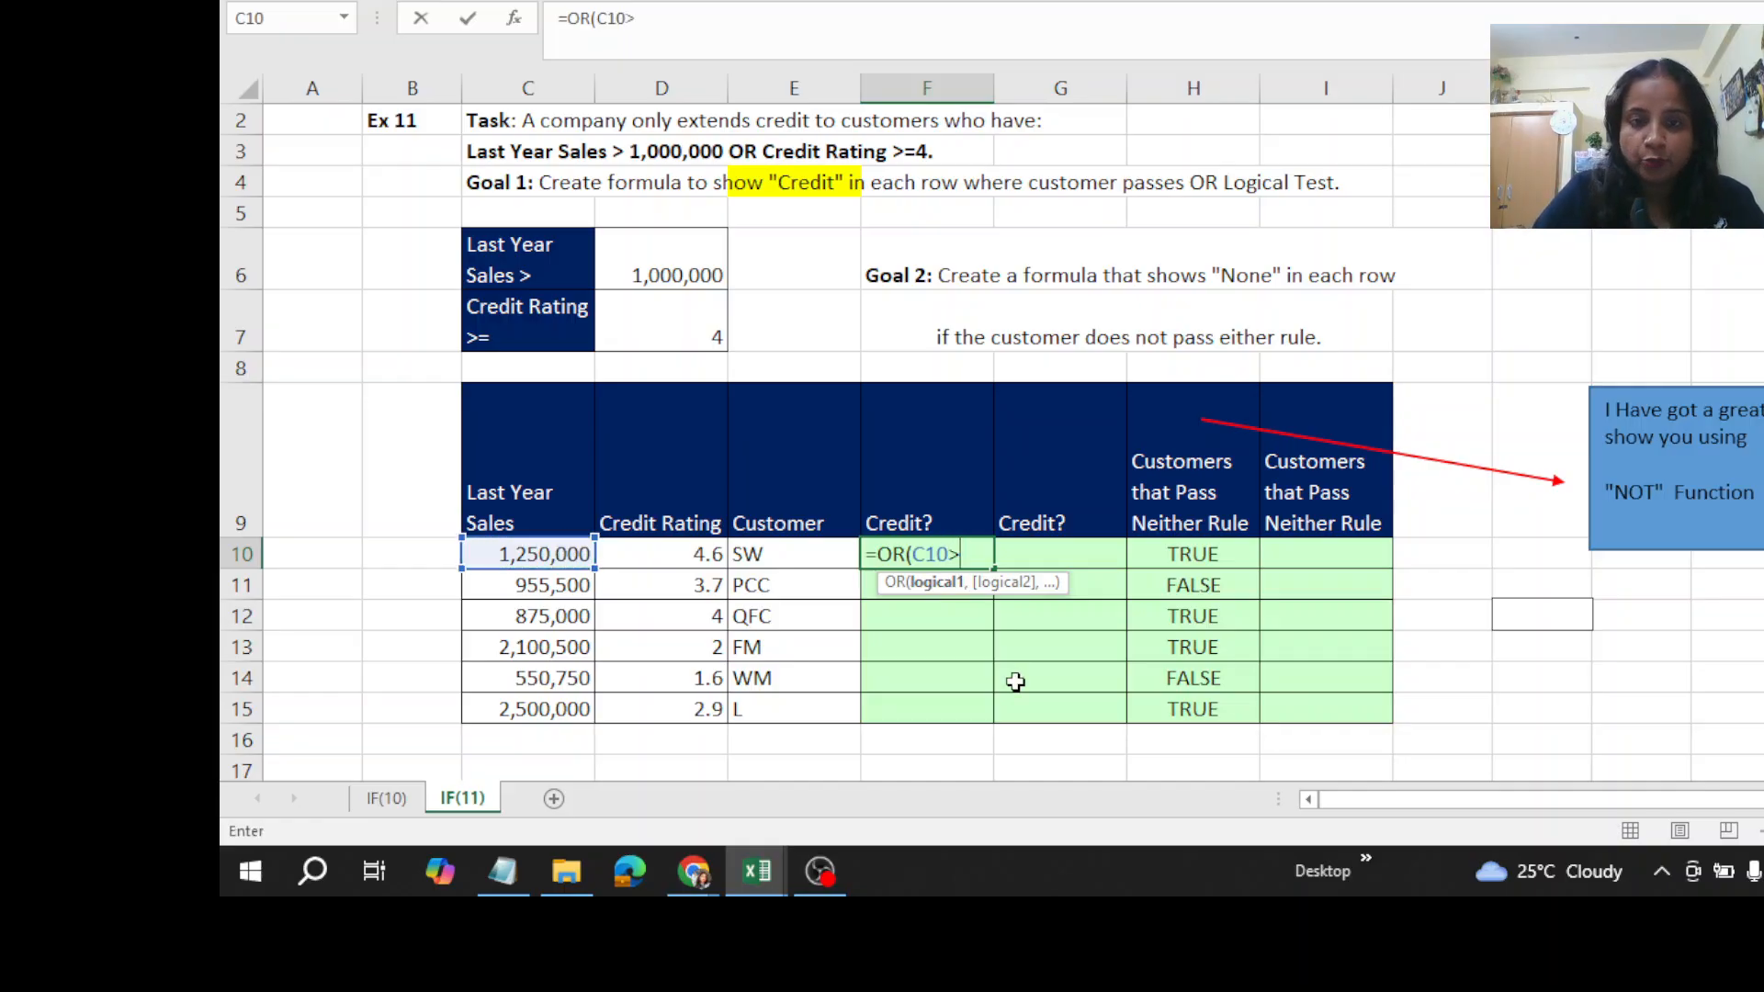
click(687, 269)
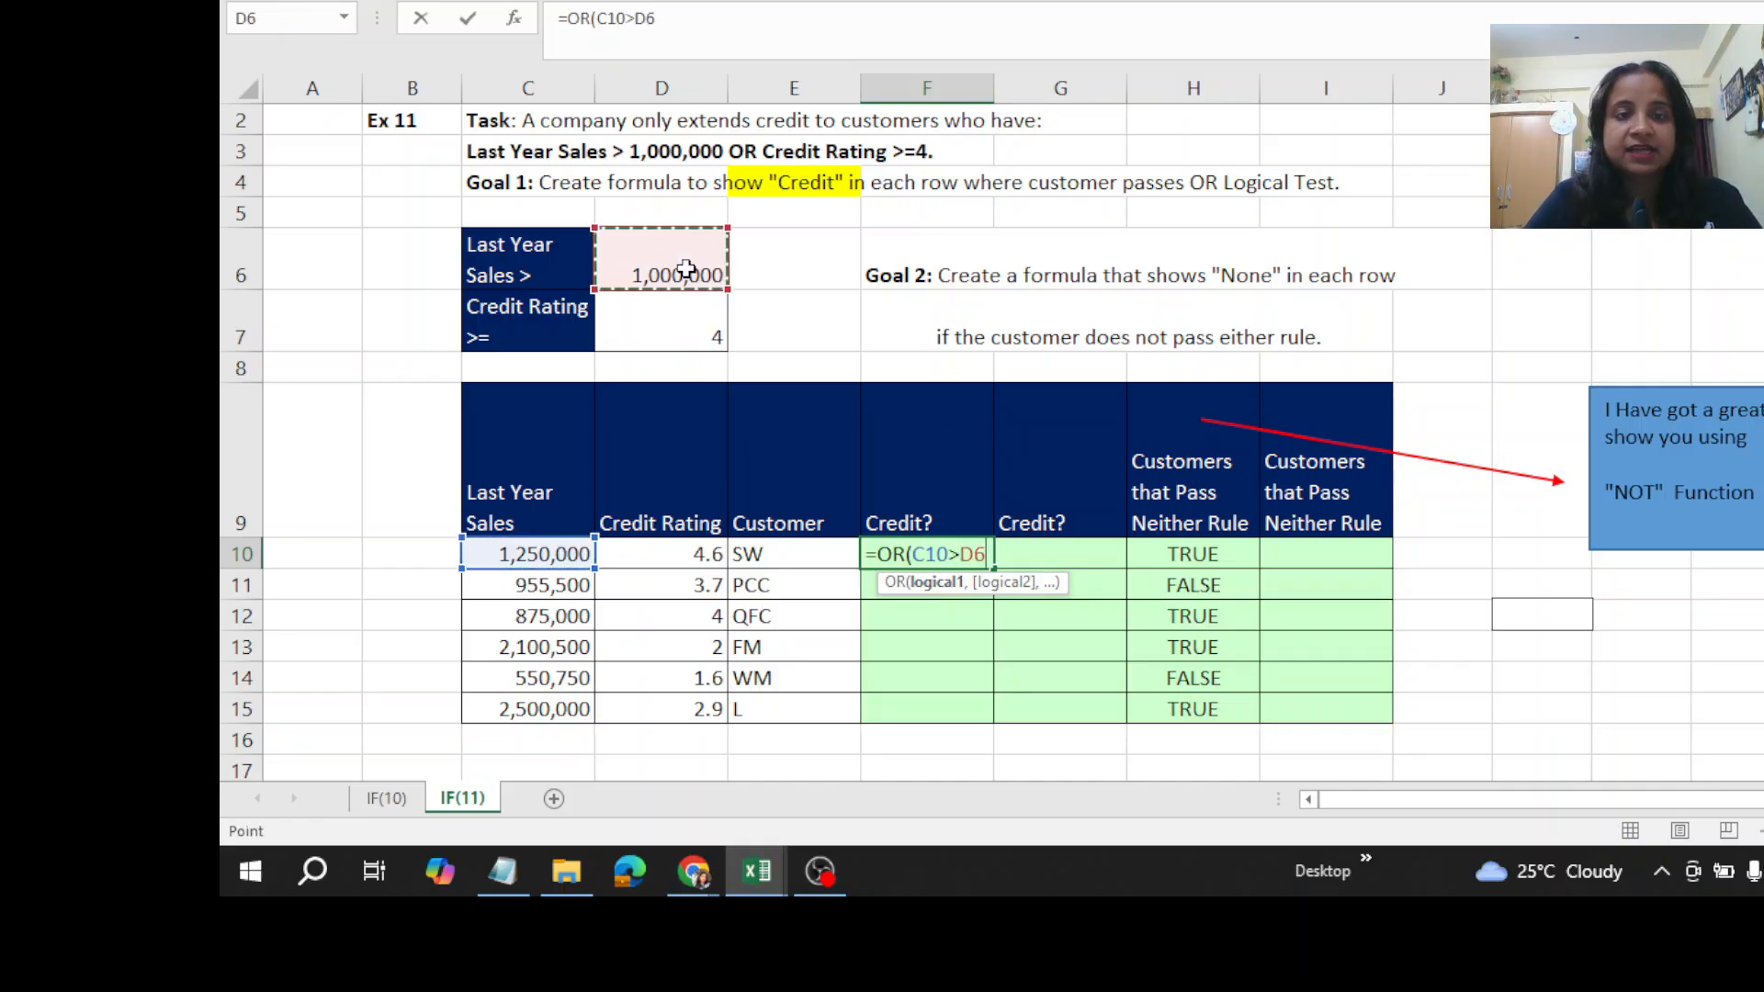
key(F4)
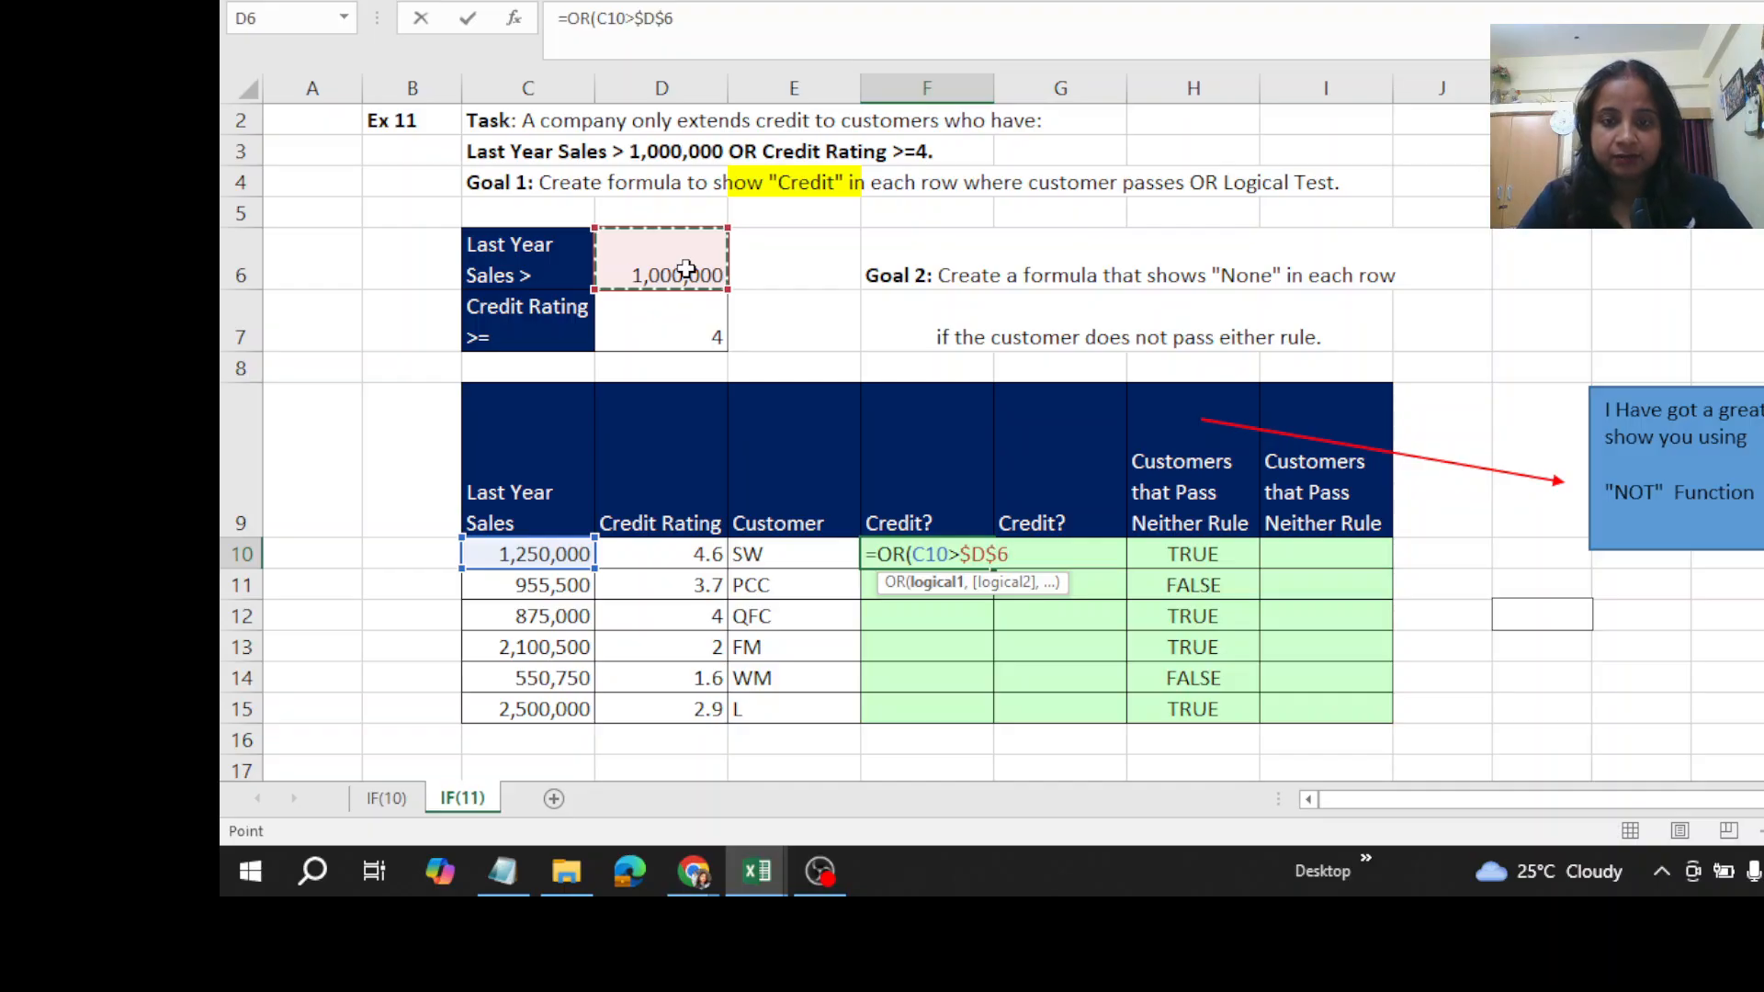
text(,)
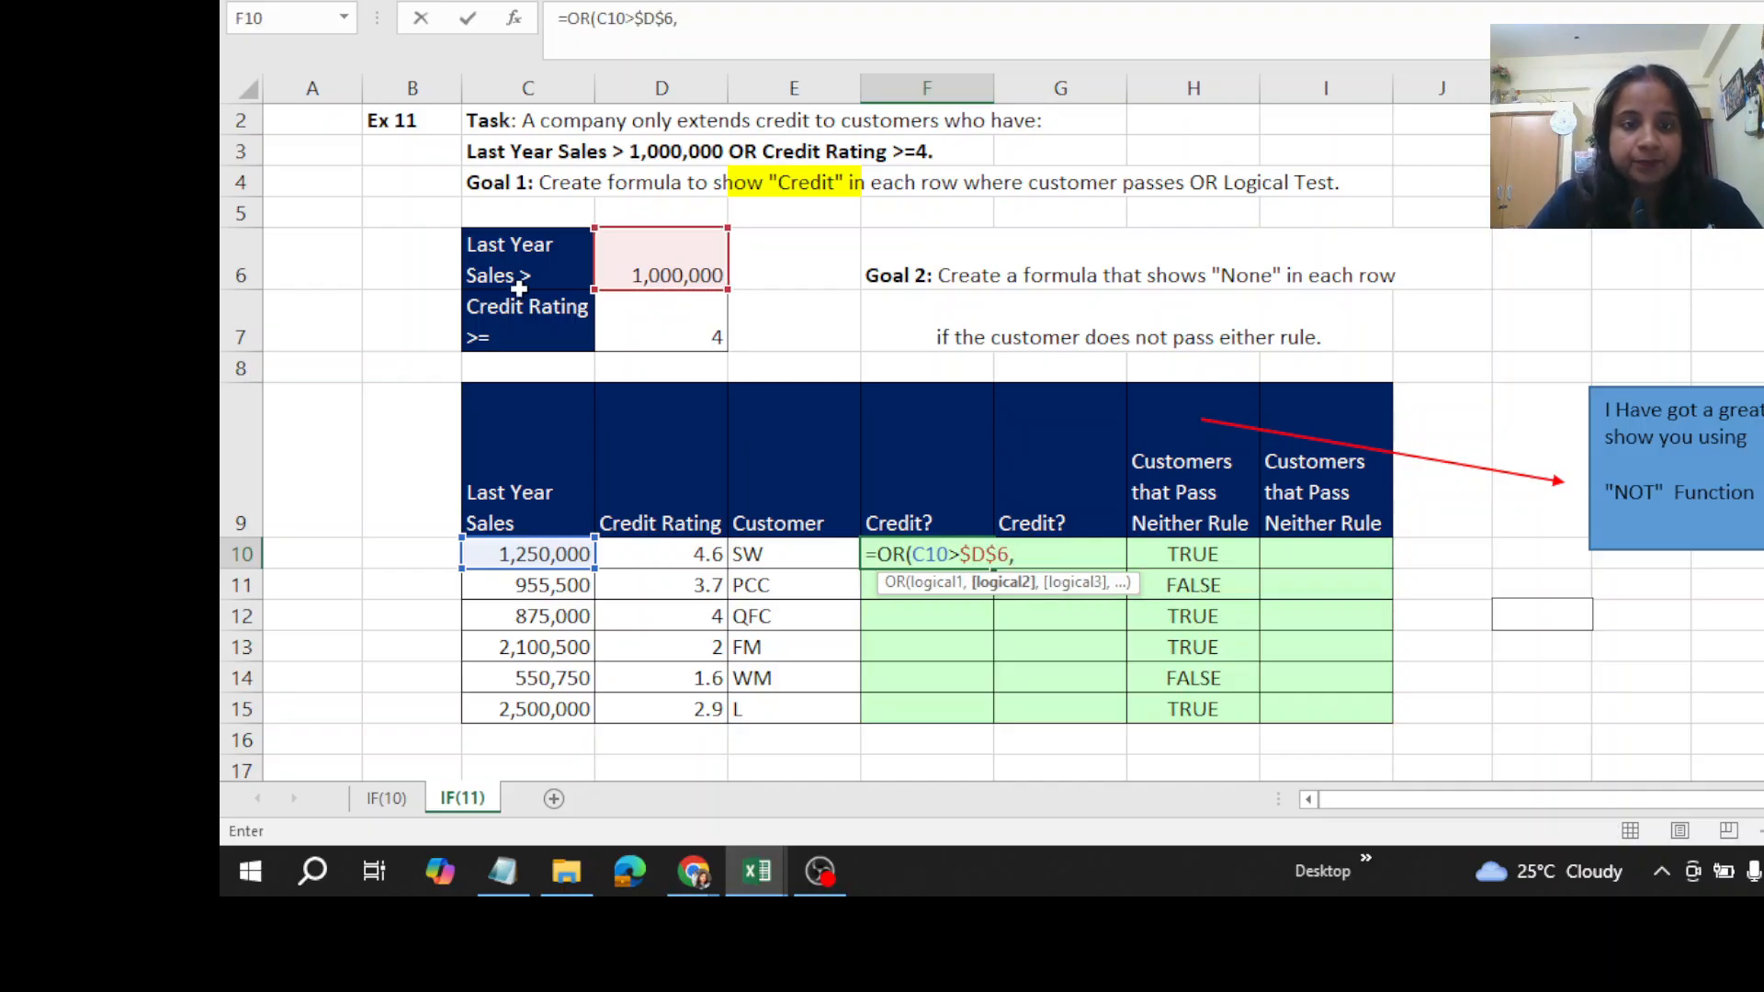
- Add the credit rating condition D10>=$D$7 to the OR formula in F10, enter it and fill it down through F15
click(658, 555)
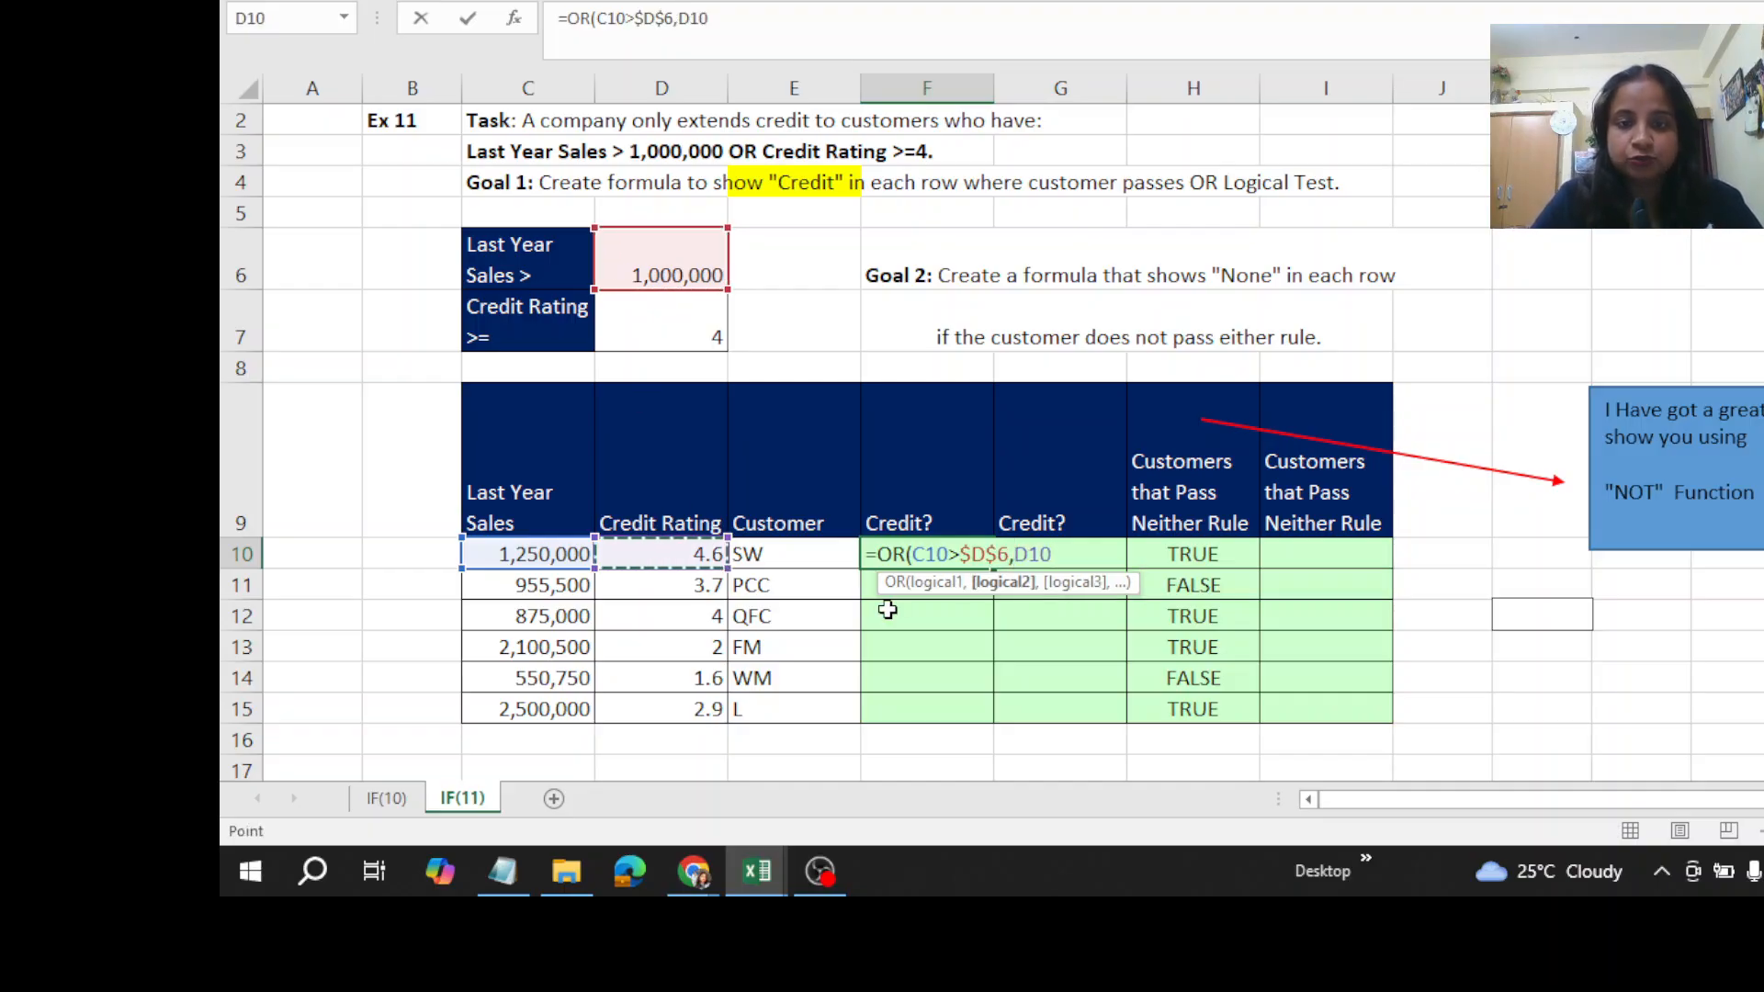
text(>=)
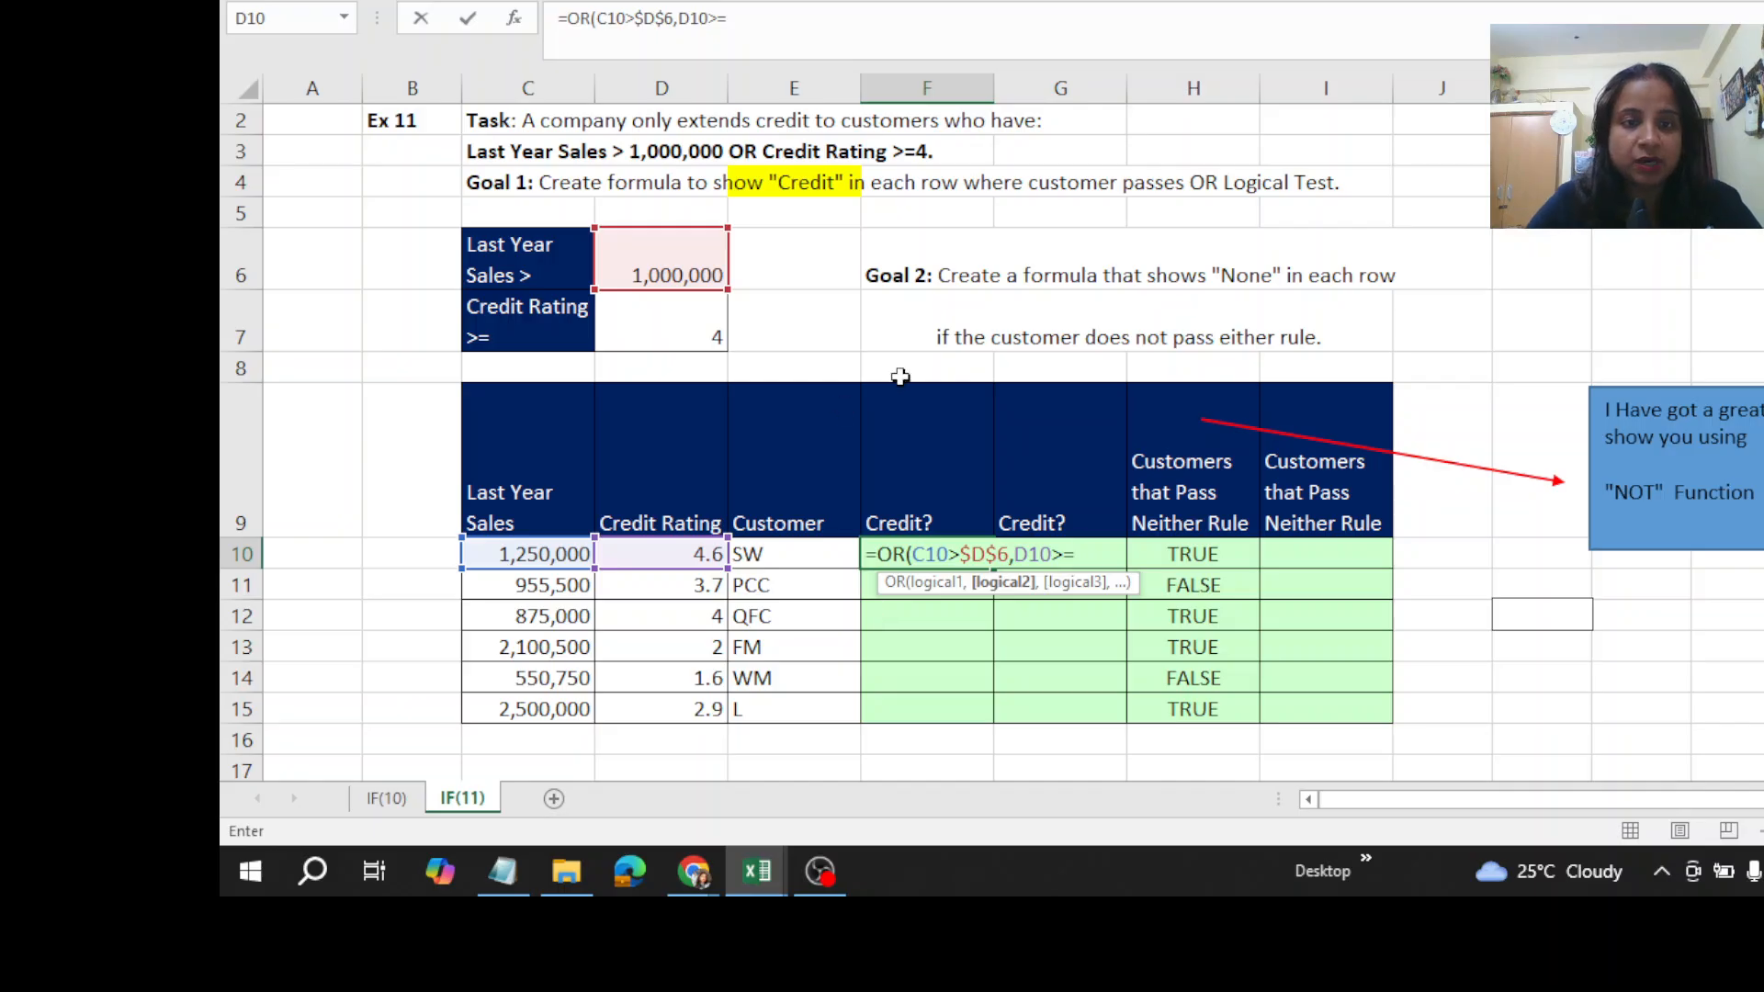
click(681, 326)
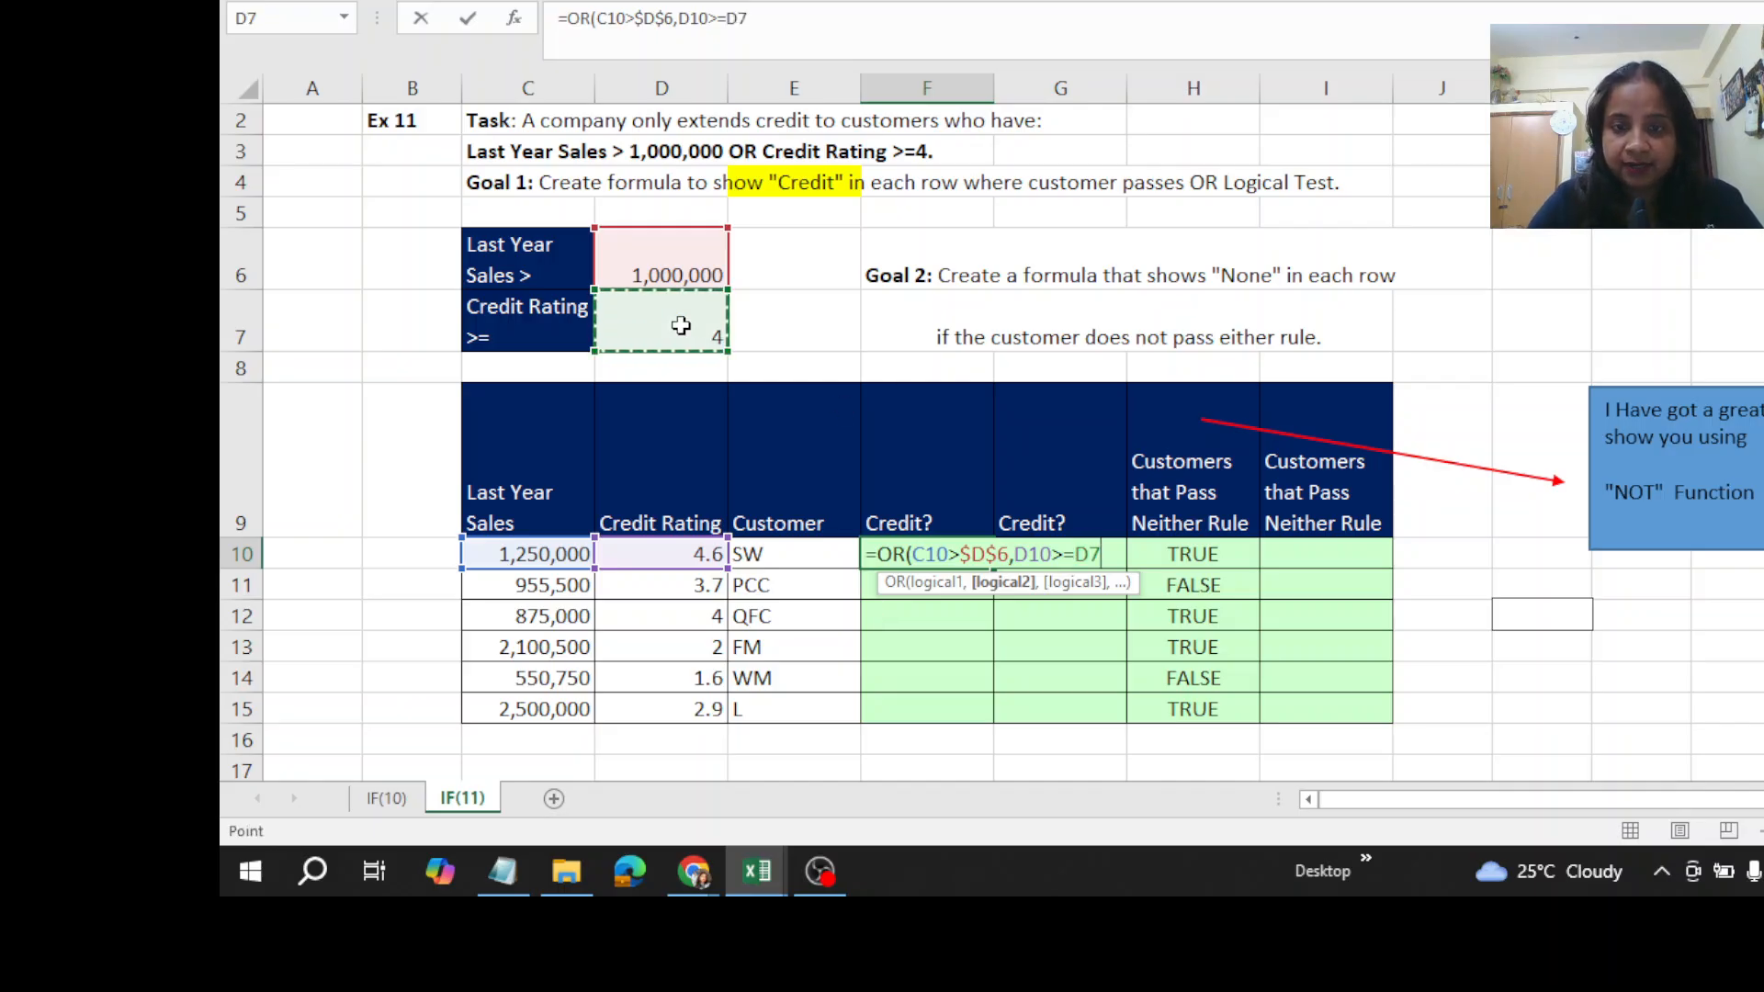
key(F4)
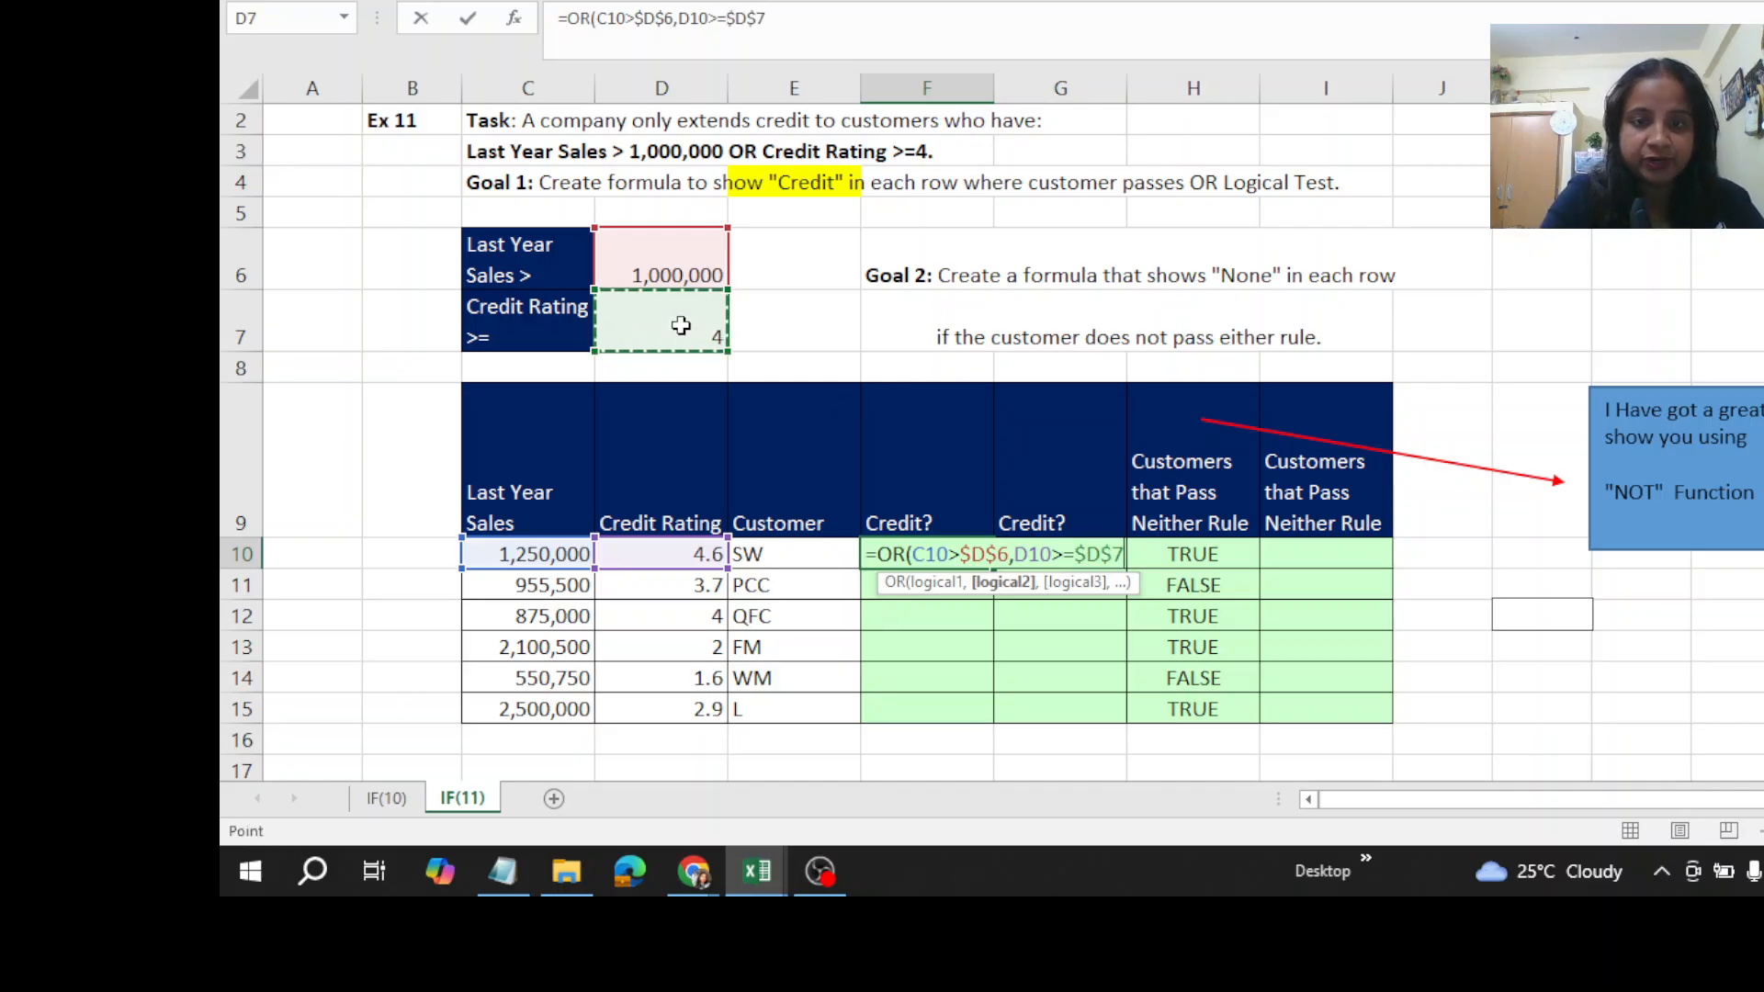
text())
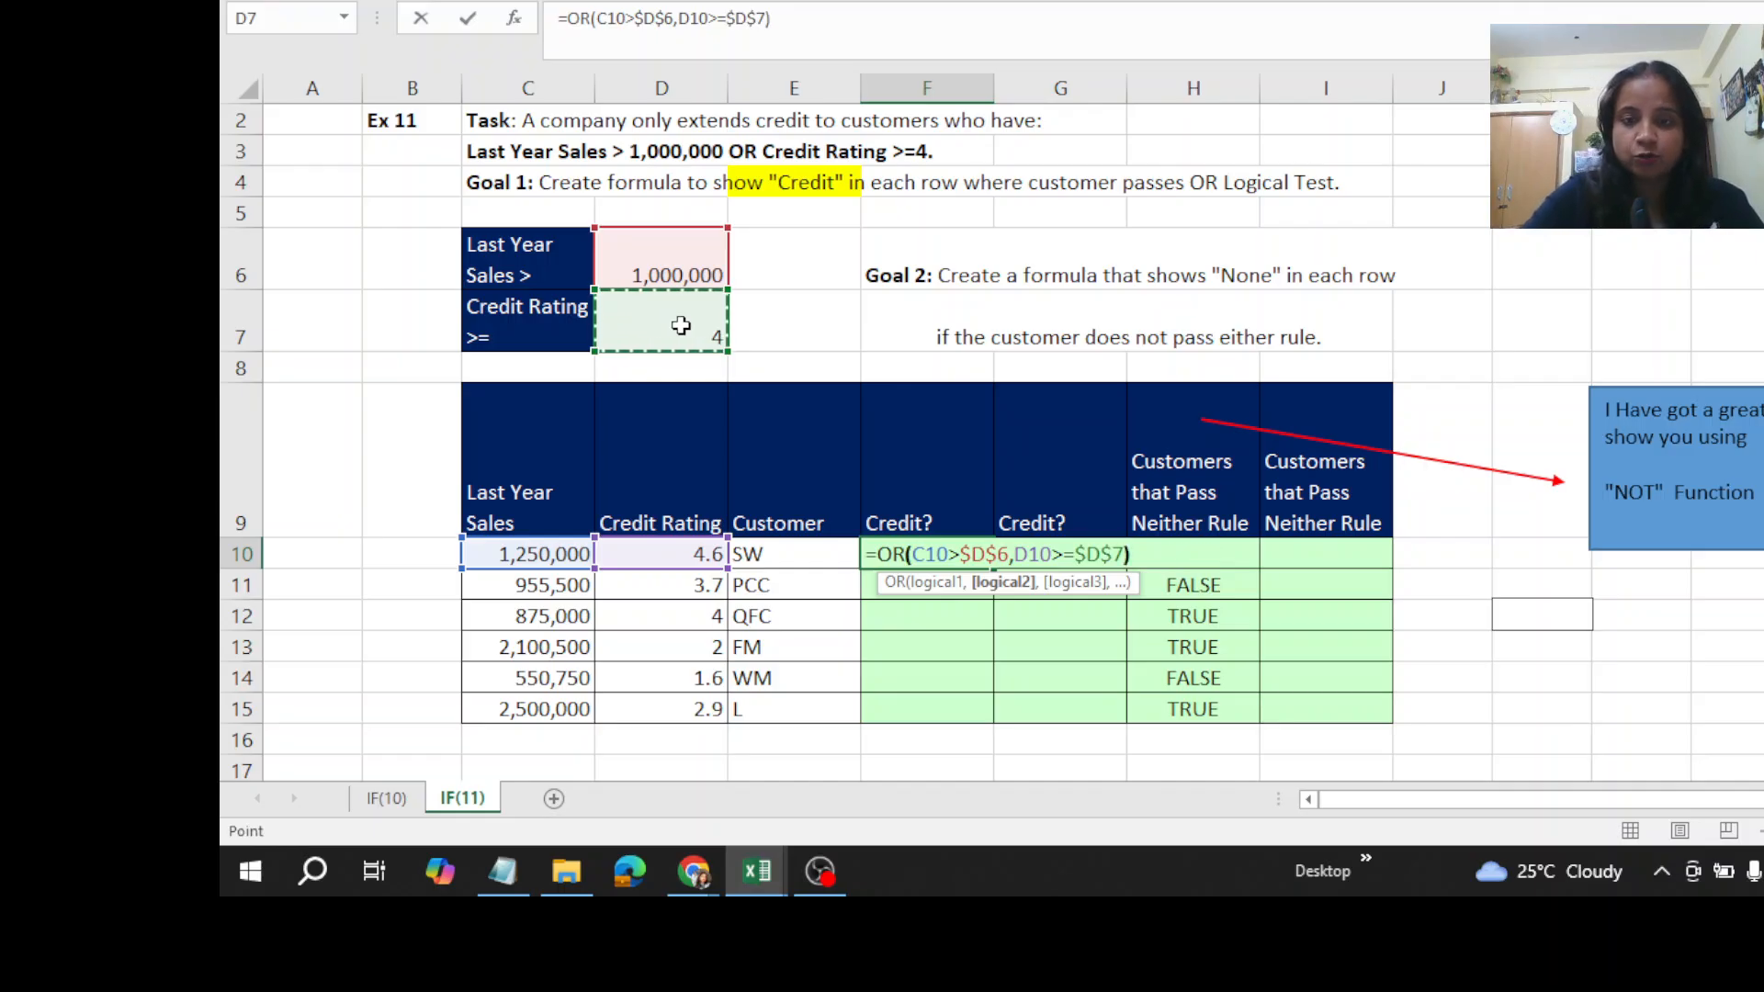
key(ctrl+Return)
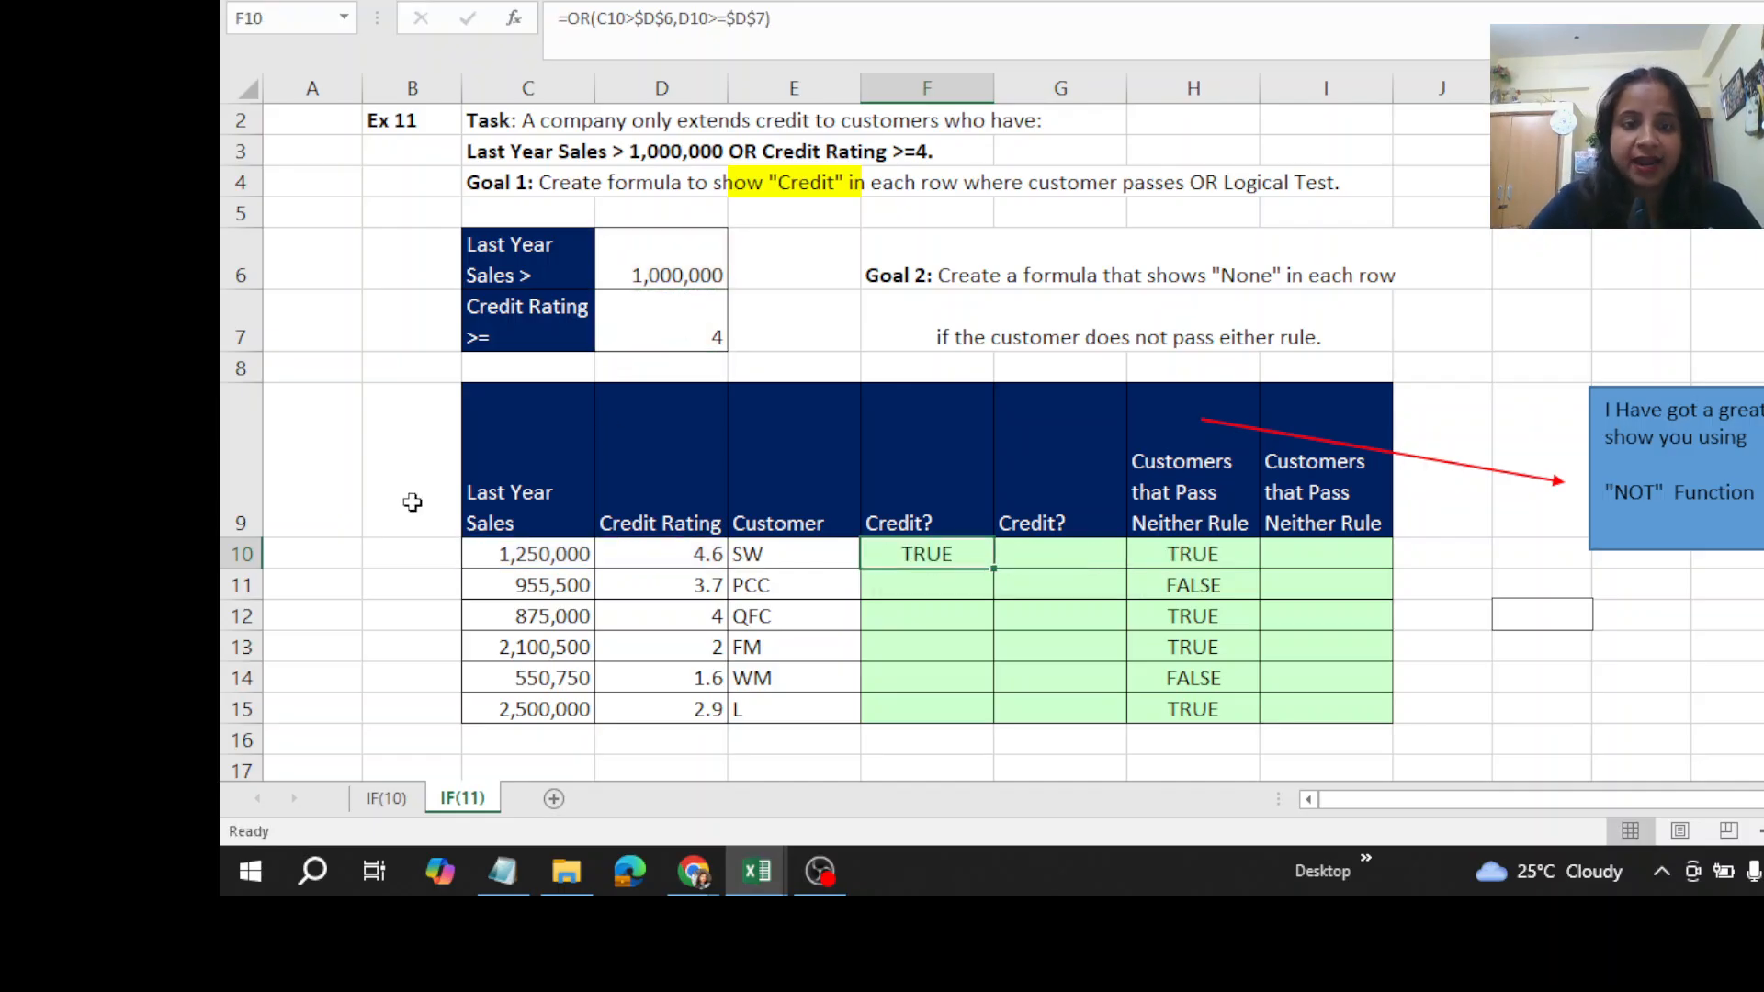
double_click(993, 571)
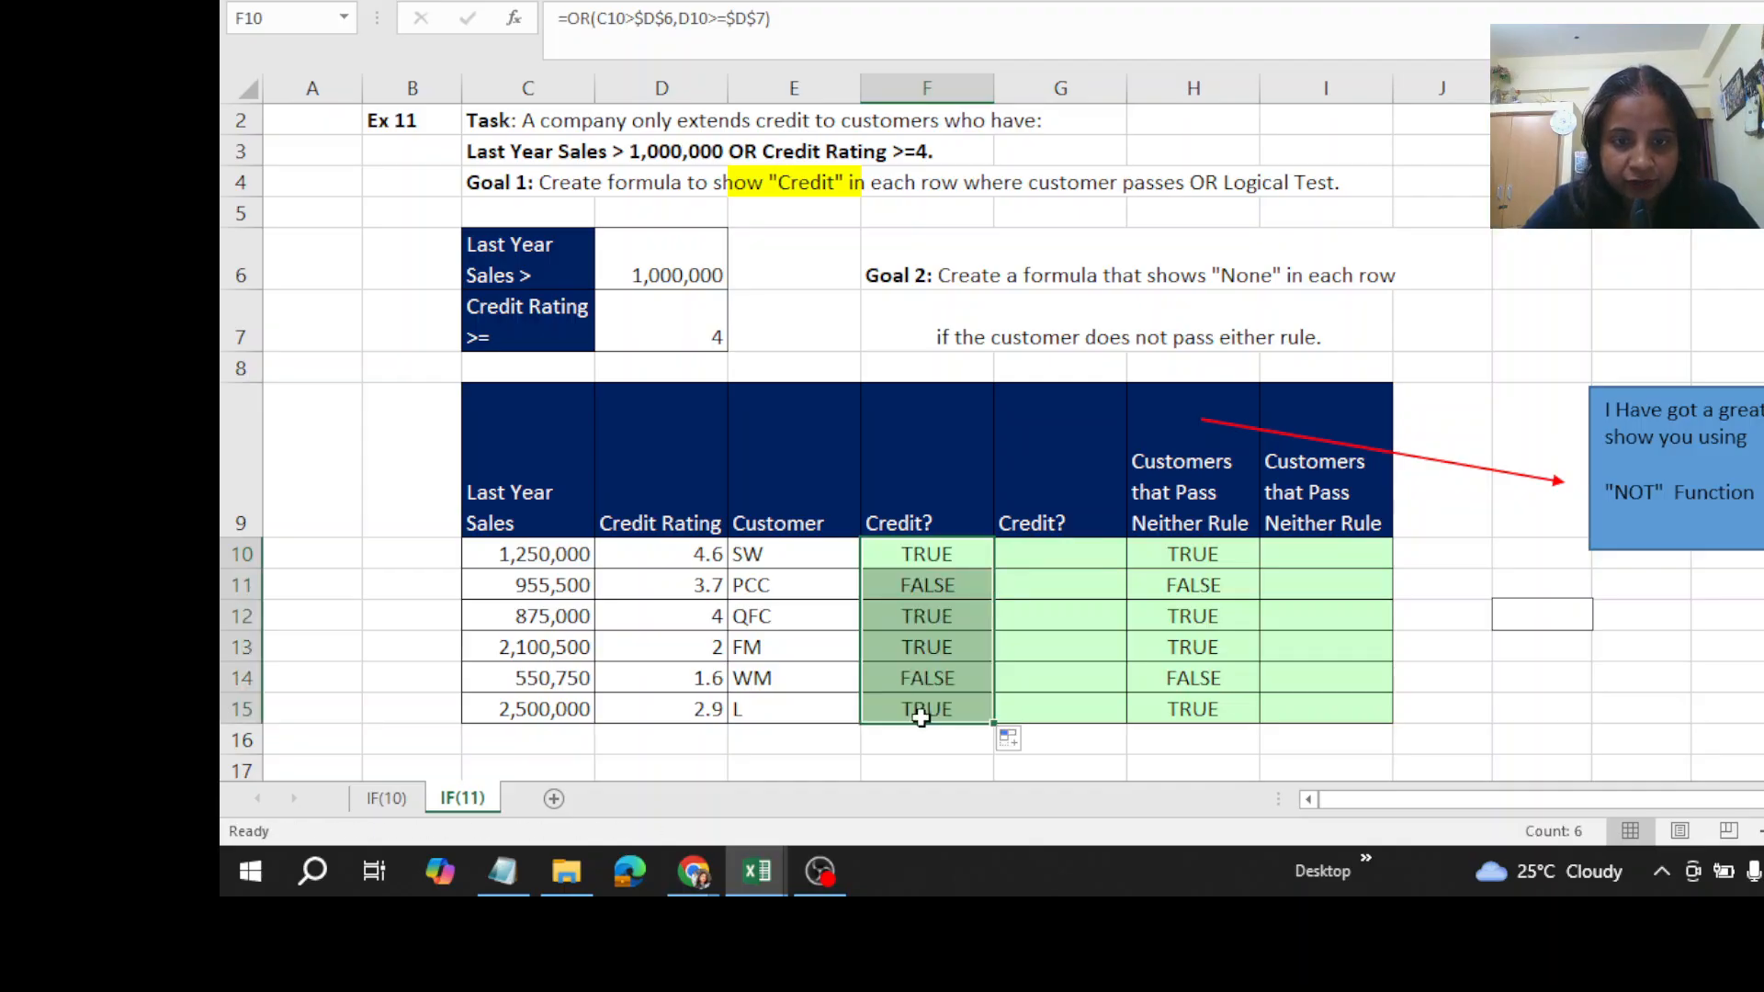
- Wrap the OR formula in F10 in an IF function so the OR becomes its logical test
click(956, 561)
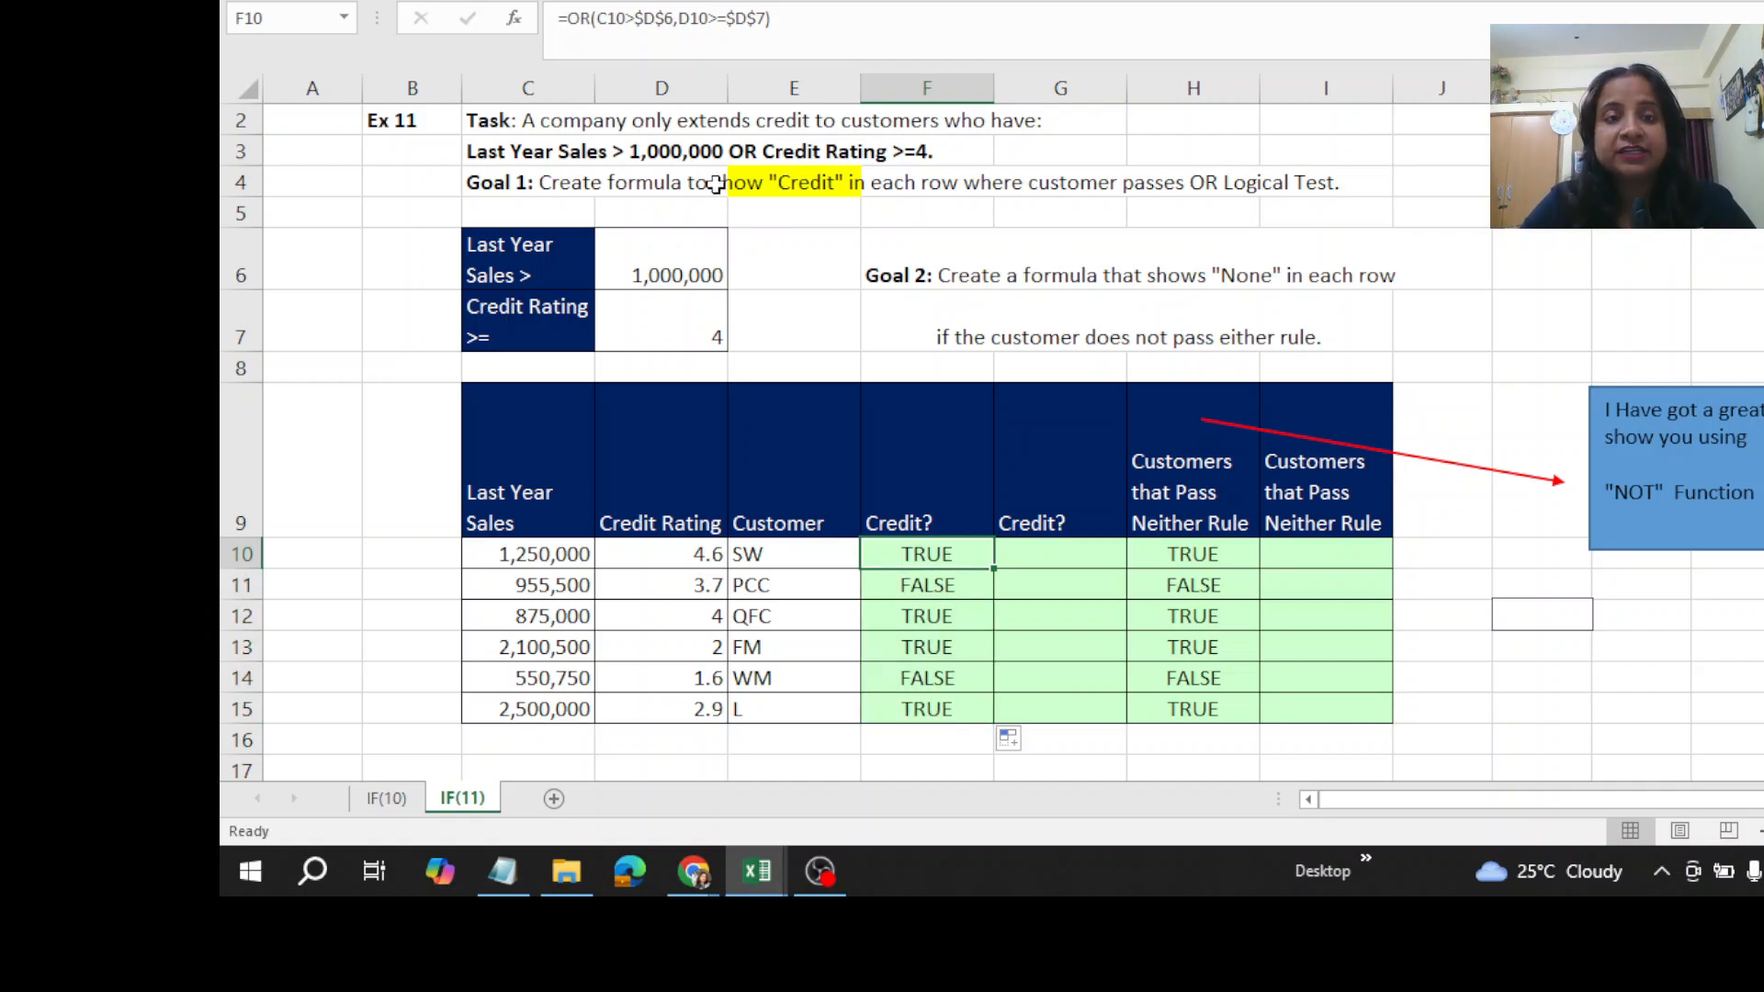
click(829, 189)
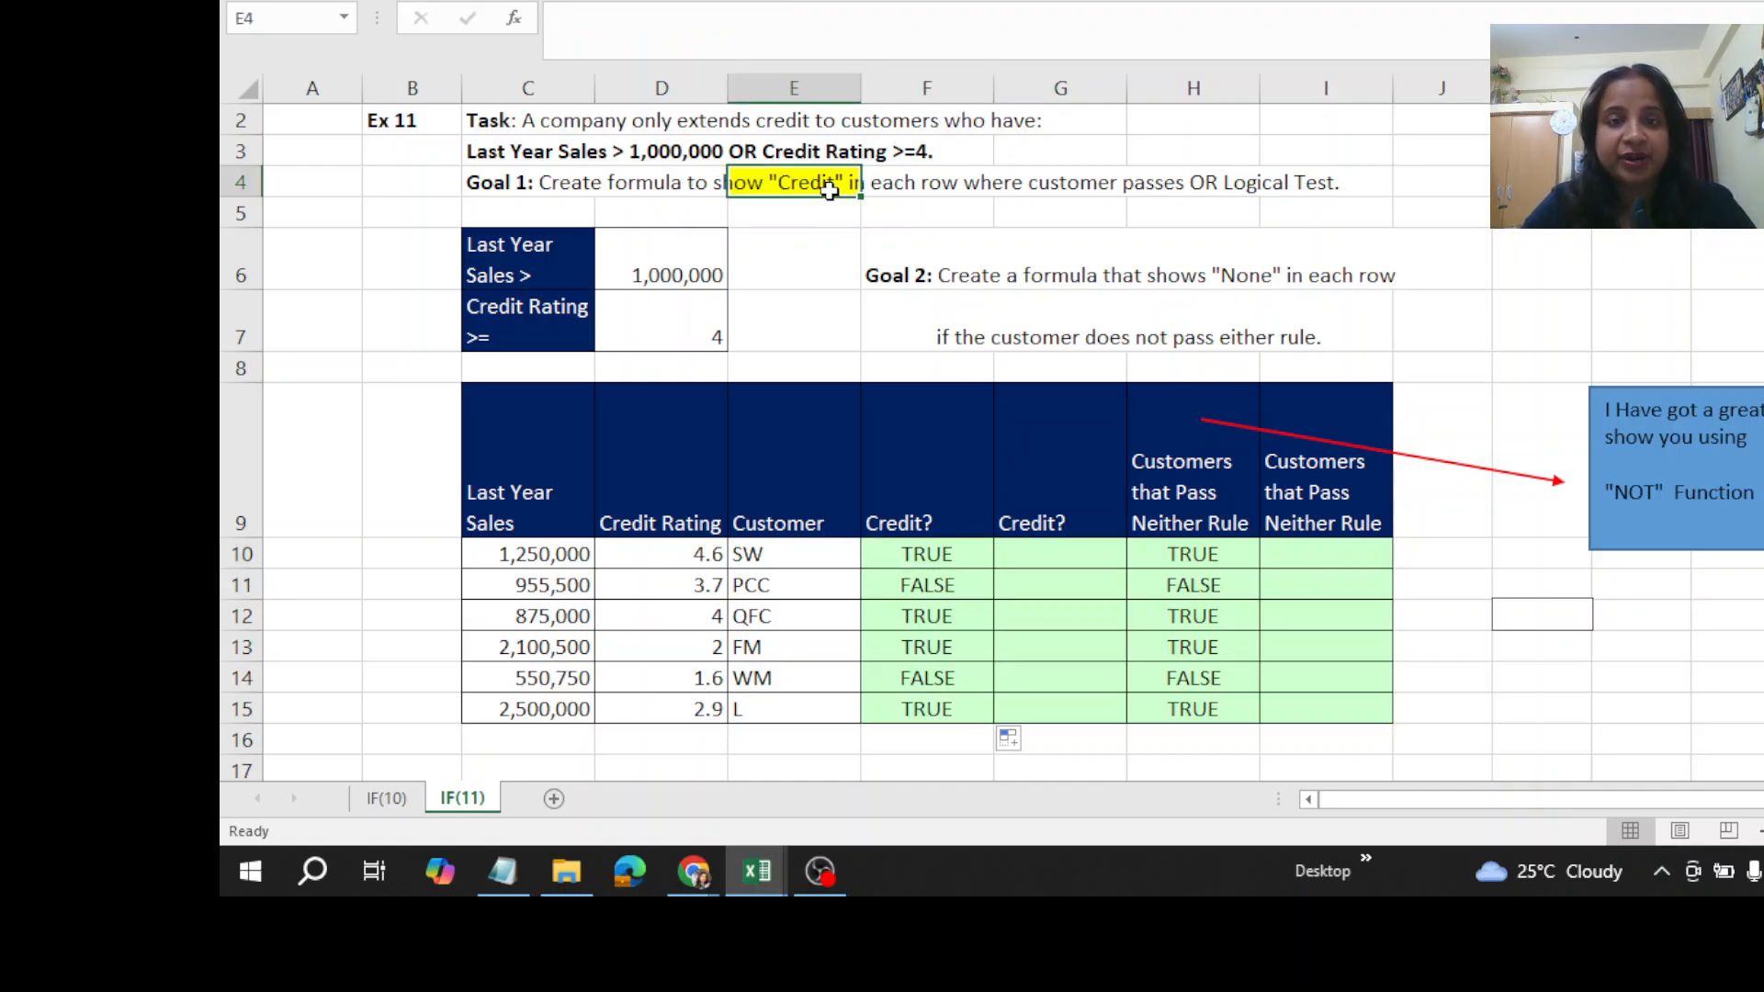
click(923, 558)
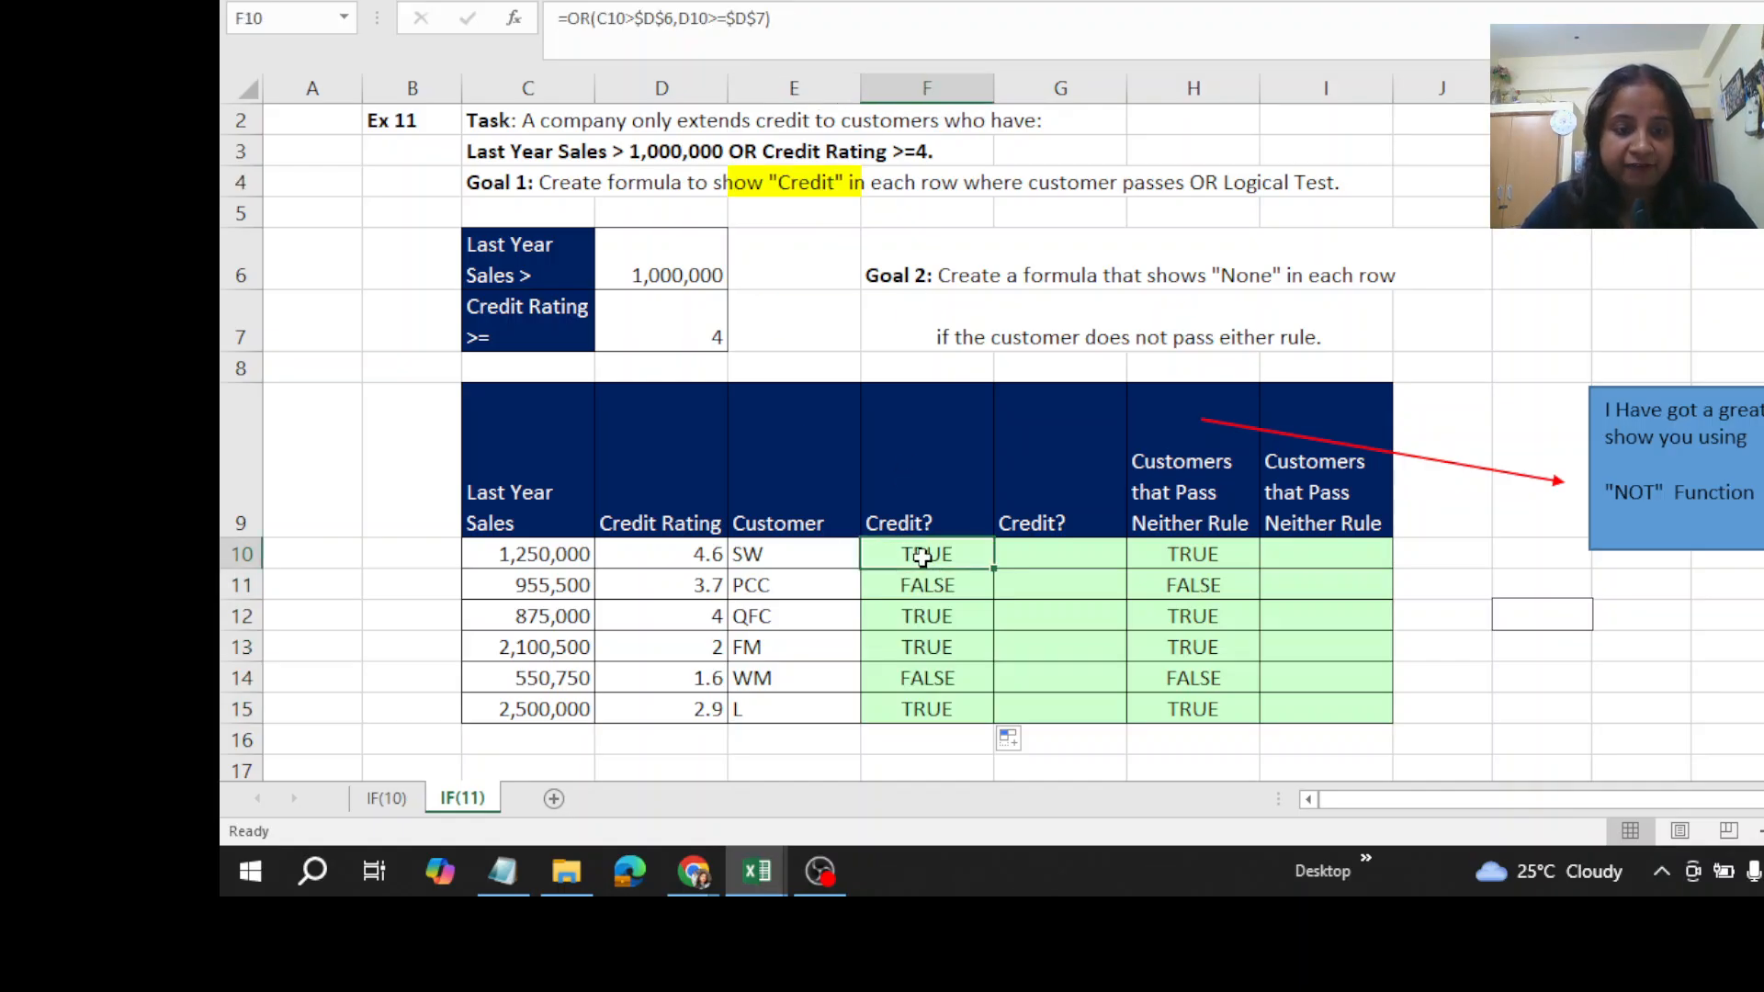
double_click(922, 558)
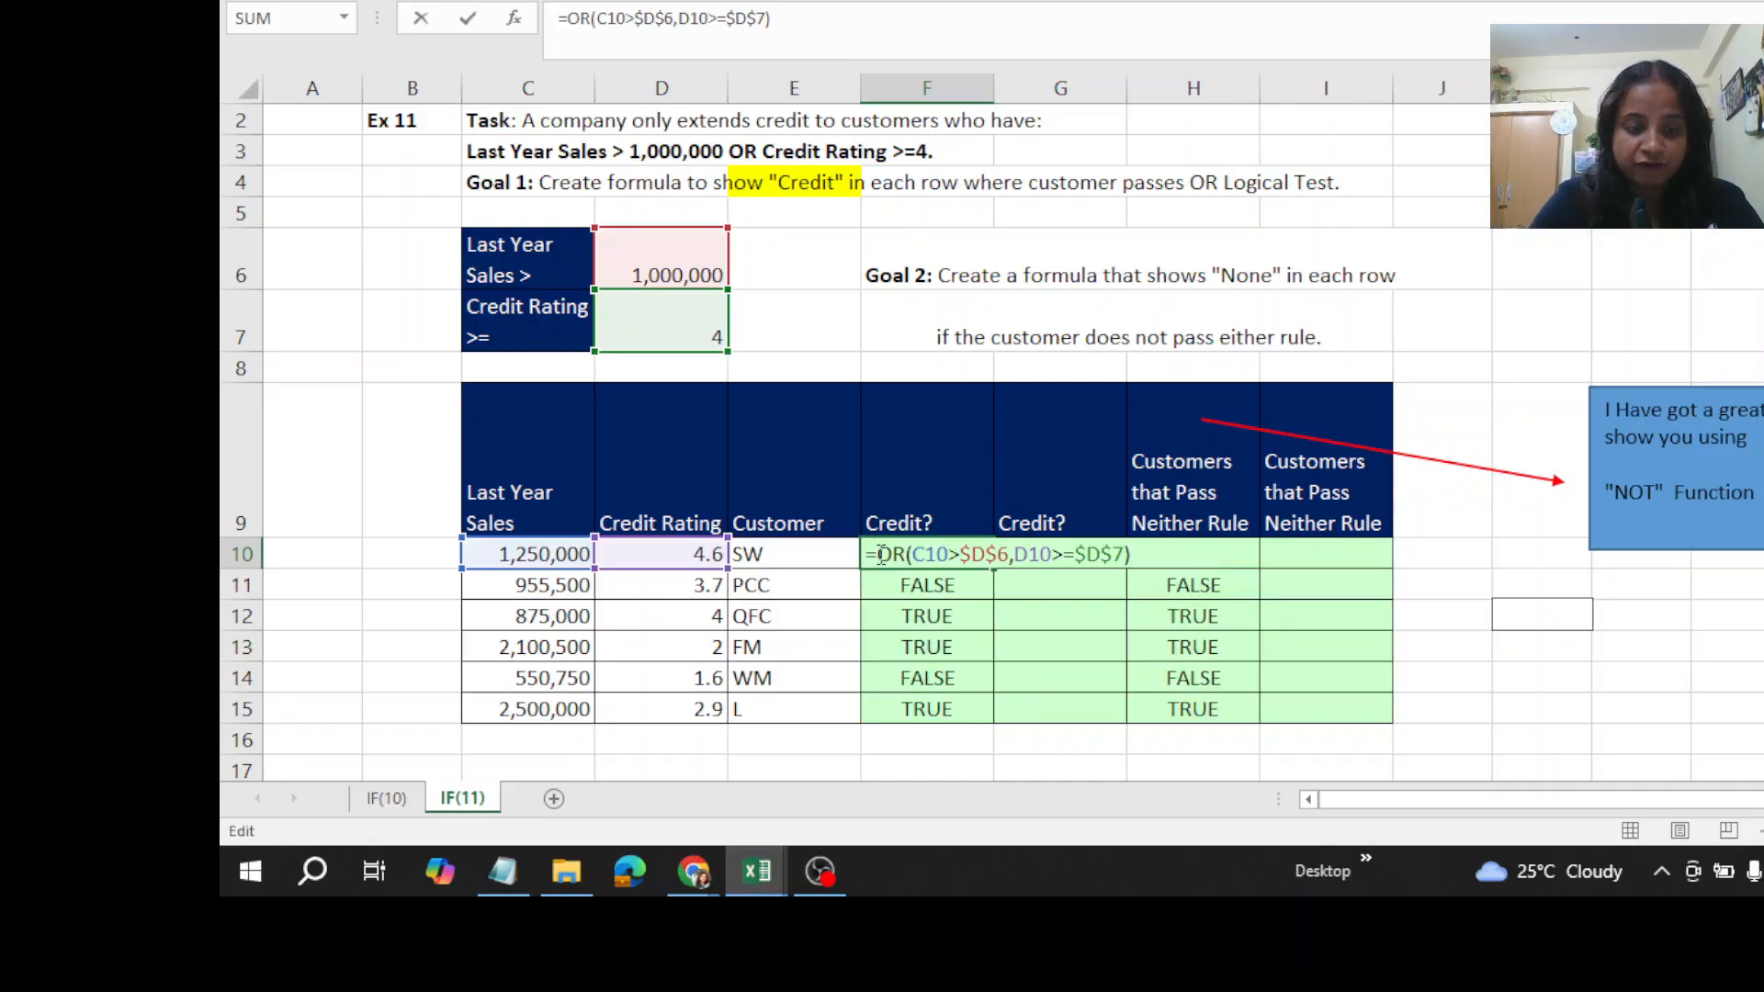
click(879, 555)
text(if)
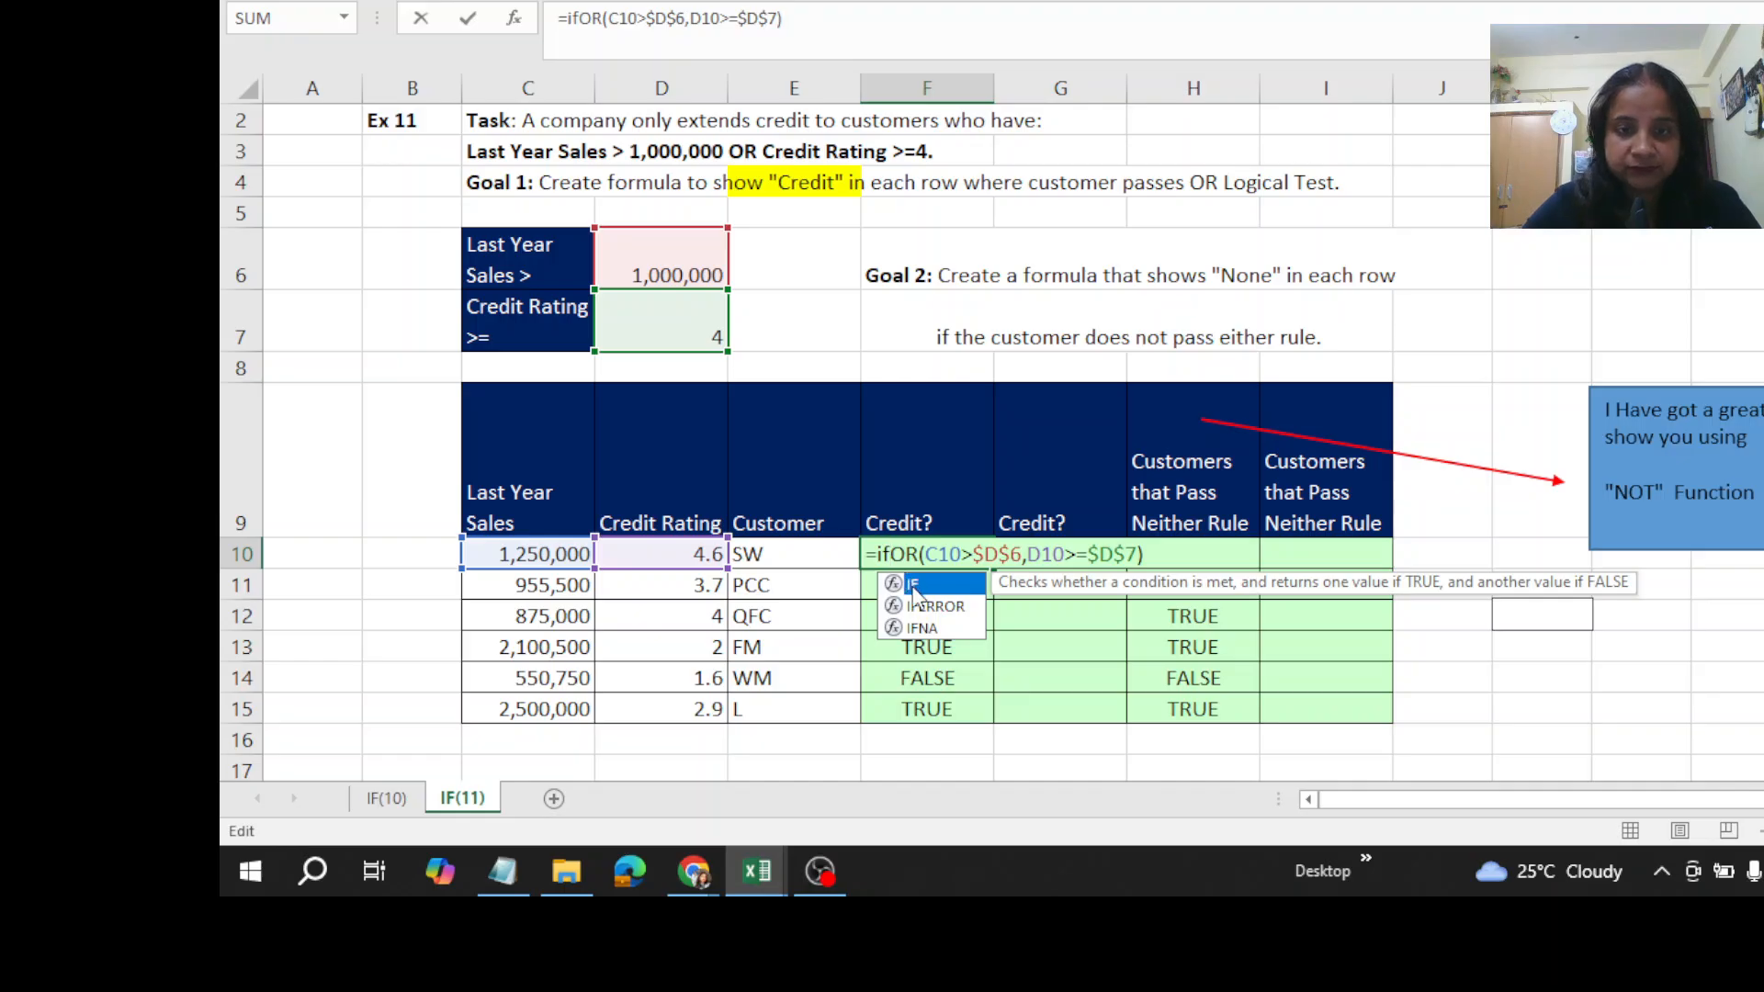
double_click(914, 586)
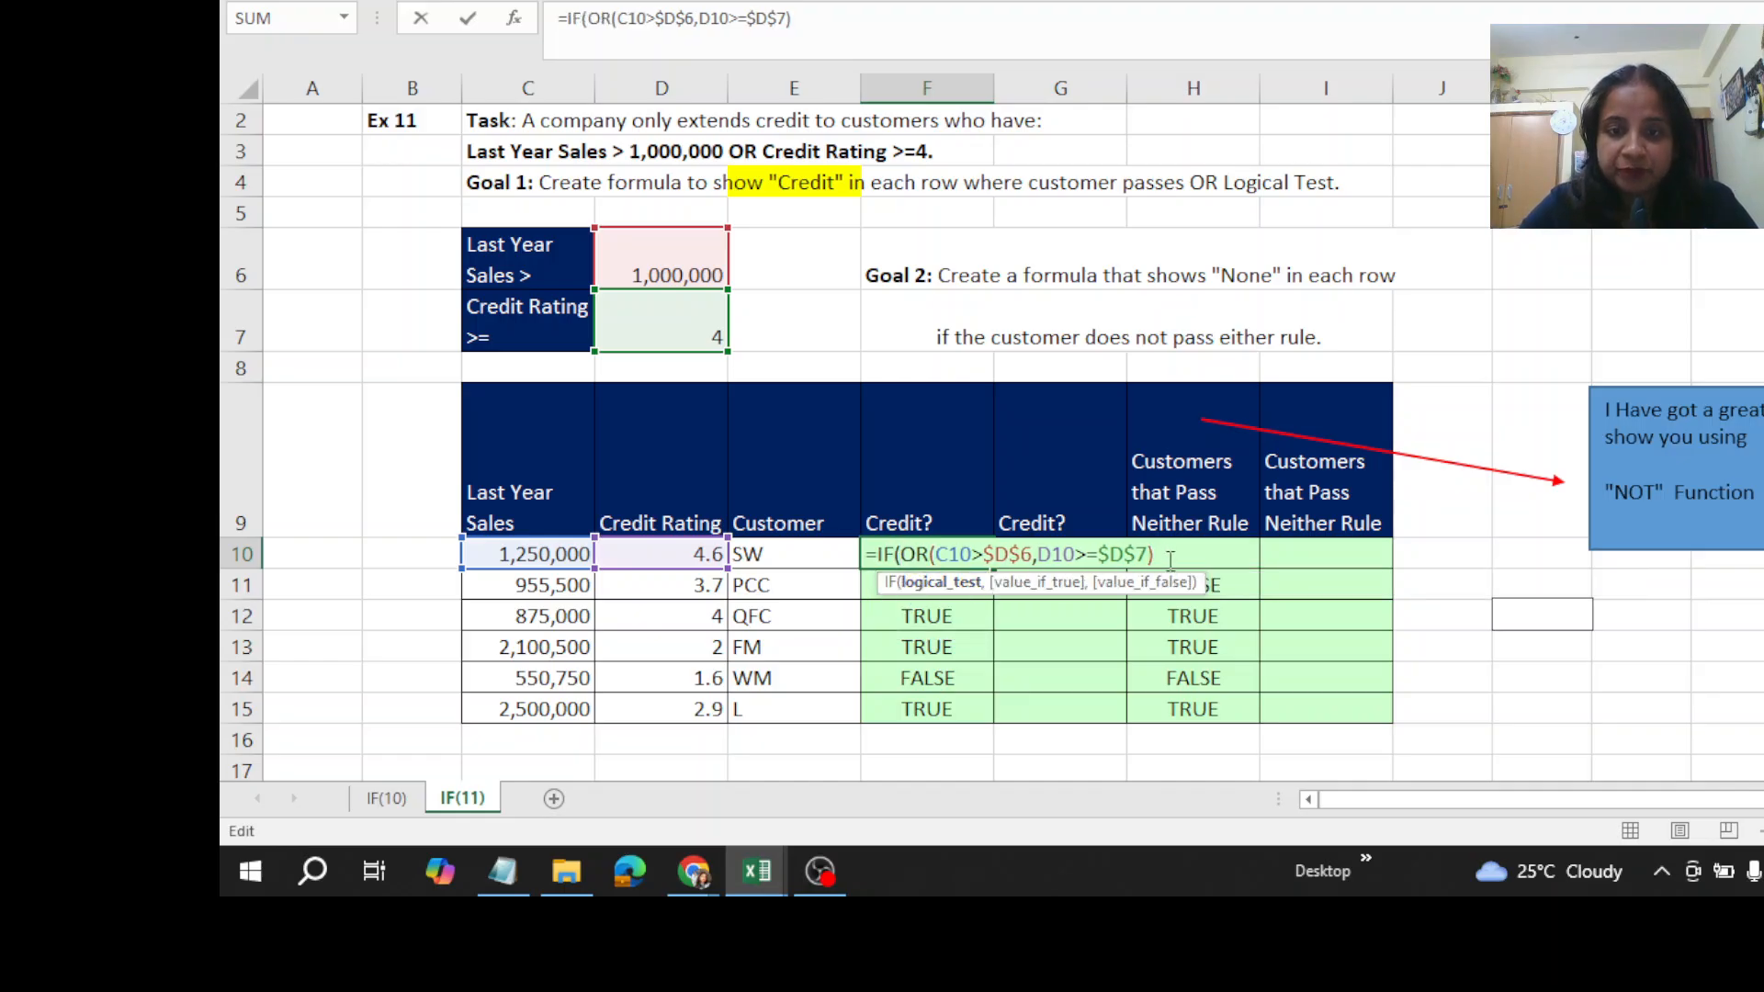
- Complete the IF in F10 with "Credit" if true and an empty string if false, enter it and fill it down through F15
text(,)
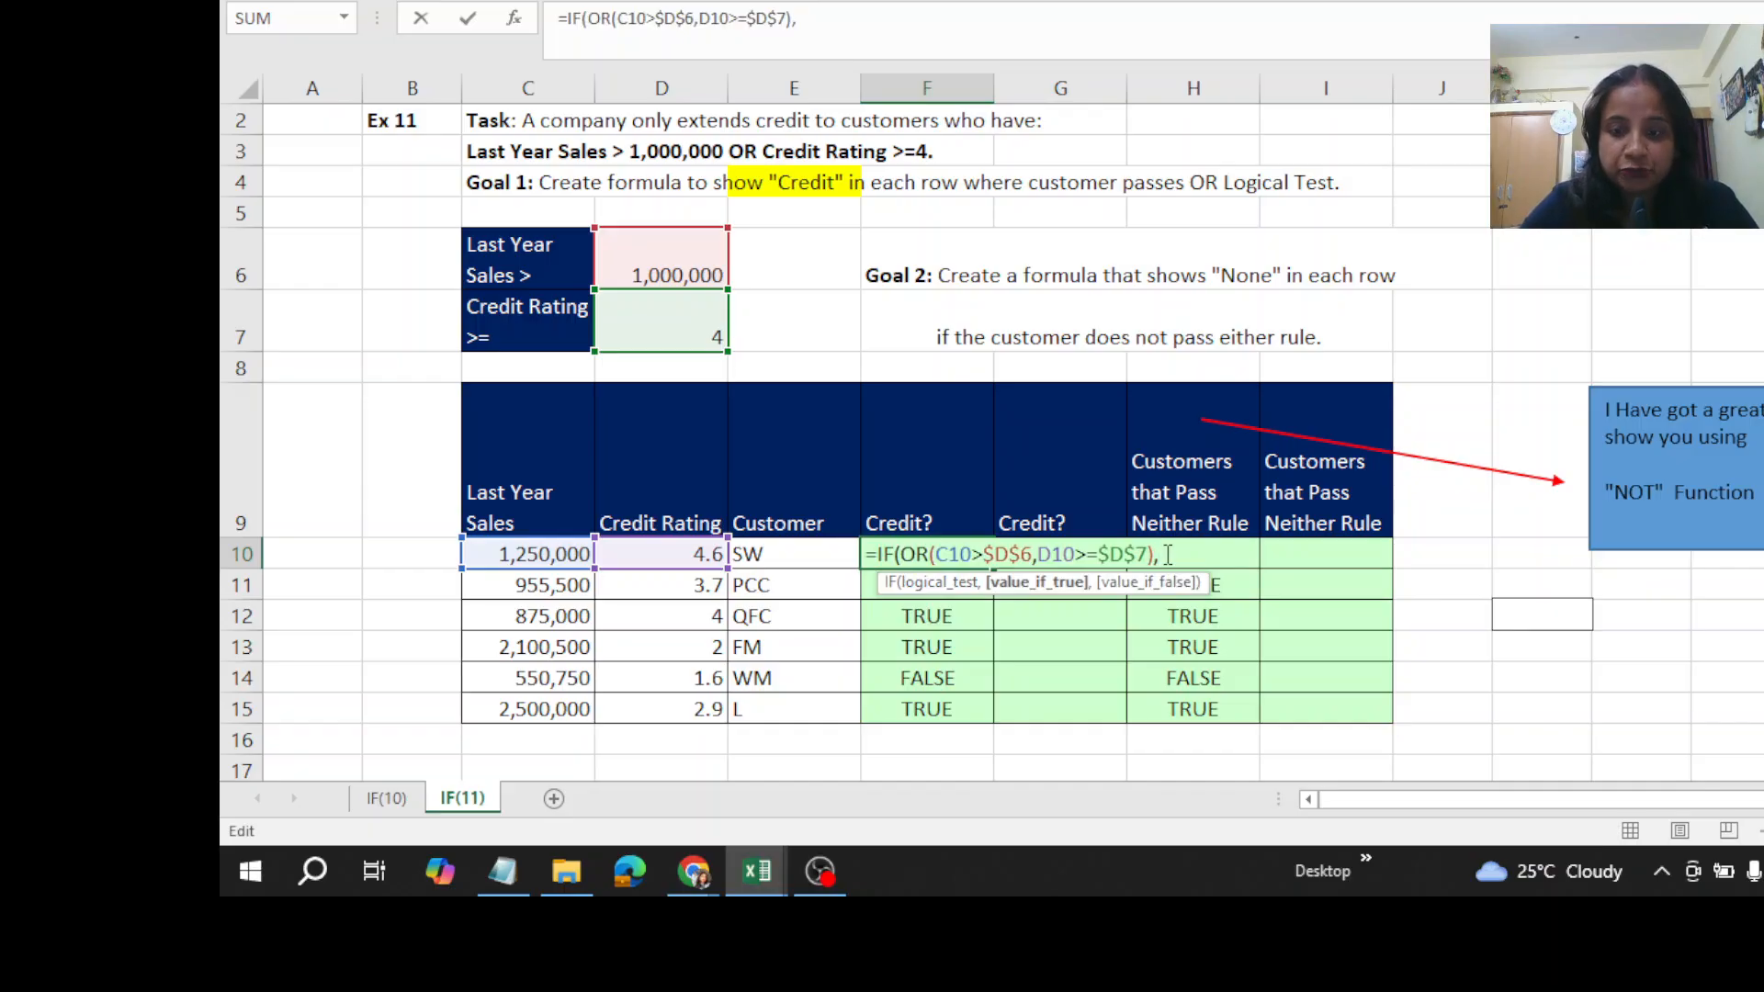
text("C)
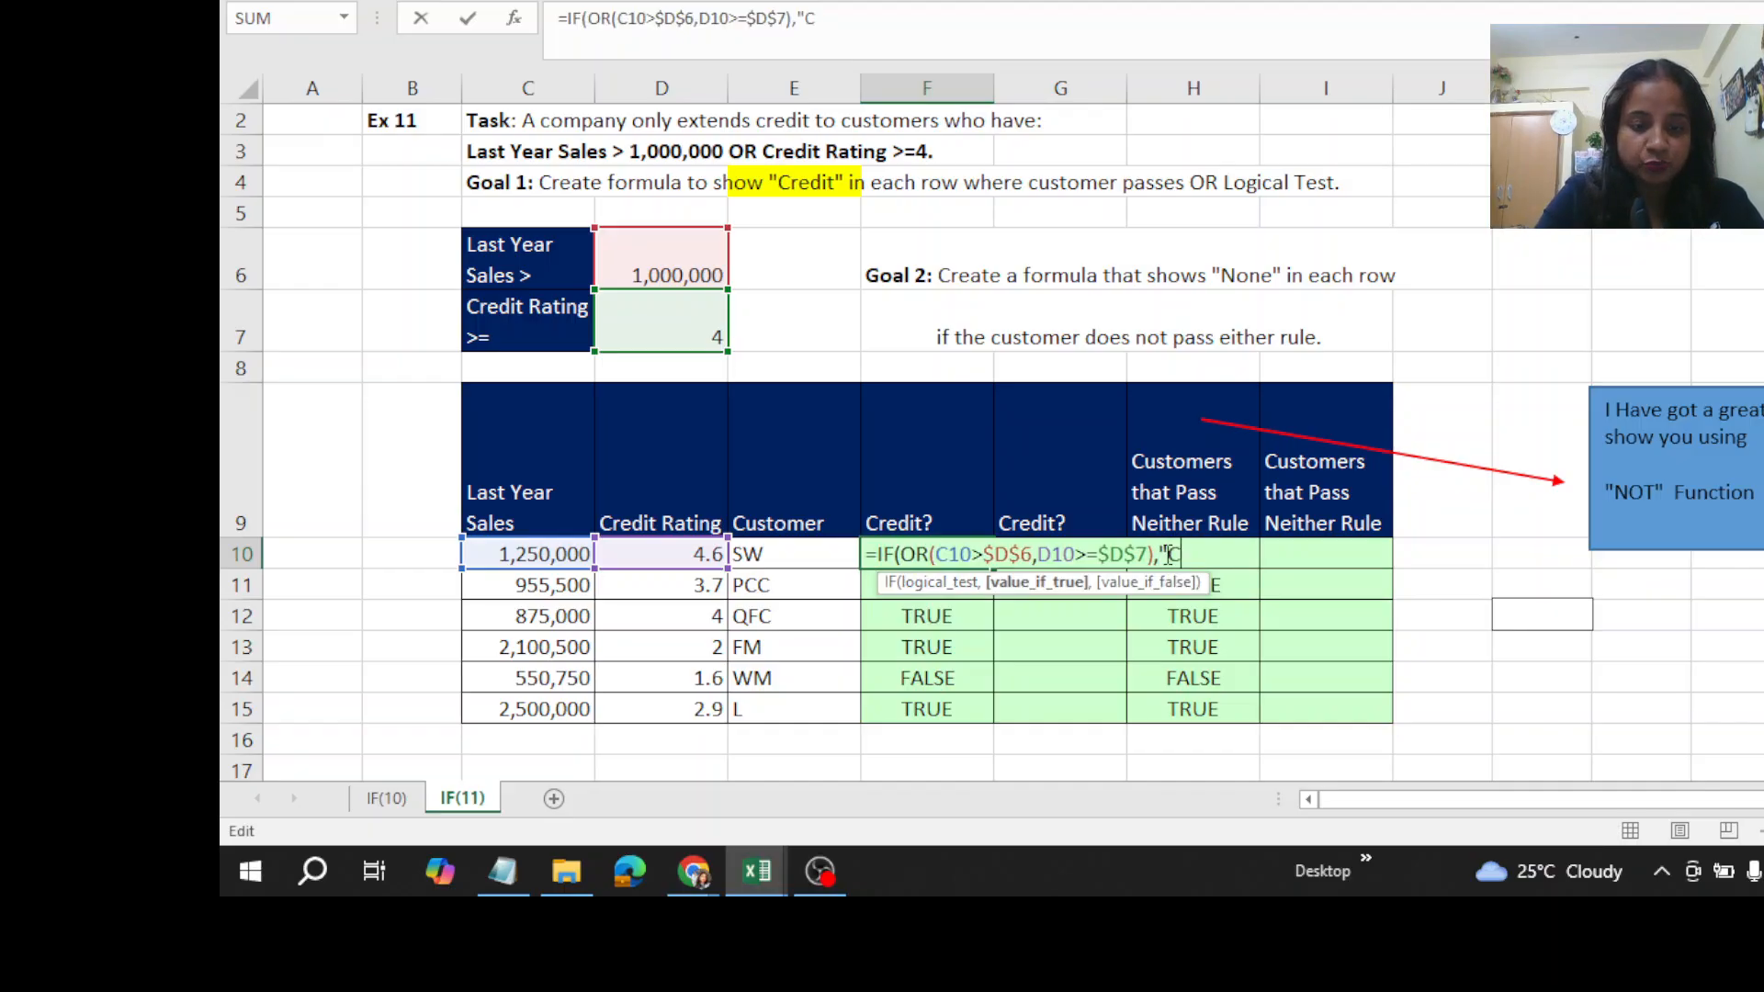
text(redit")
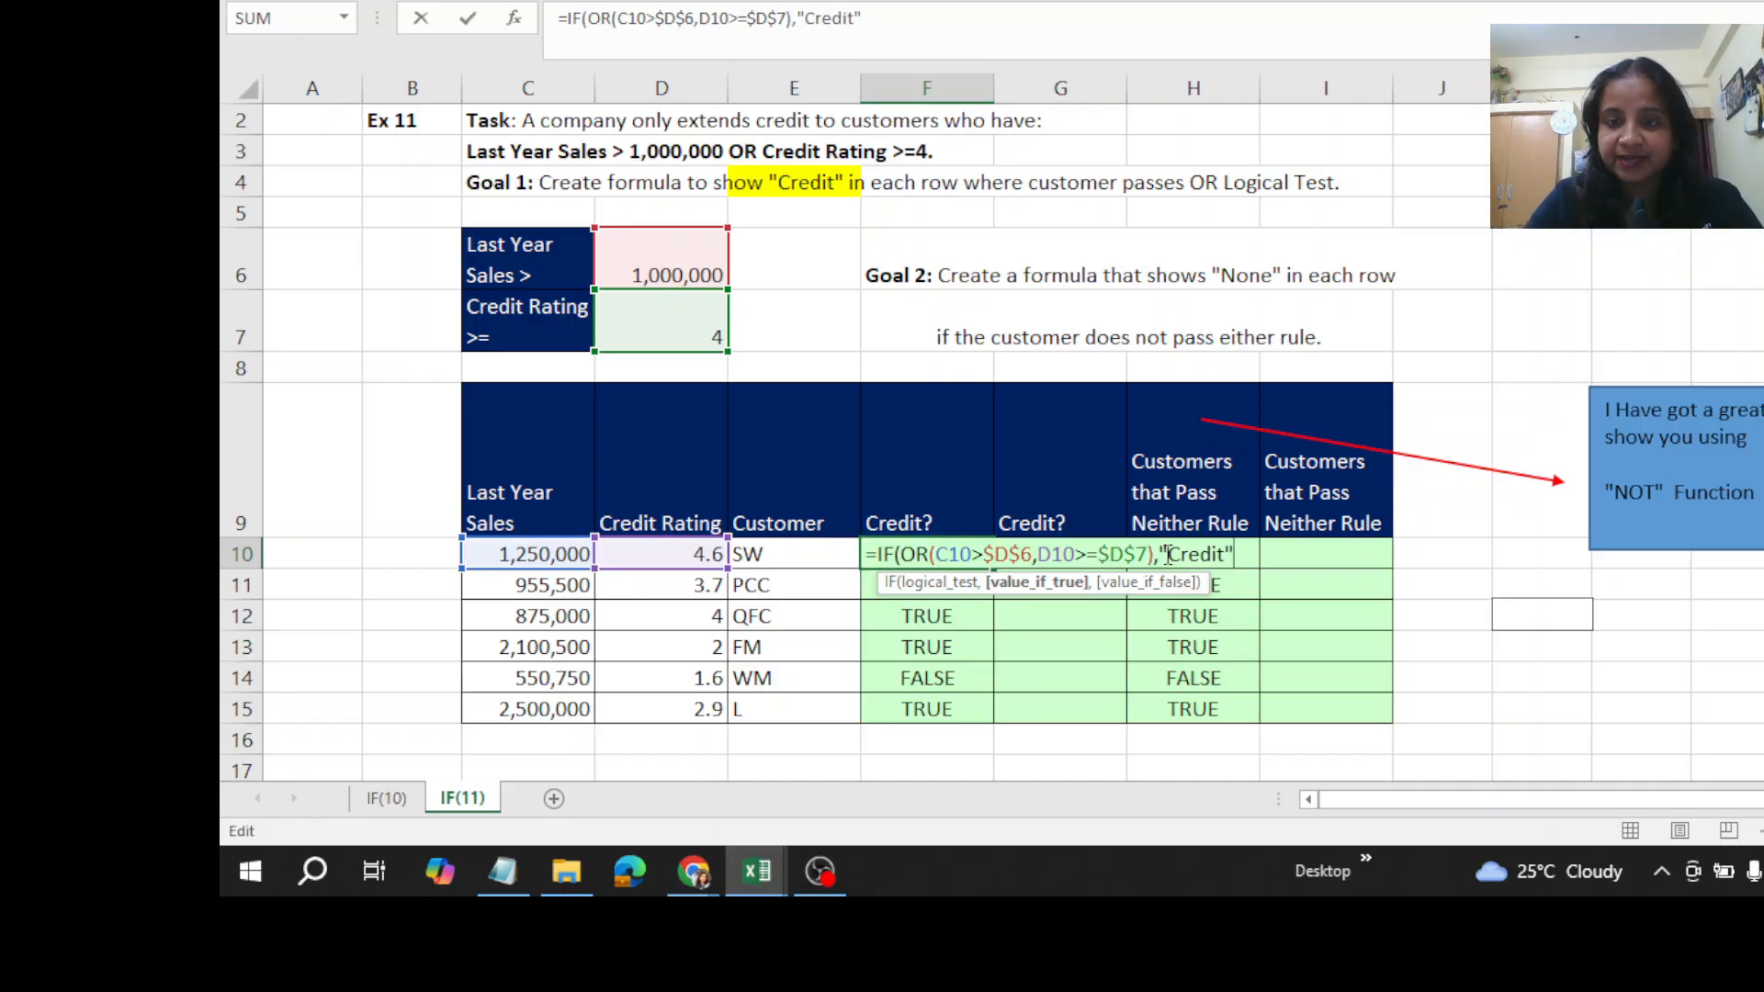
text(,"")
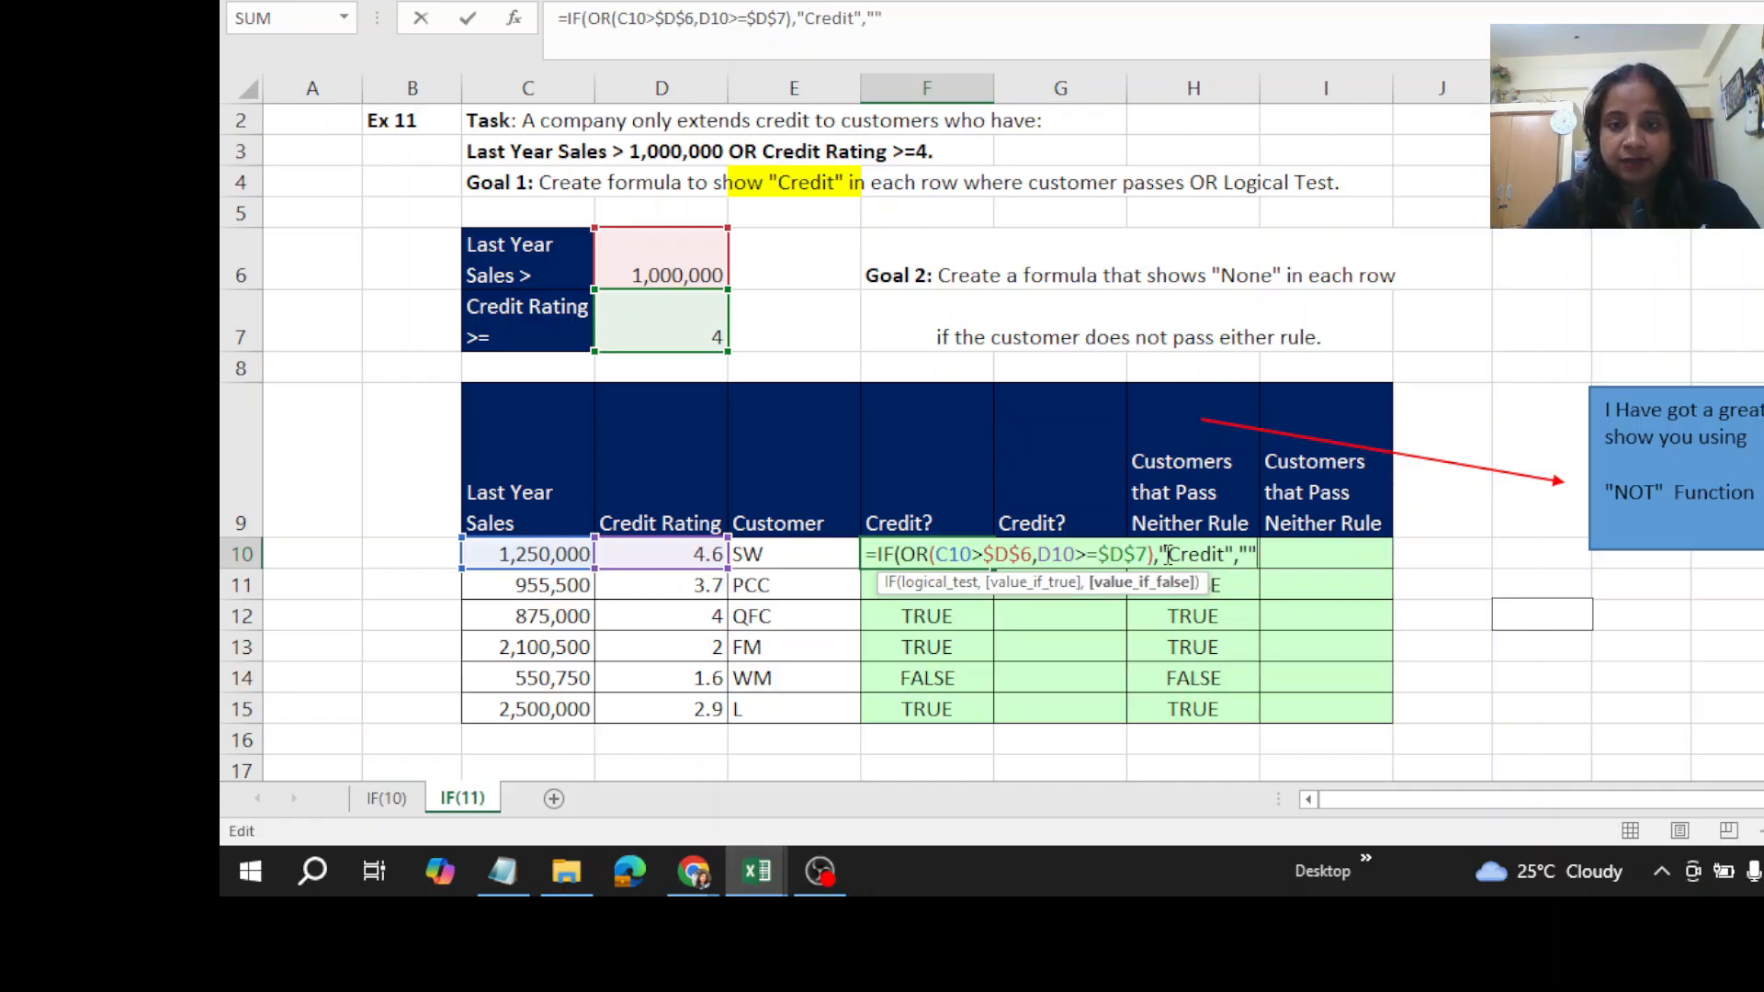
text())
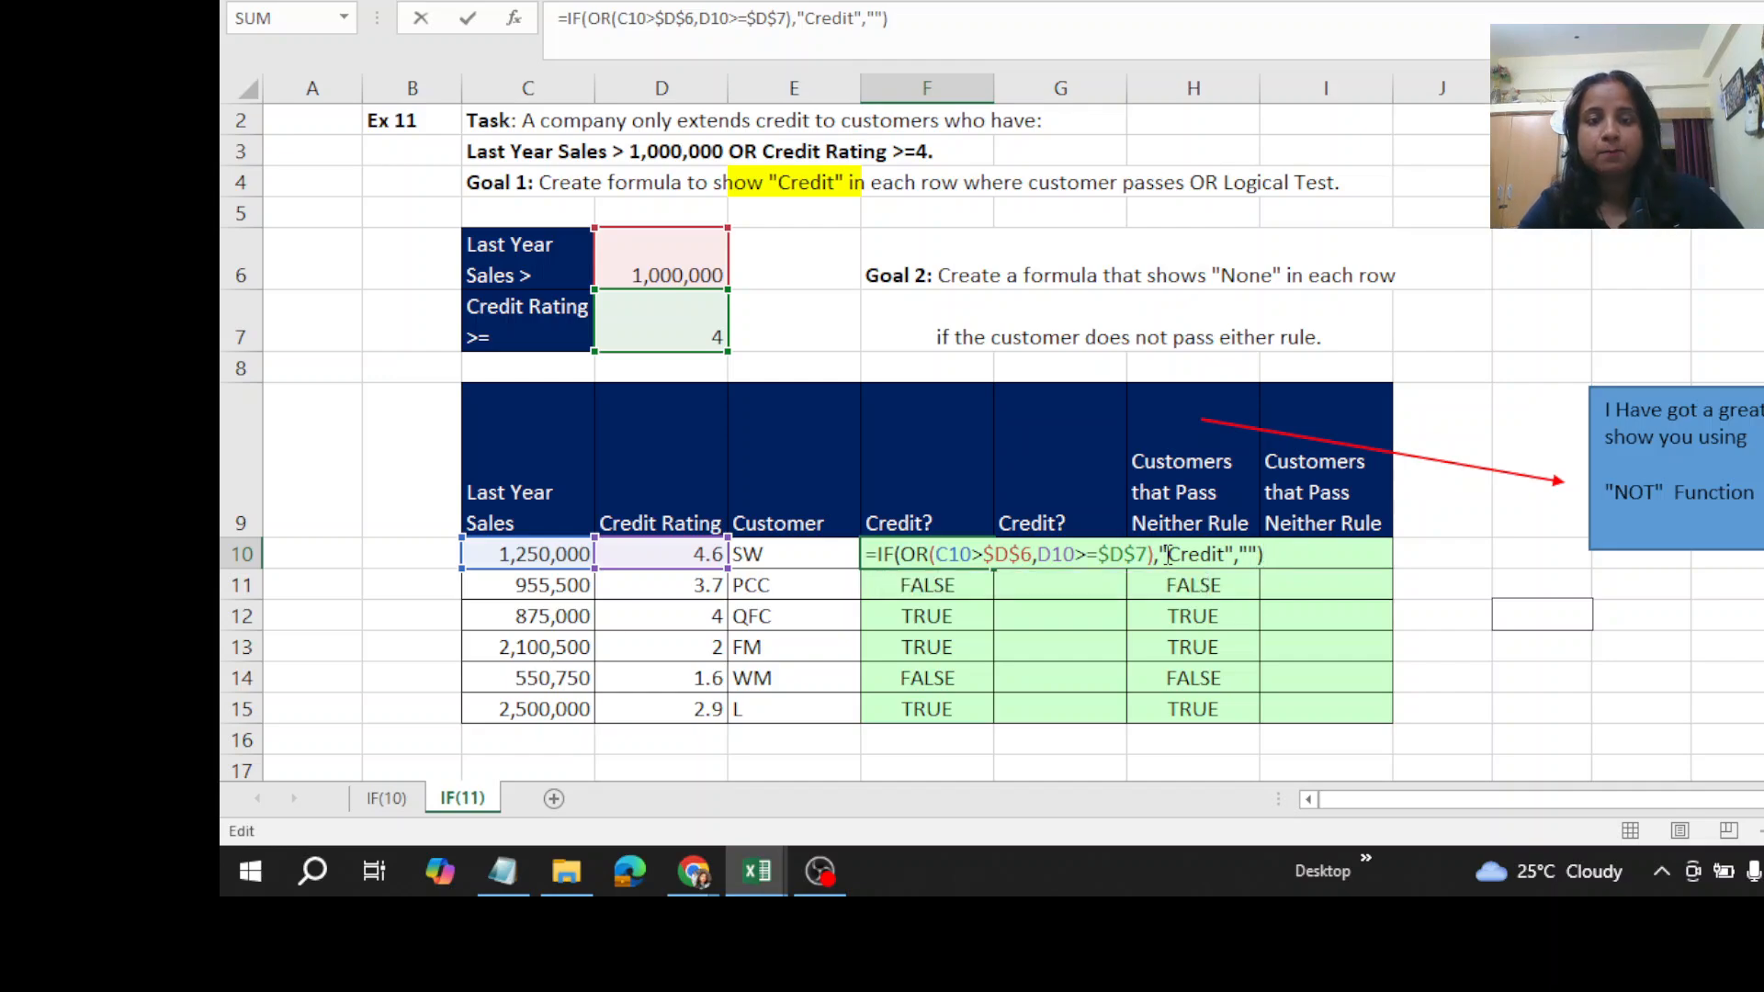
key(ctrl+Return)
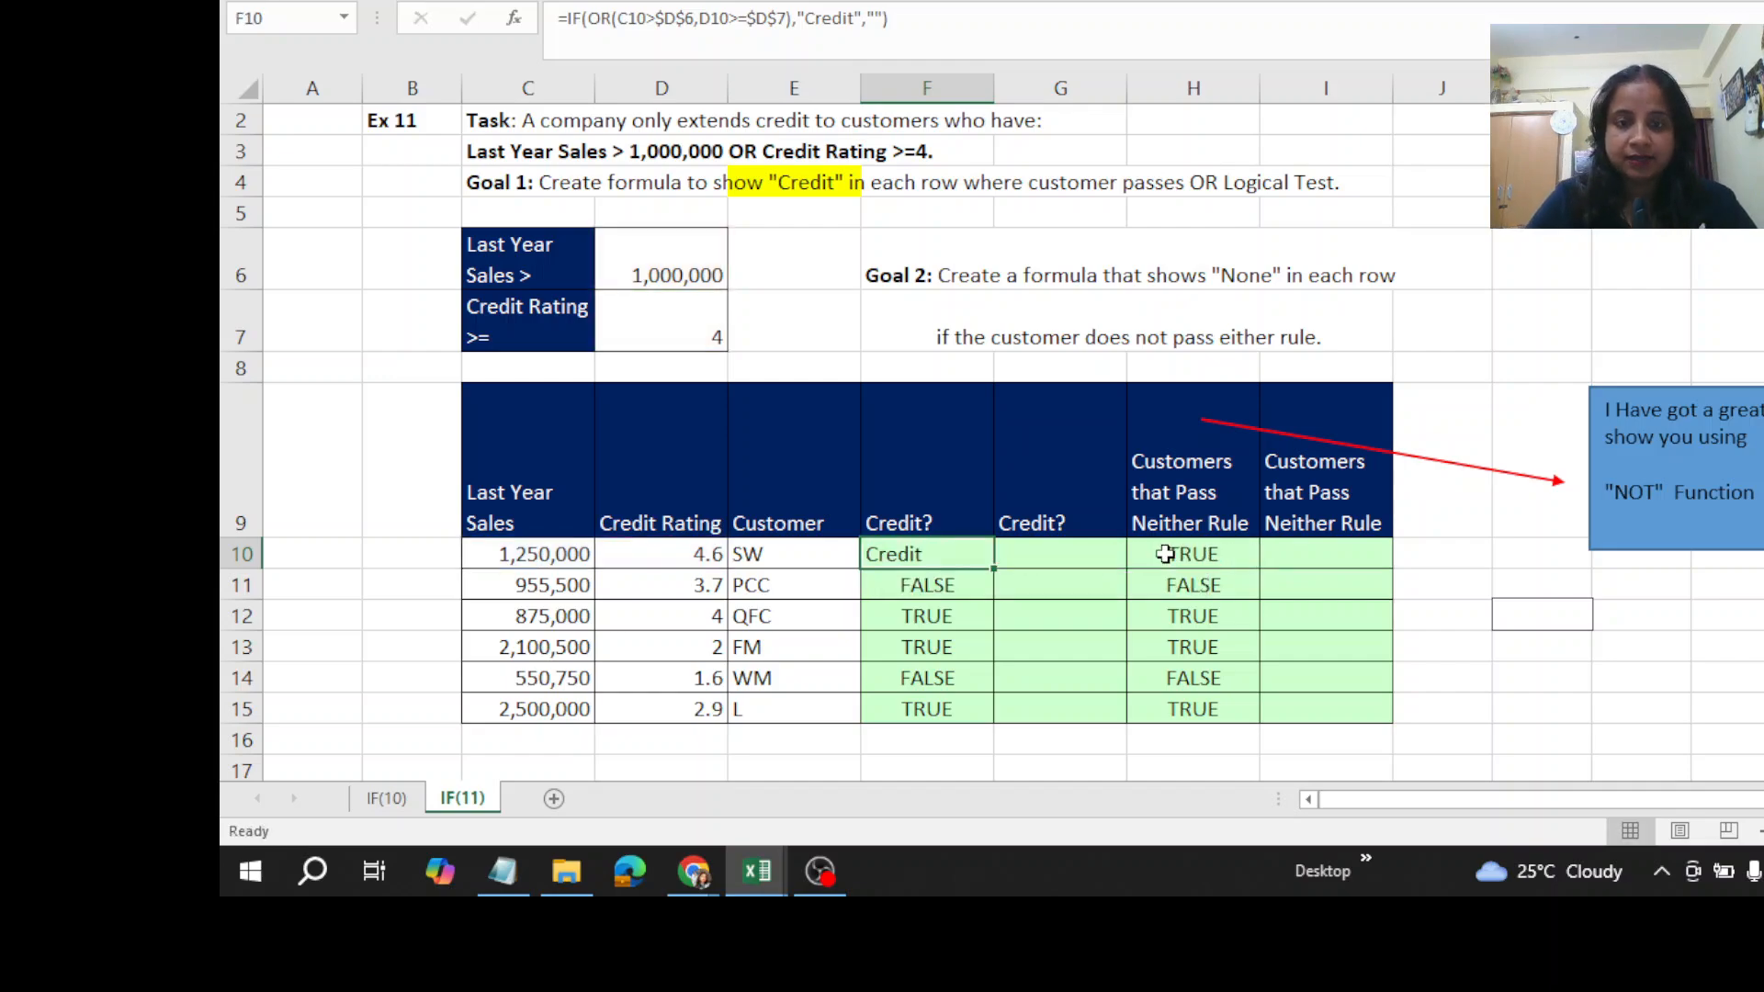
double_click(995, 568)
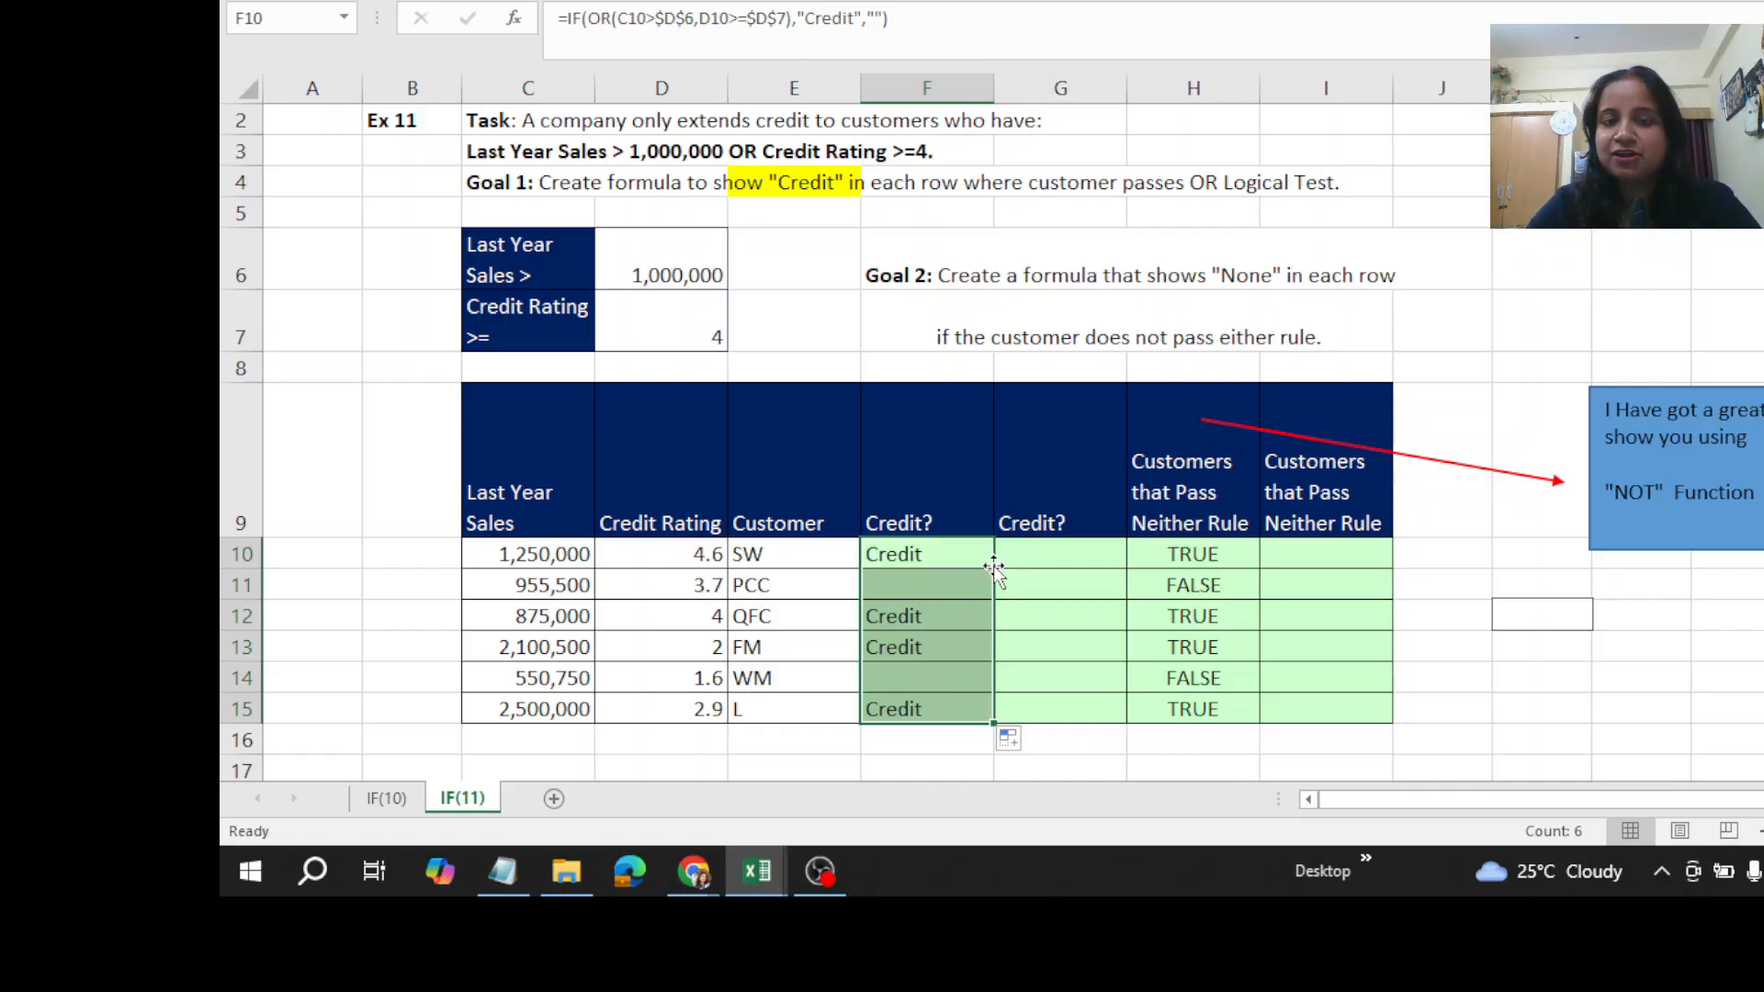
- Start a formula in G10 with the parenthesised sales condition (C10>$D$6), locking the sales hurdle reference
click(1049, 558)
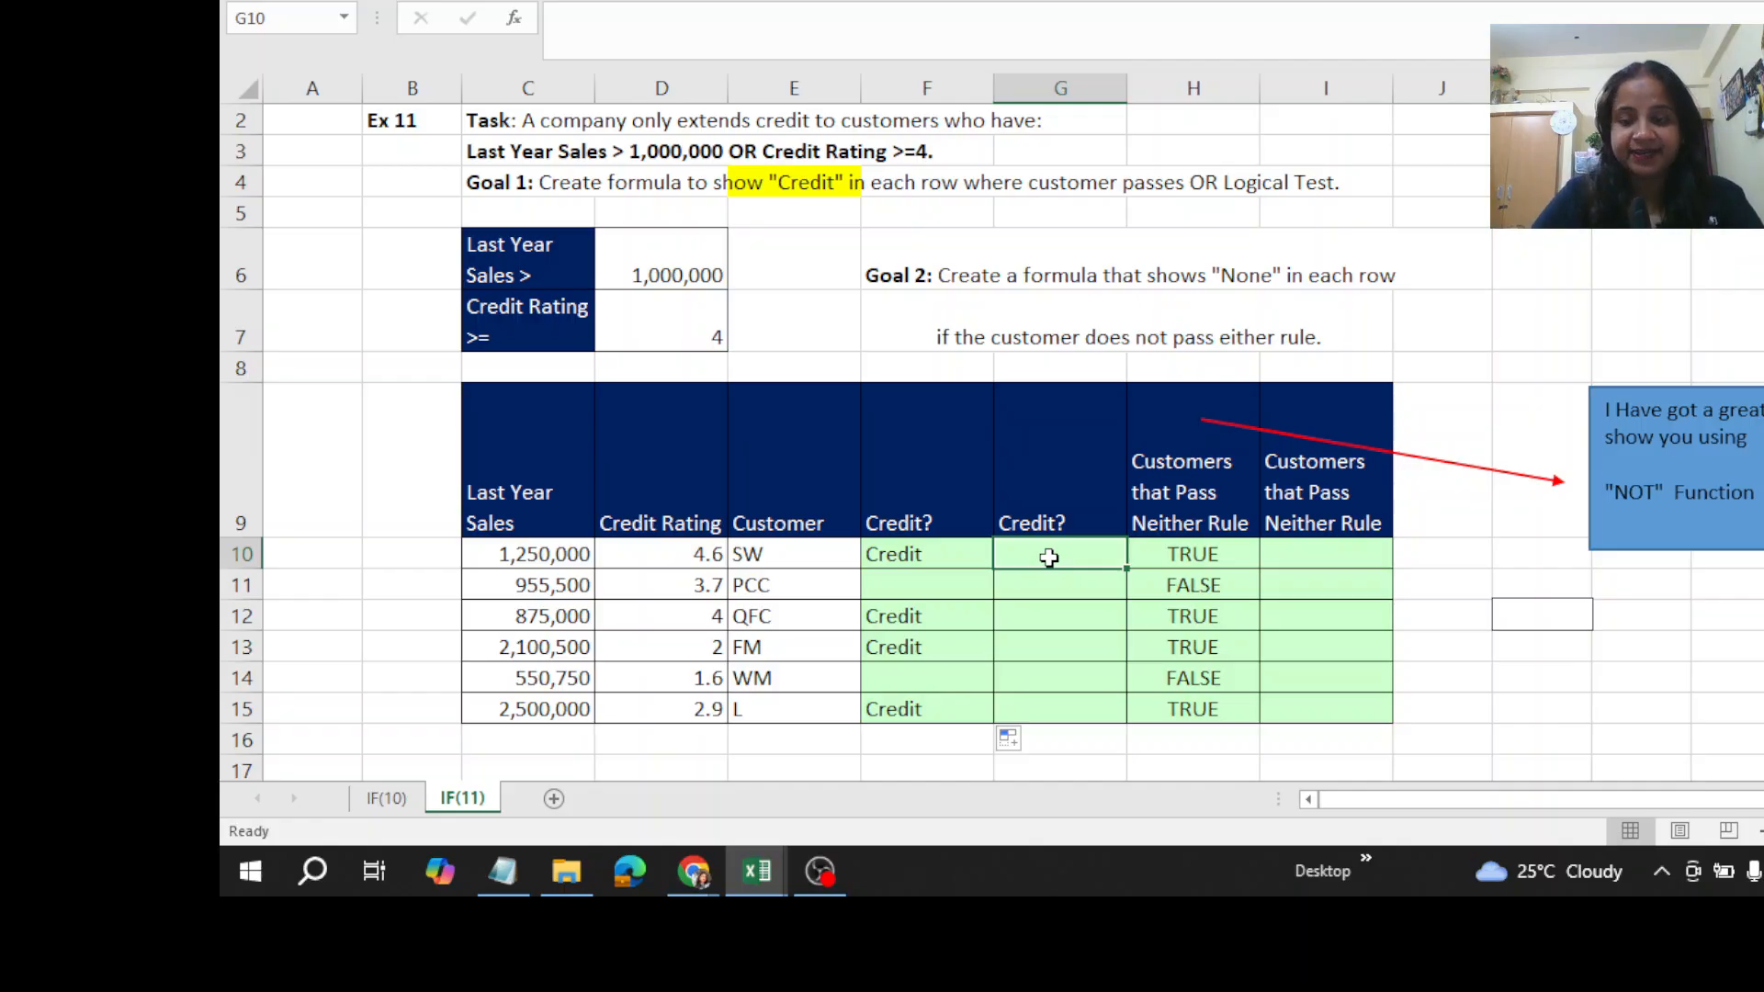
text(=)
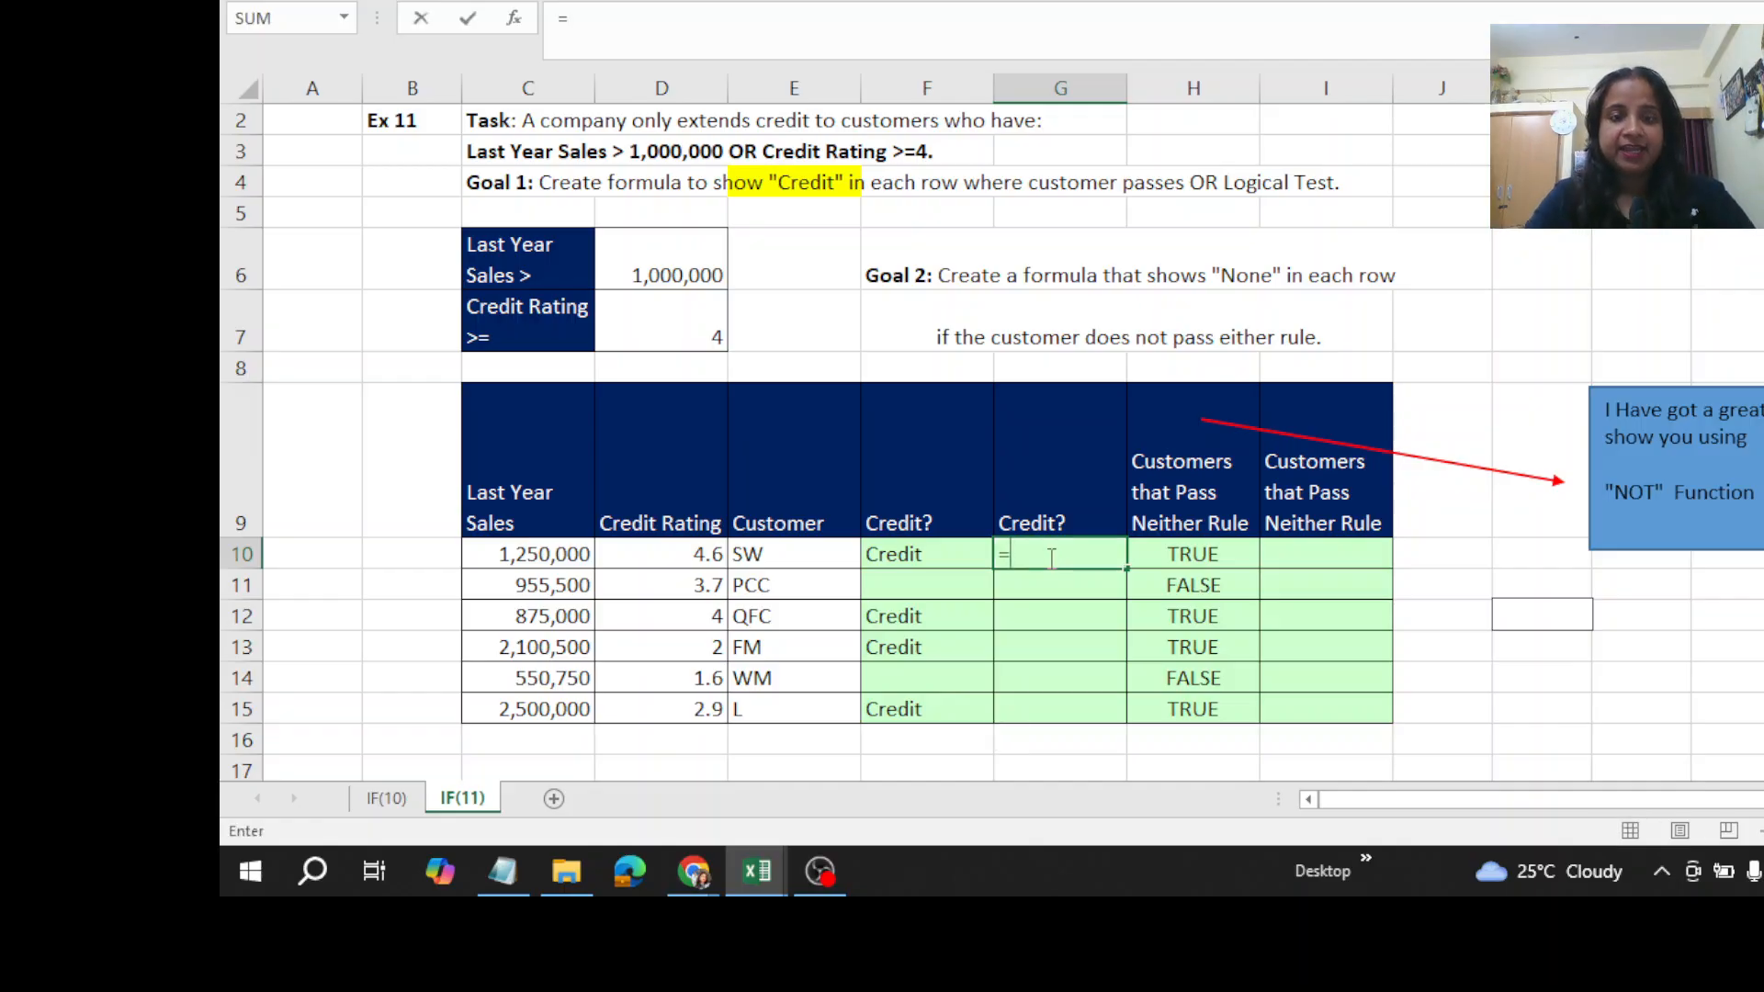
text(()
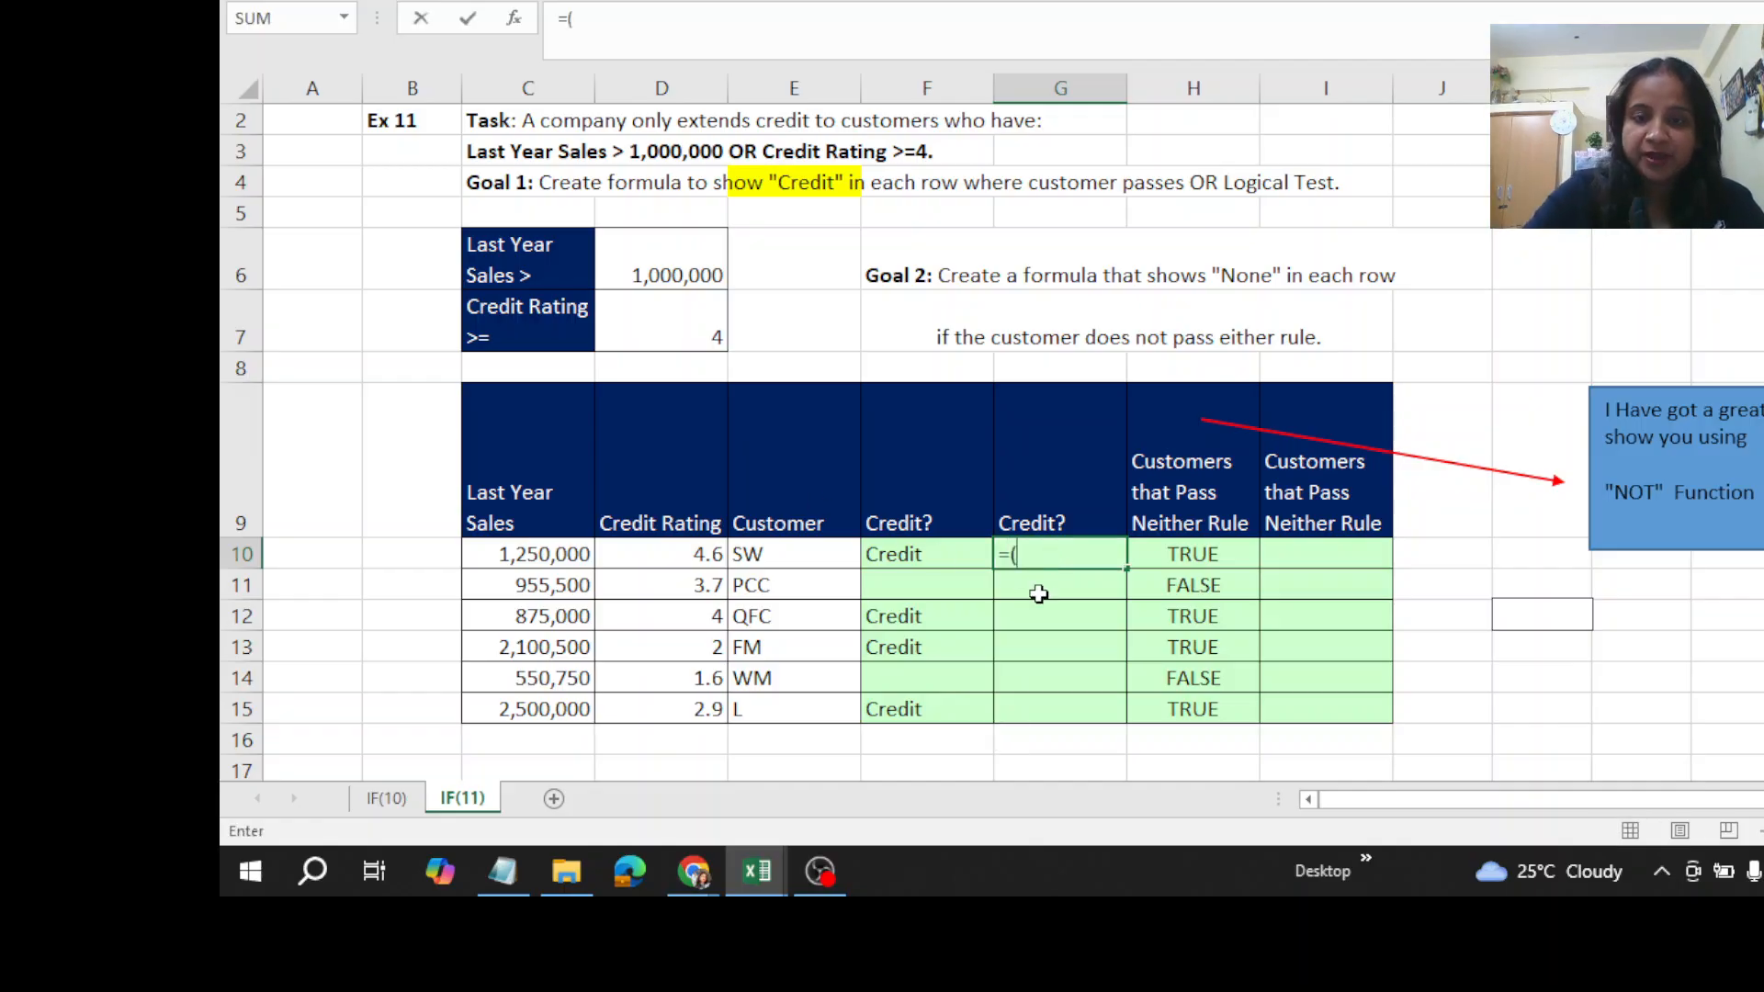
click(536, 564)
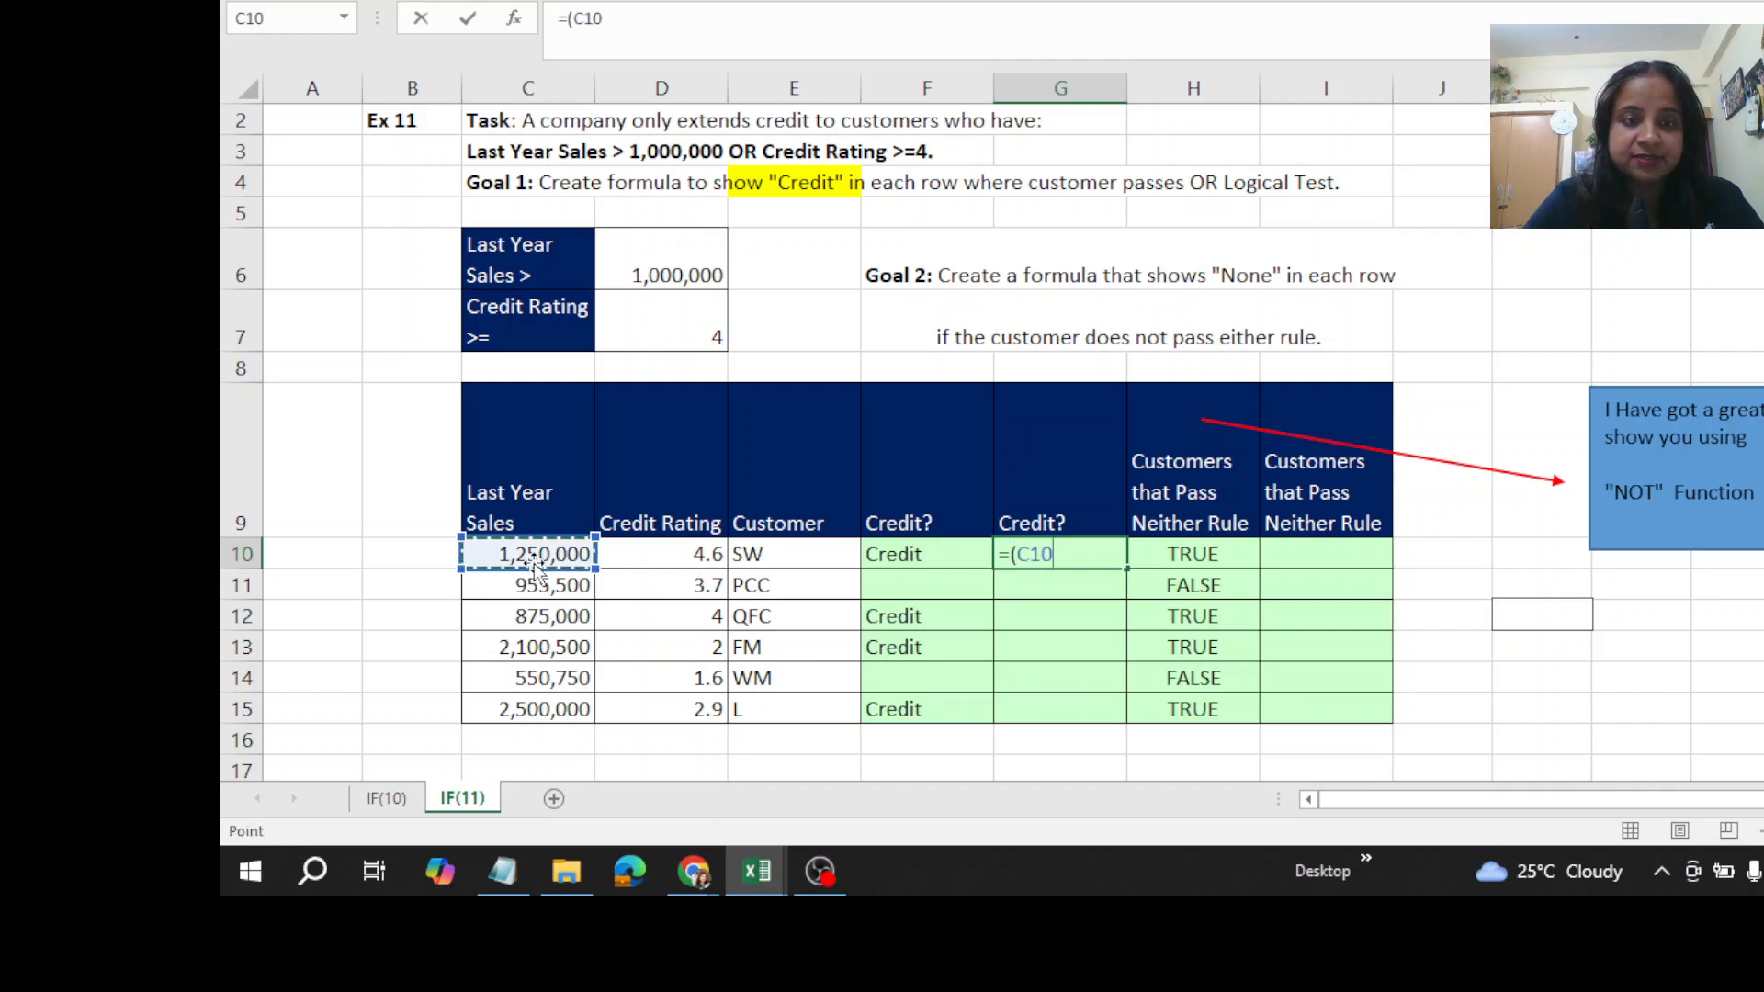
text(>)
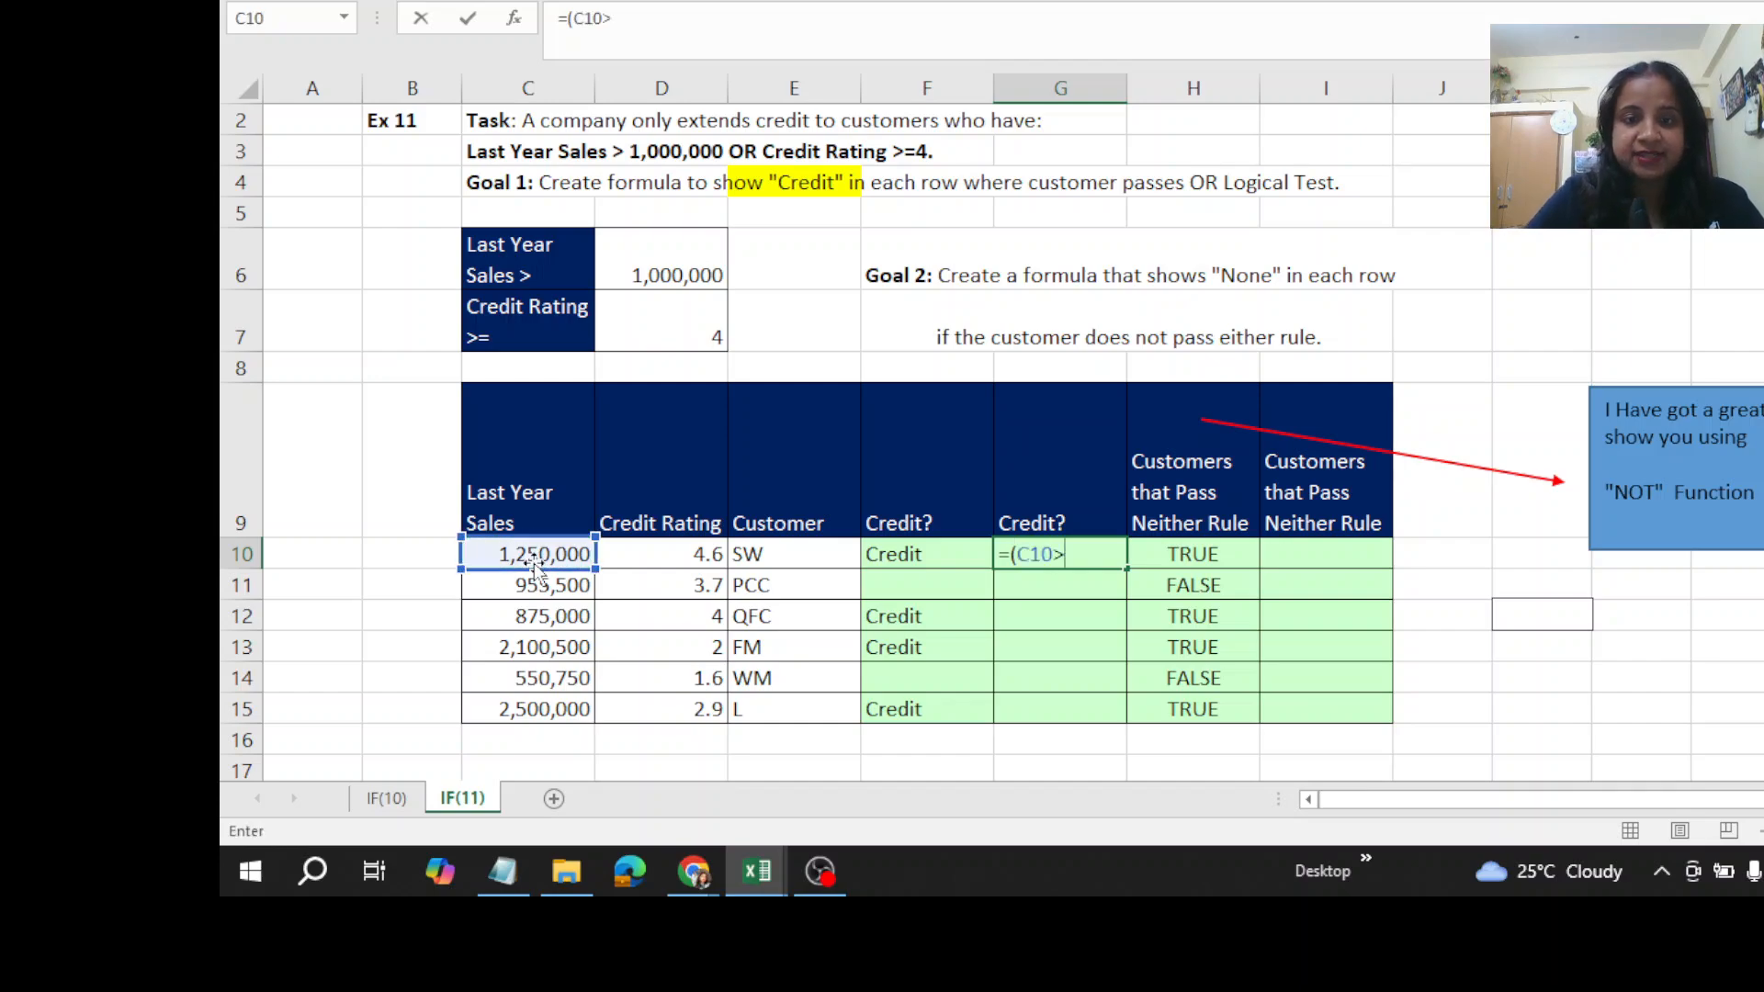
click(663, 247)
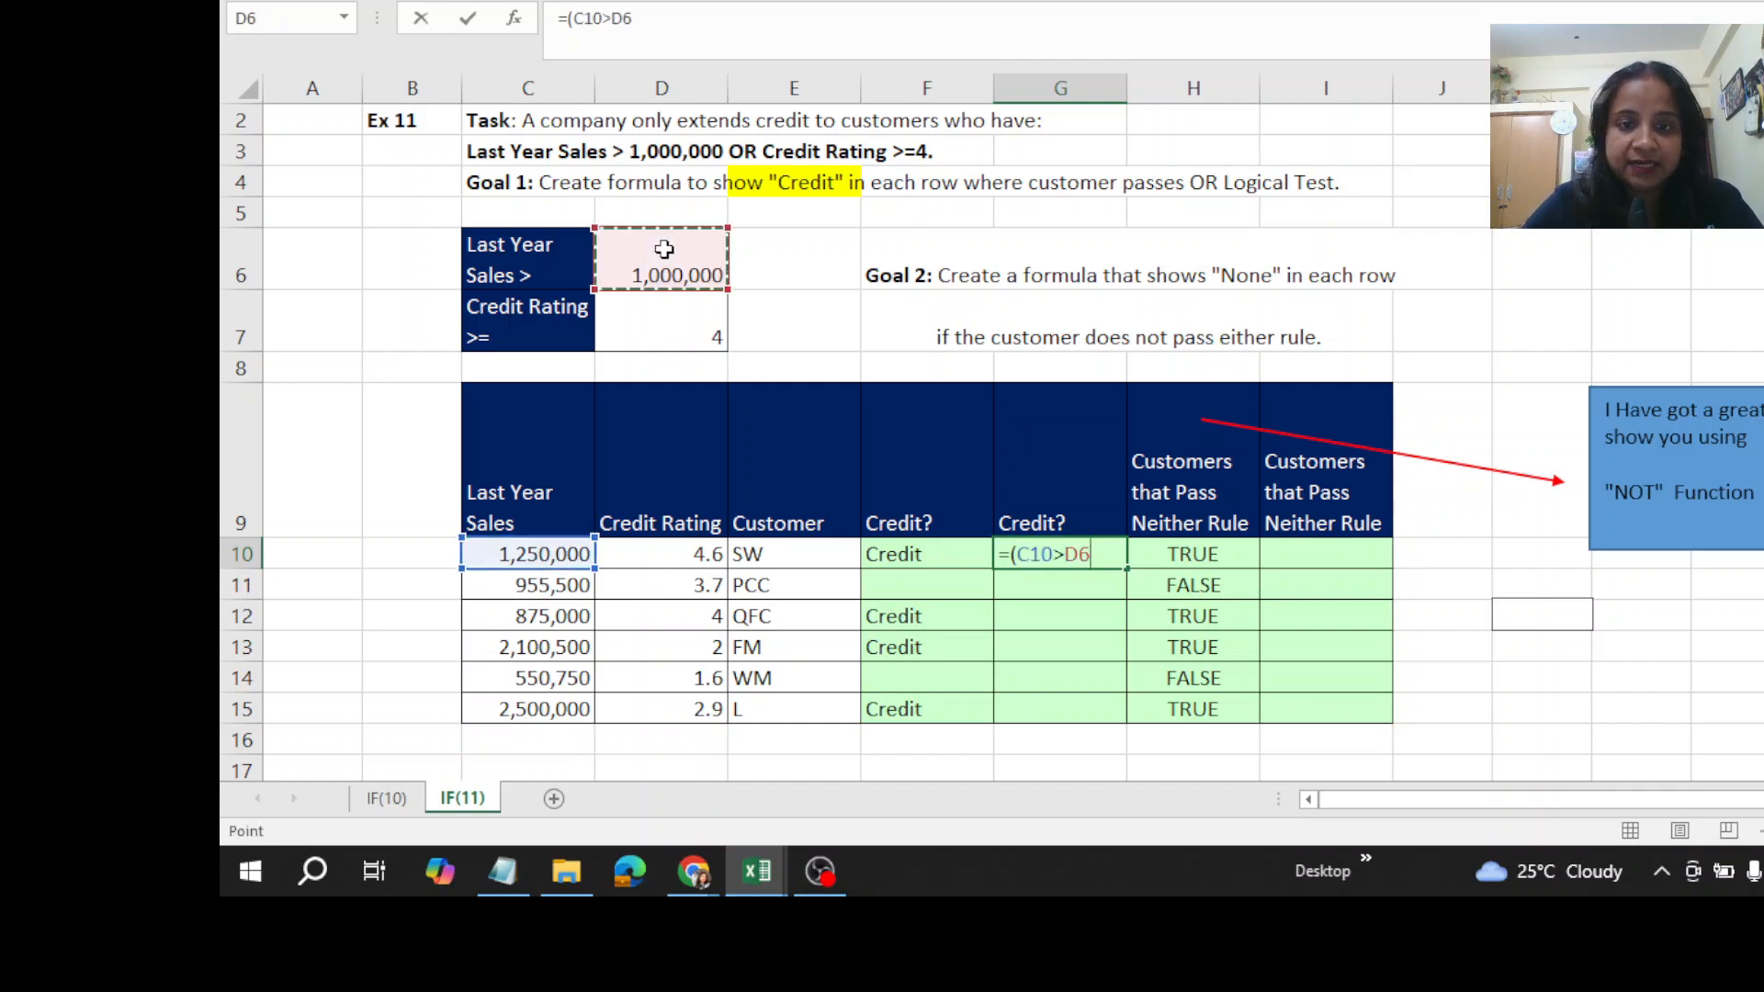
key(F4)
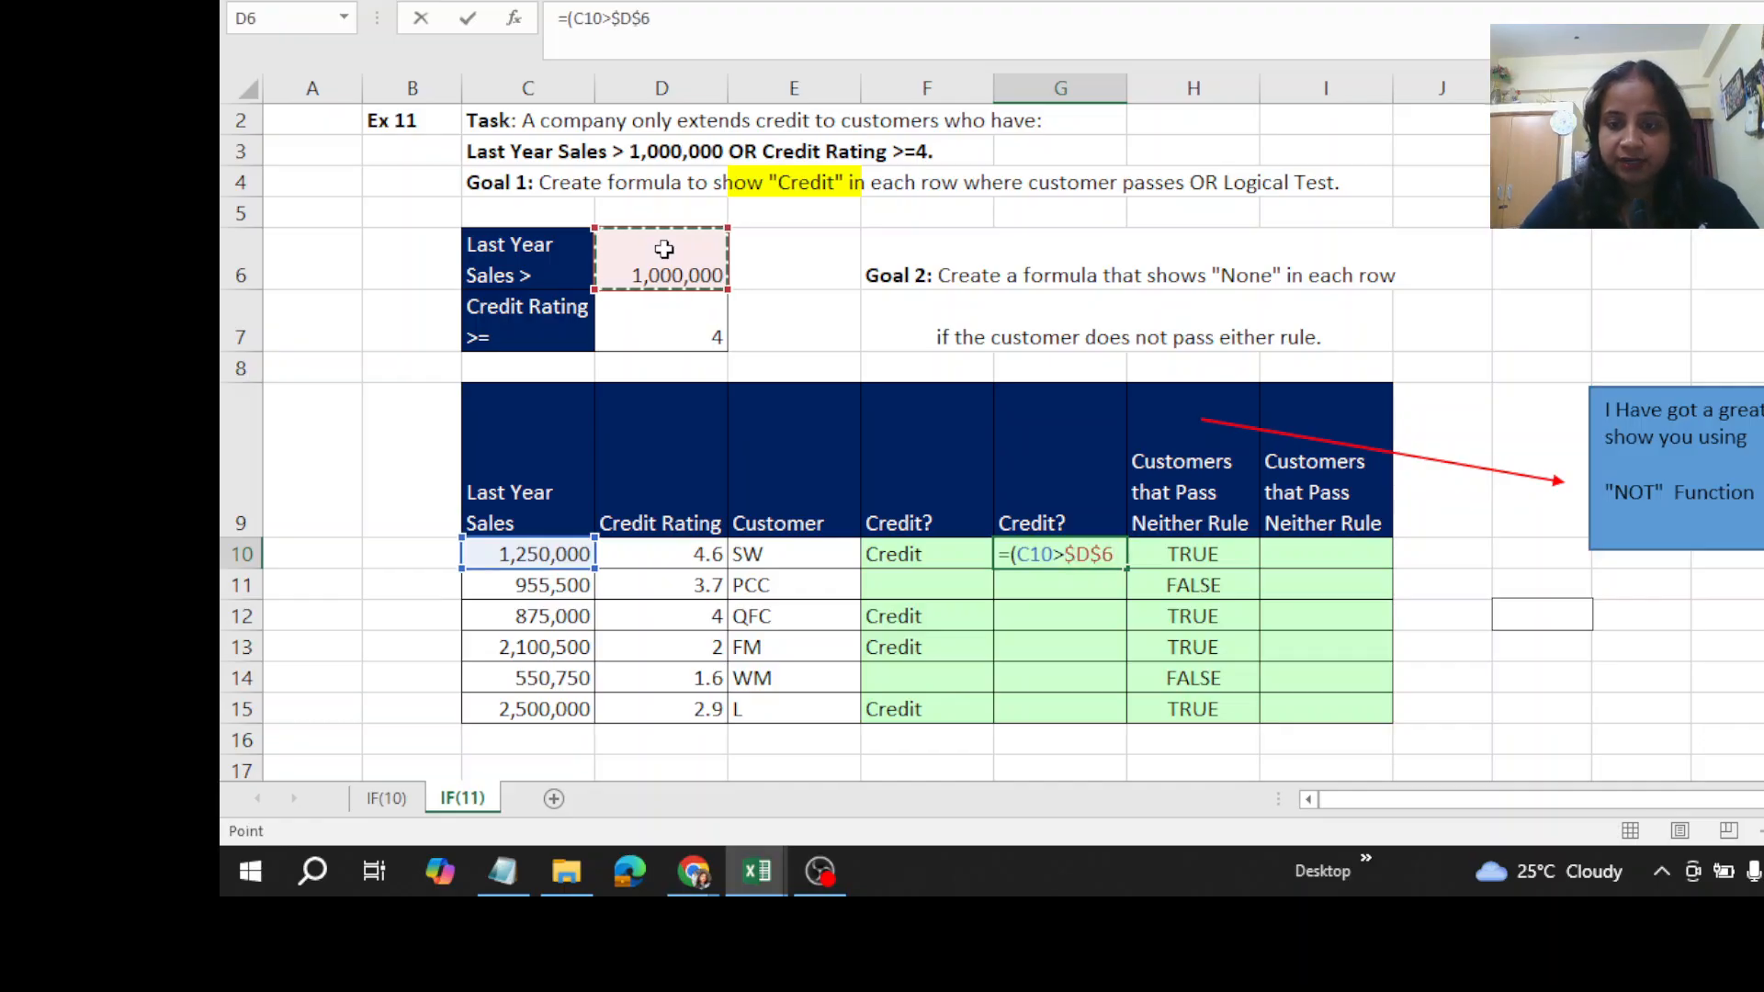
text())
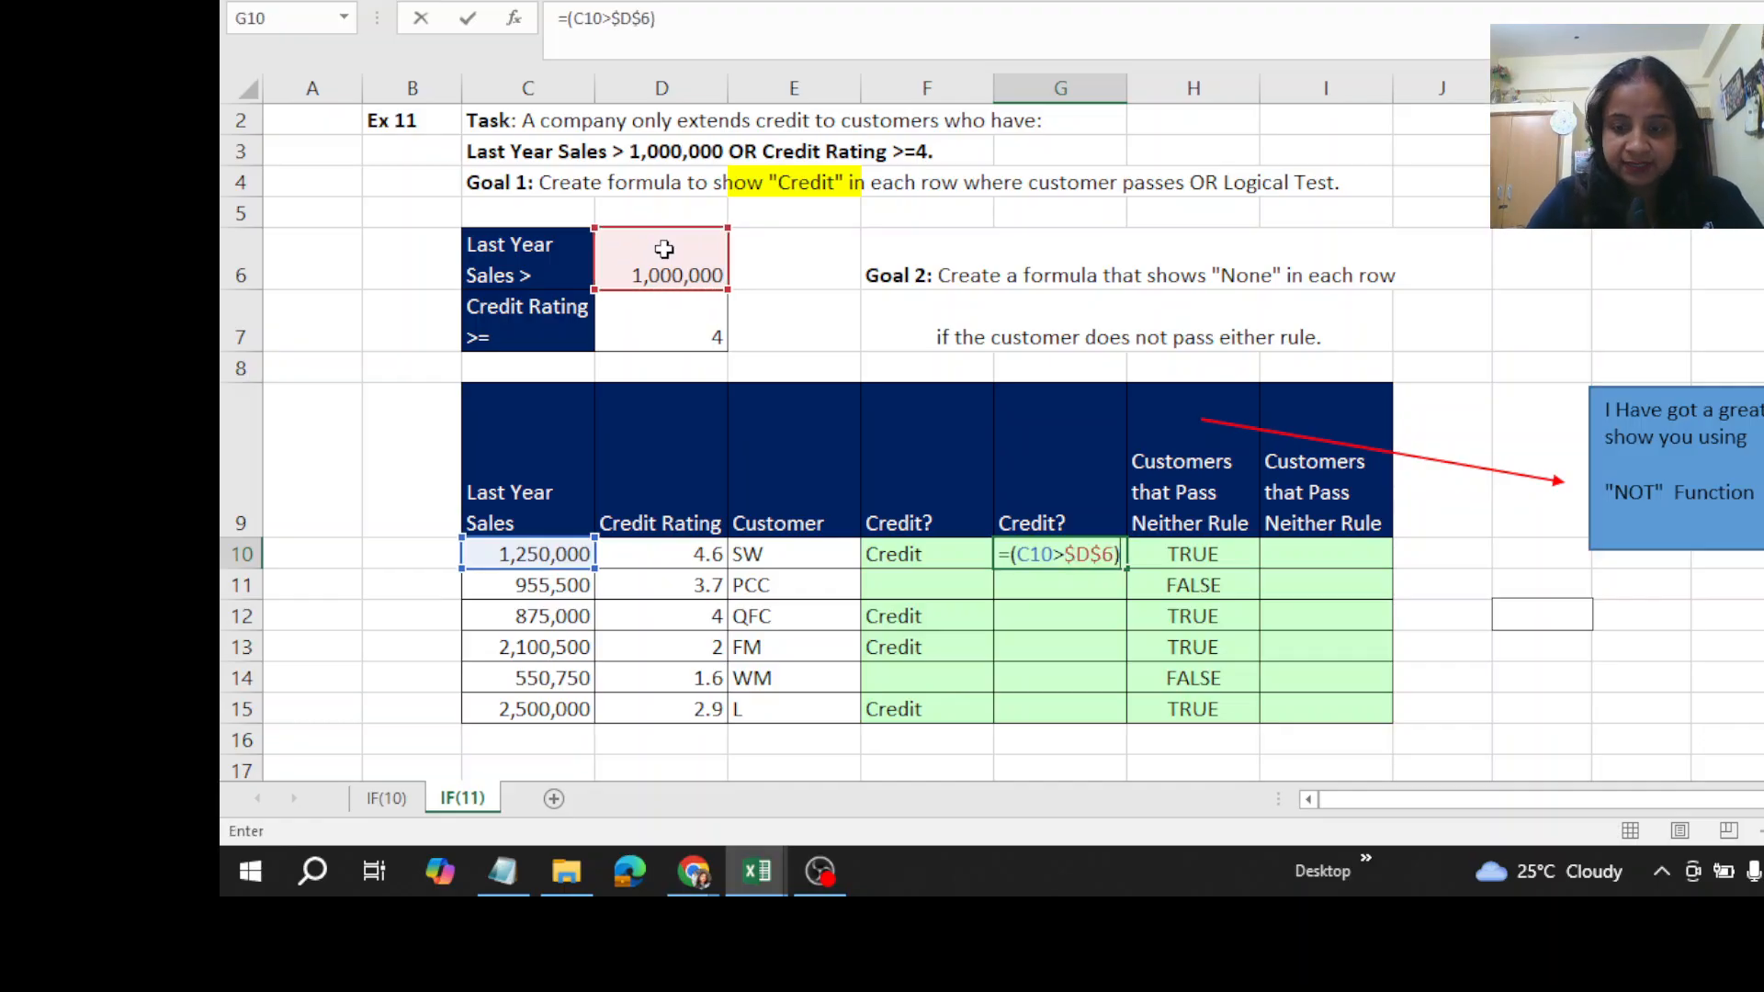
text(+)
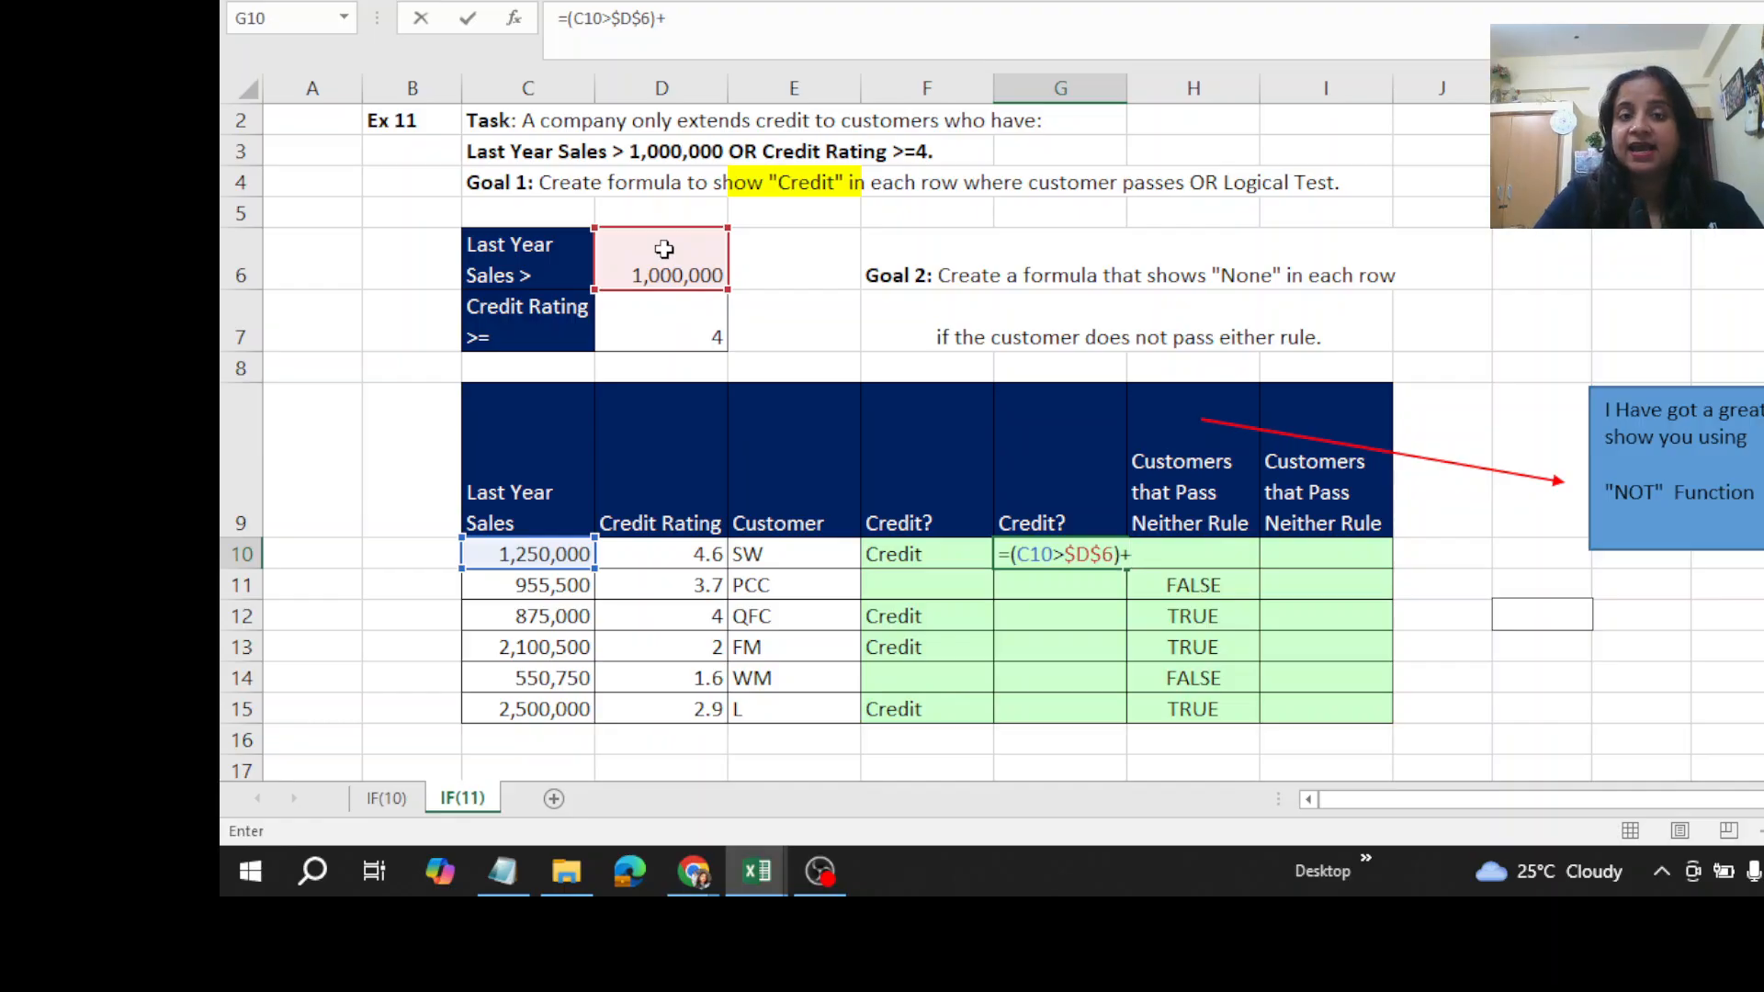
text(()
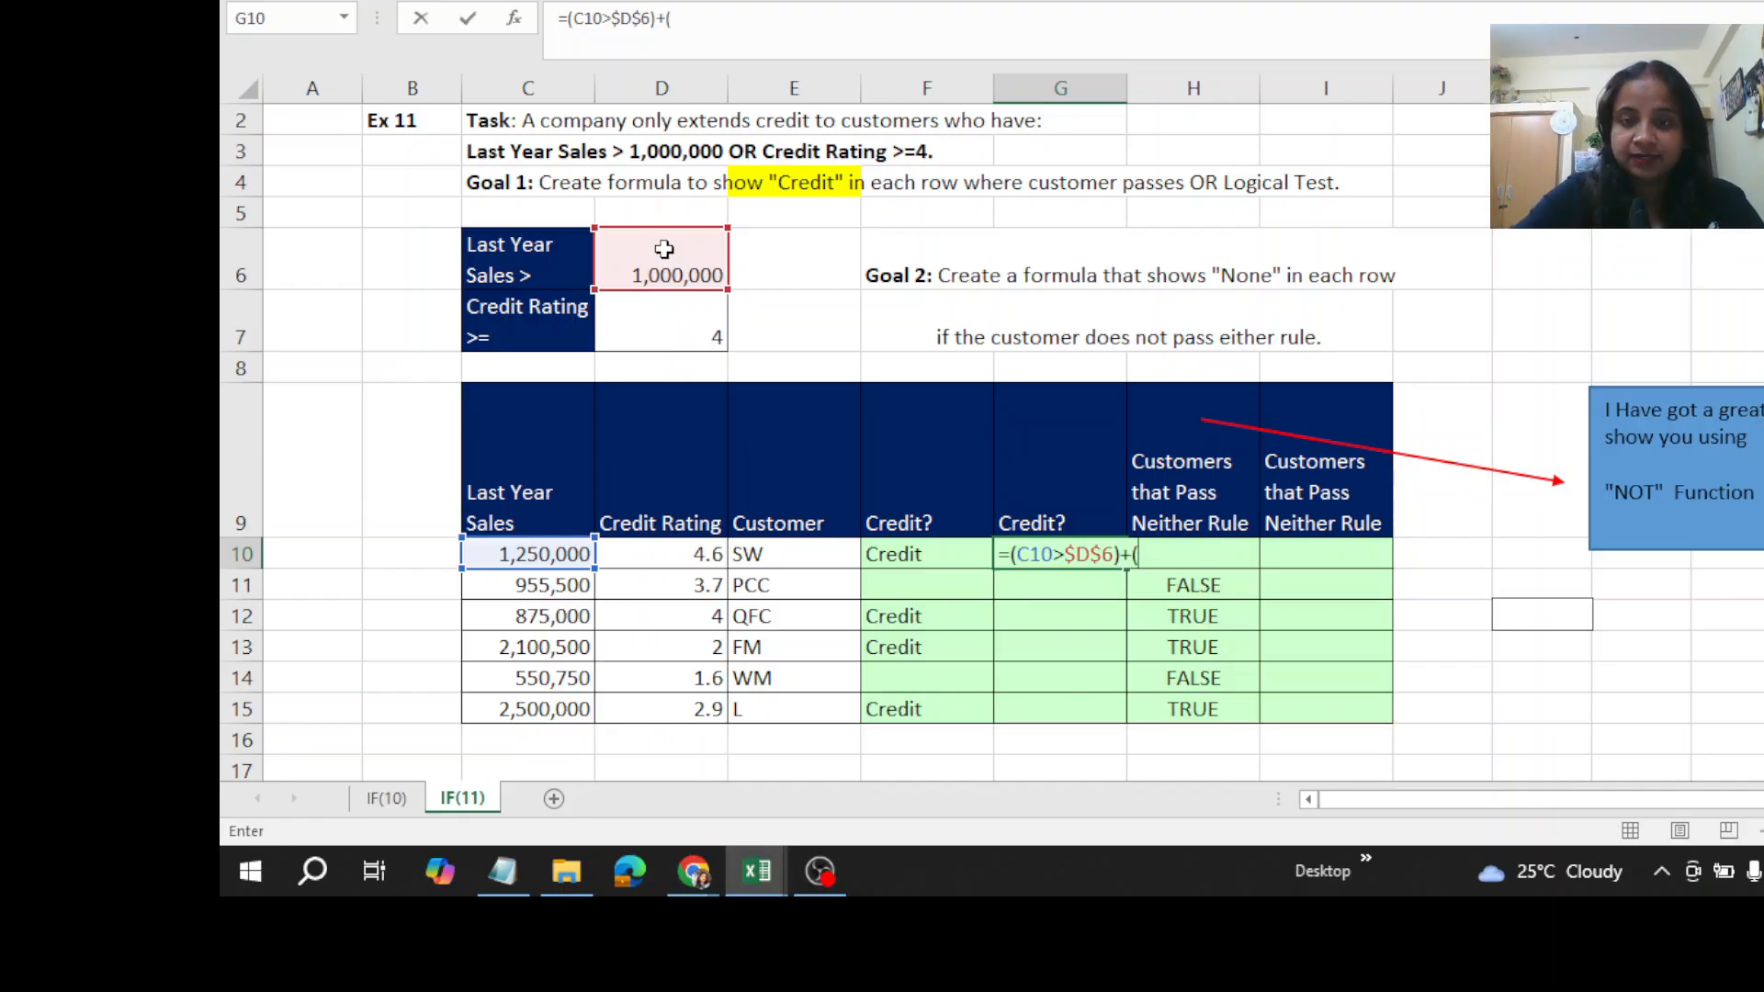
- Add the credit rating condition +(D10>=$D$7) to the formula in G10, enter it and fill it down through G15
click(692, 567)
text(>)
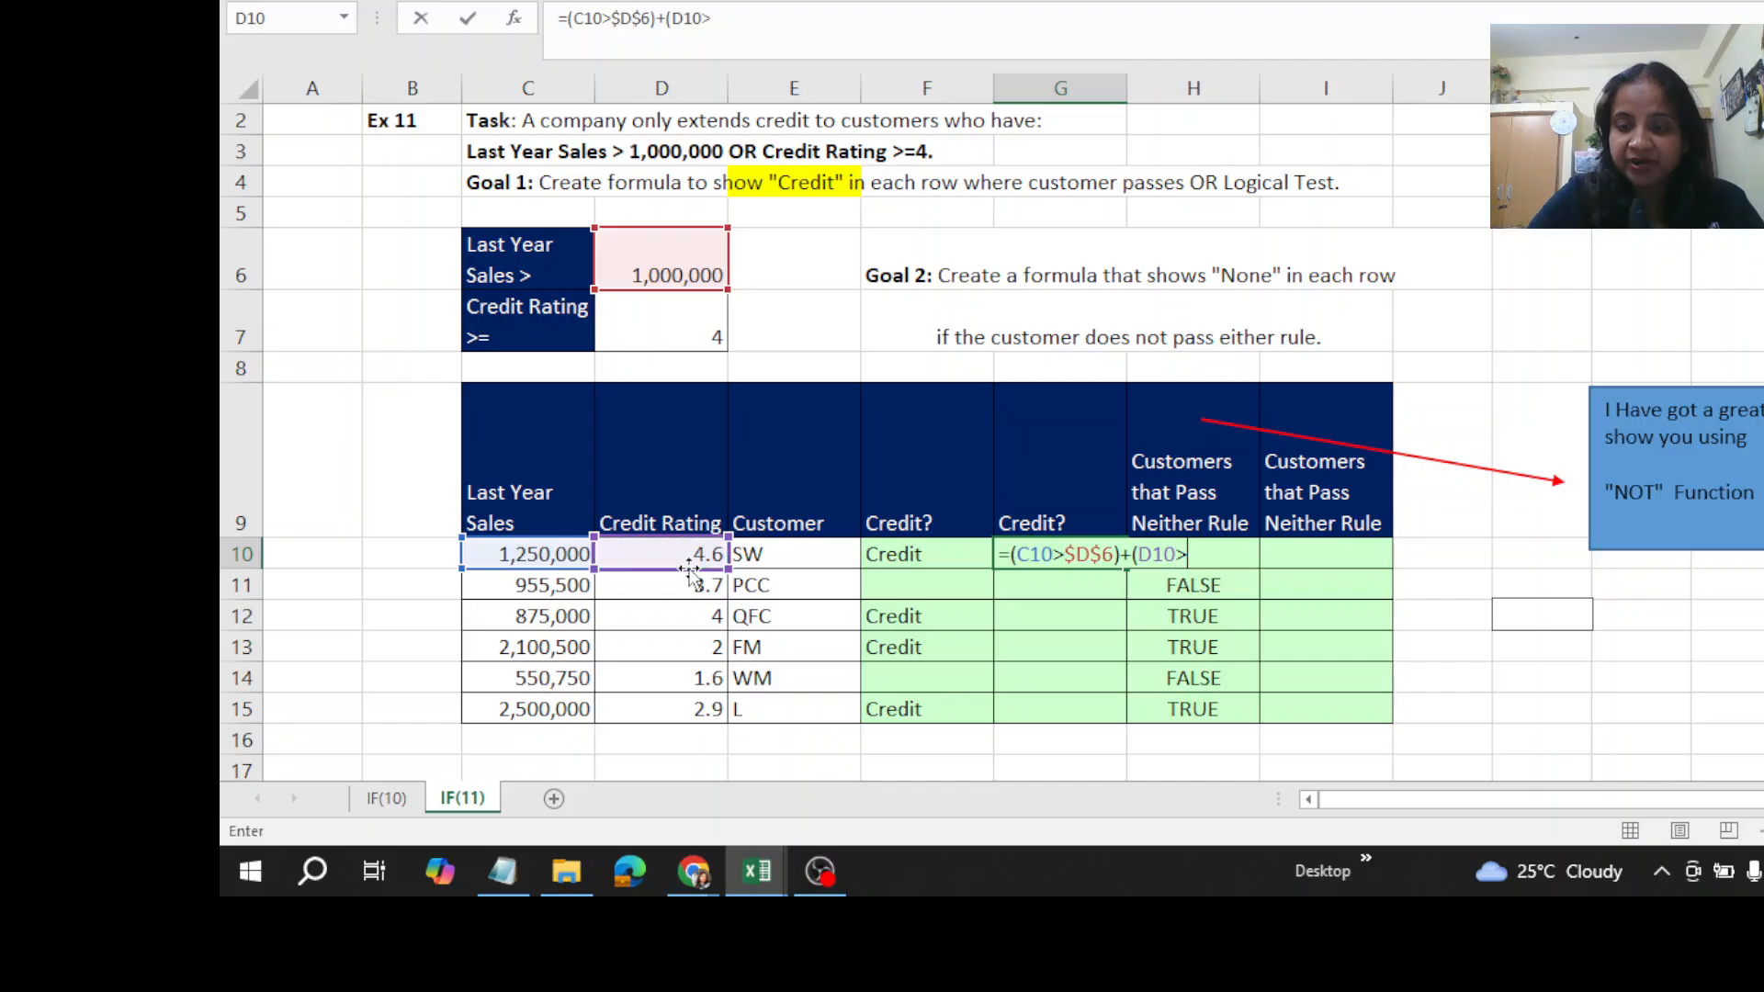
text(=)
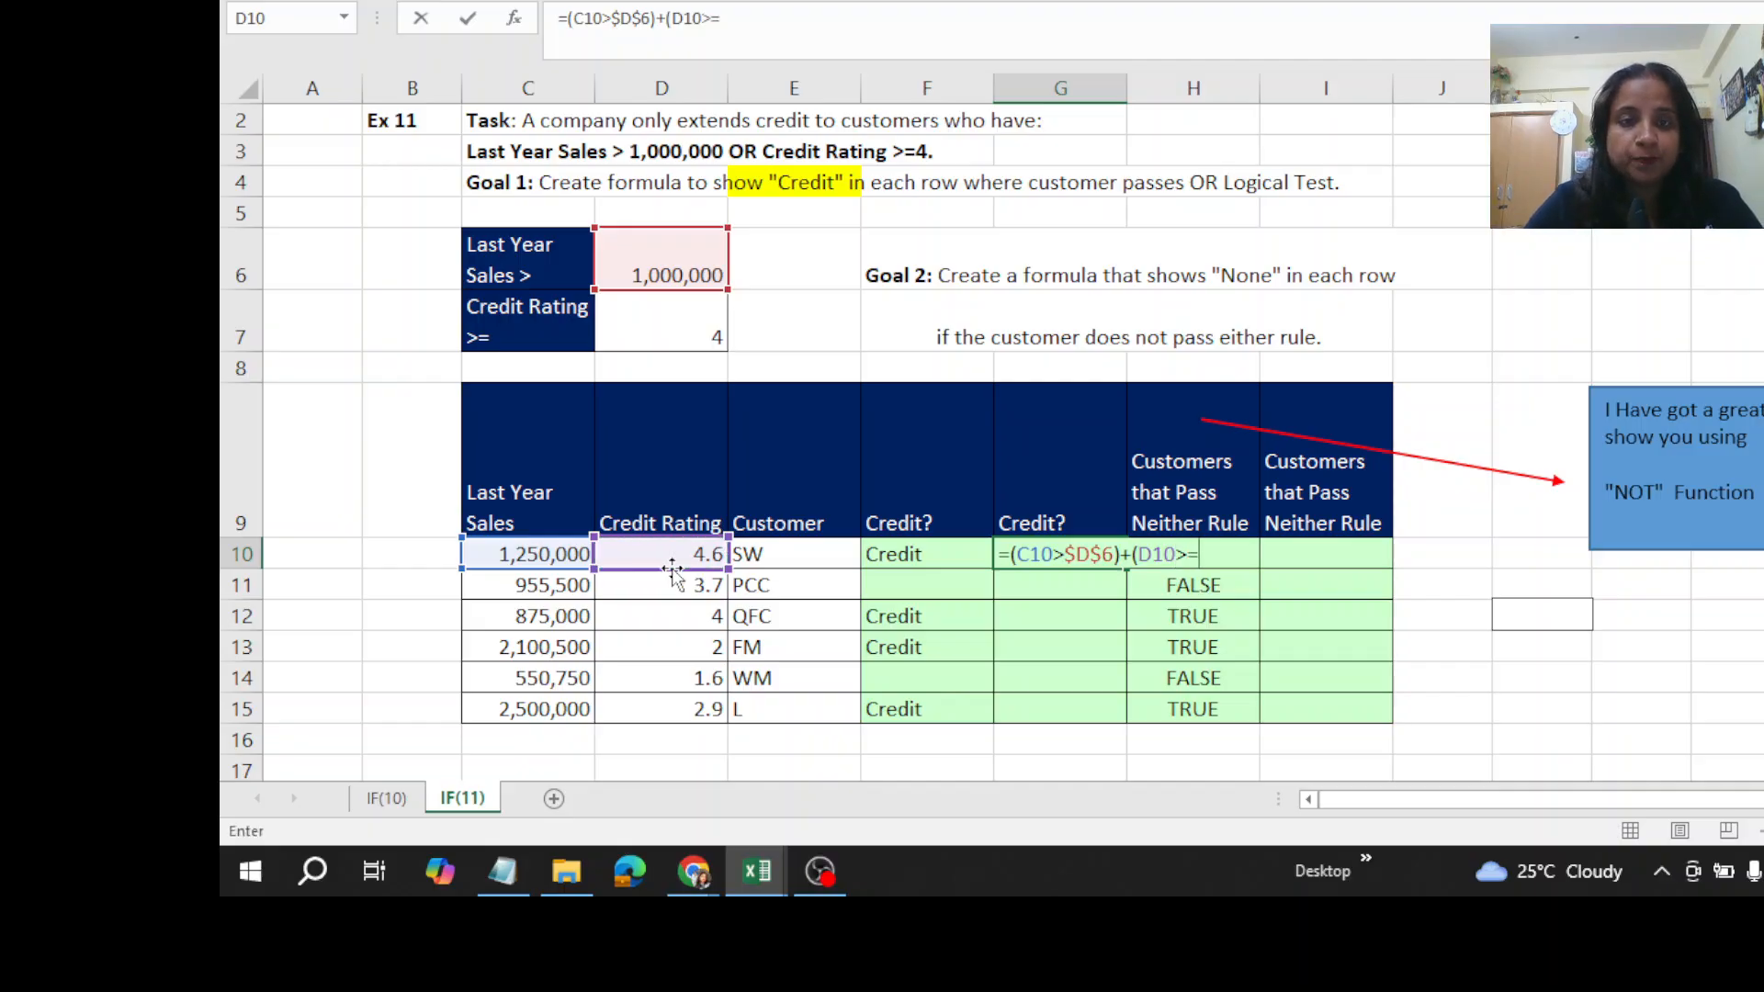
click(668, 341)
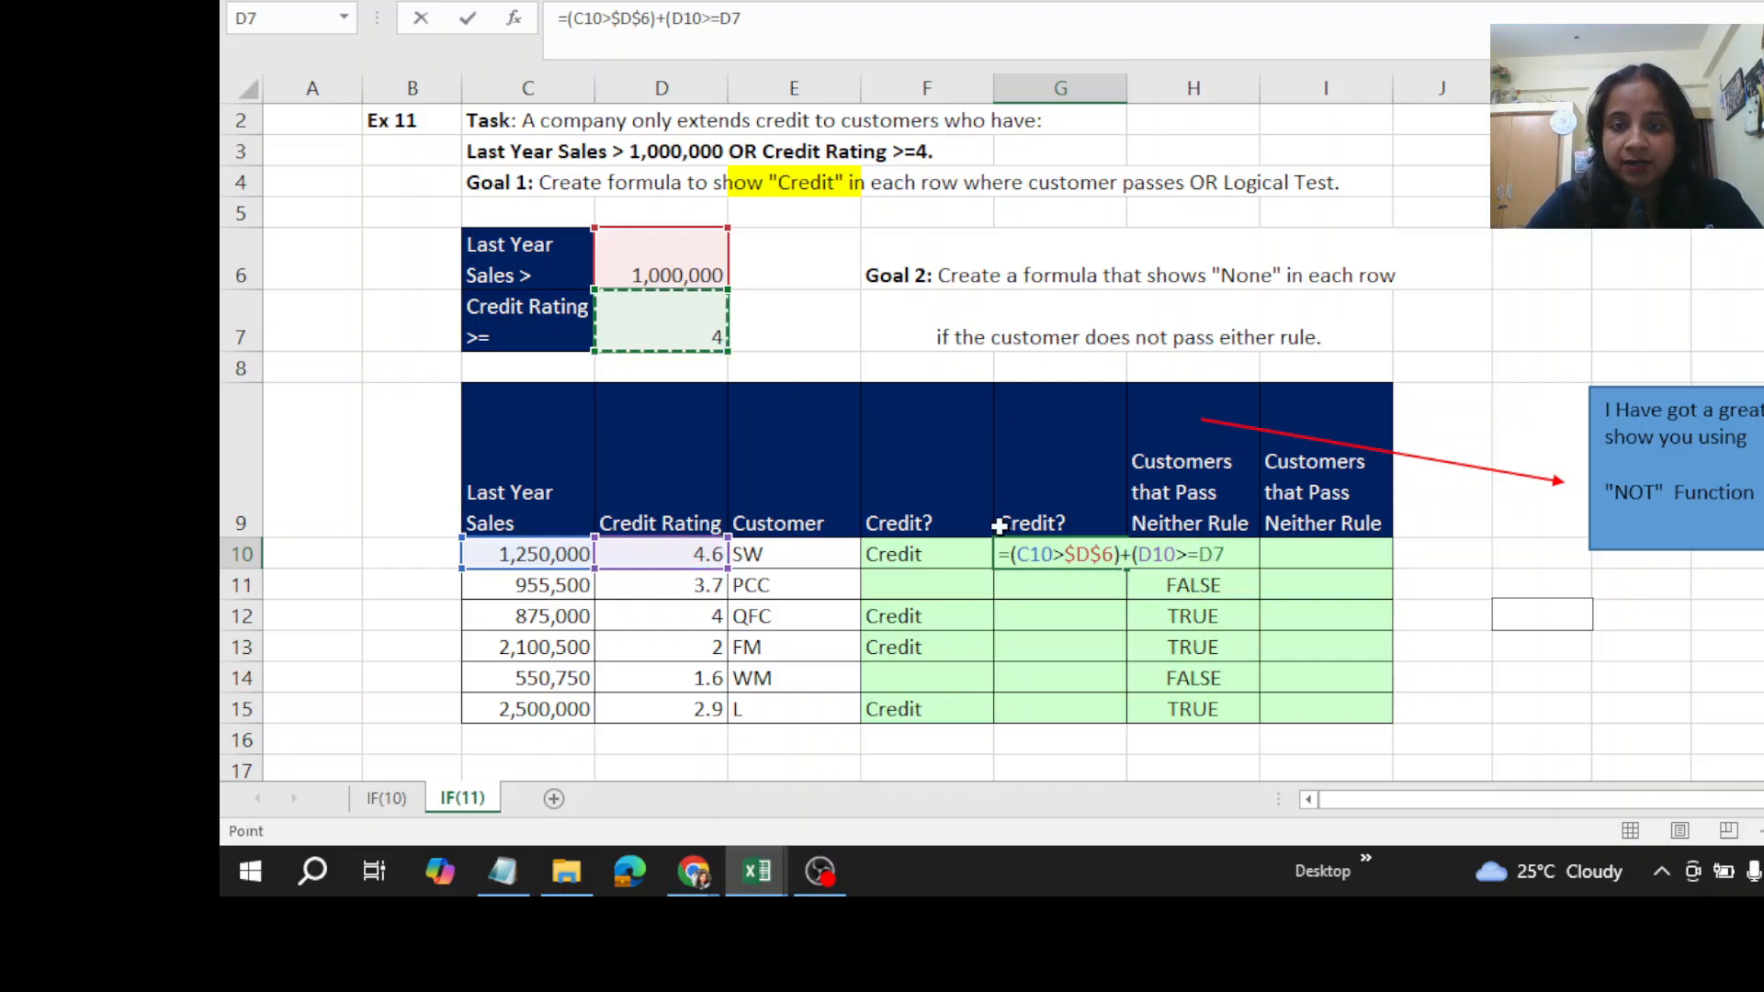
key(F4)
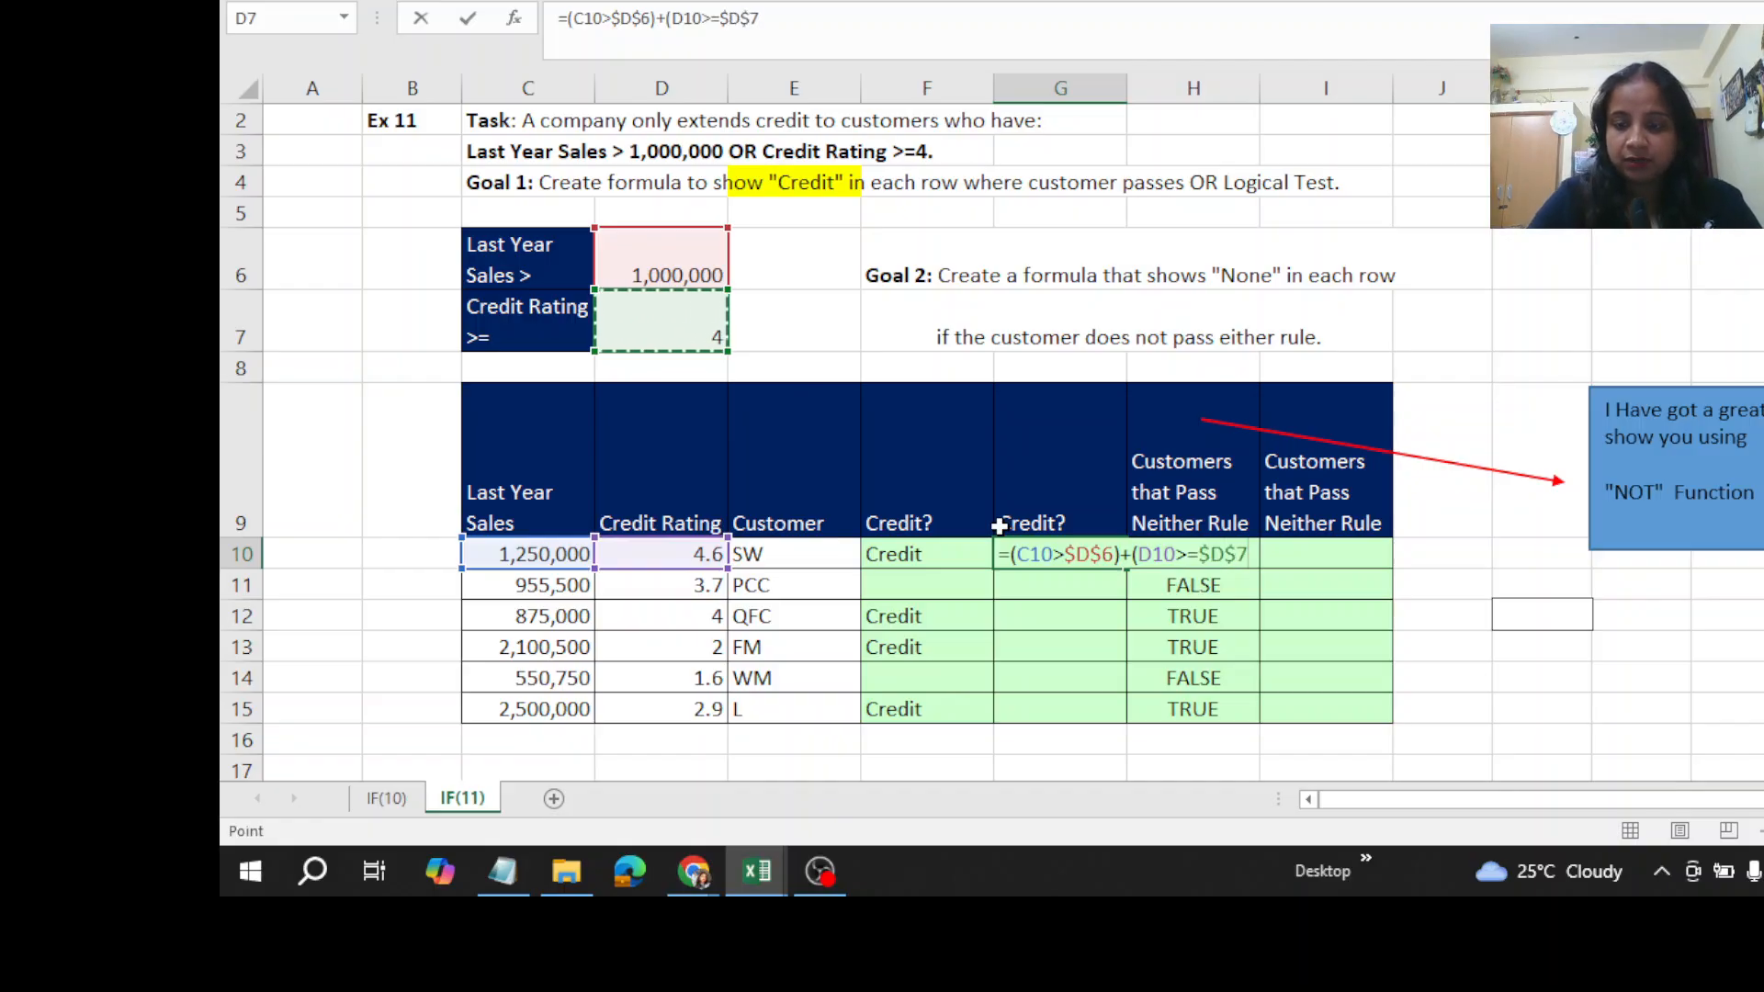
text())
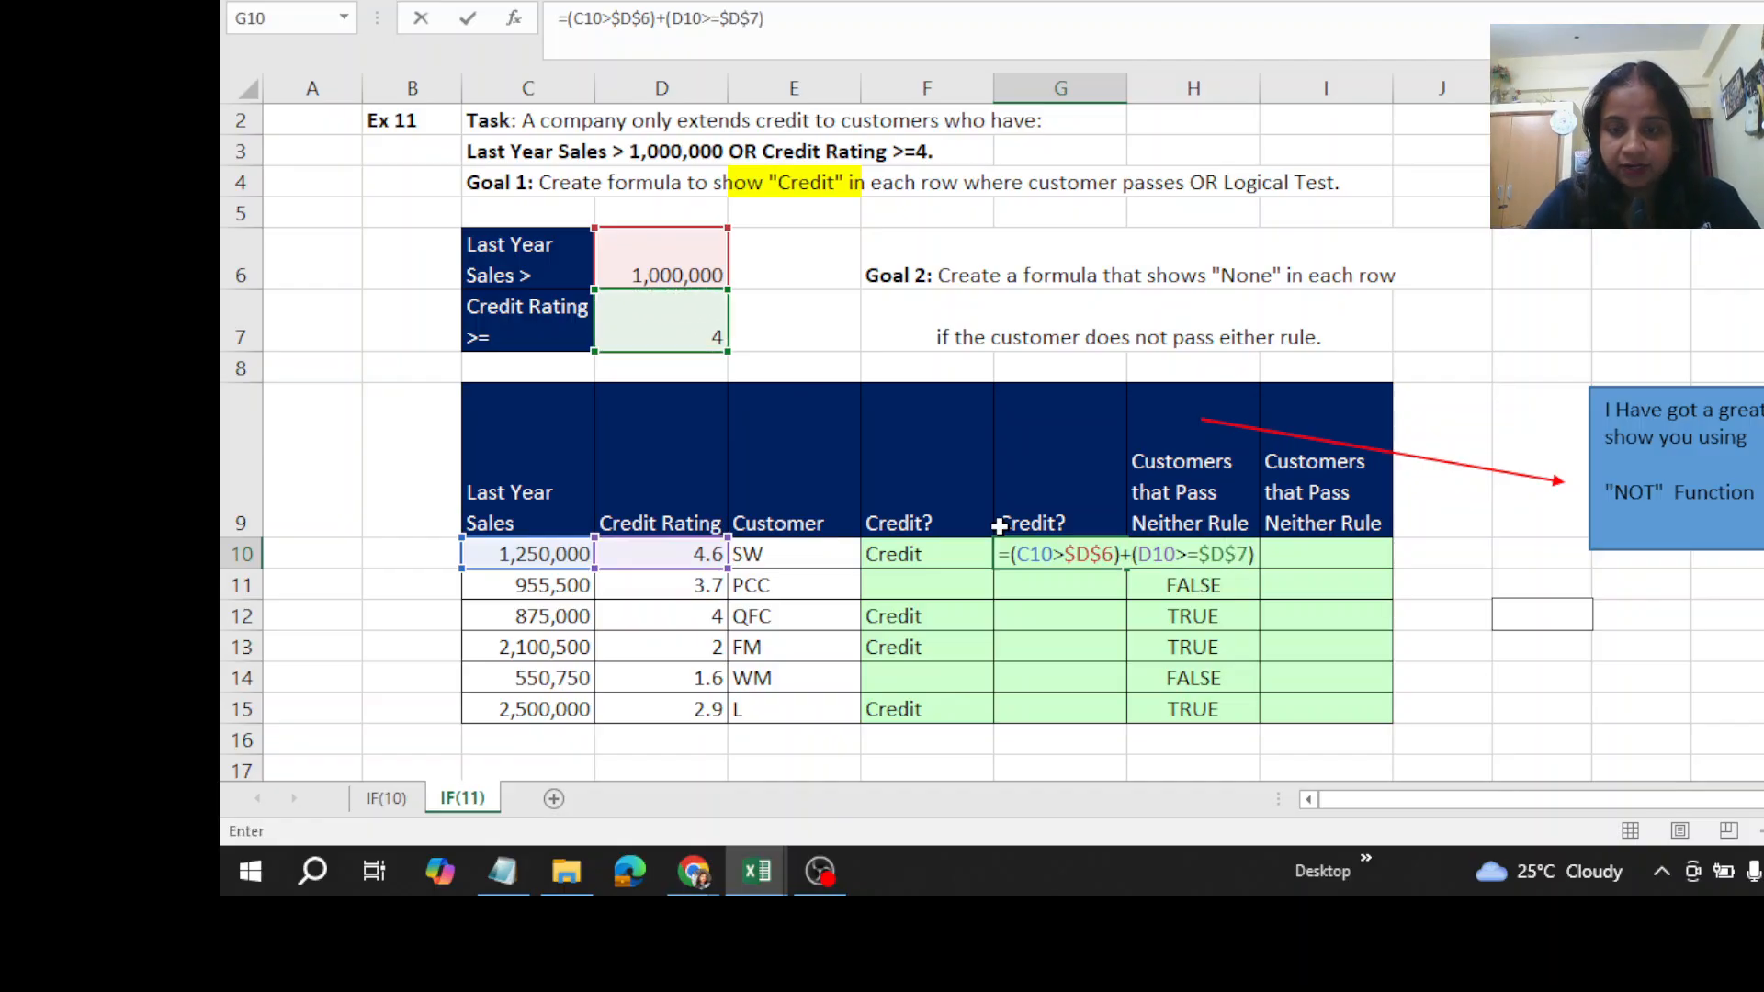
key(ctrl+Return)
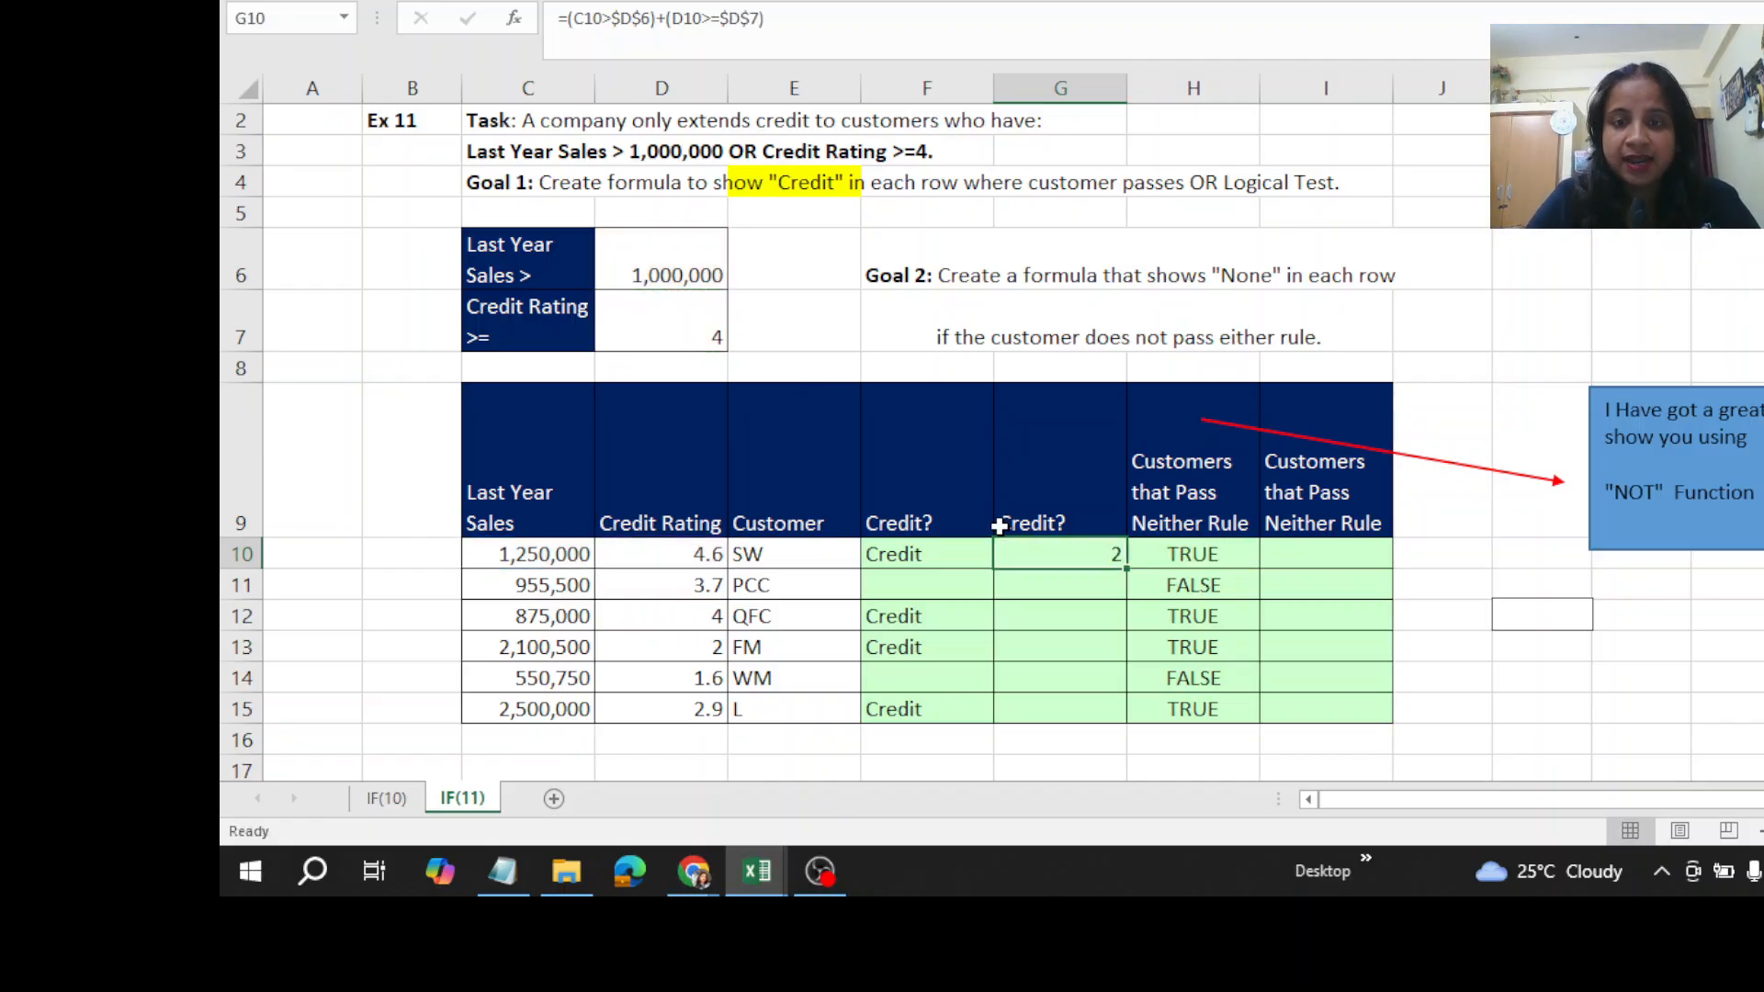
double_click(1125, 570)
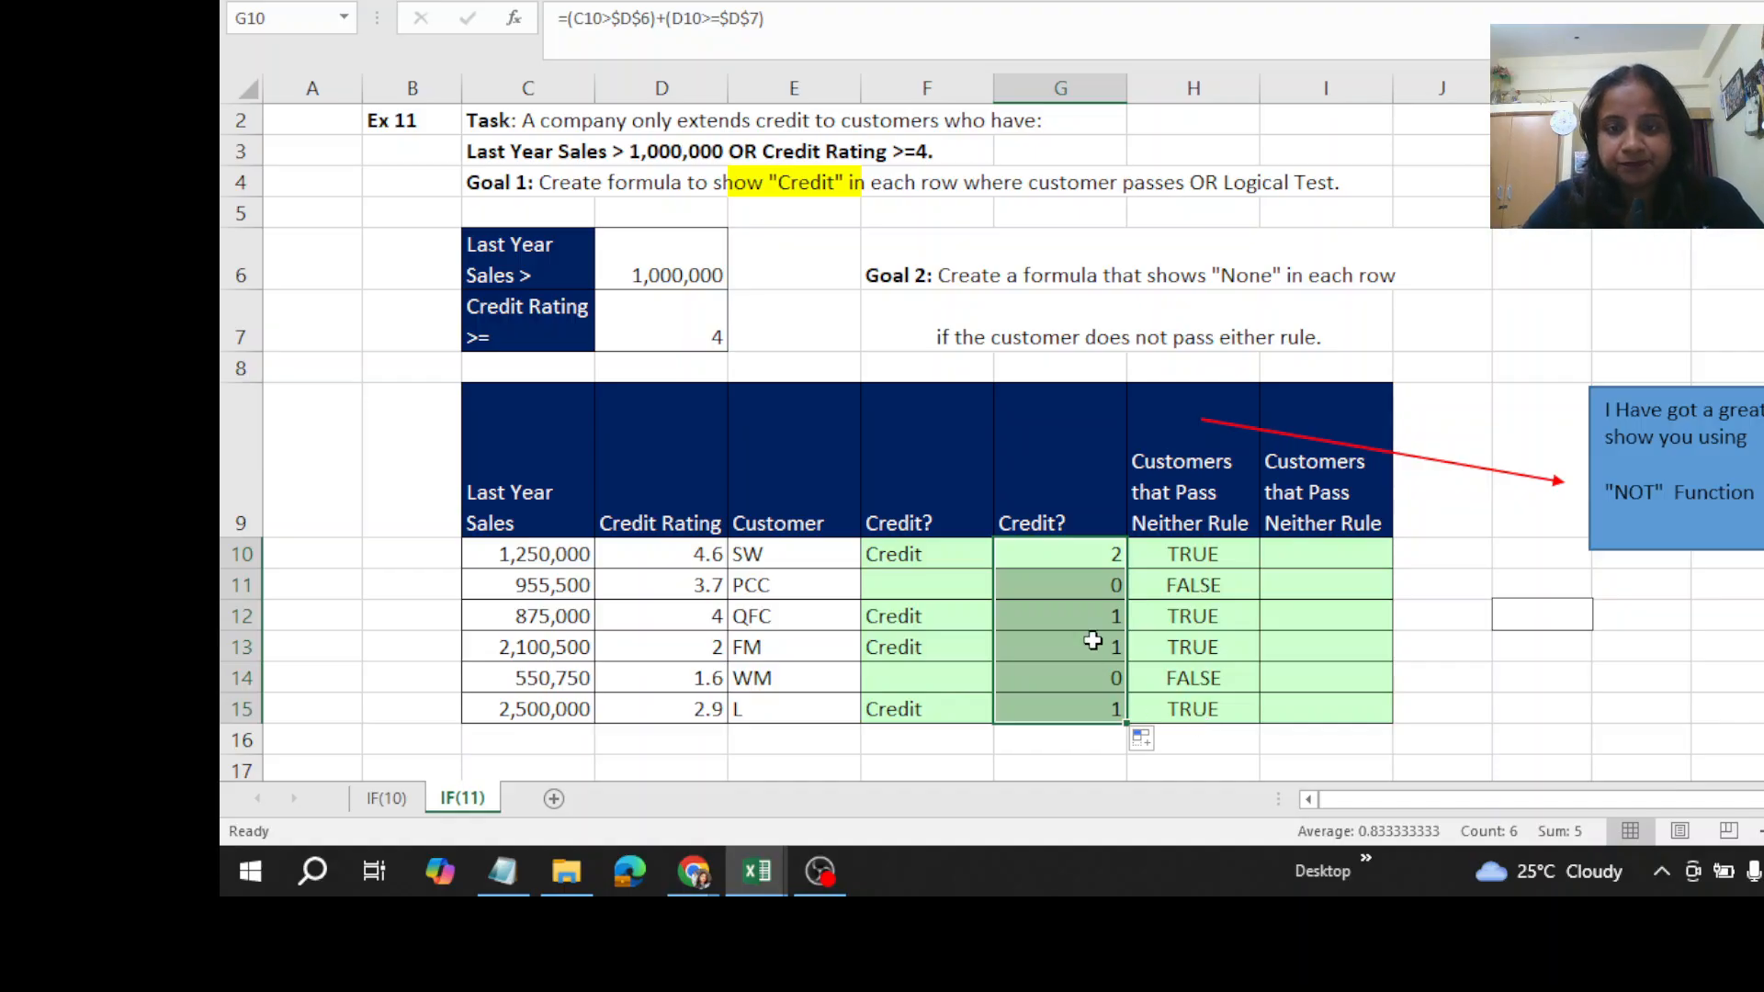
- Wrap the added conditions in G10 in an IF function so (C10>$D$6)+(D10>=$D$7) becomes its logical test
click(1055, 566)
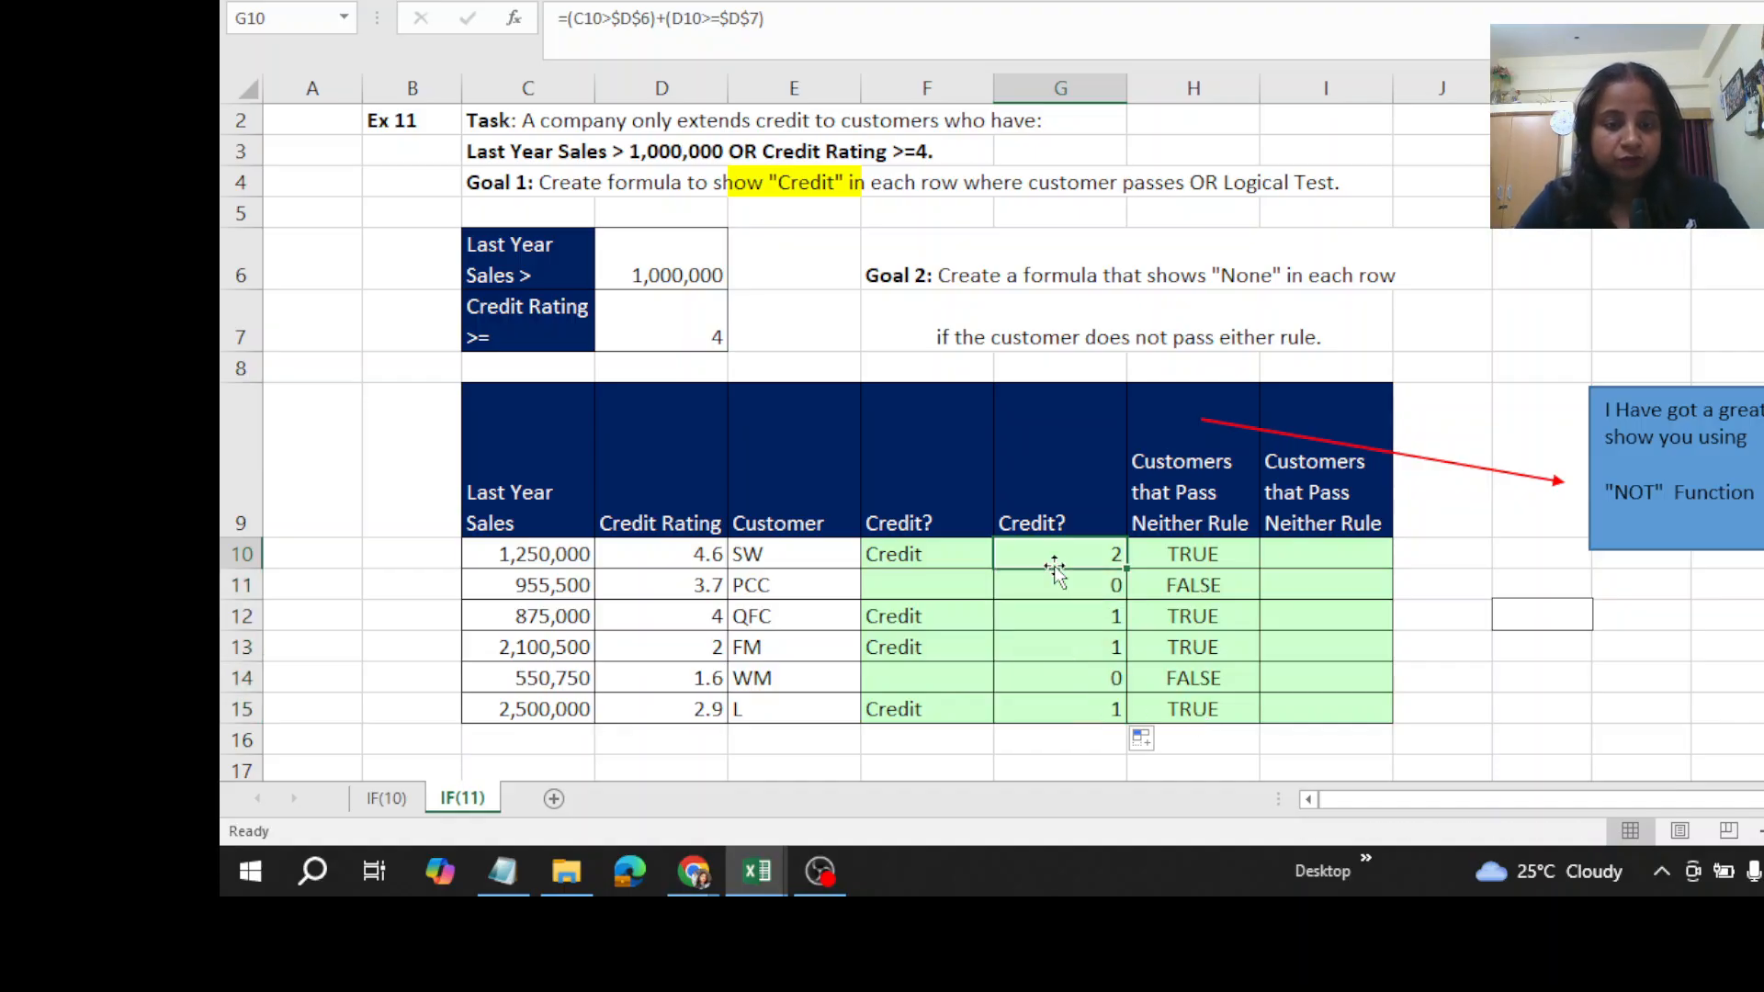
double_click(1055, 566)
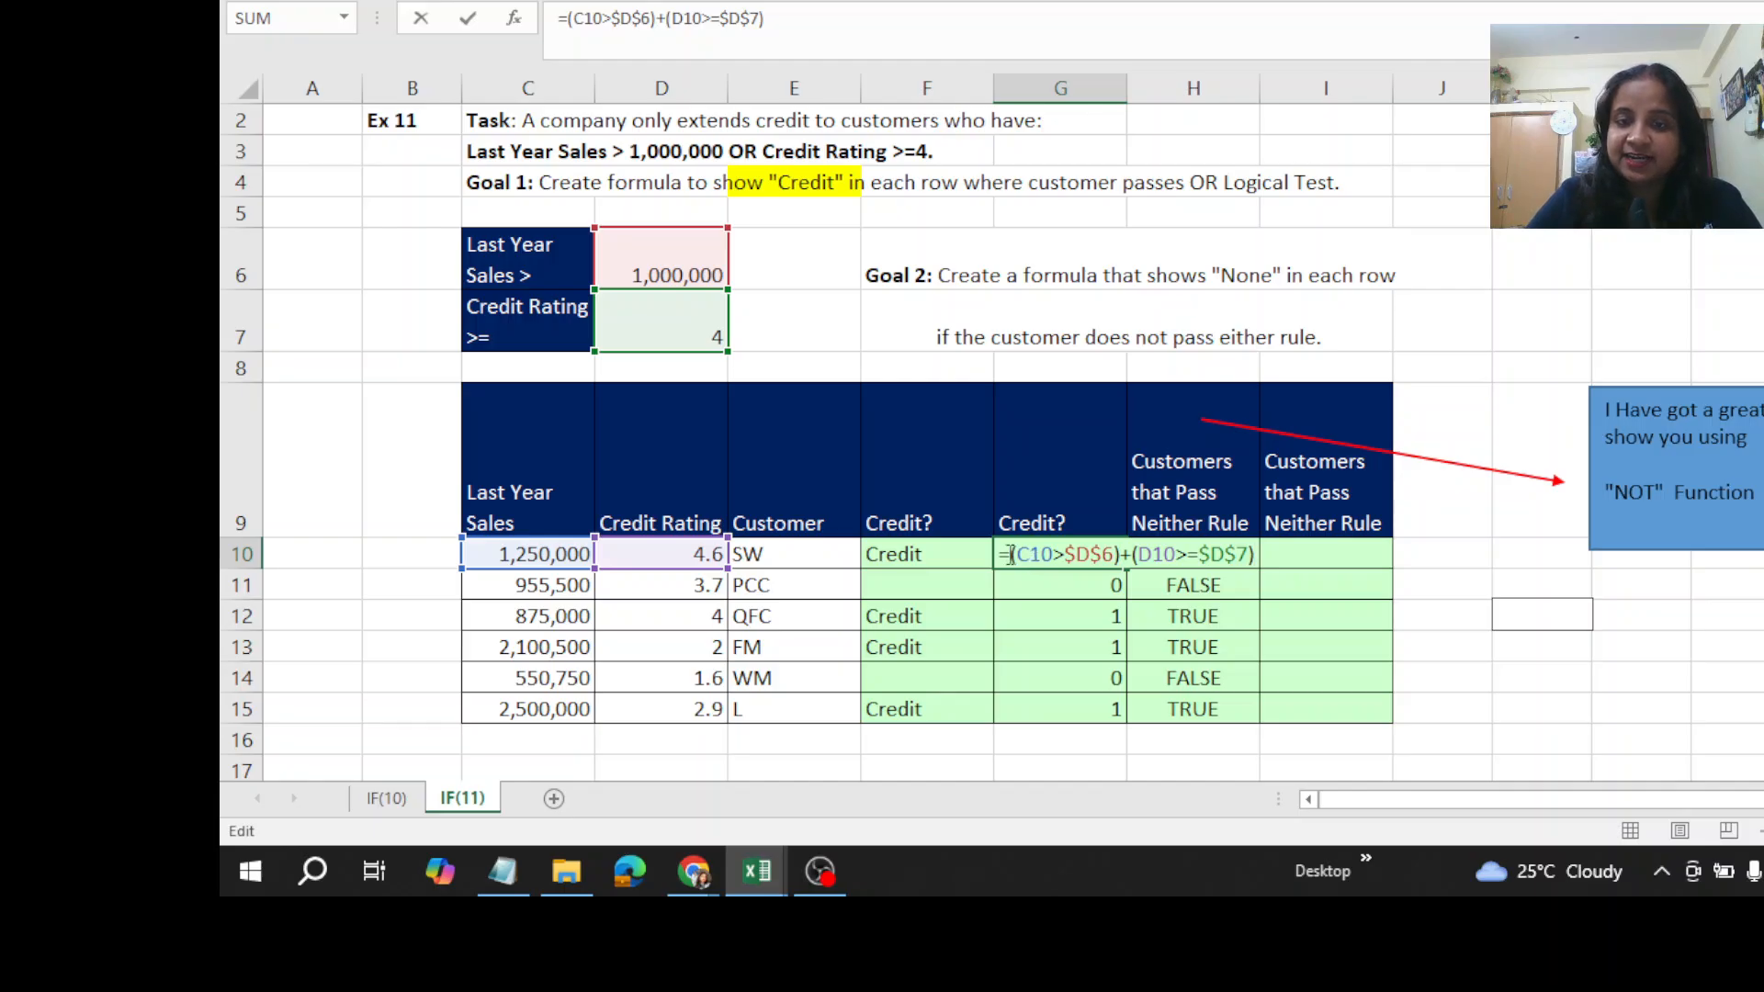
key(Home)
key(Right)
text(if)
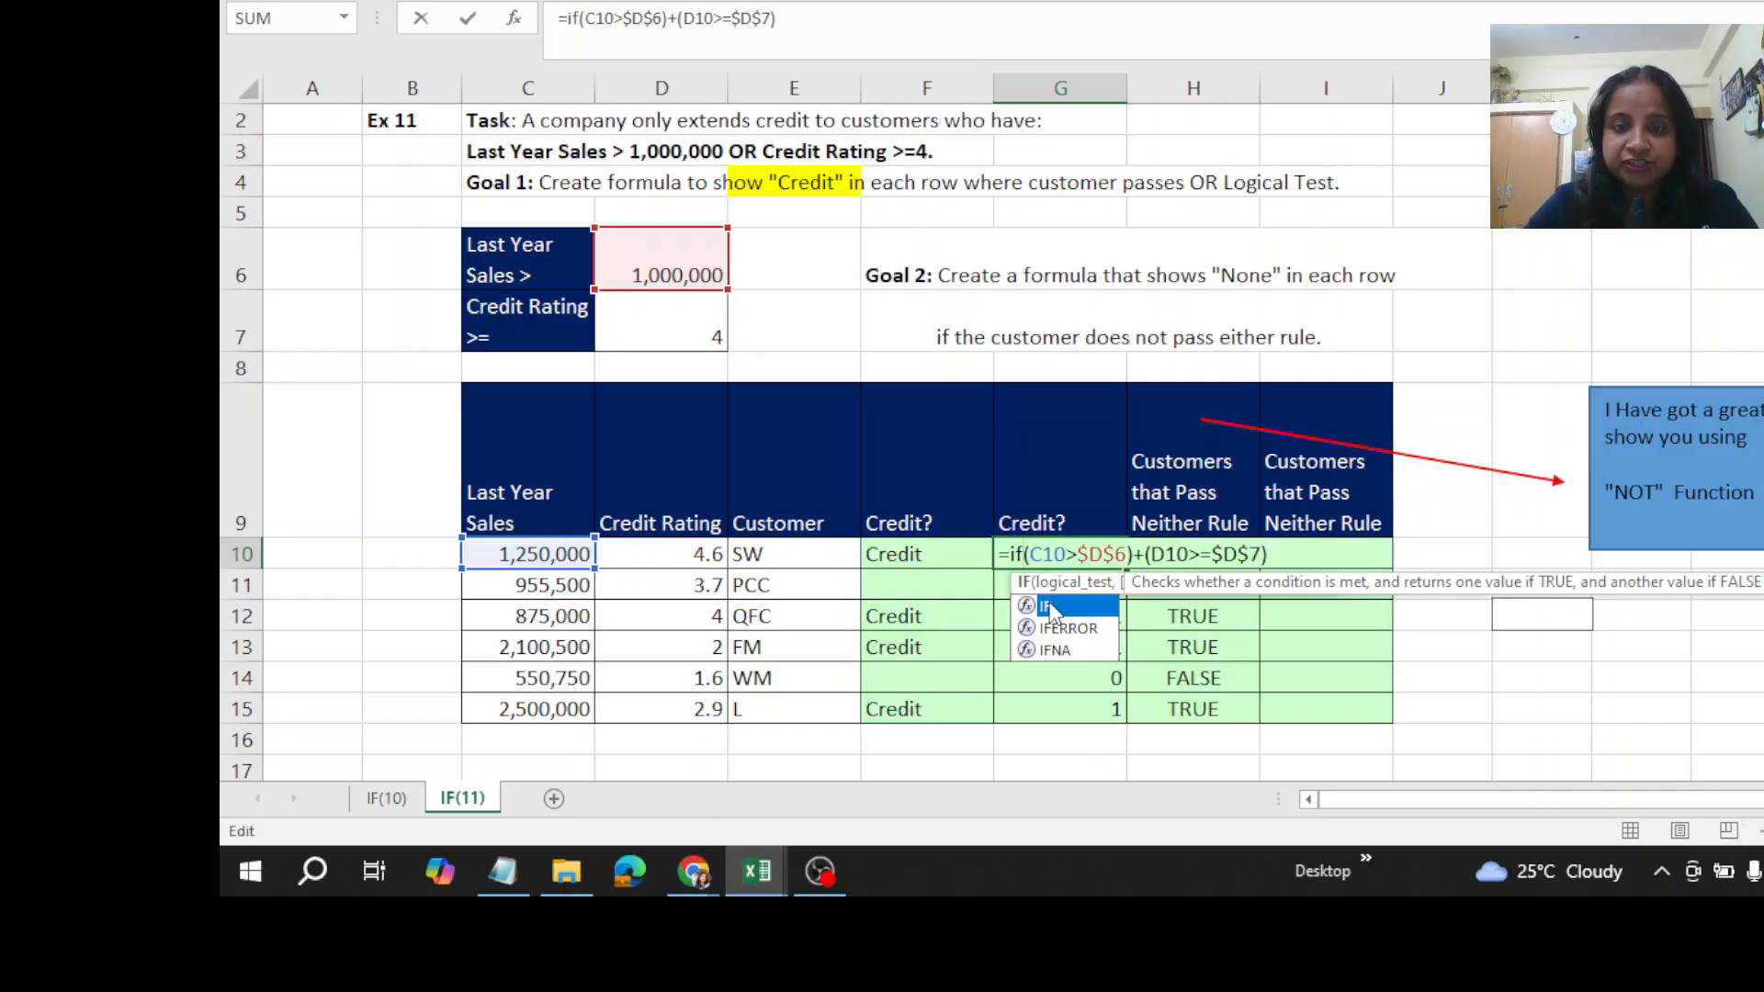
double_click(1049, 605)
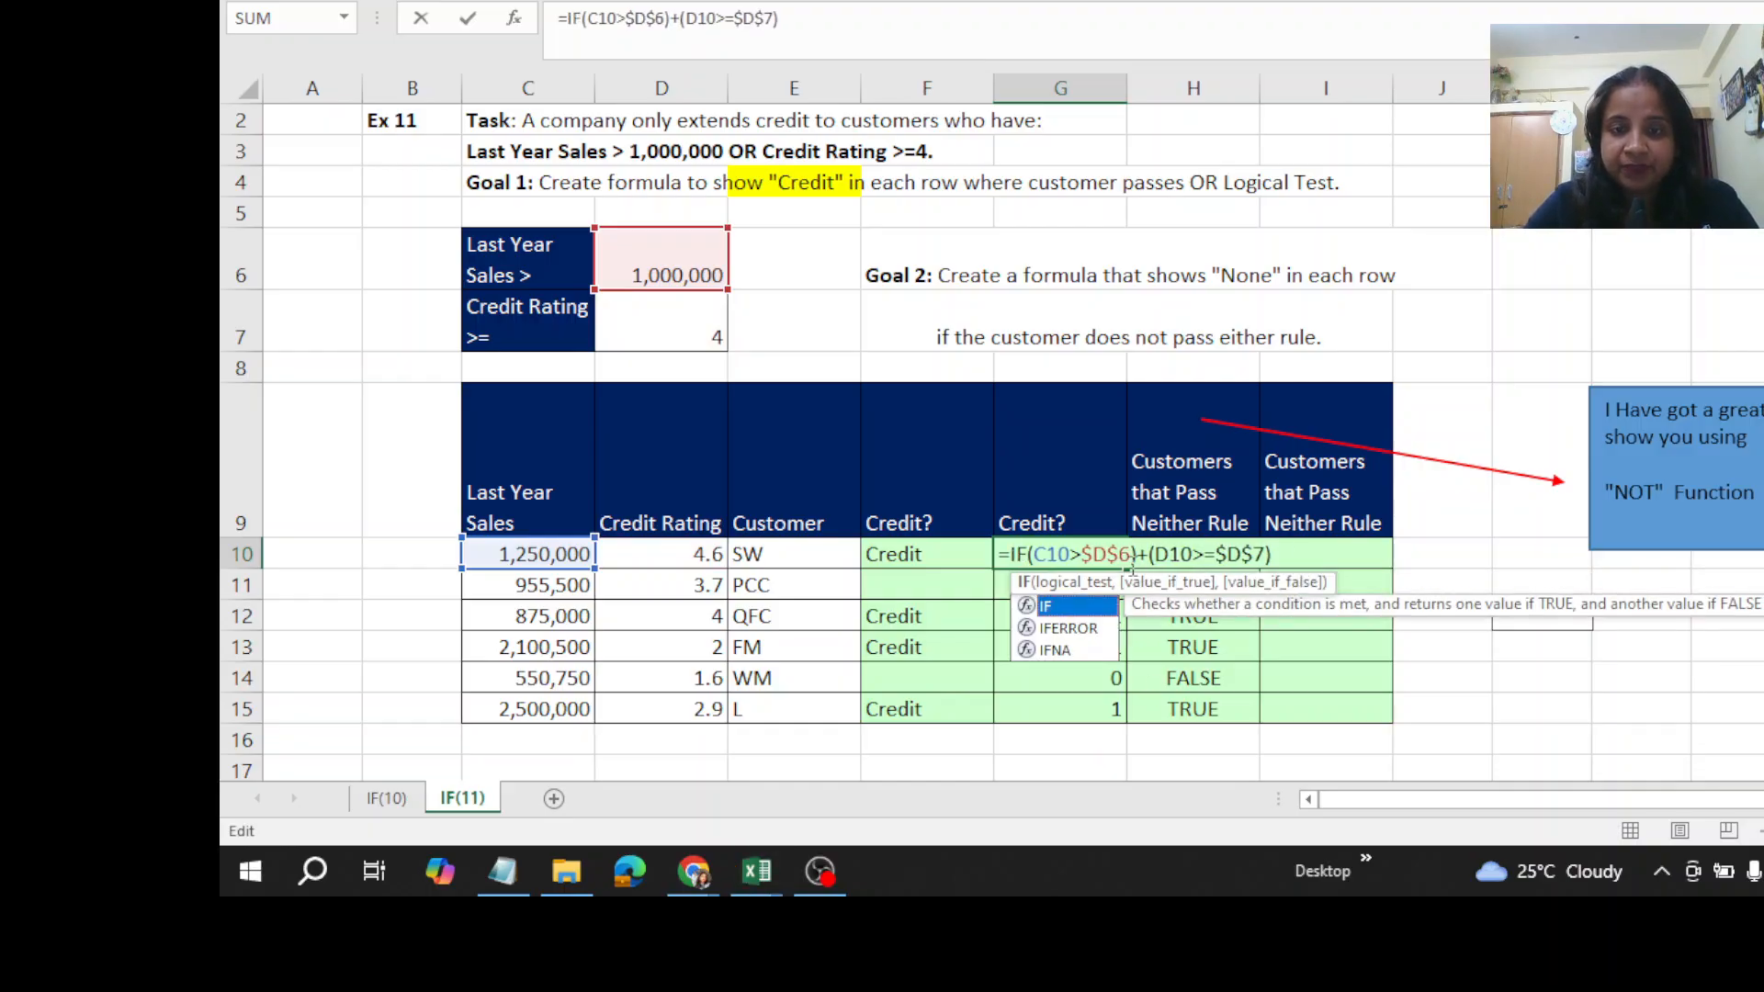
click(1030, 558)
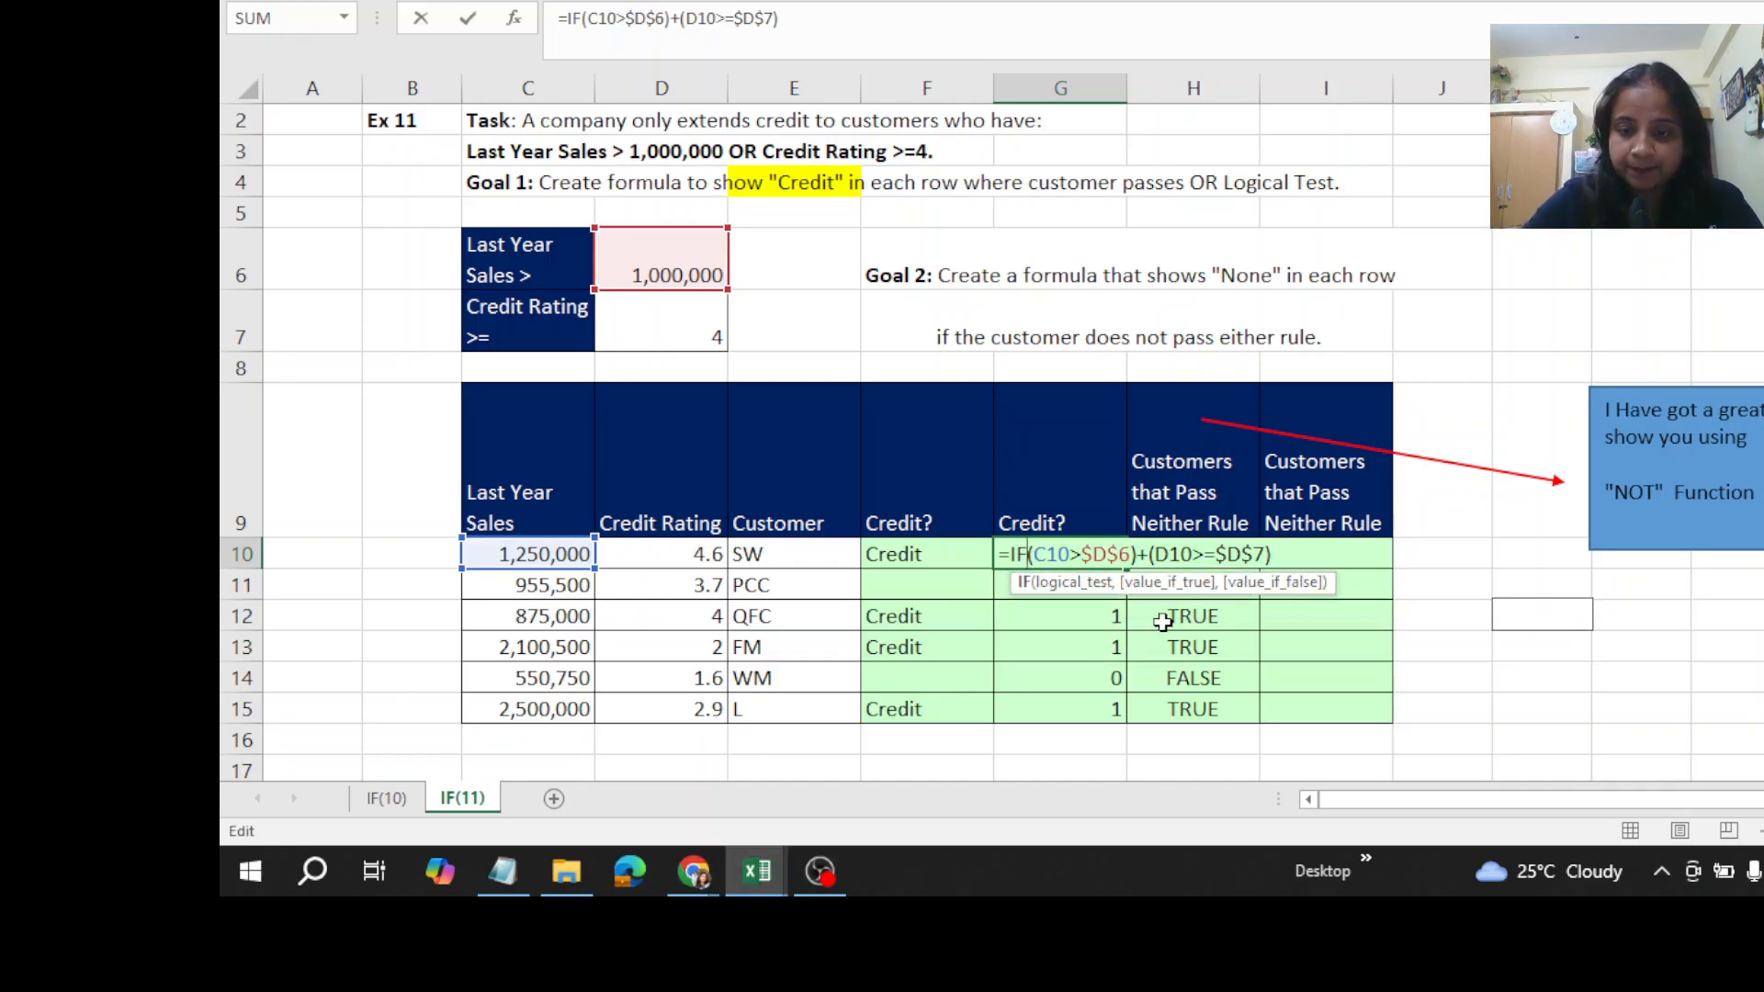
text((D10>=$D$7))
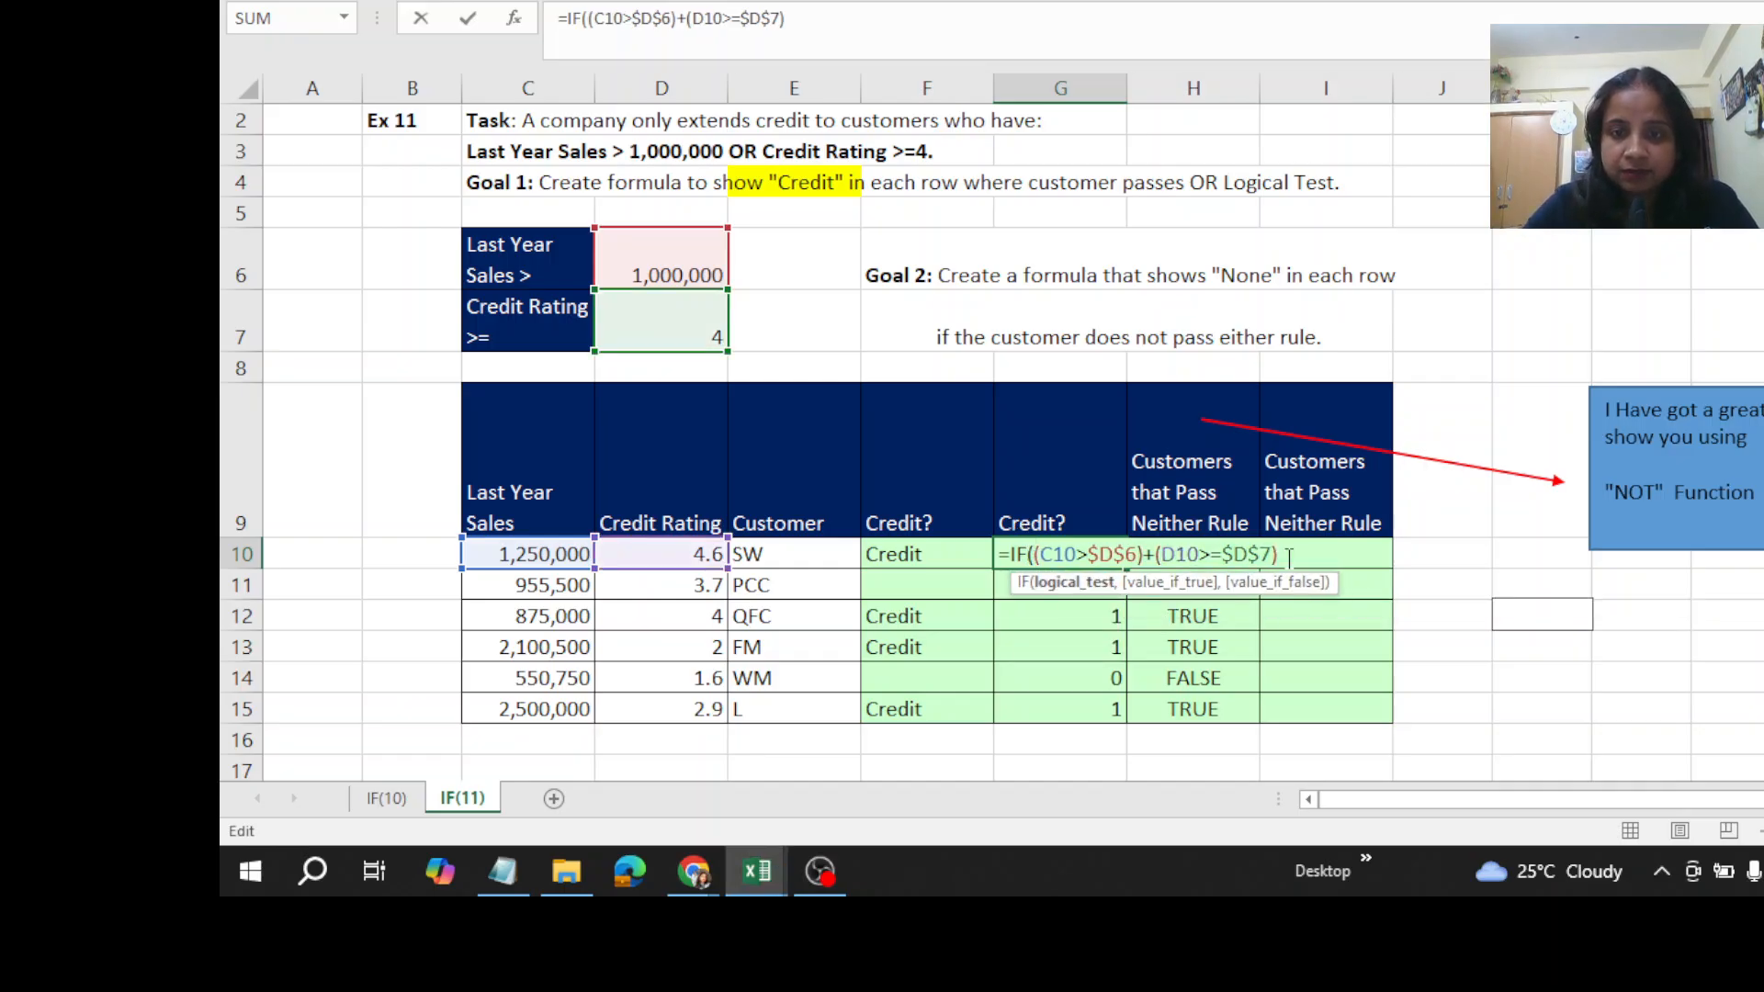
text(,)
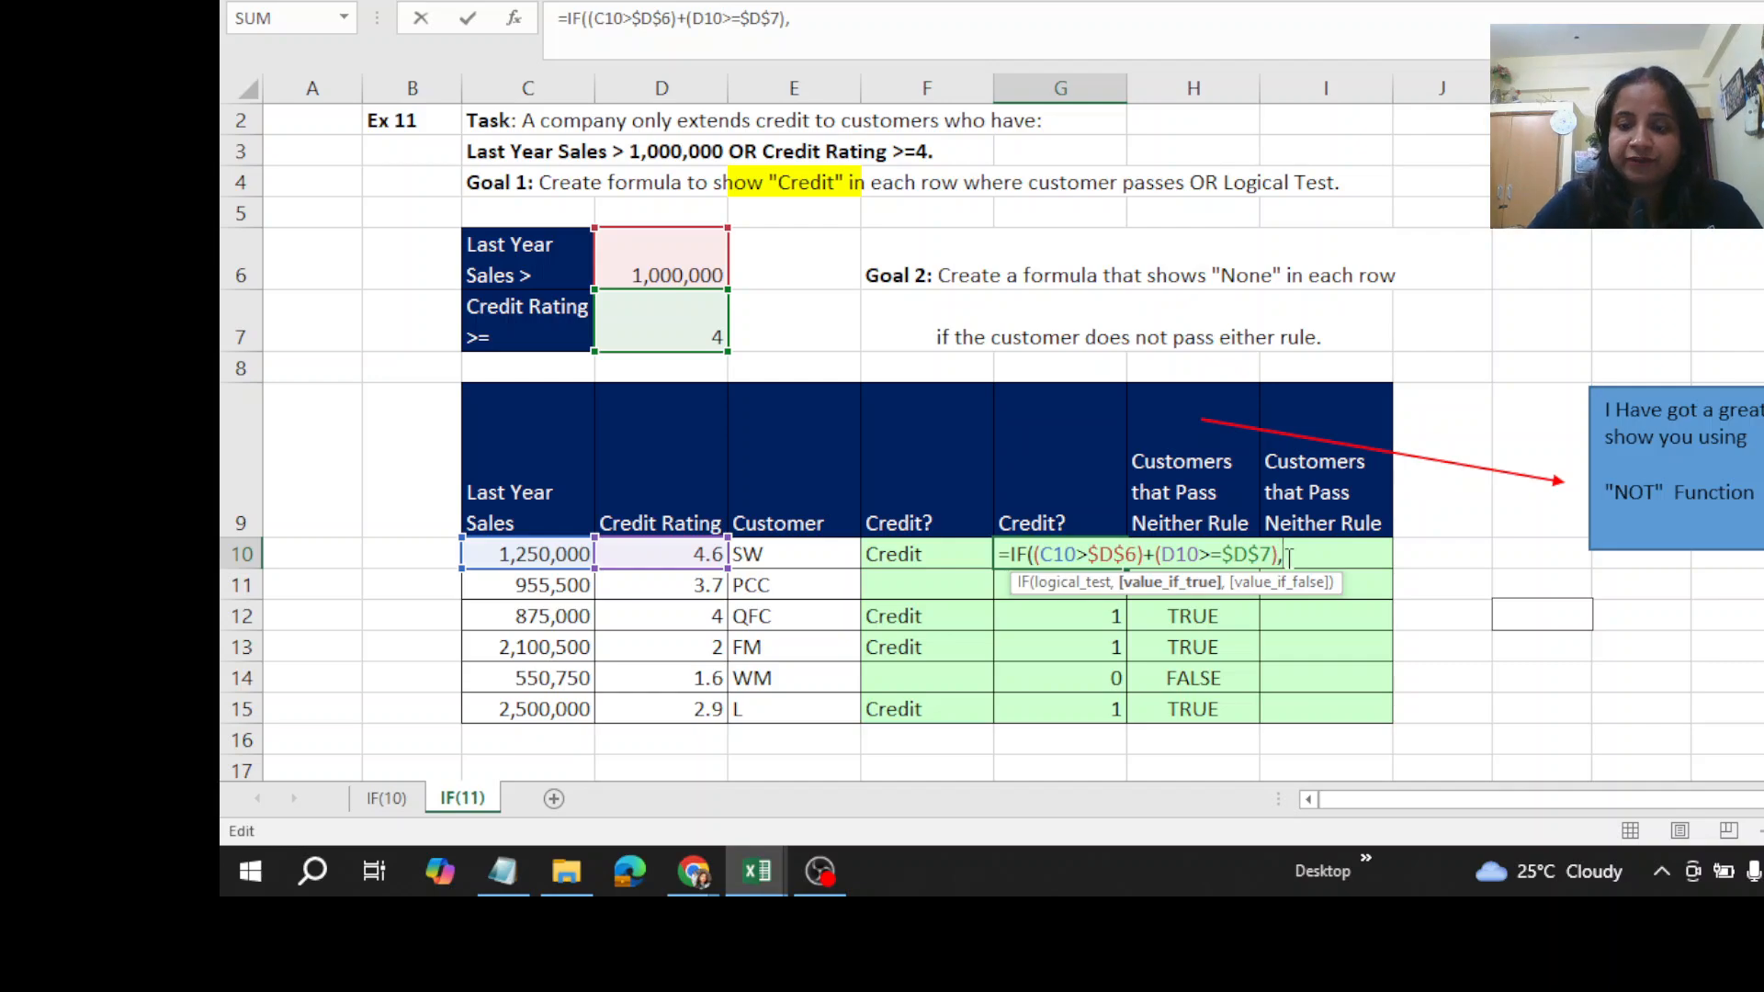
text("C)
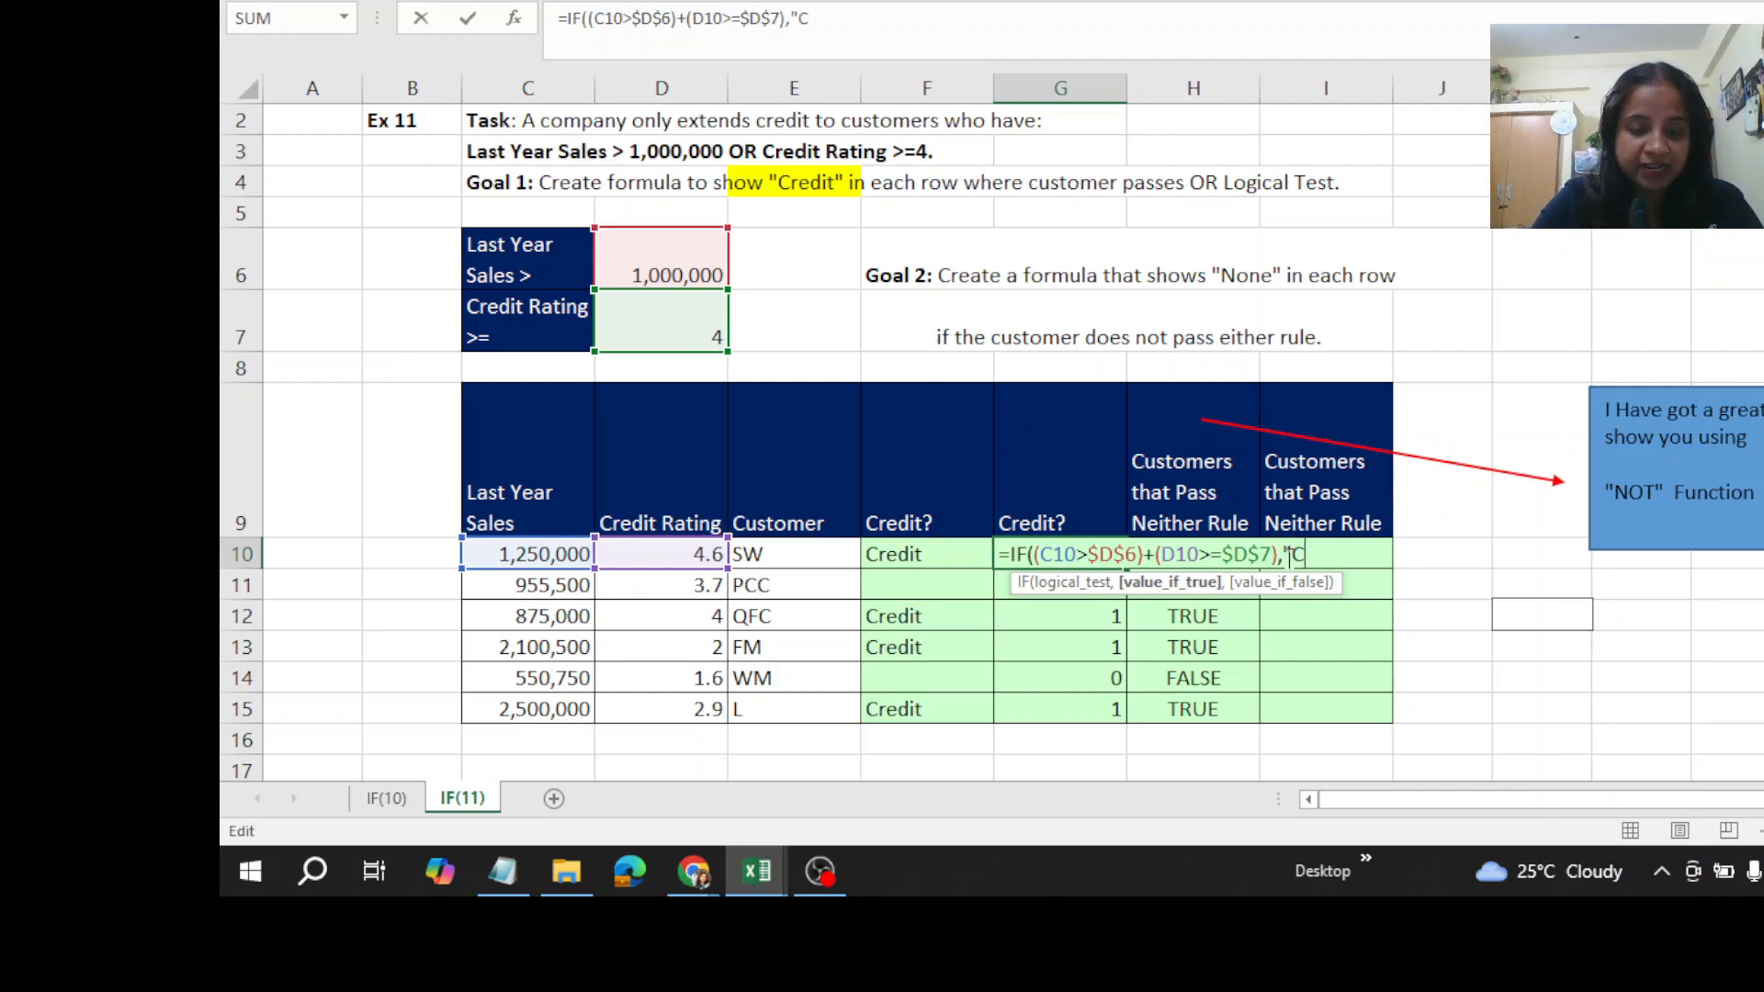
text(redit")
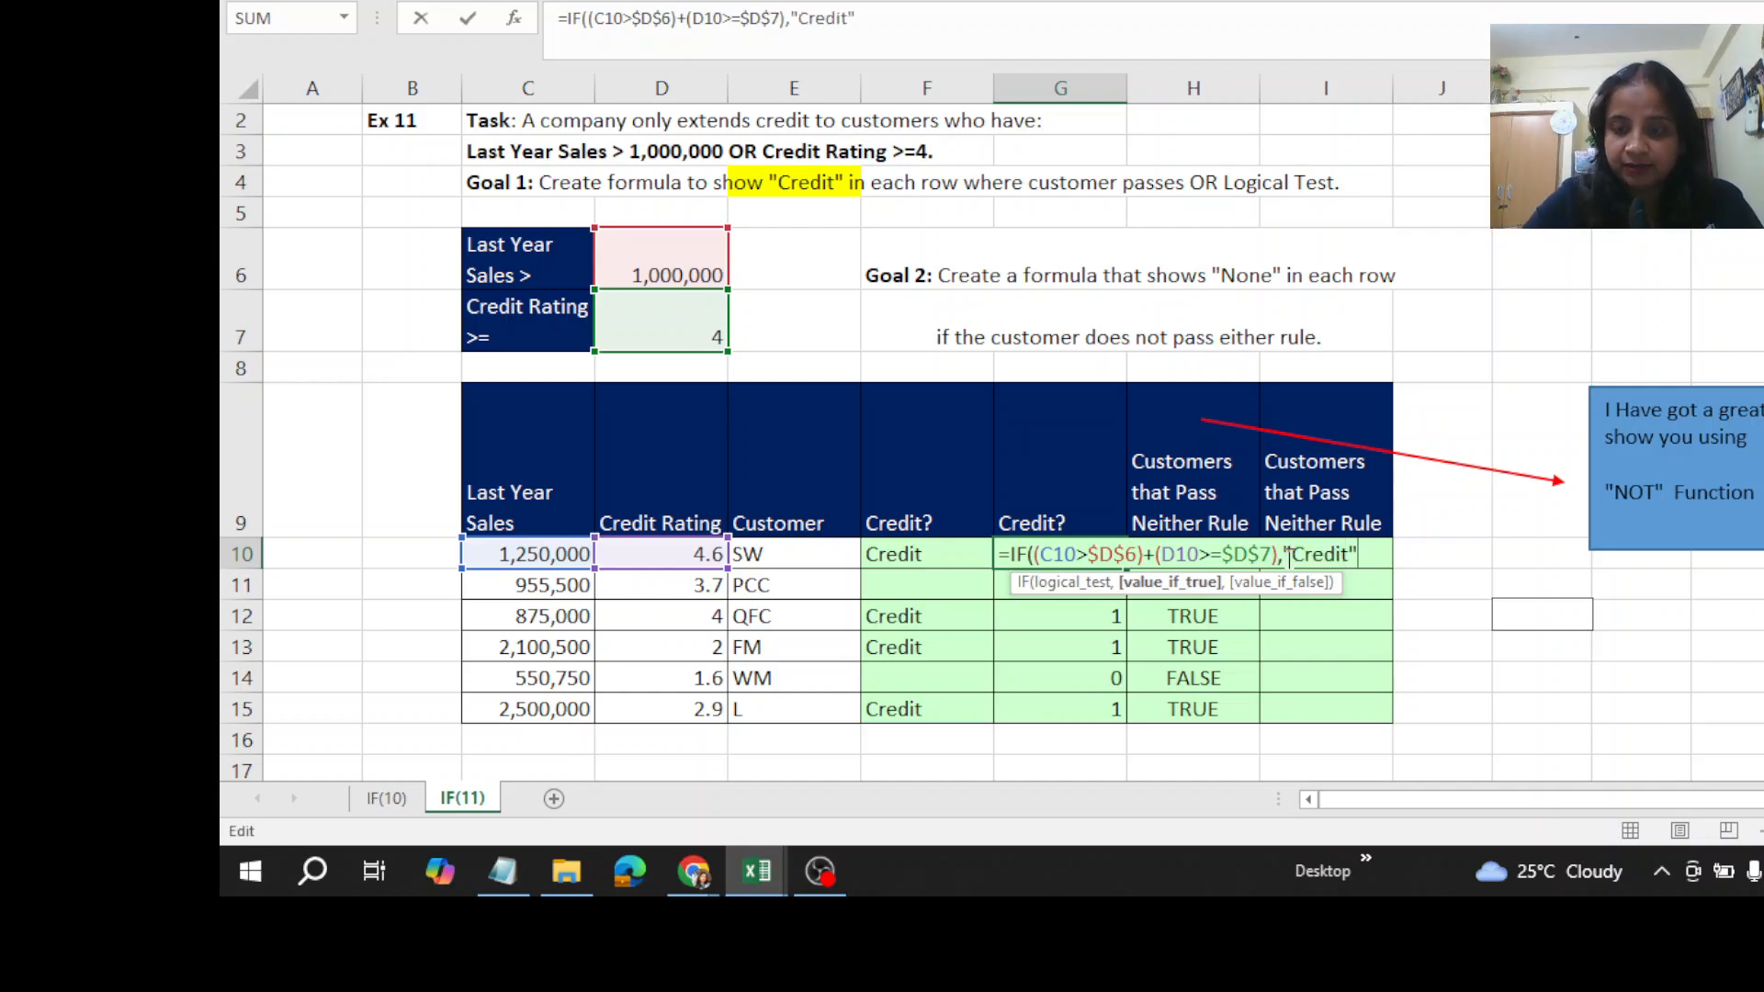
text(,""))
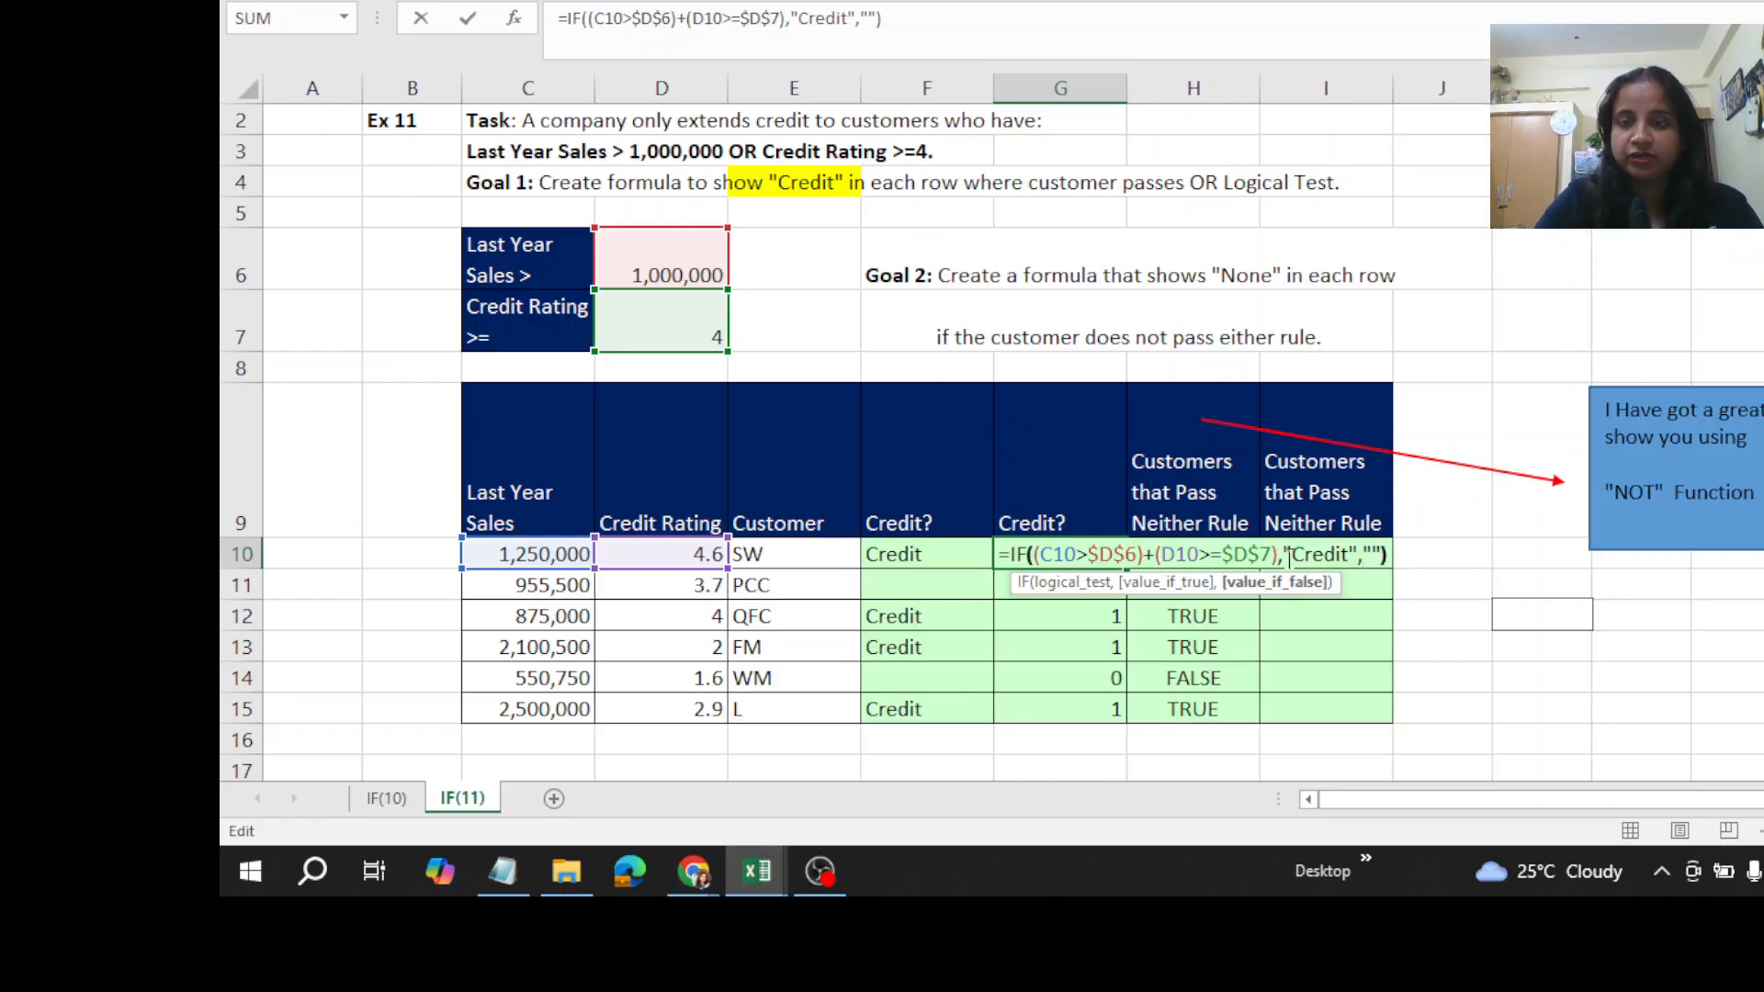
- Complete the IF in G10 with "Credit" if true and an empty string if false, enter it and fill it down through G15
key(ctrl+Return)
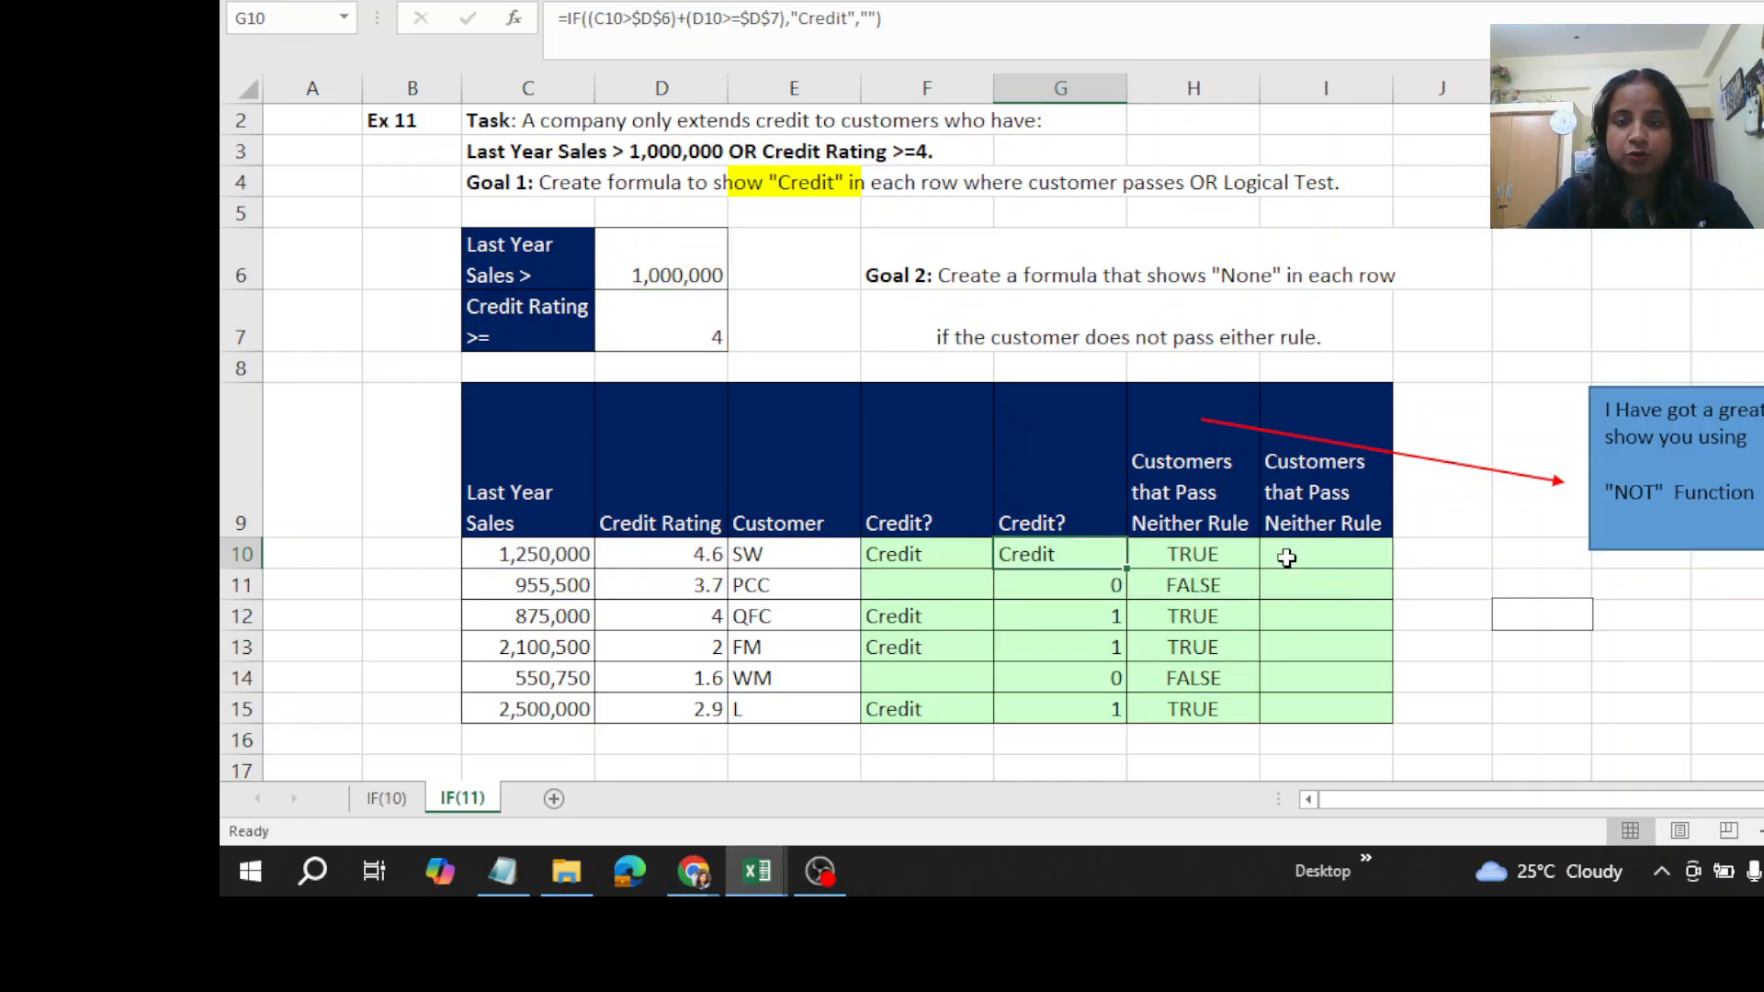
double_click(1127, 570)
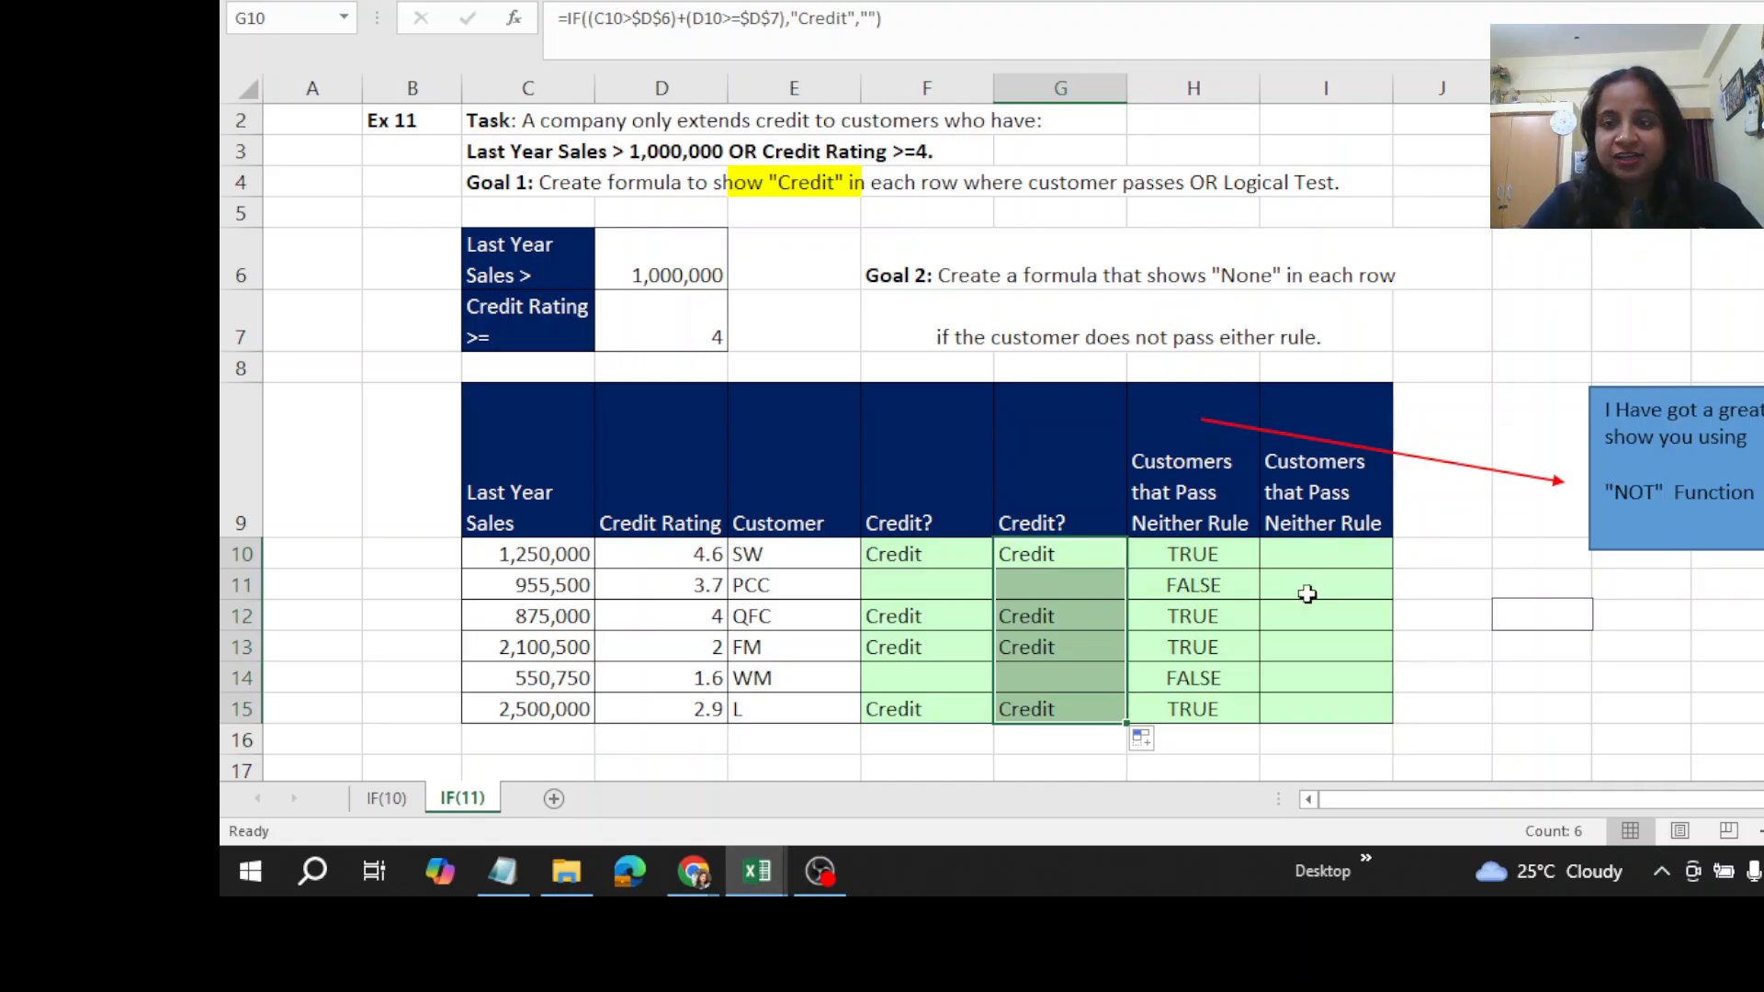
- Wrap the OR formula in H10 in a NOT function, enter it and fill it down through H15
click(1164, 557)
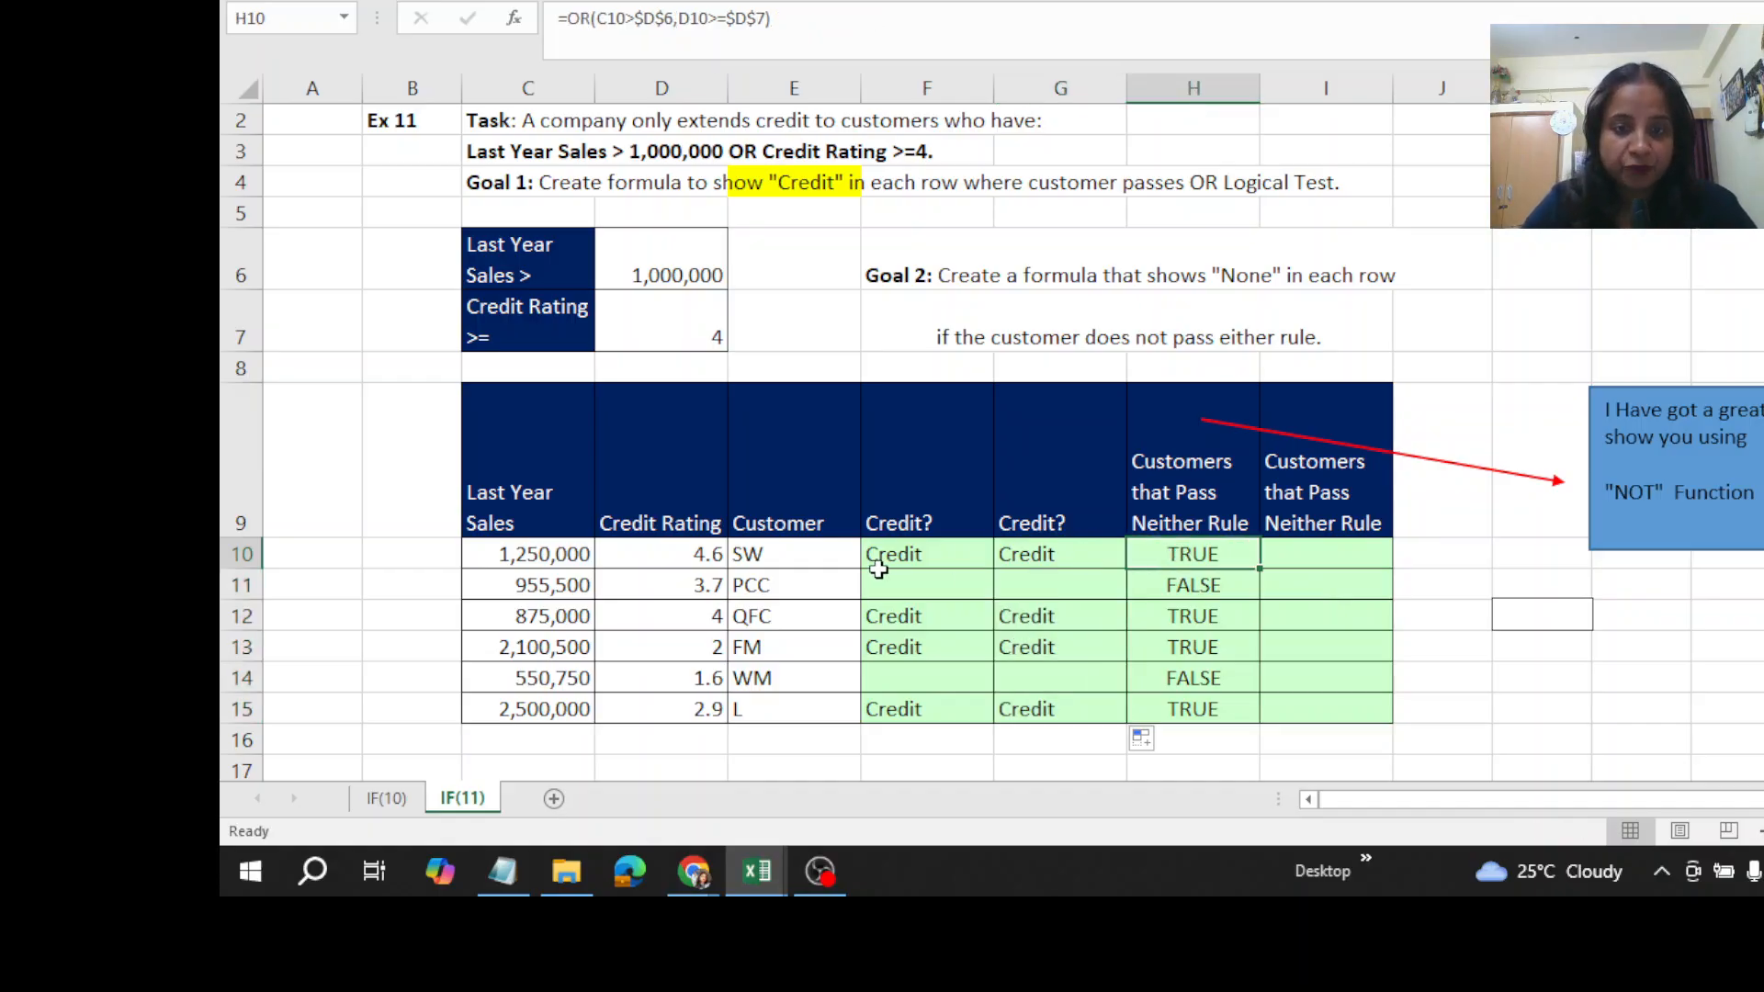
key(F2)
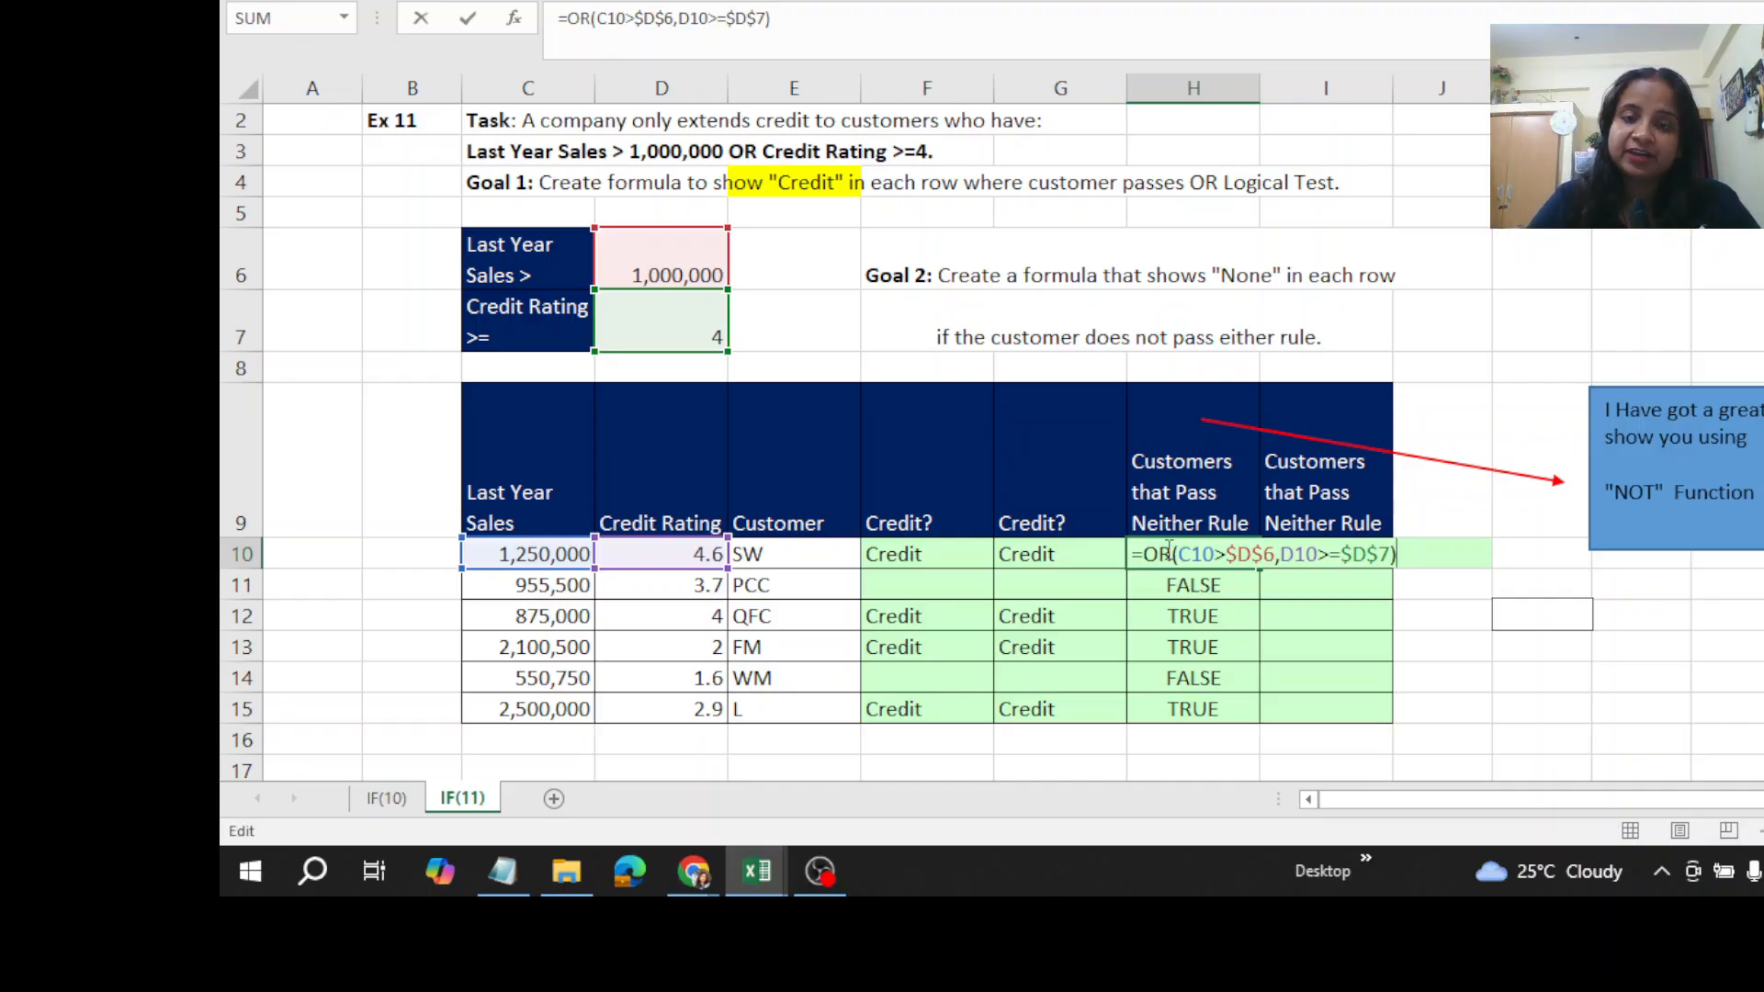
click(1140, 554)
text(not)
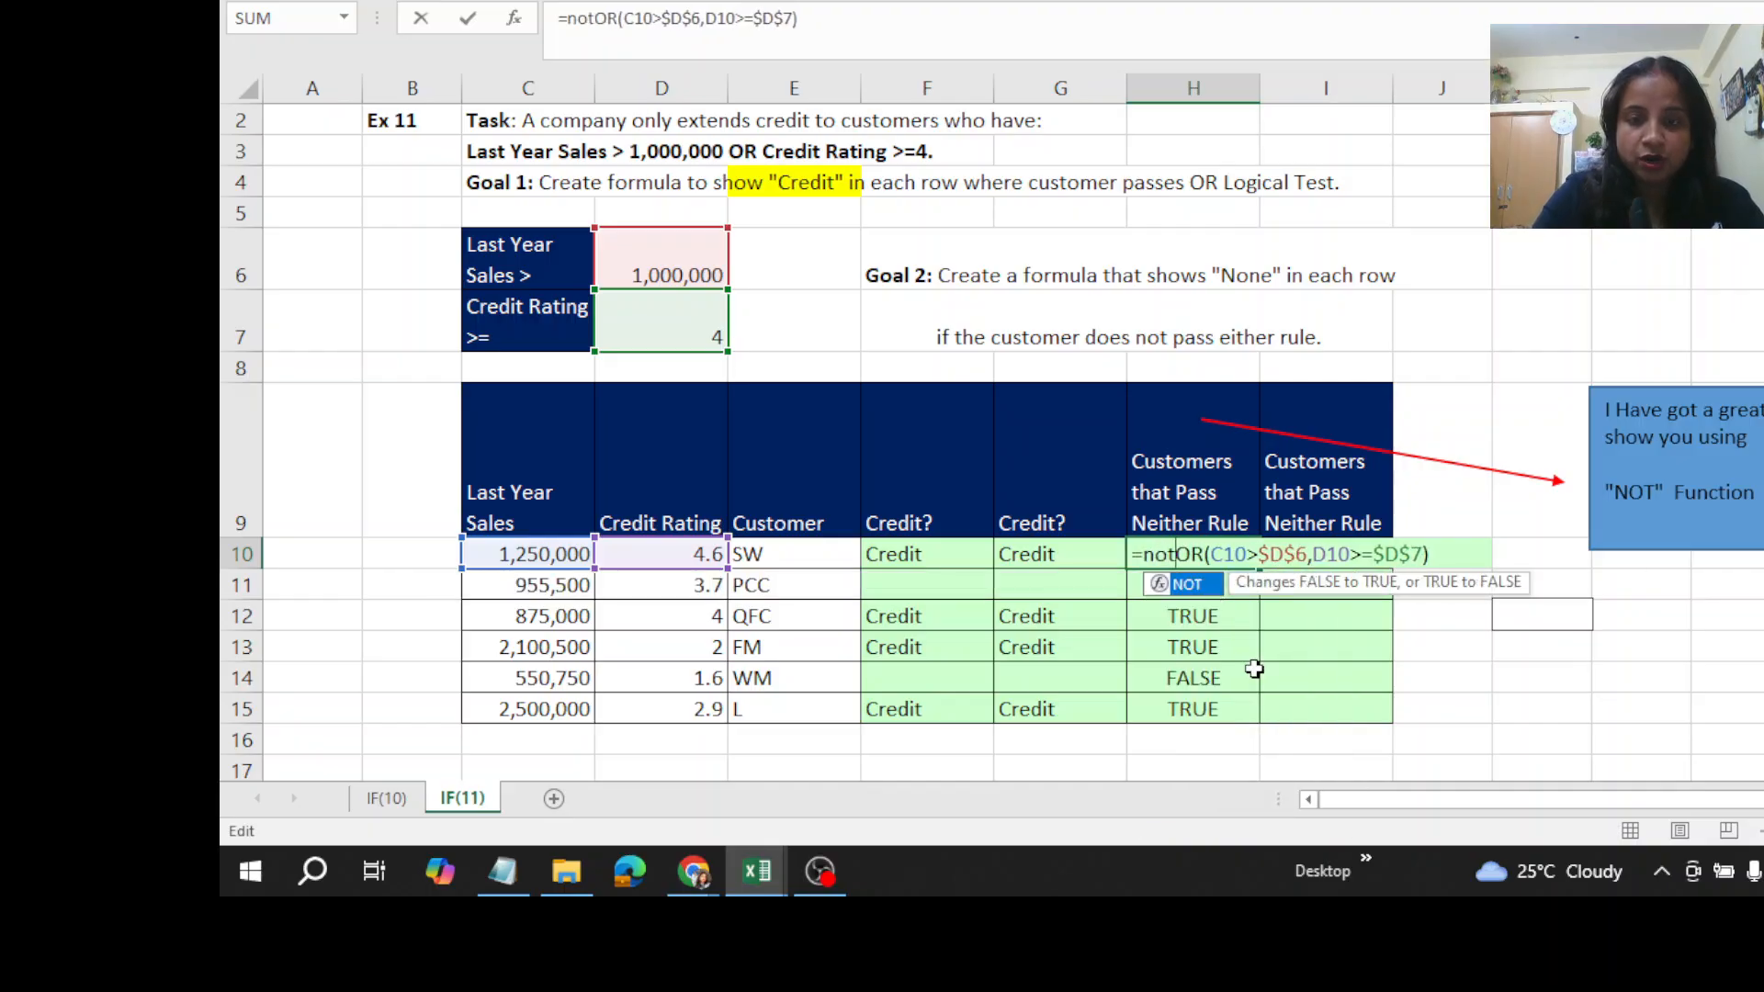
double_click(1190, 594)
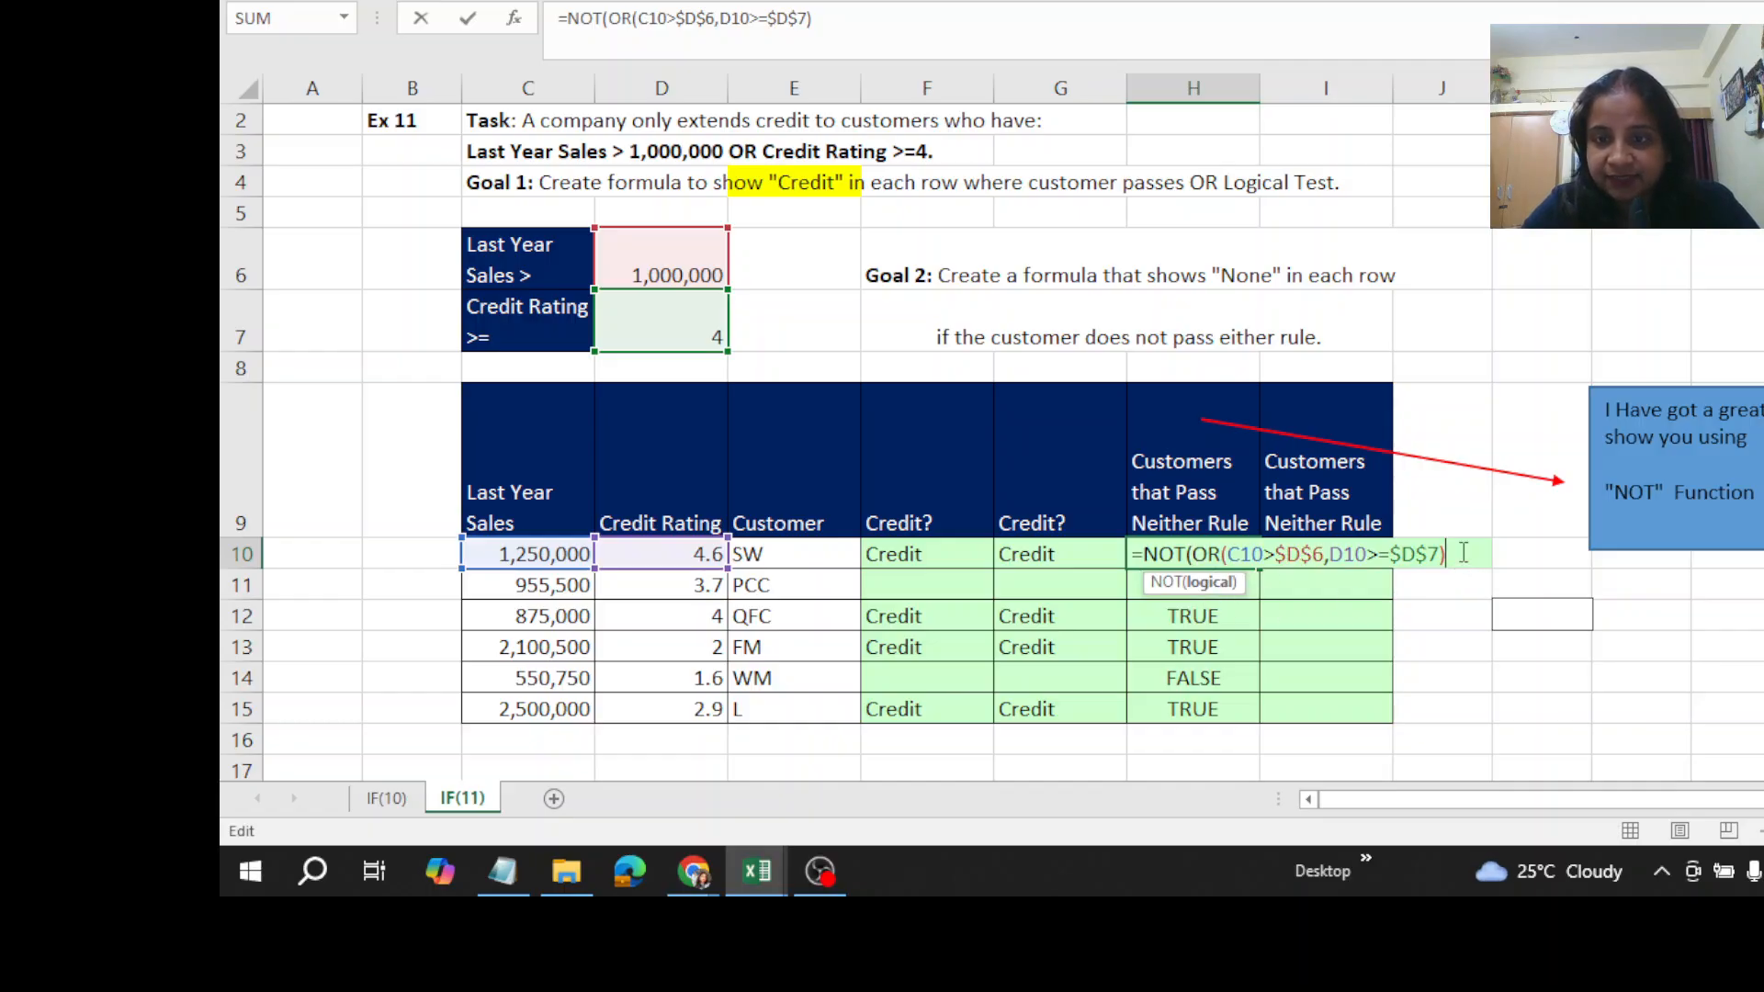
text())
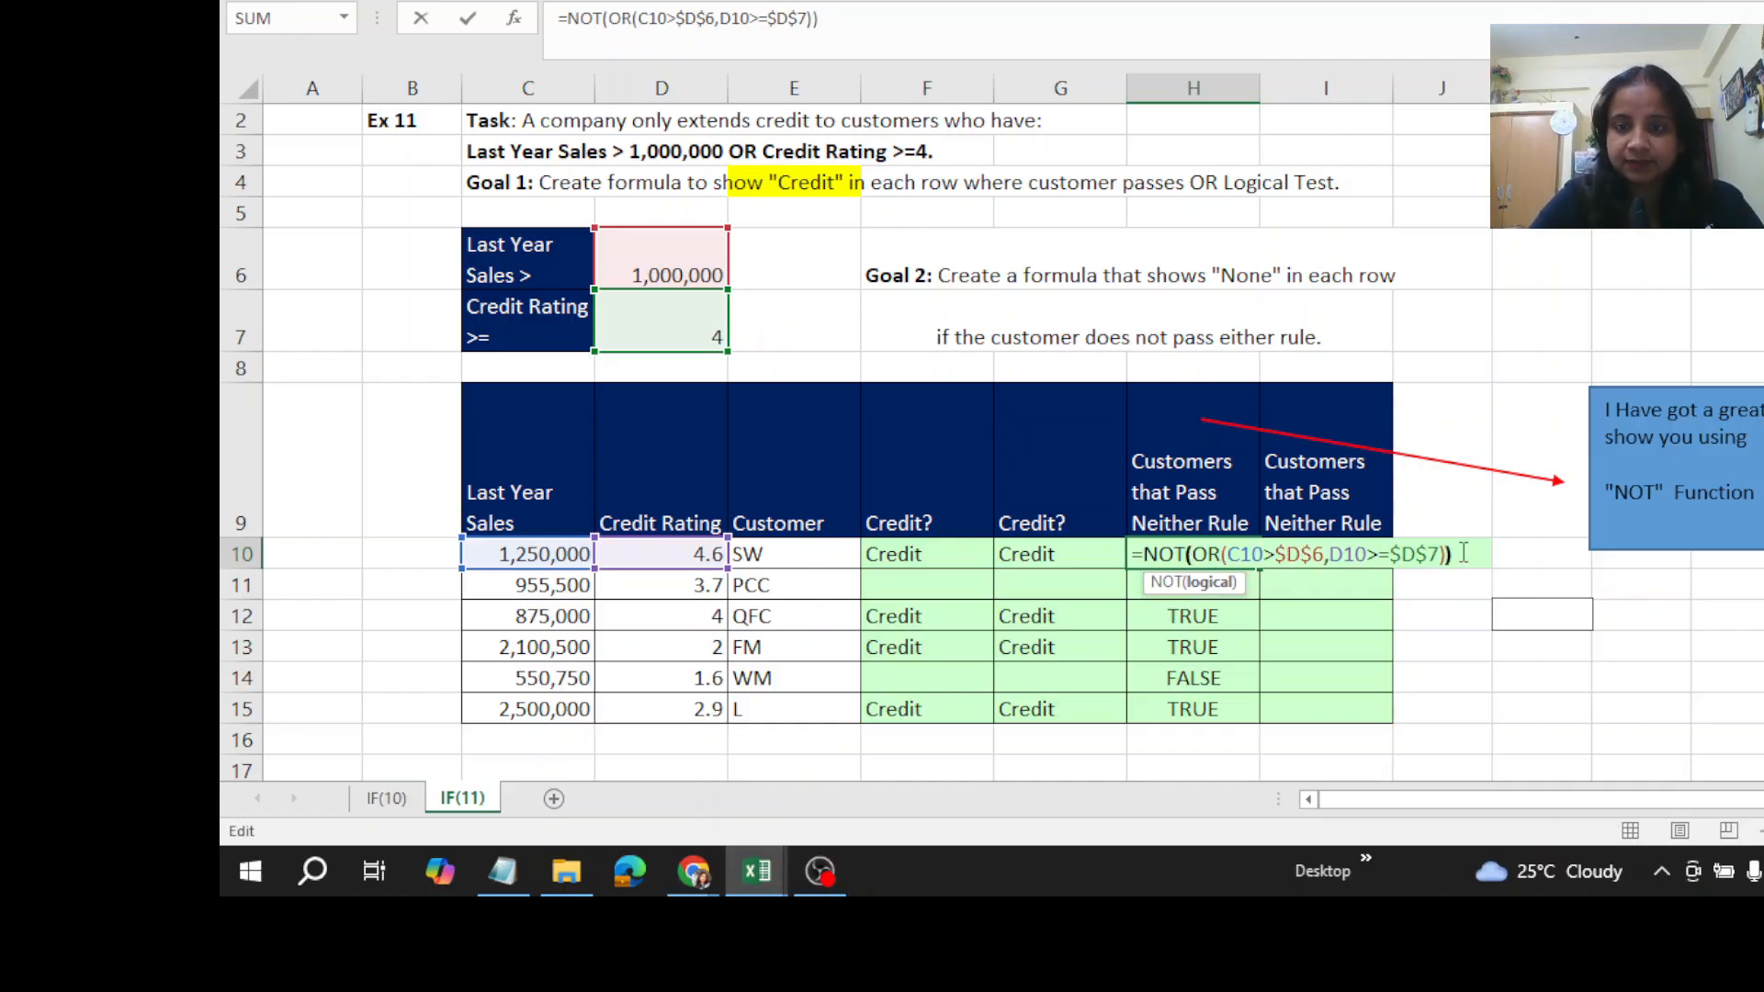
key(ctrl+Return)
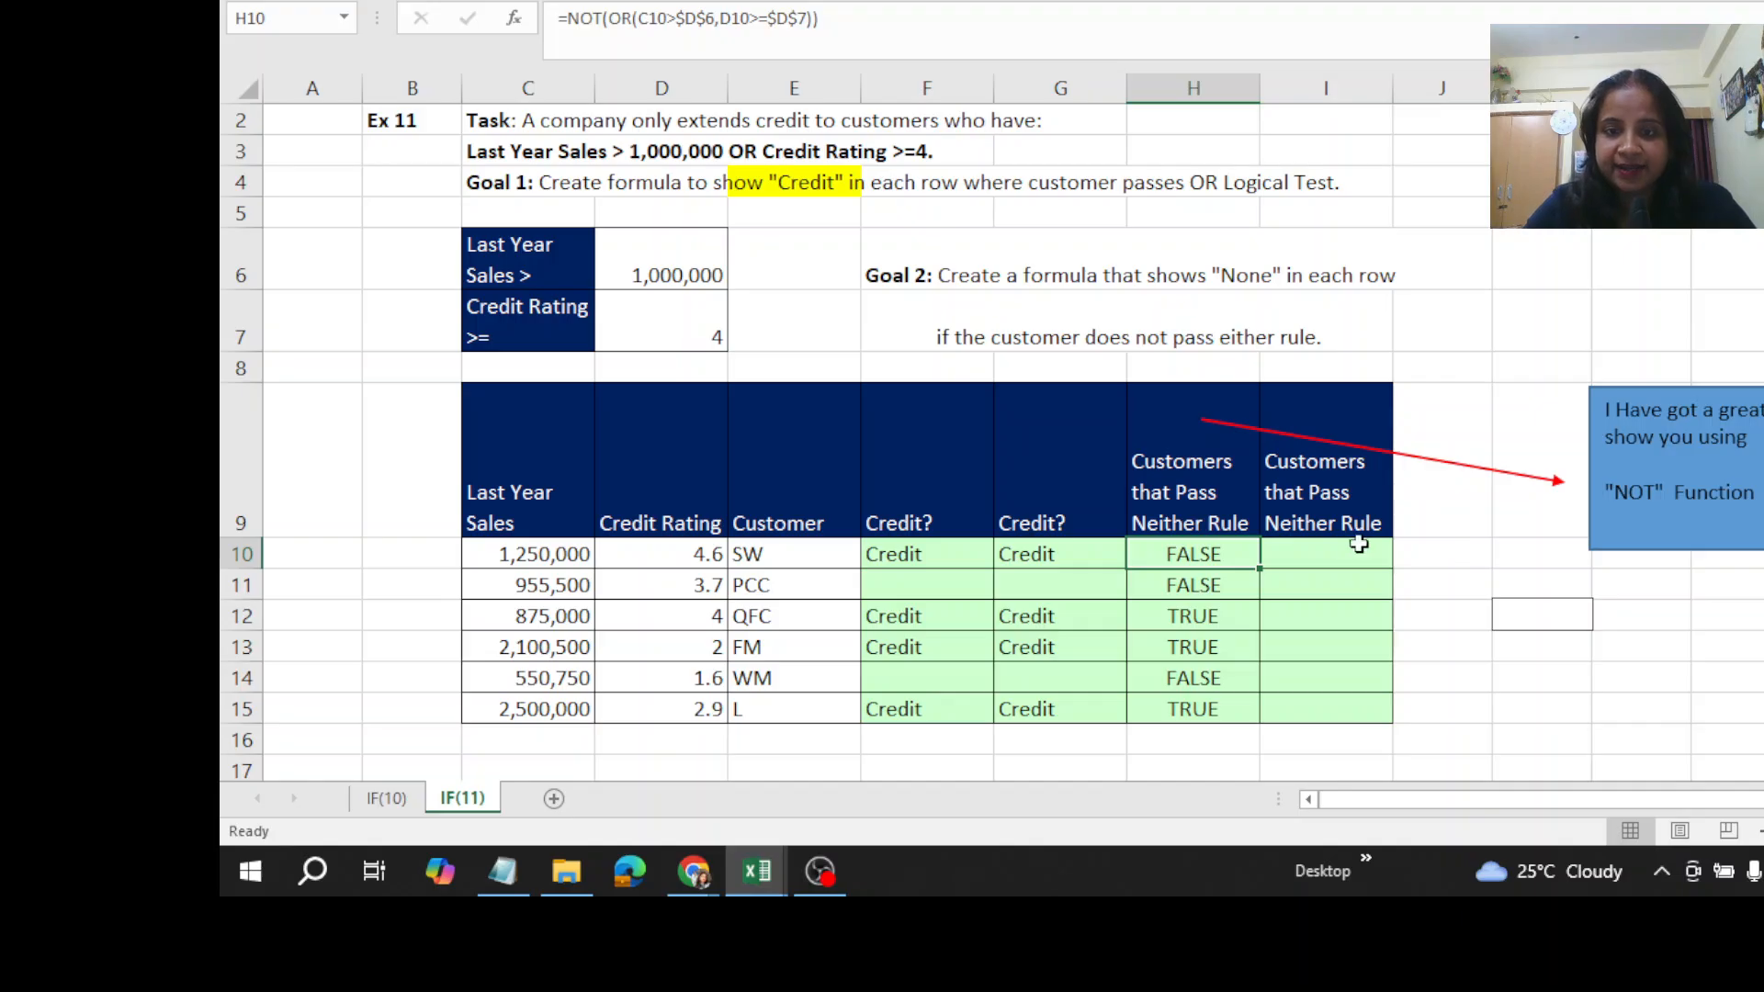
double_click(1260, 567)
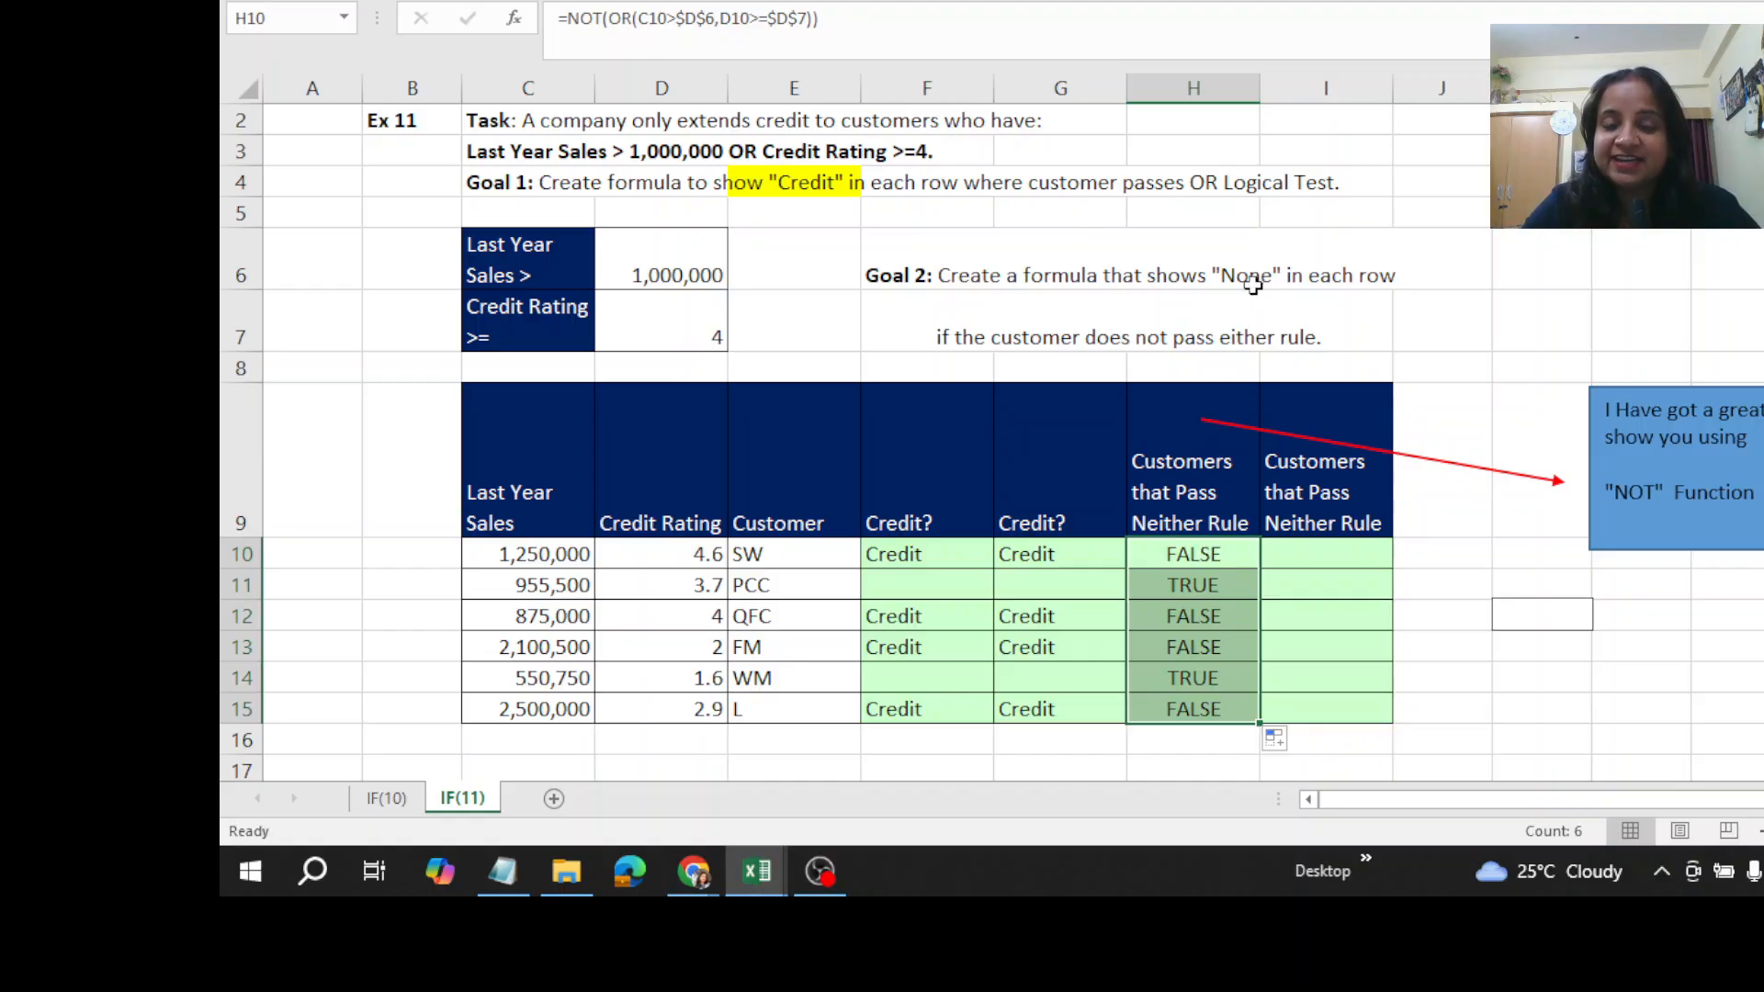
- Wrap the NOT(OR()) formula in H10 in an IF function so it becomes the logical test
click(1184, 554)
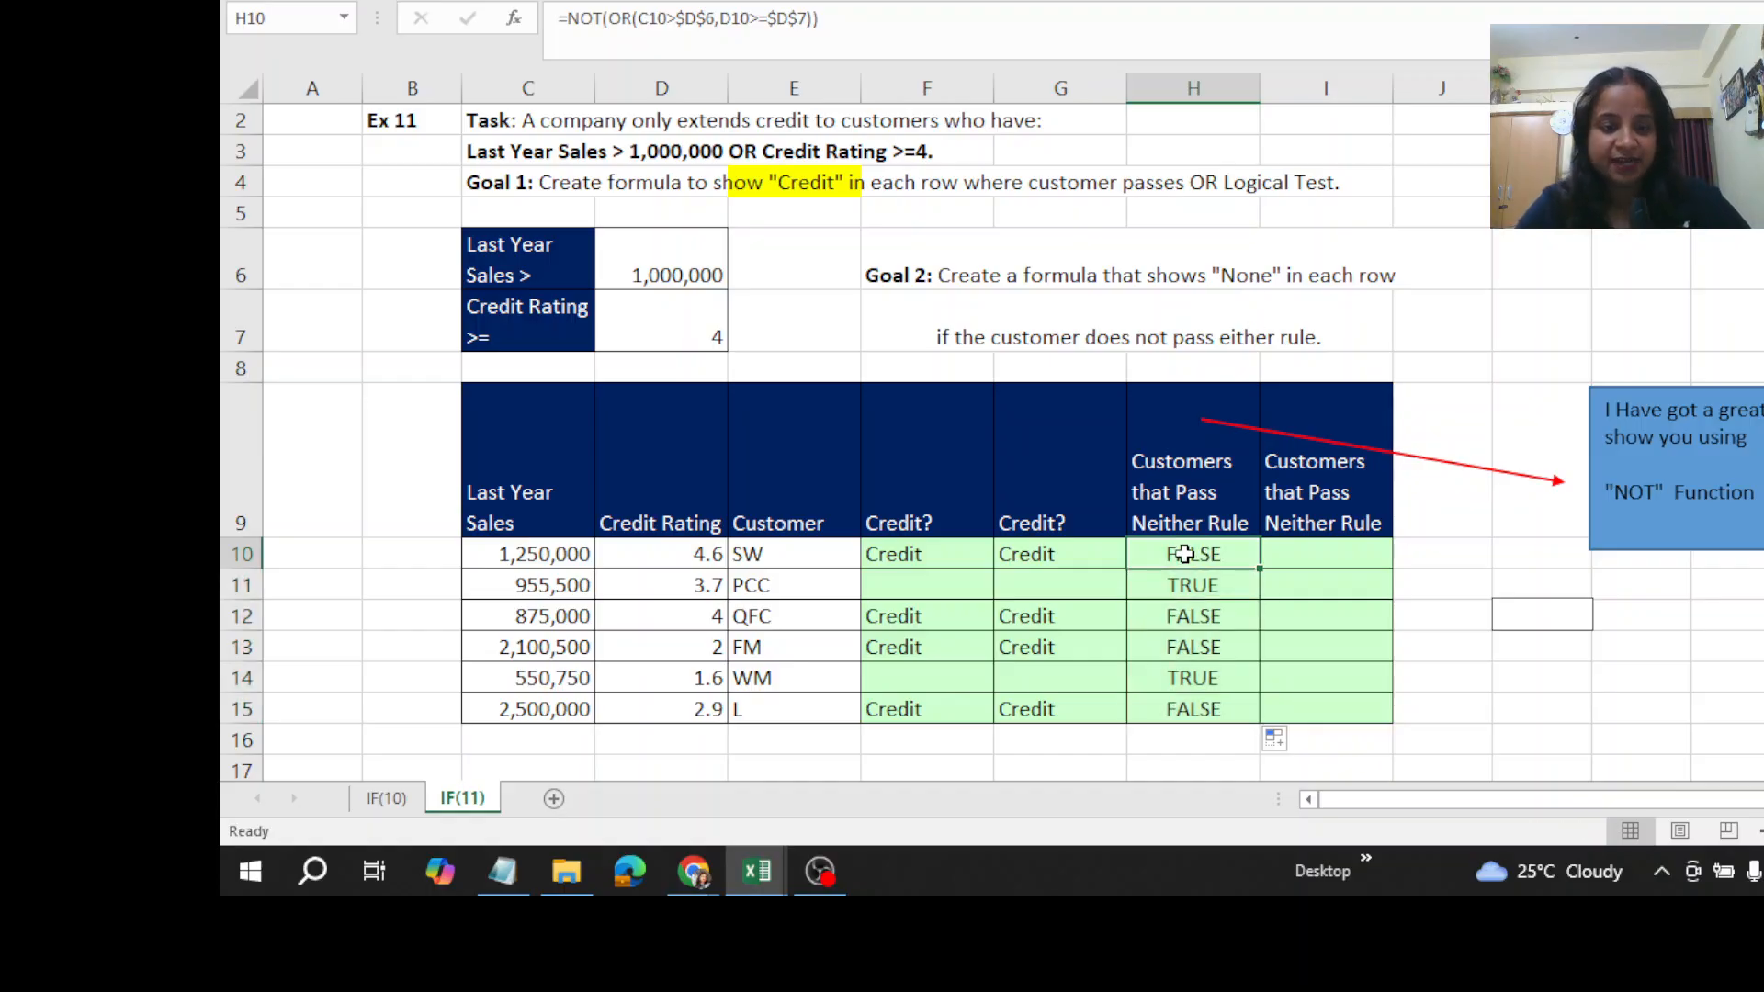
key(F2)
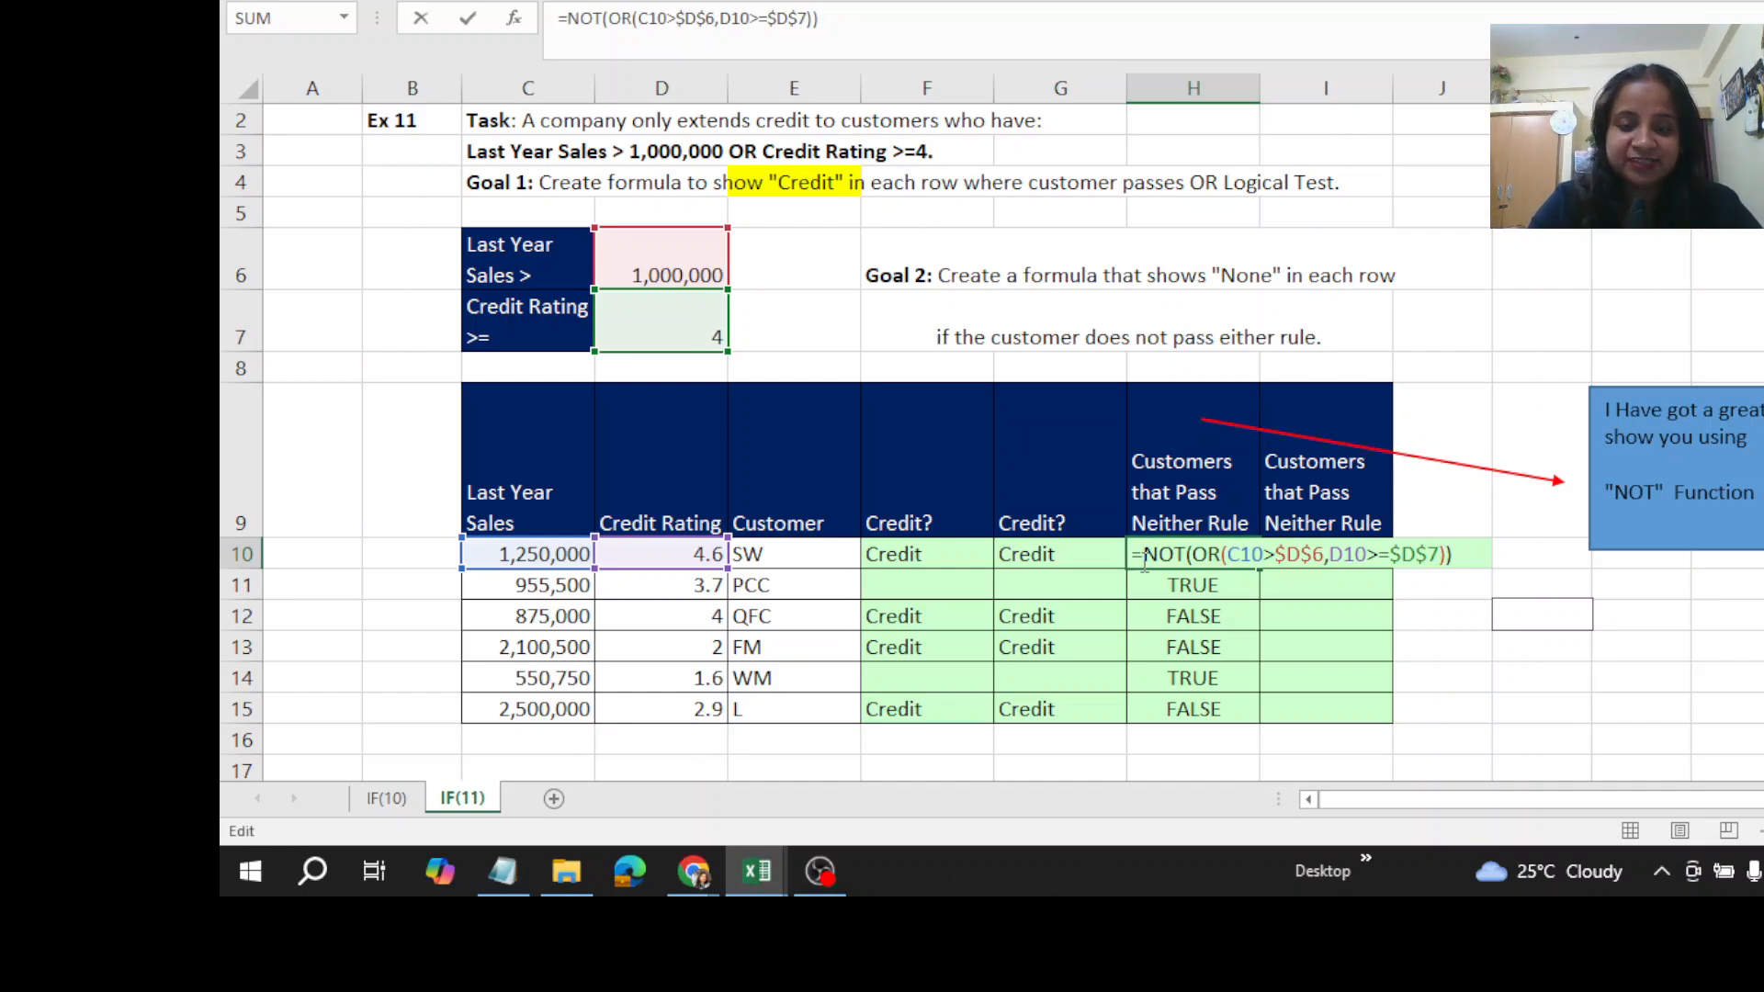
click(1144, 556)
text(if)
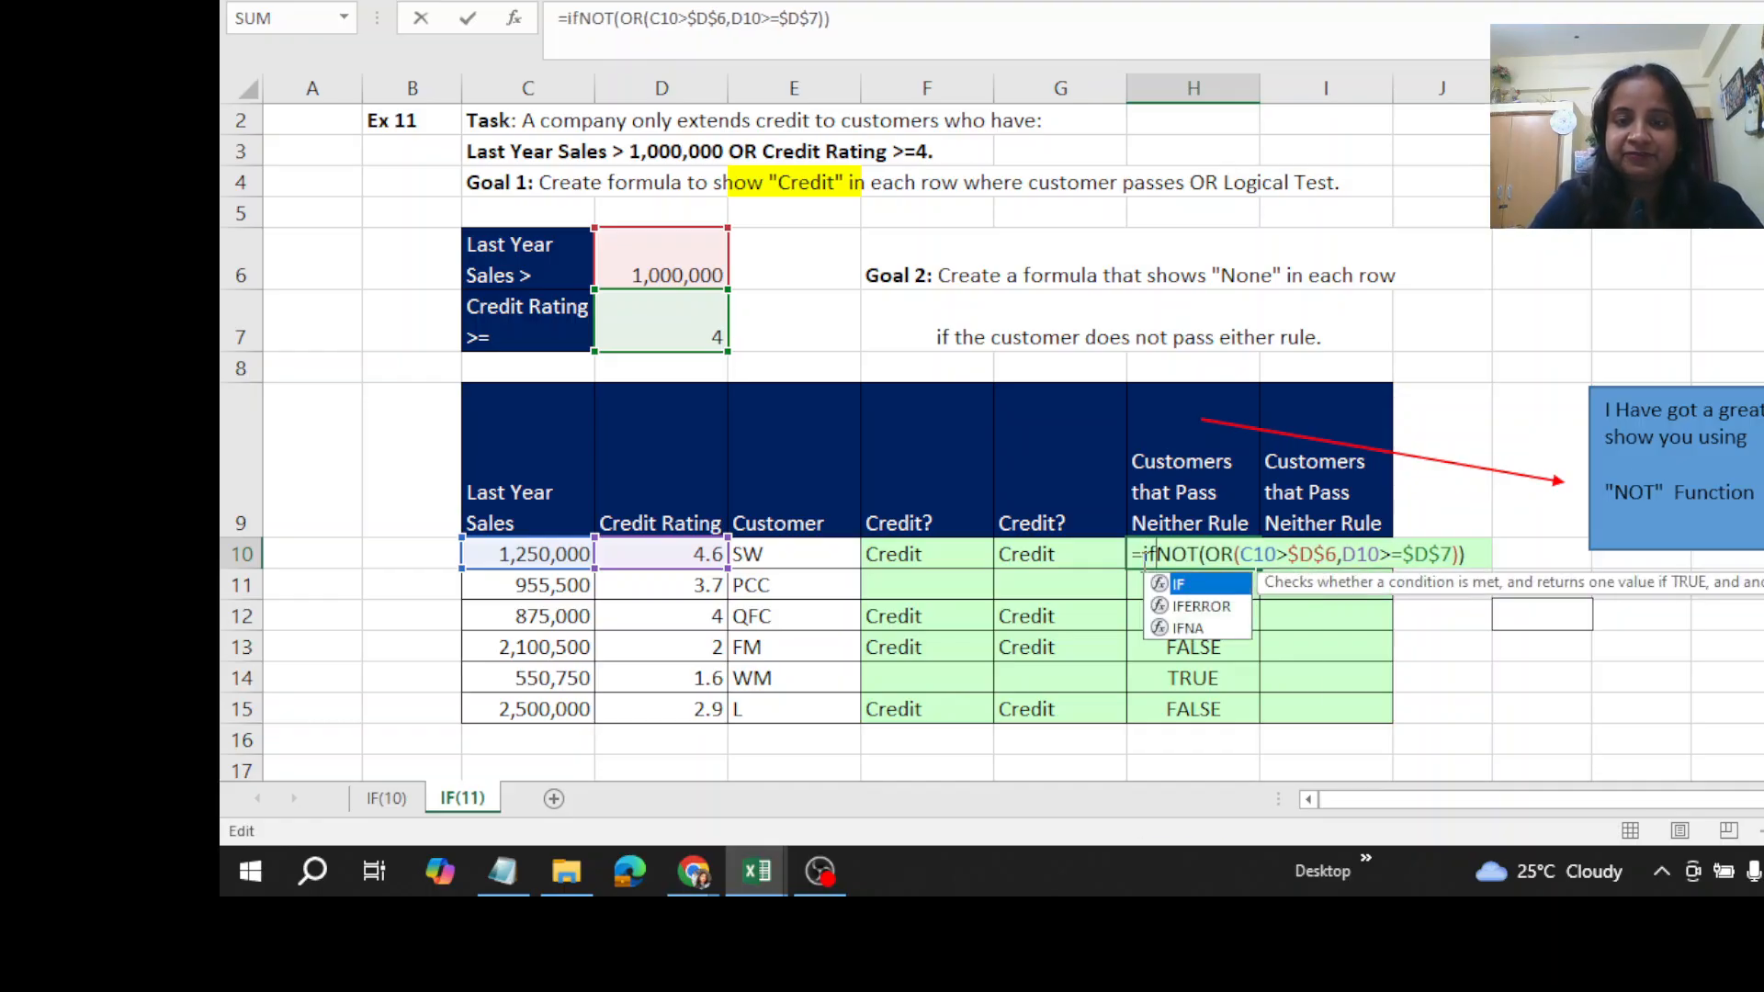
double_click(1185, 585)
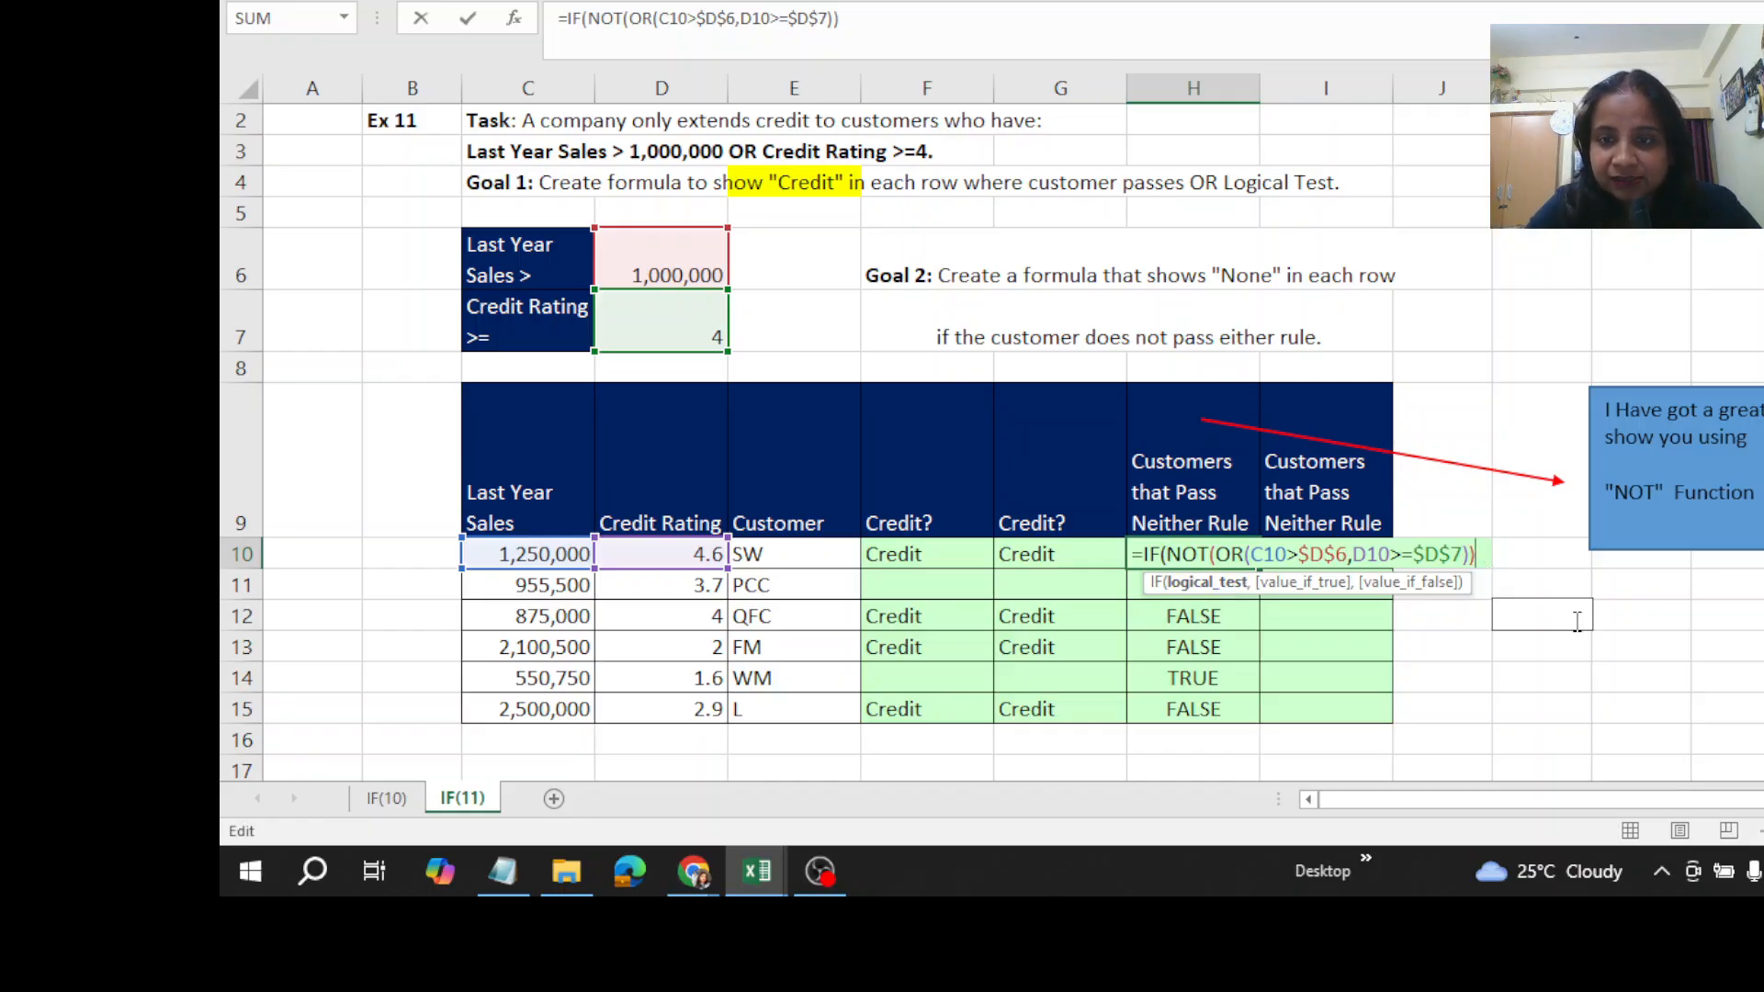
- Complete the IF in H10 with "None" if true and an empty string if false, enter it and fill it down through H15
text(,)
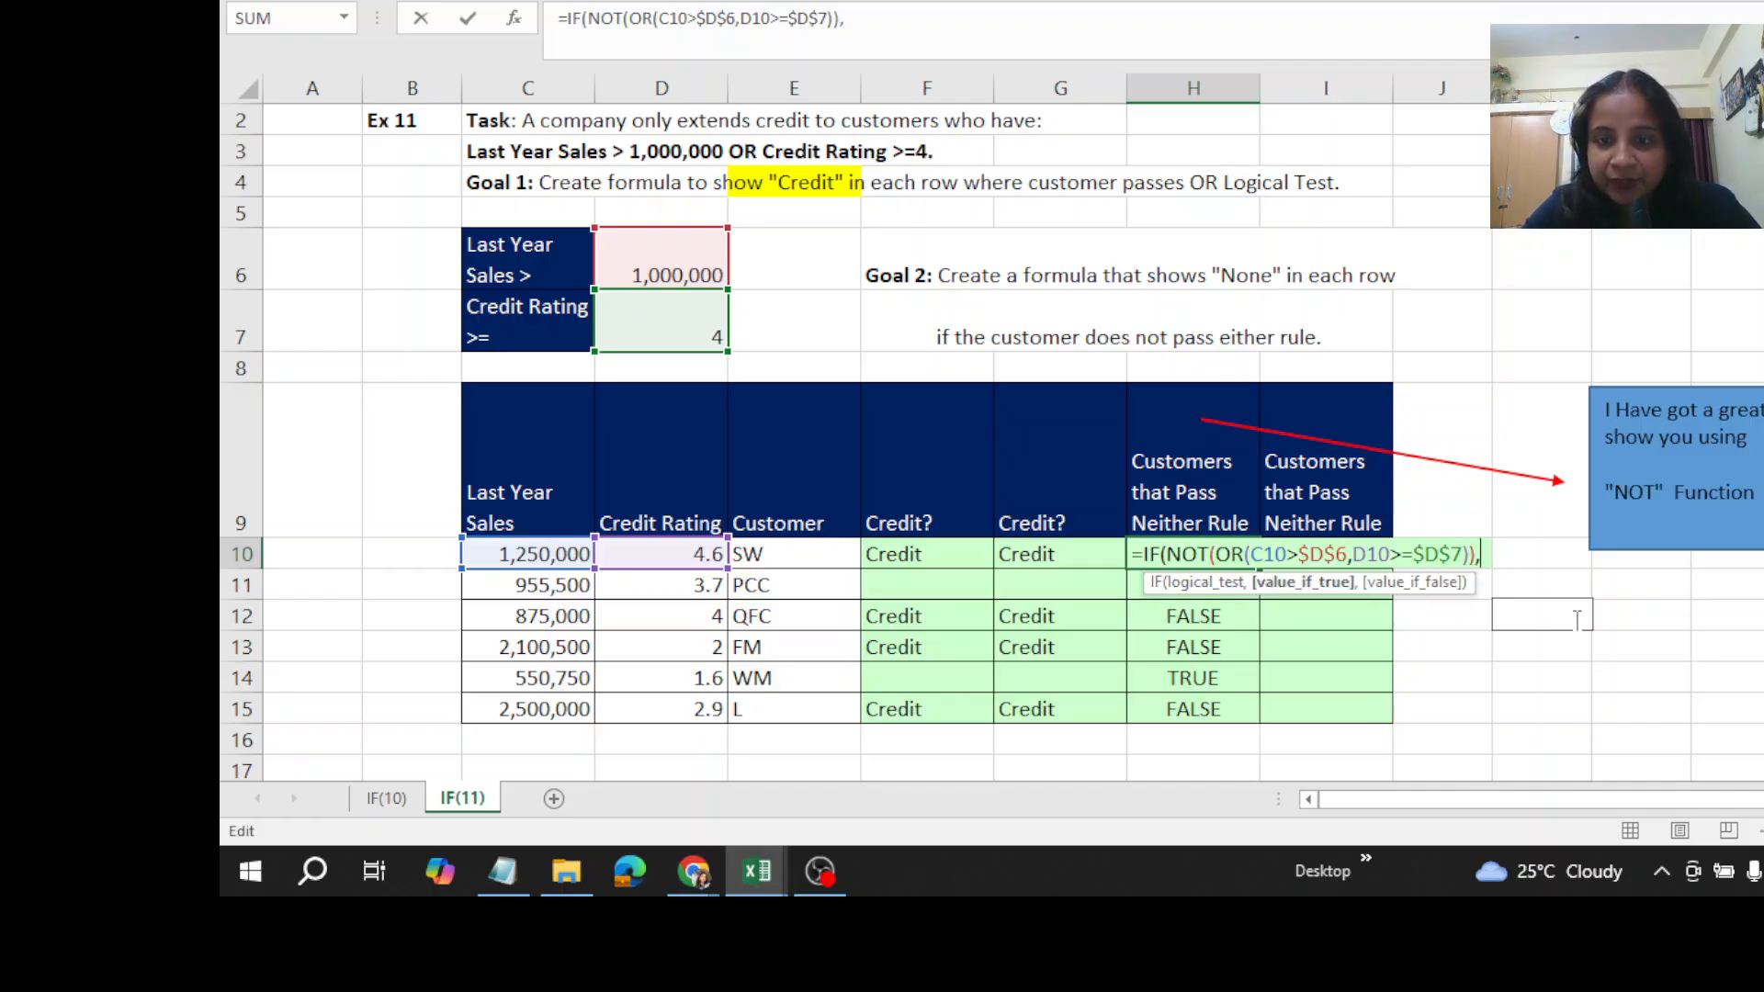
text(")
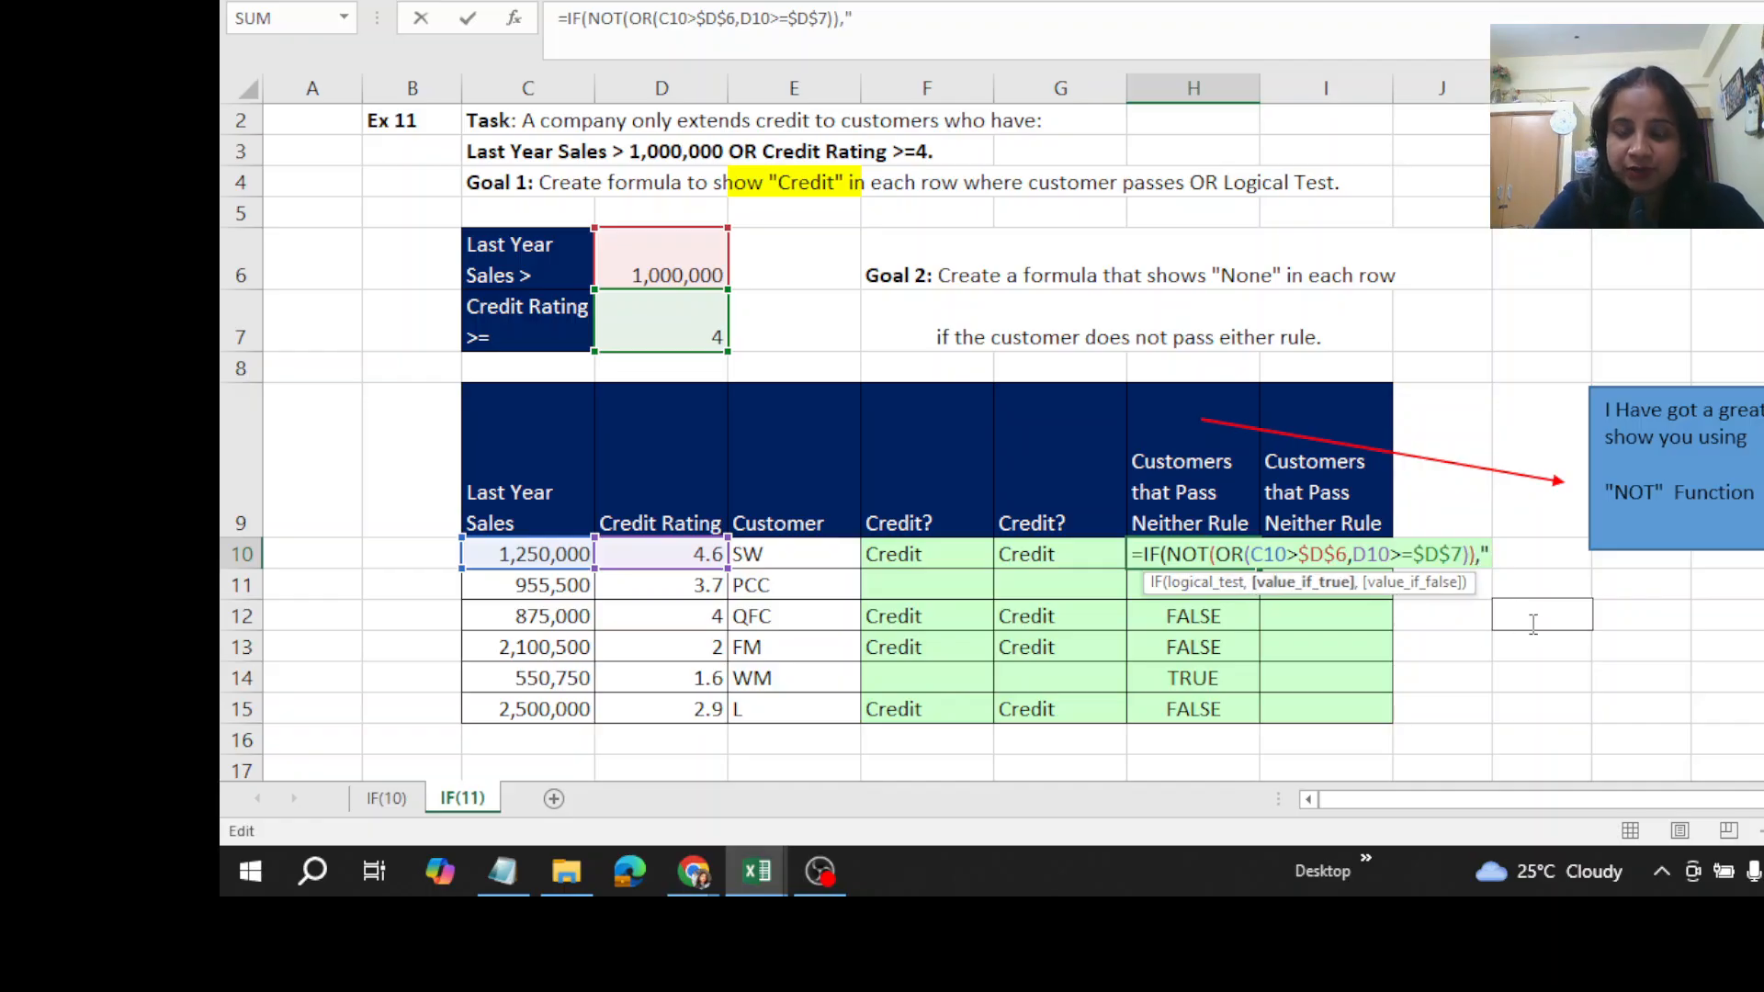
text(Non)
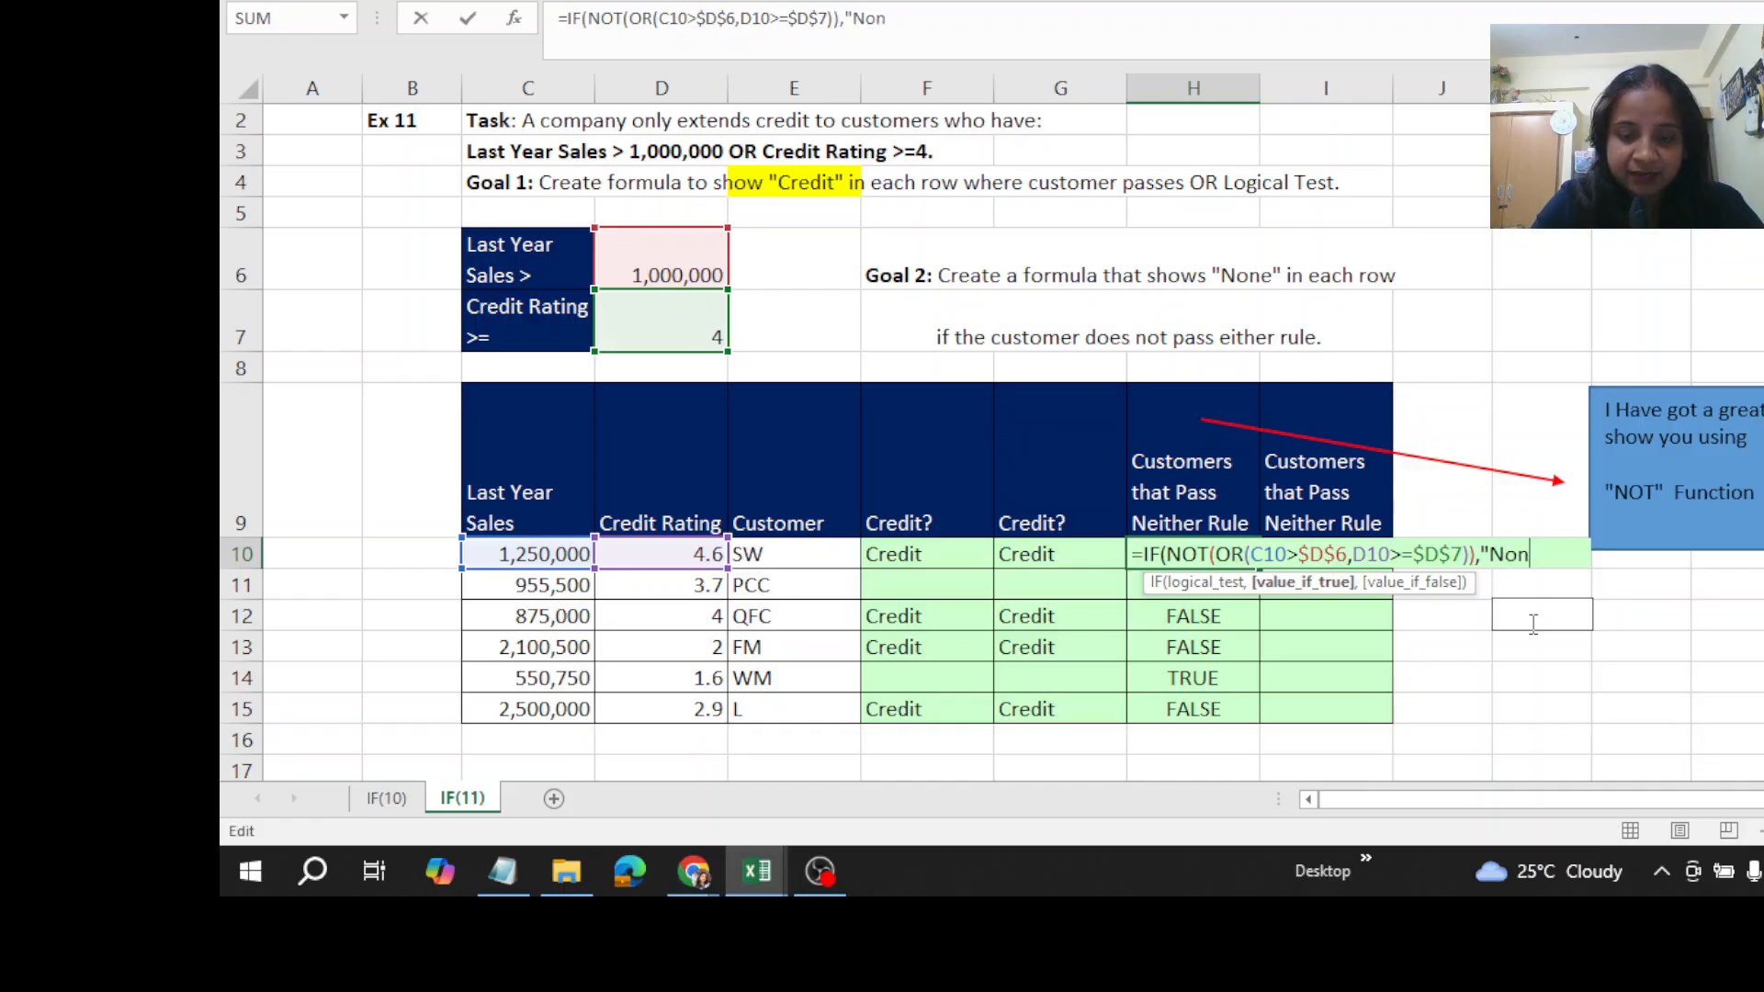
text(e","")
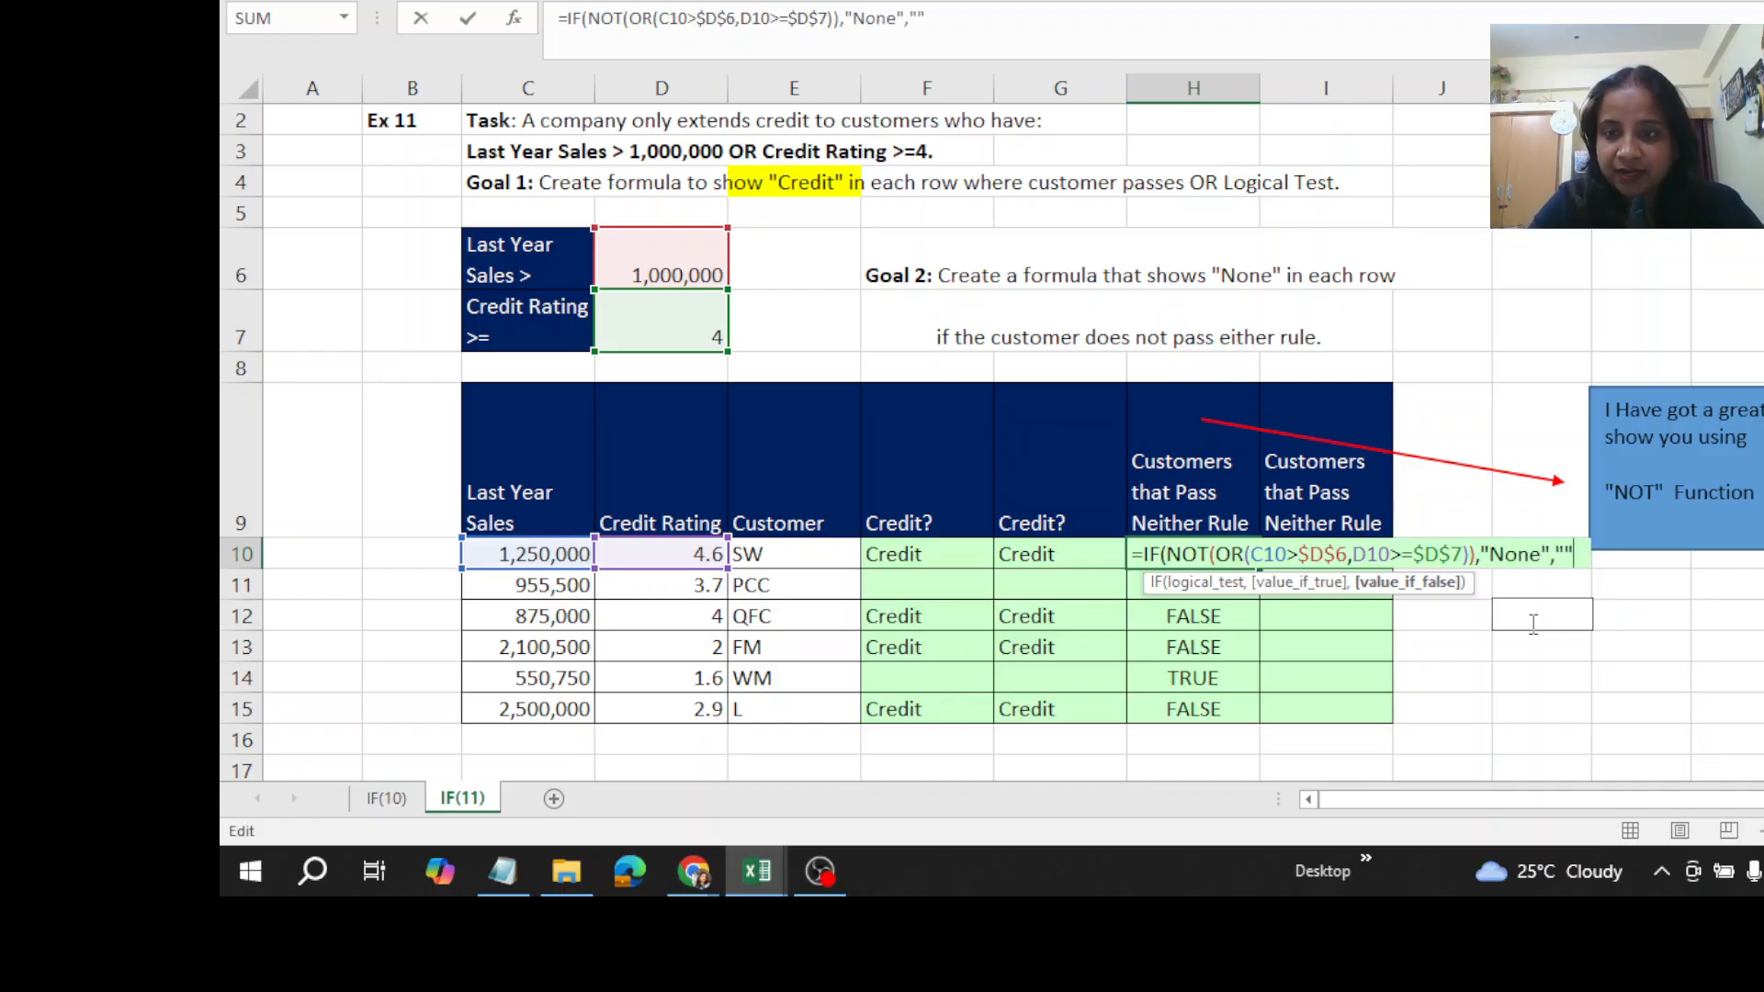
text())
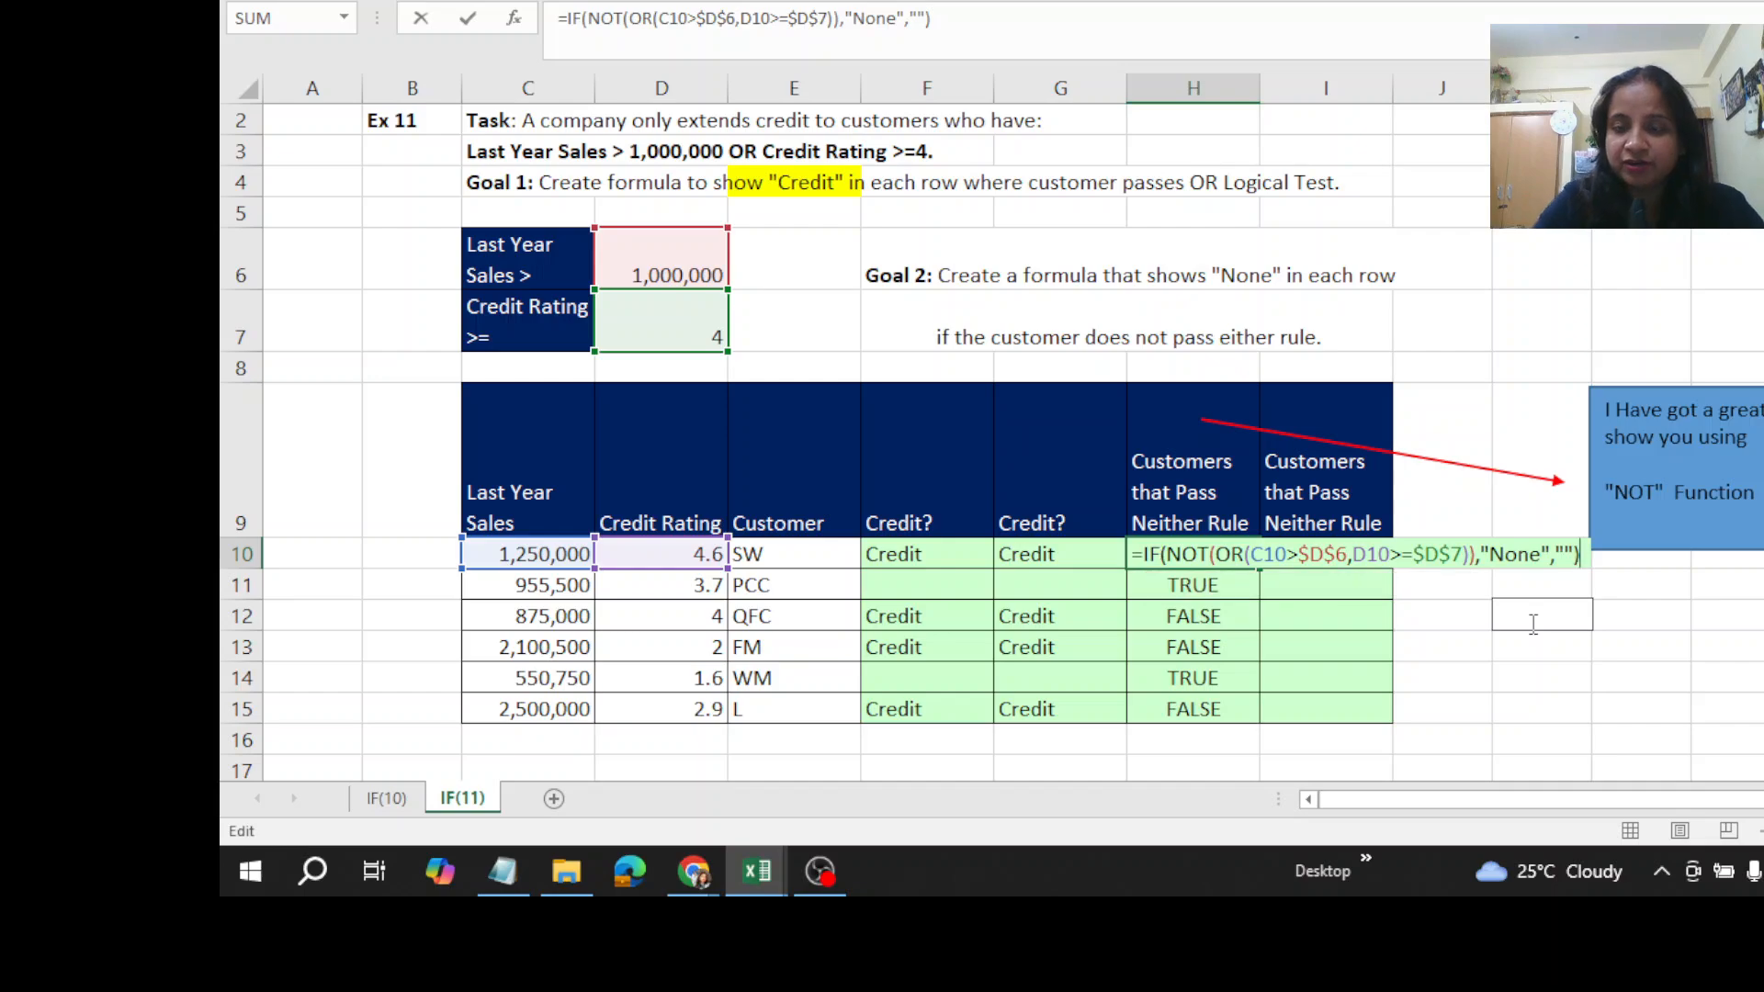
key(ctrl+Return)
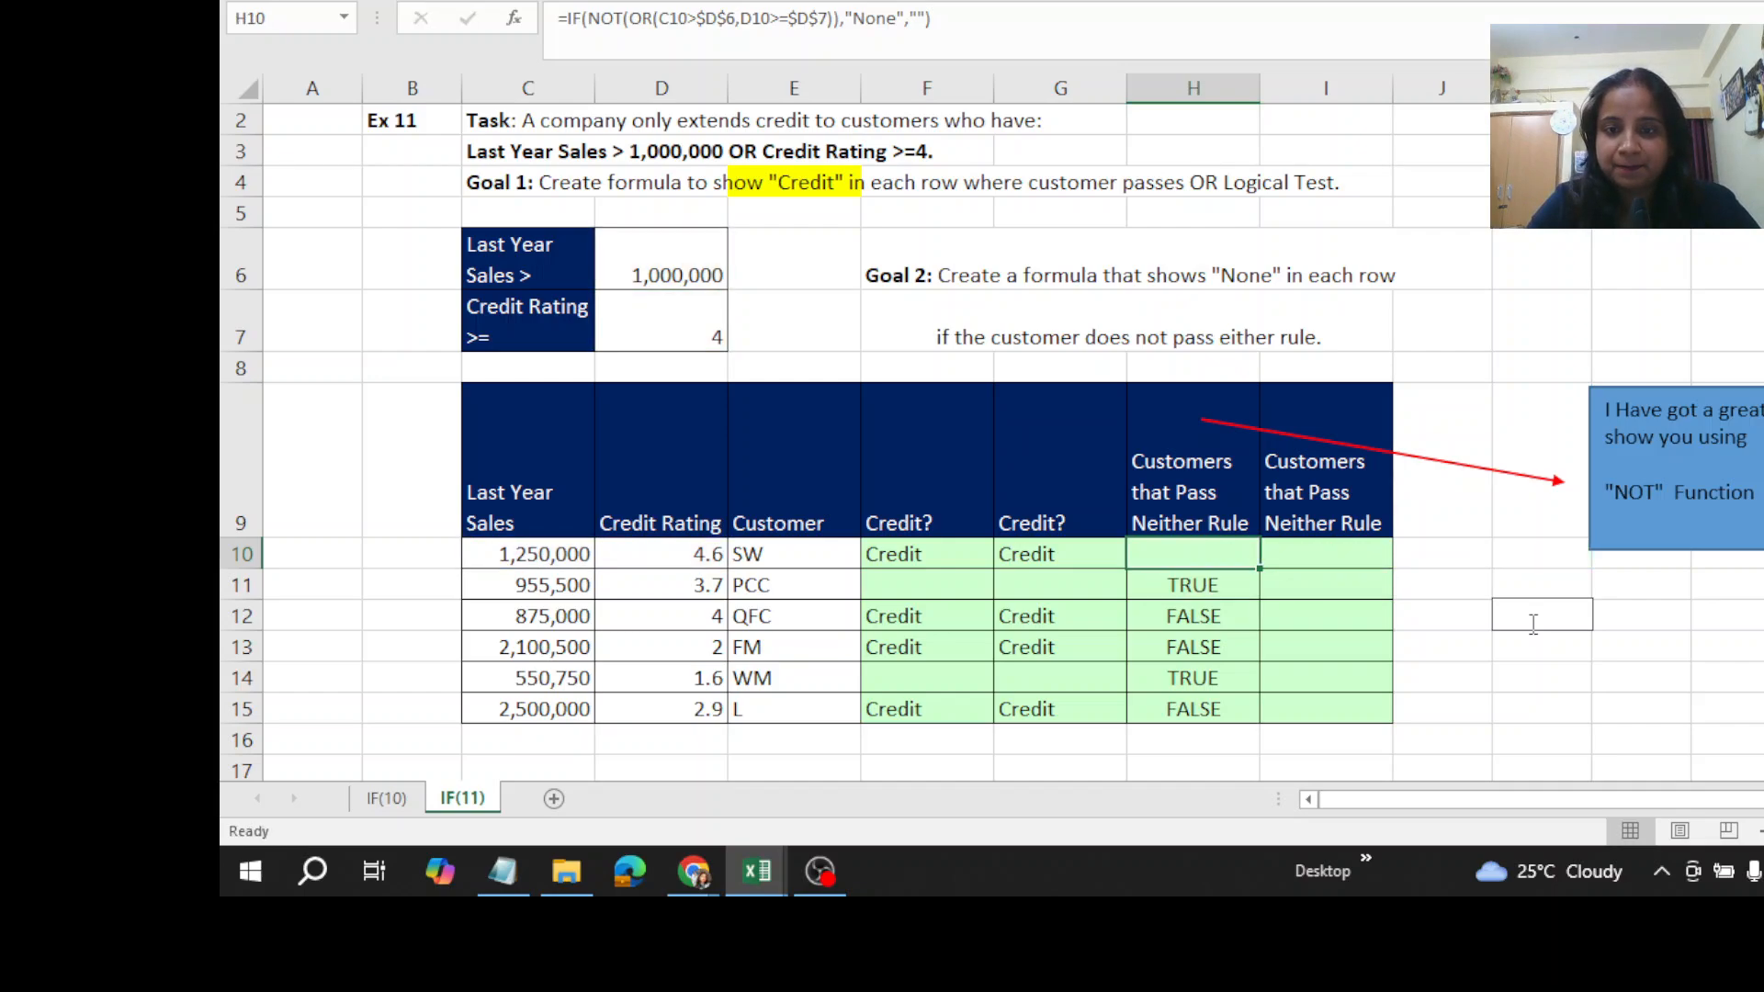
double_click(1264, 573)
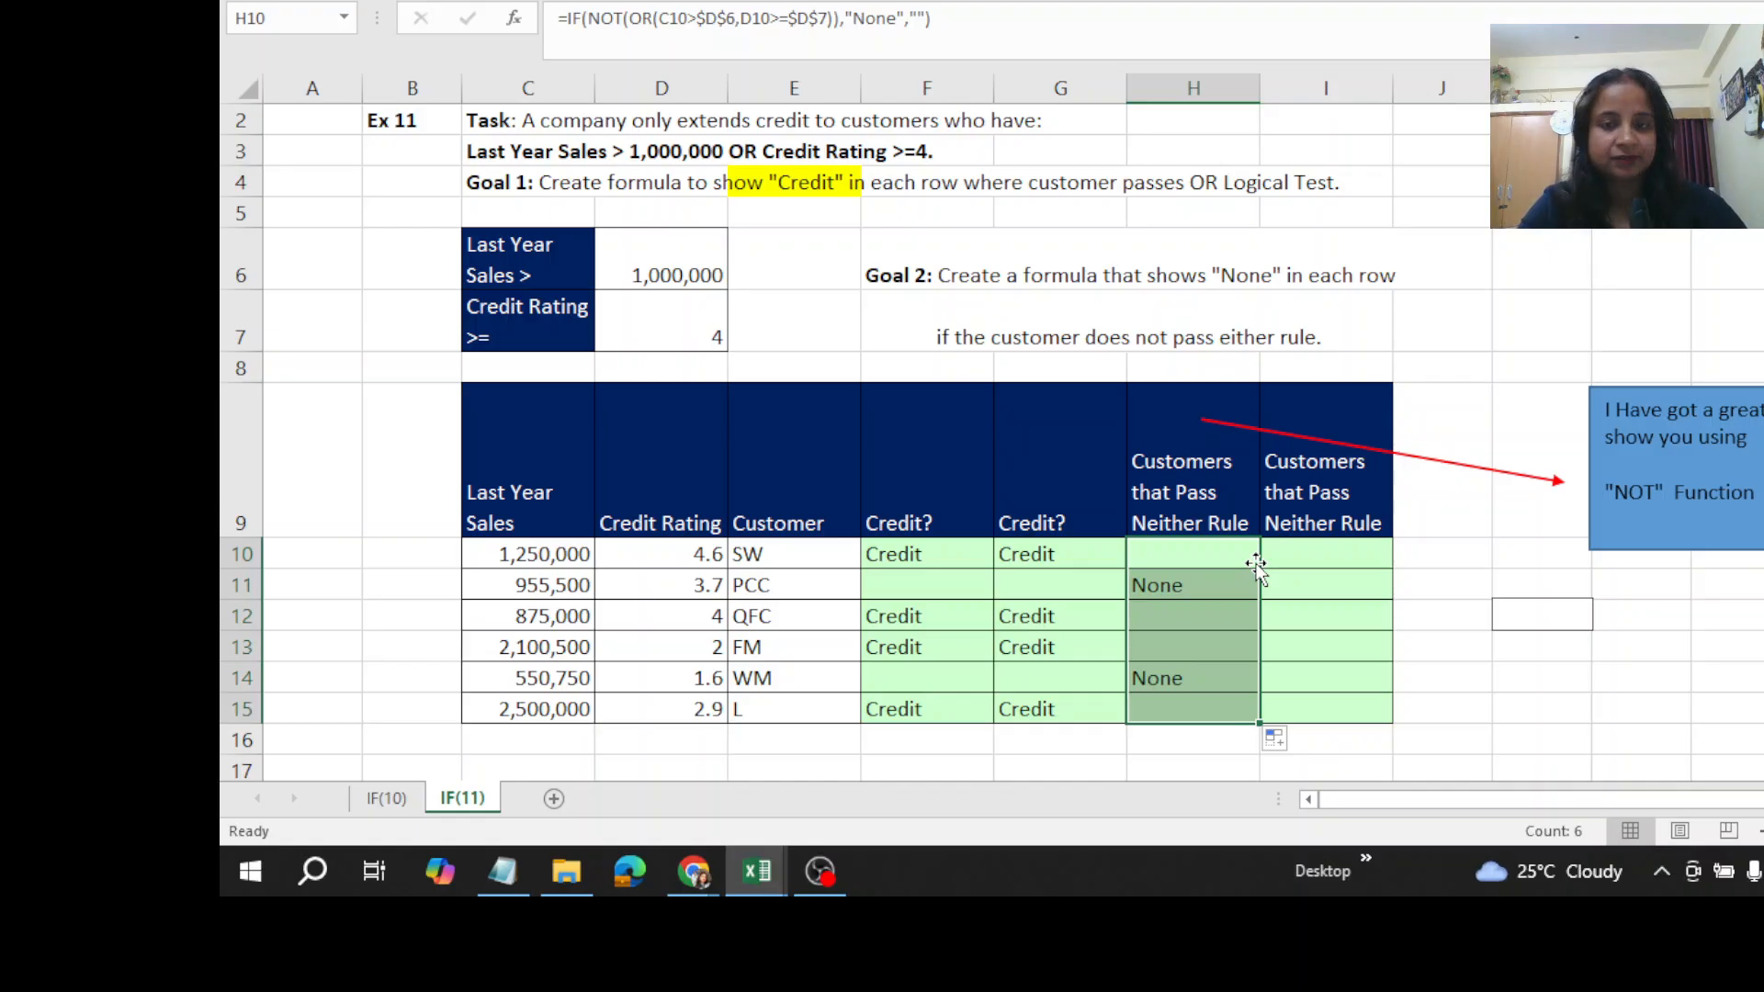
click(1299, 557)
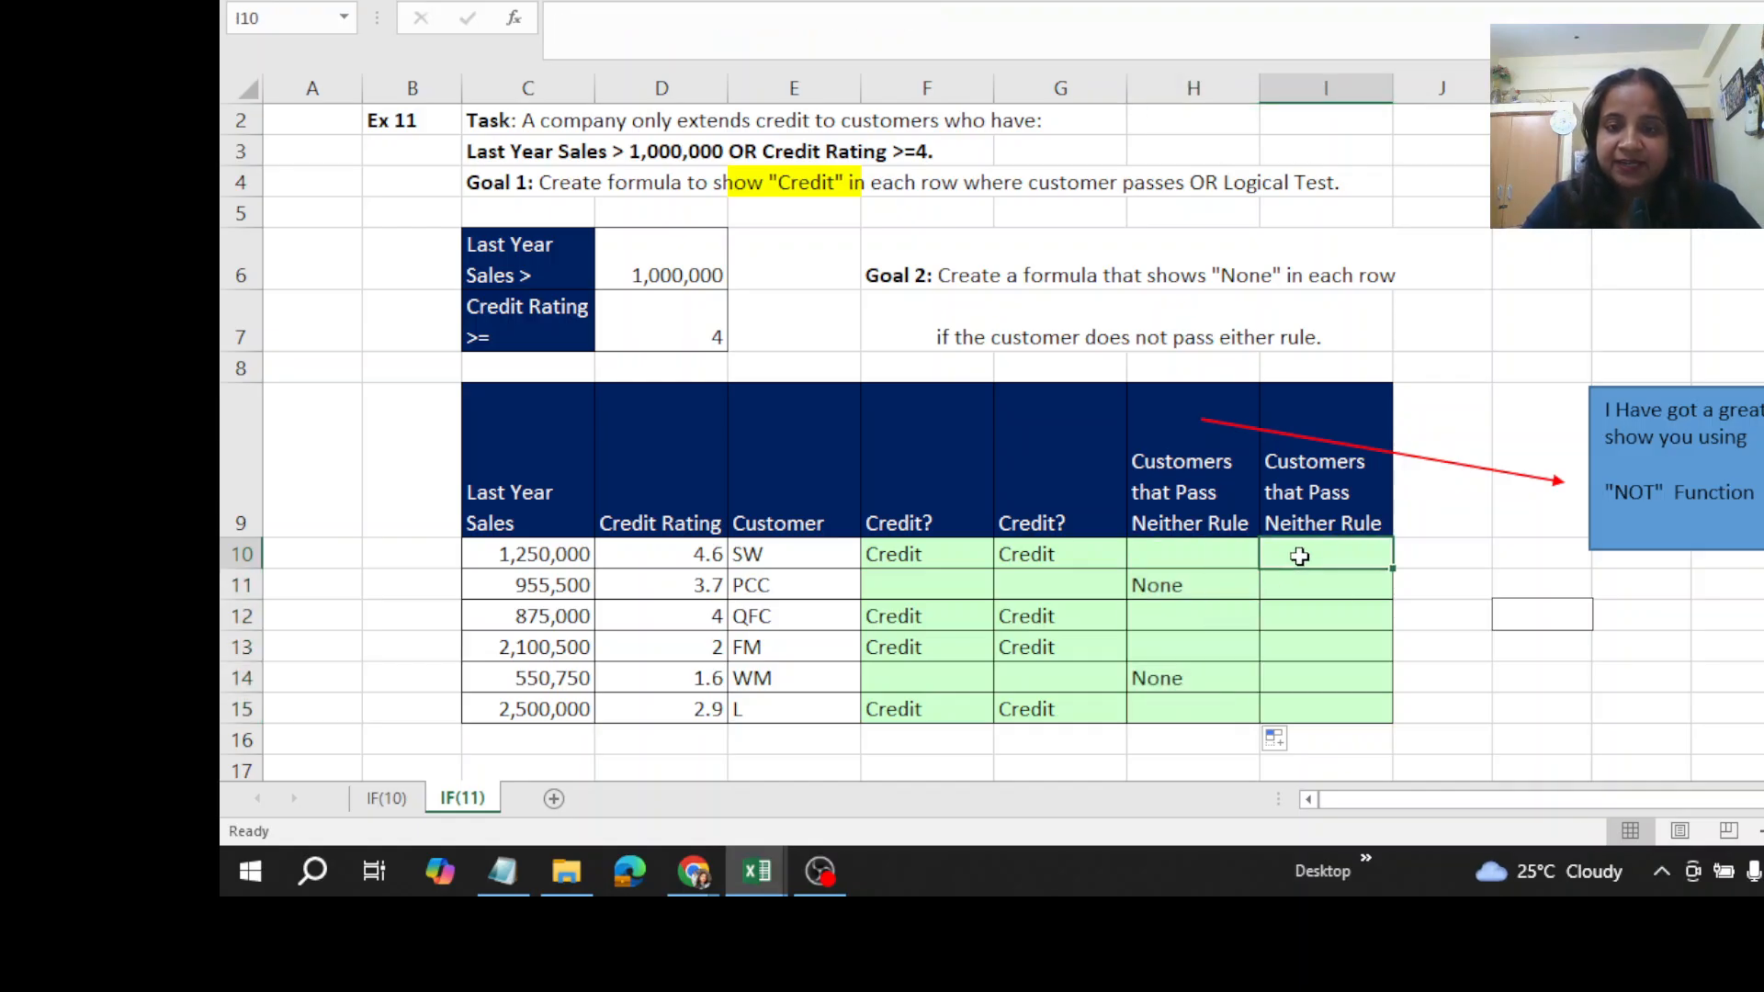
click(1205, 557)
click(1305, 551)
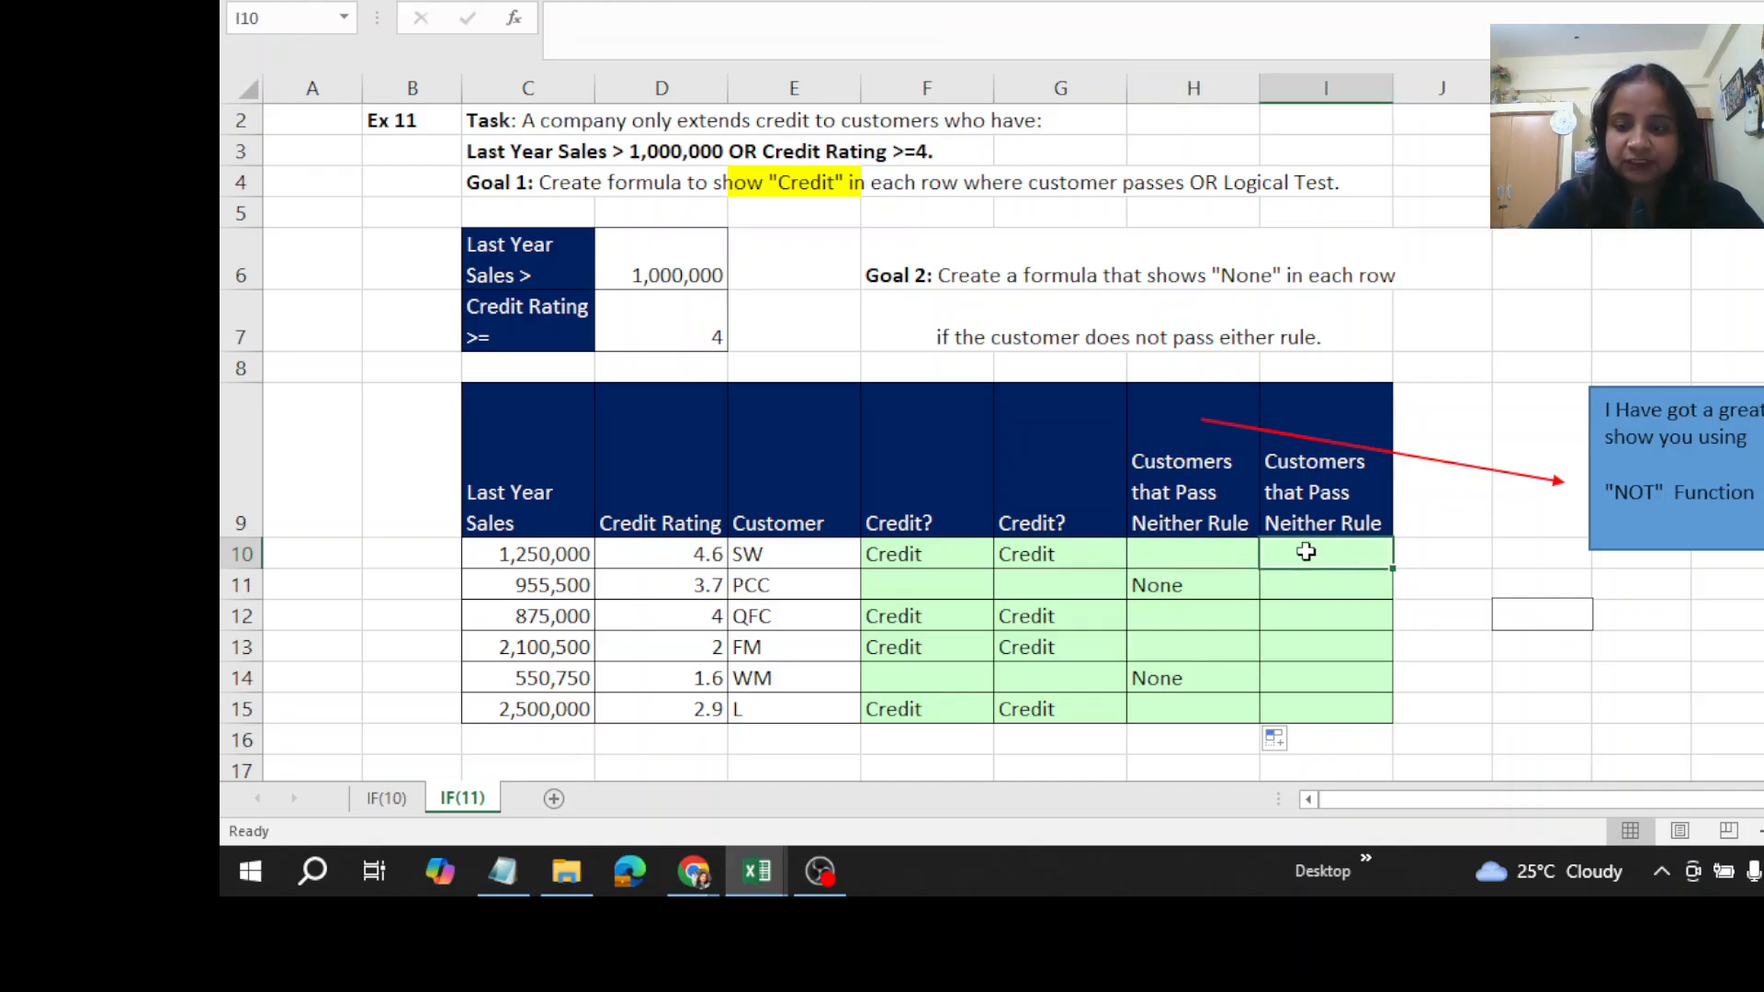
click(1047, 558)
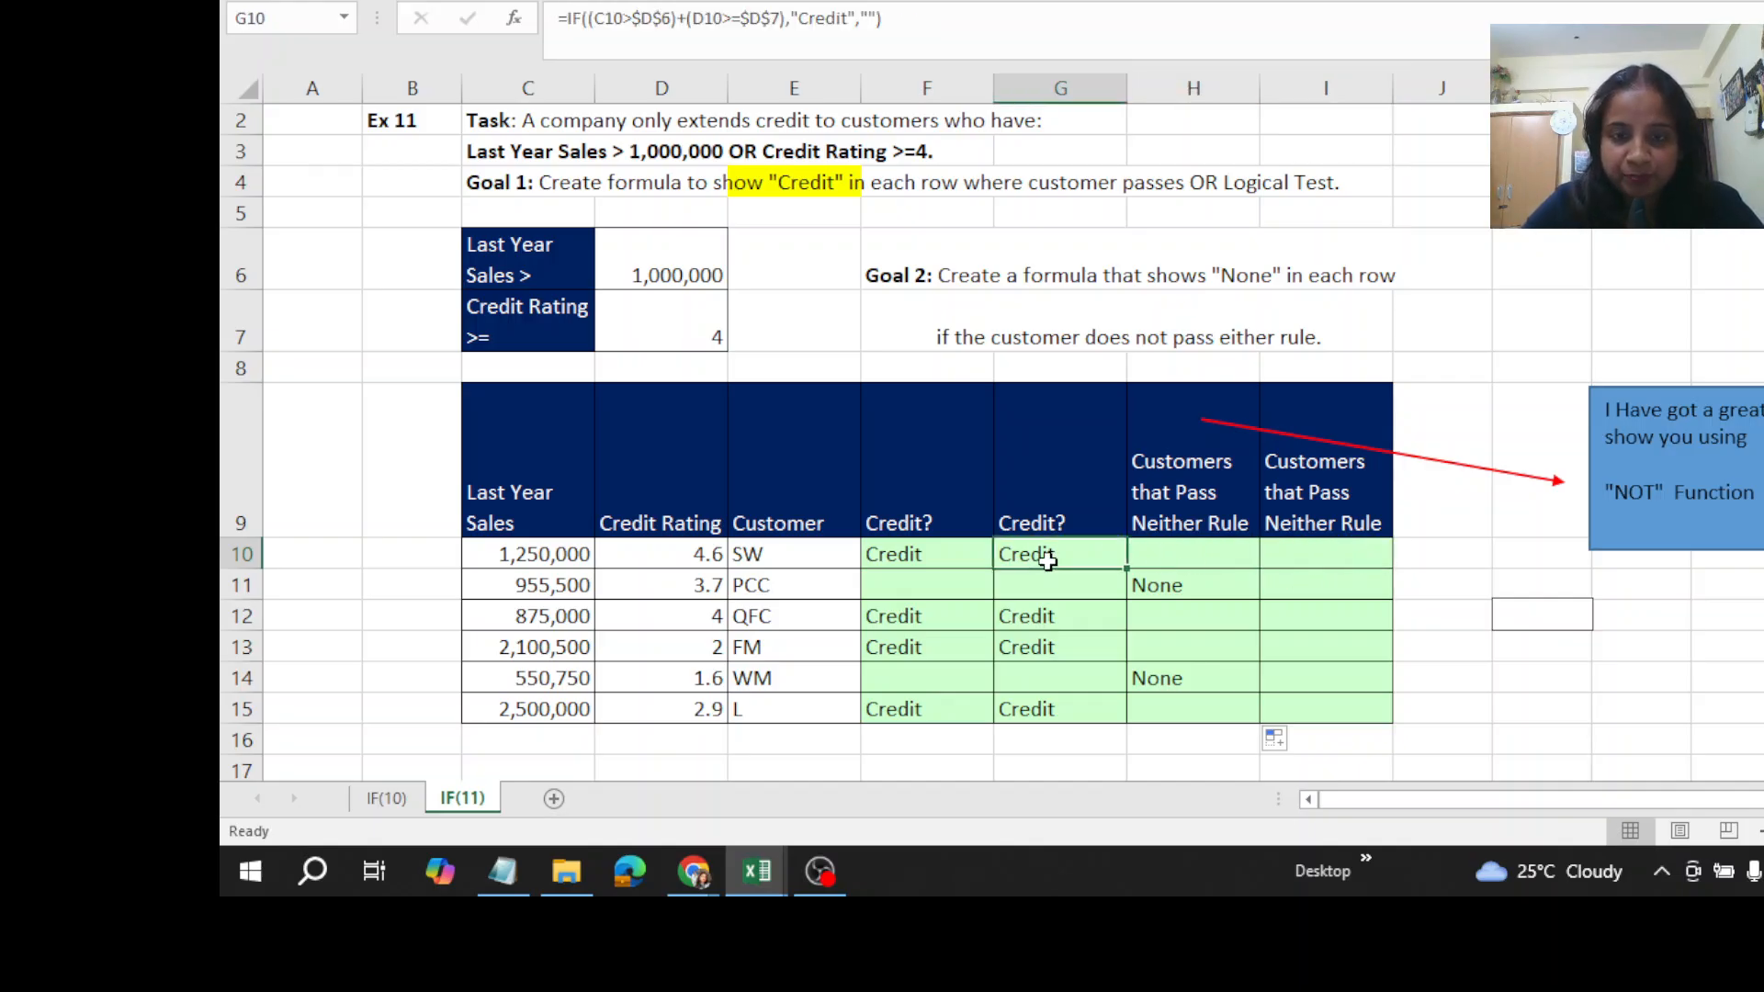
double_click(1047, 559)
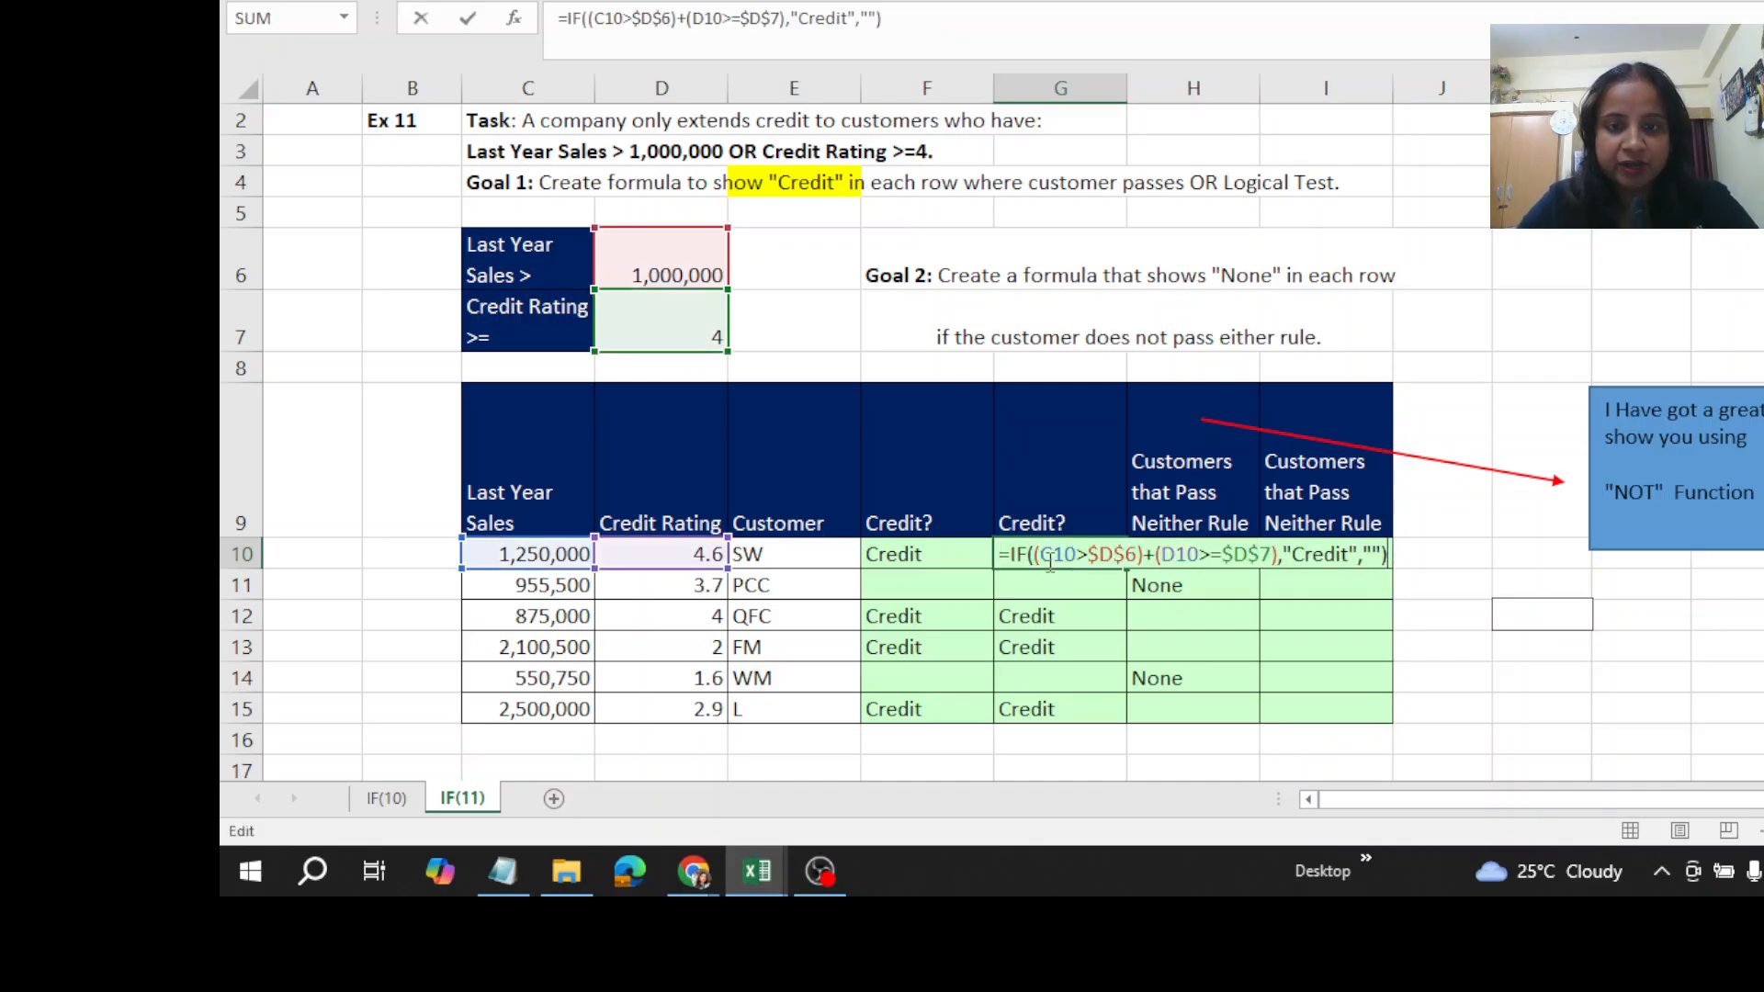
click(1036, 554)
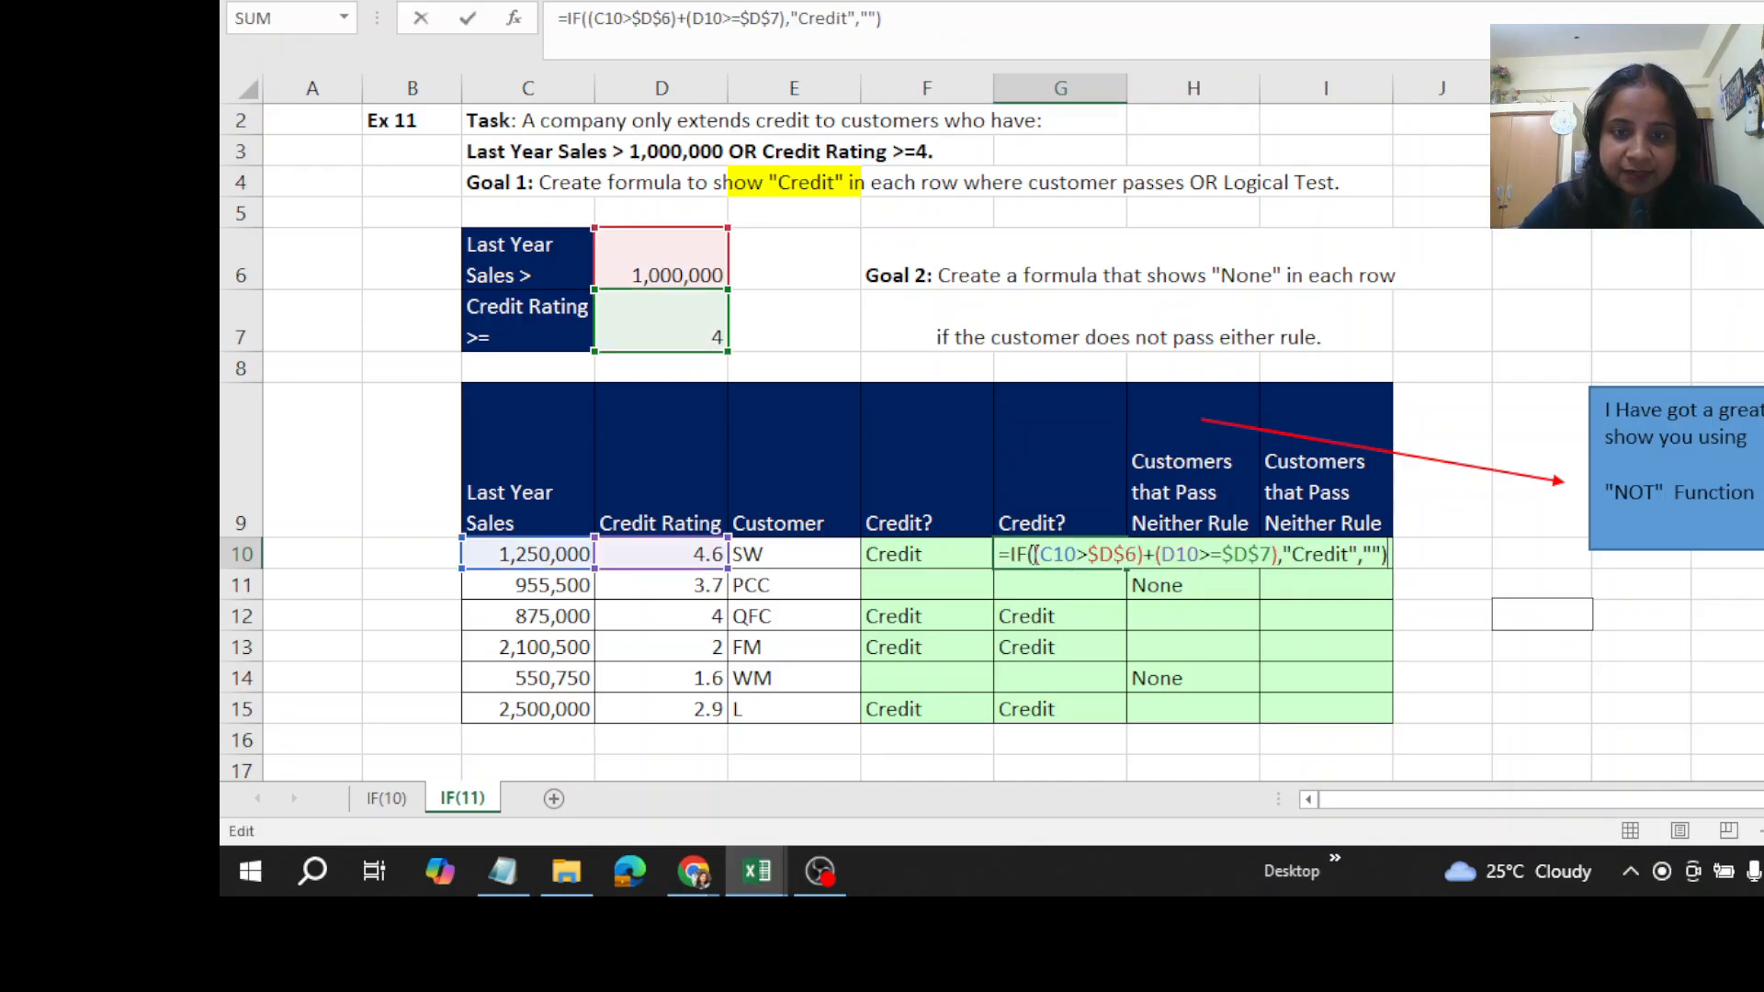
drag(1035, 554, 1279, 557)
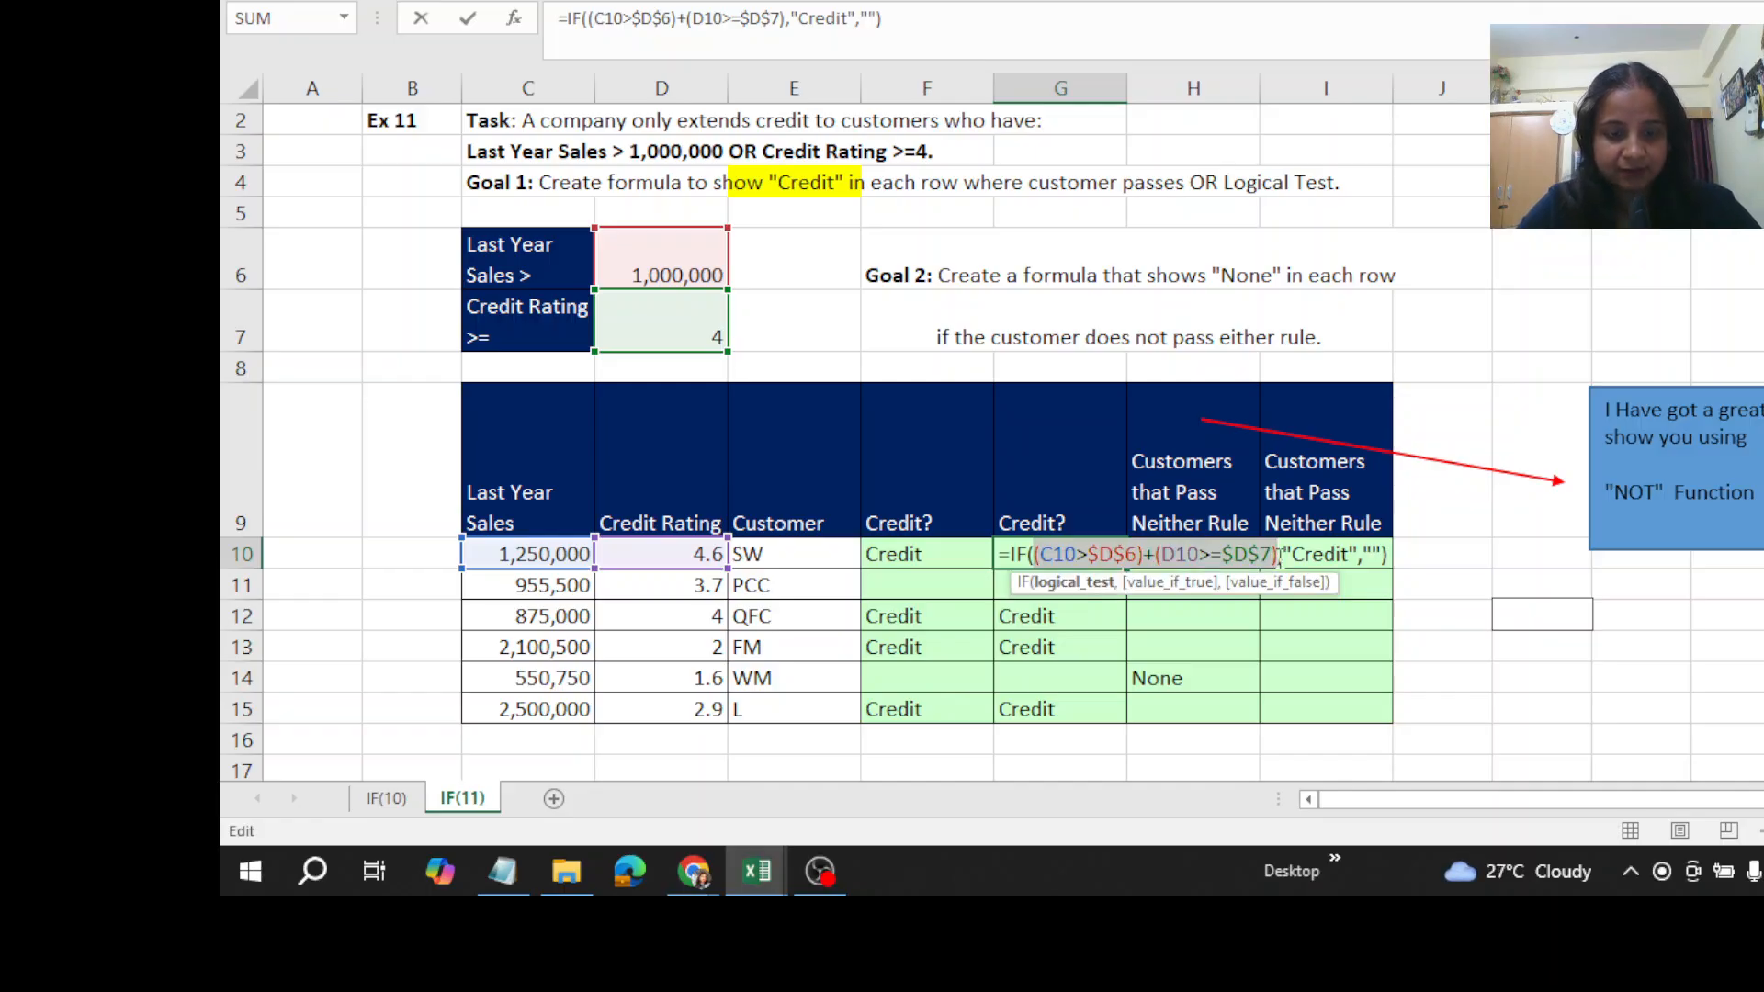
click(1410, 643)
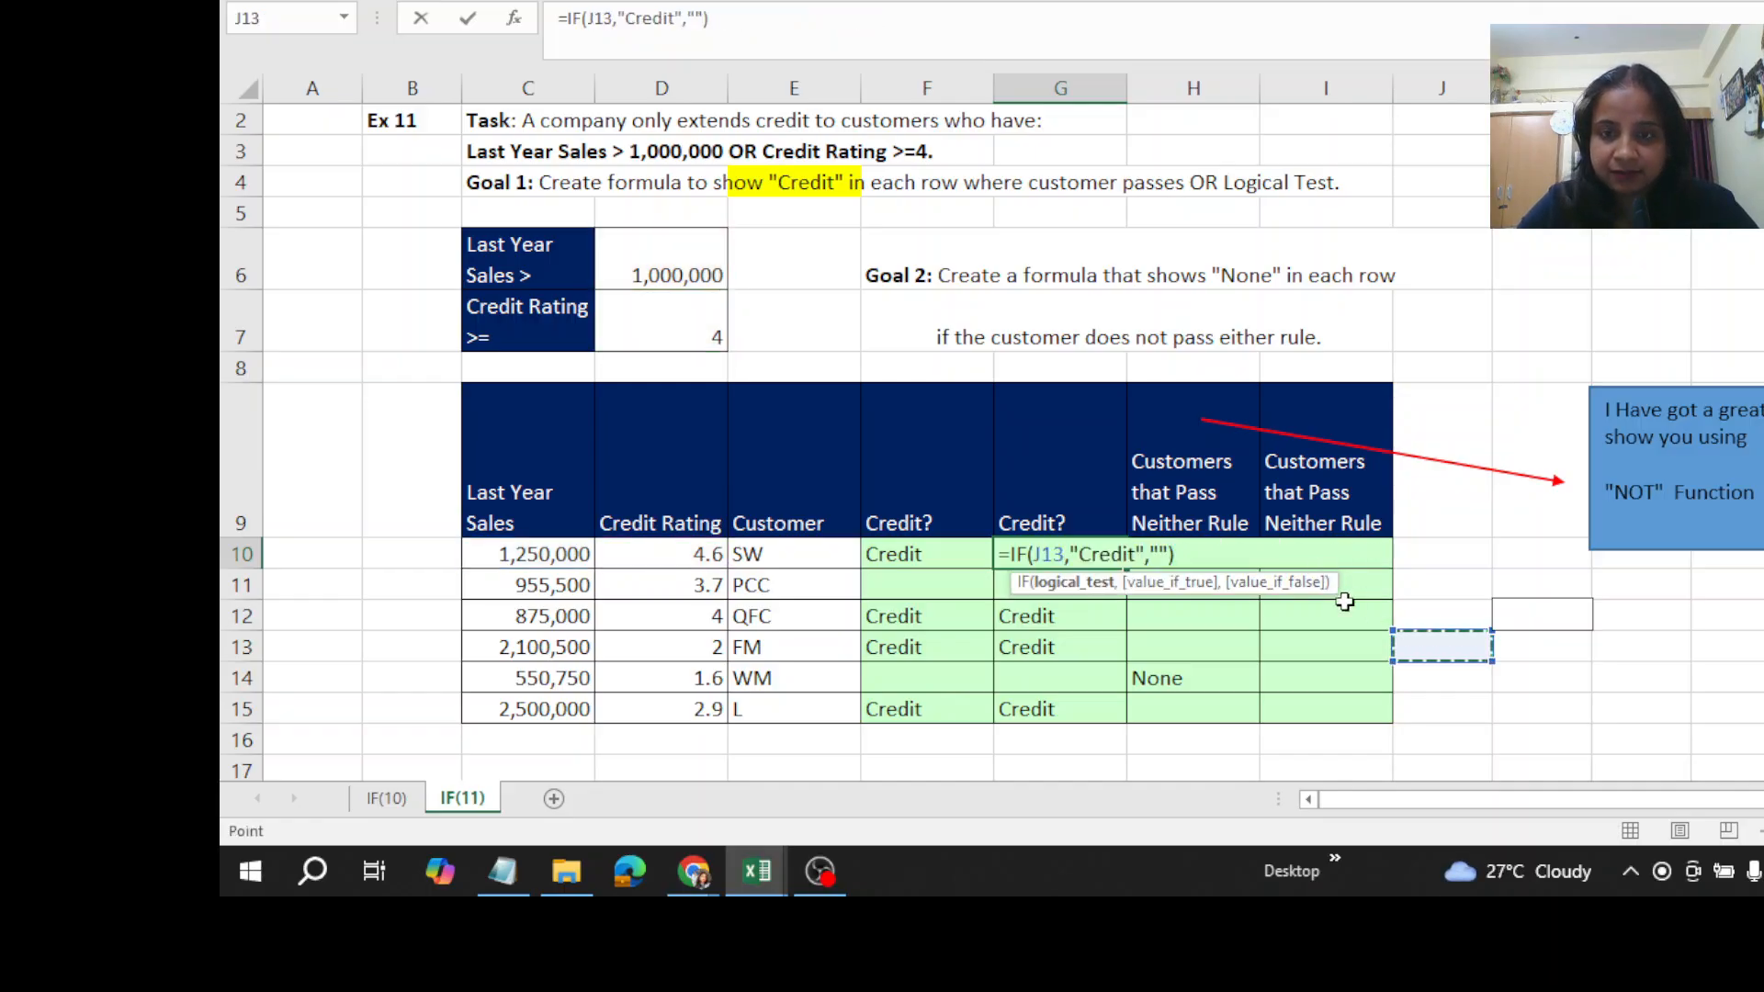
click(1340, 642)
key(ctrl+z)
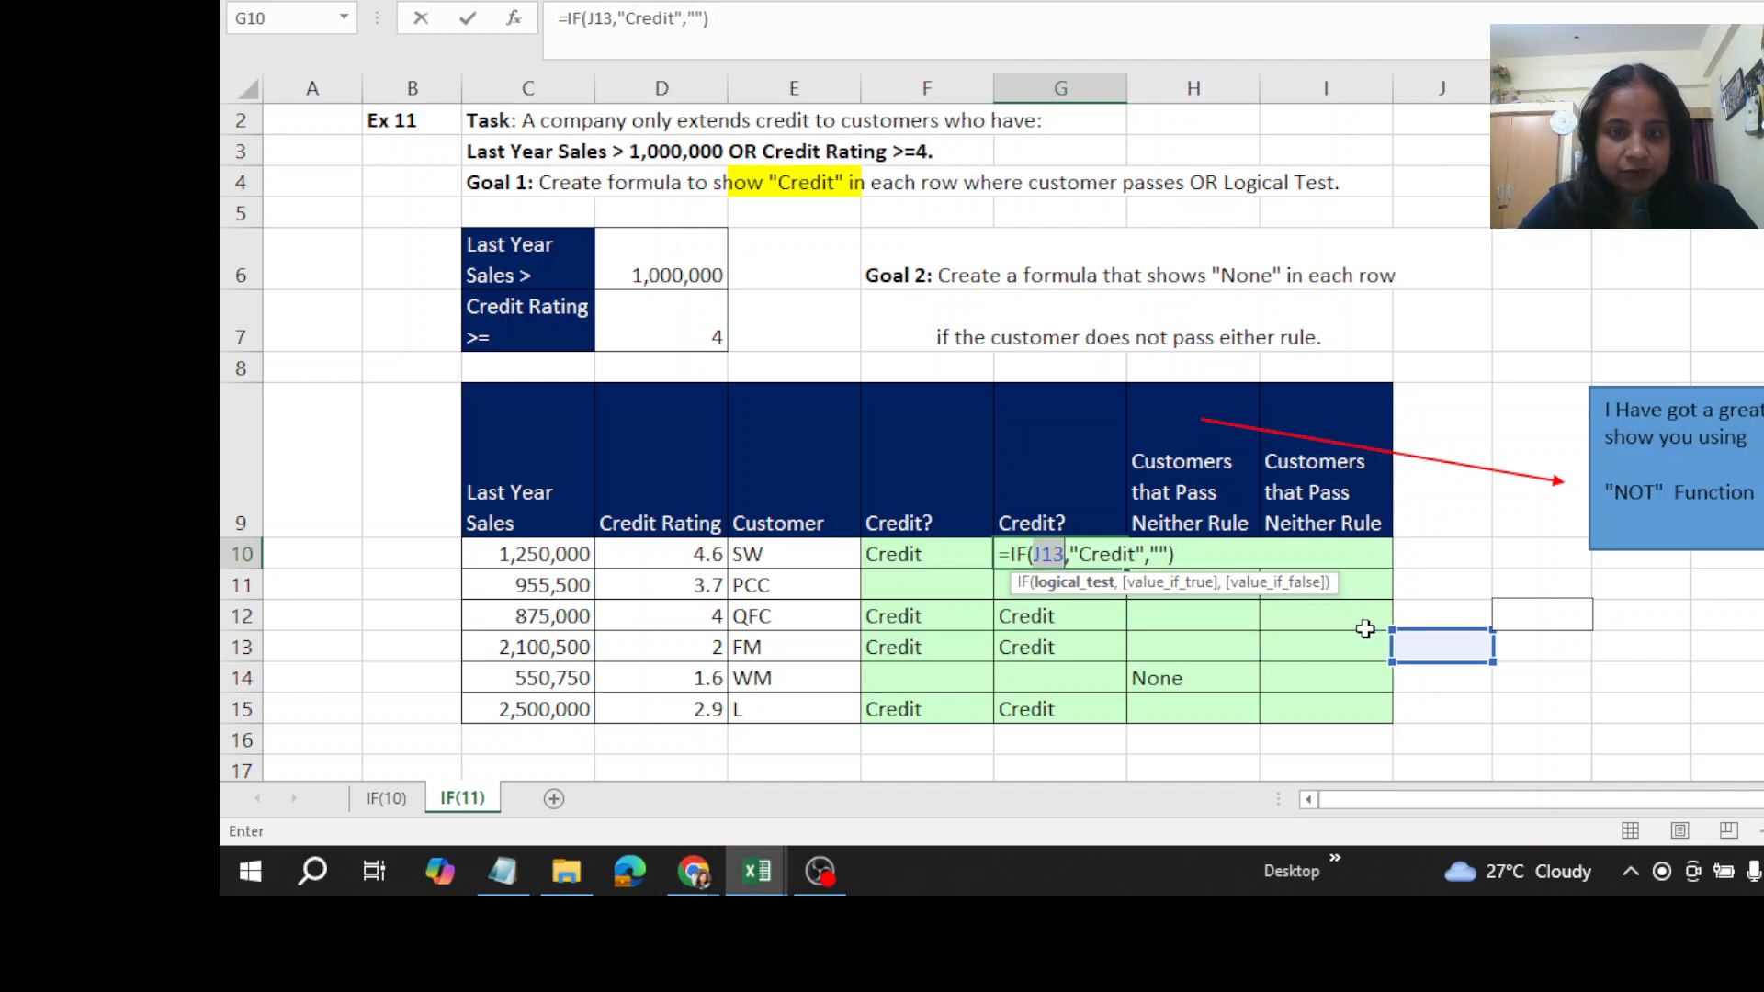
text(z)
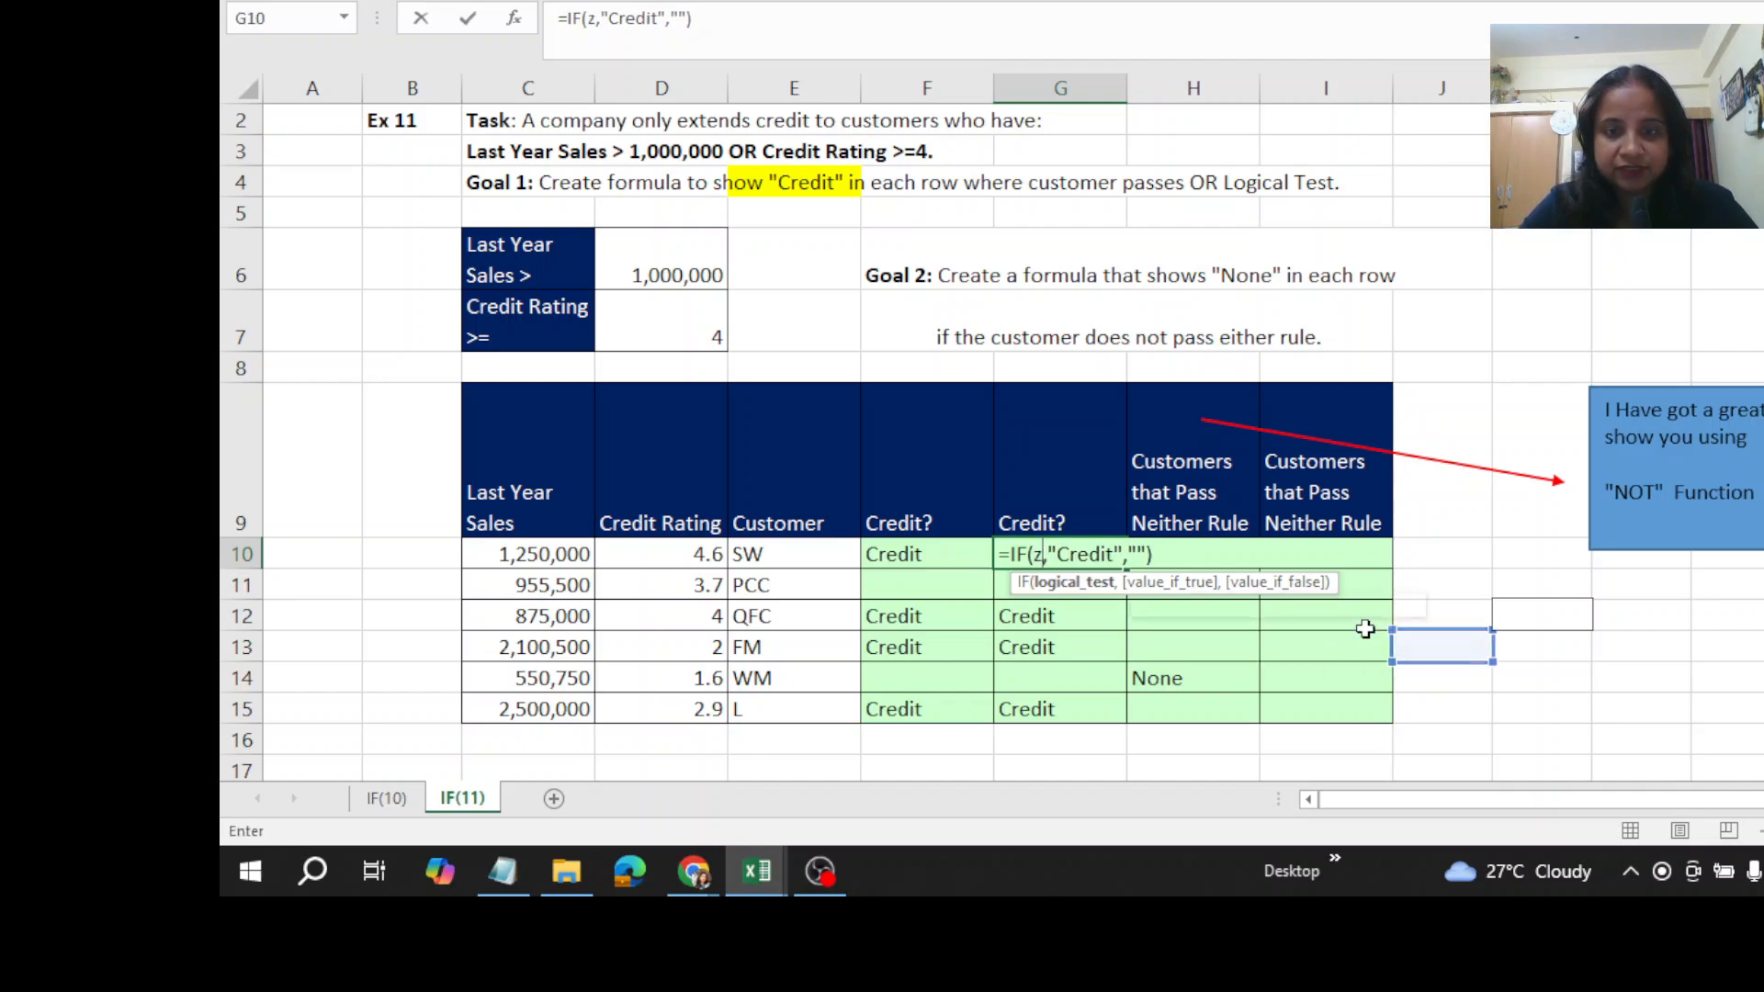
key(ctrl+z)
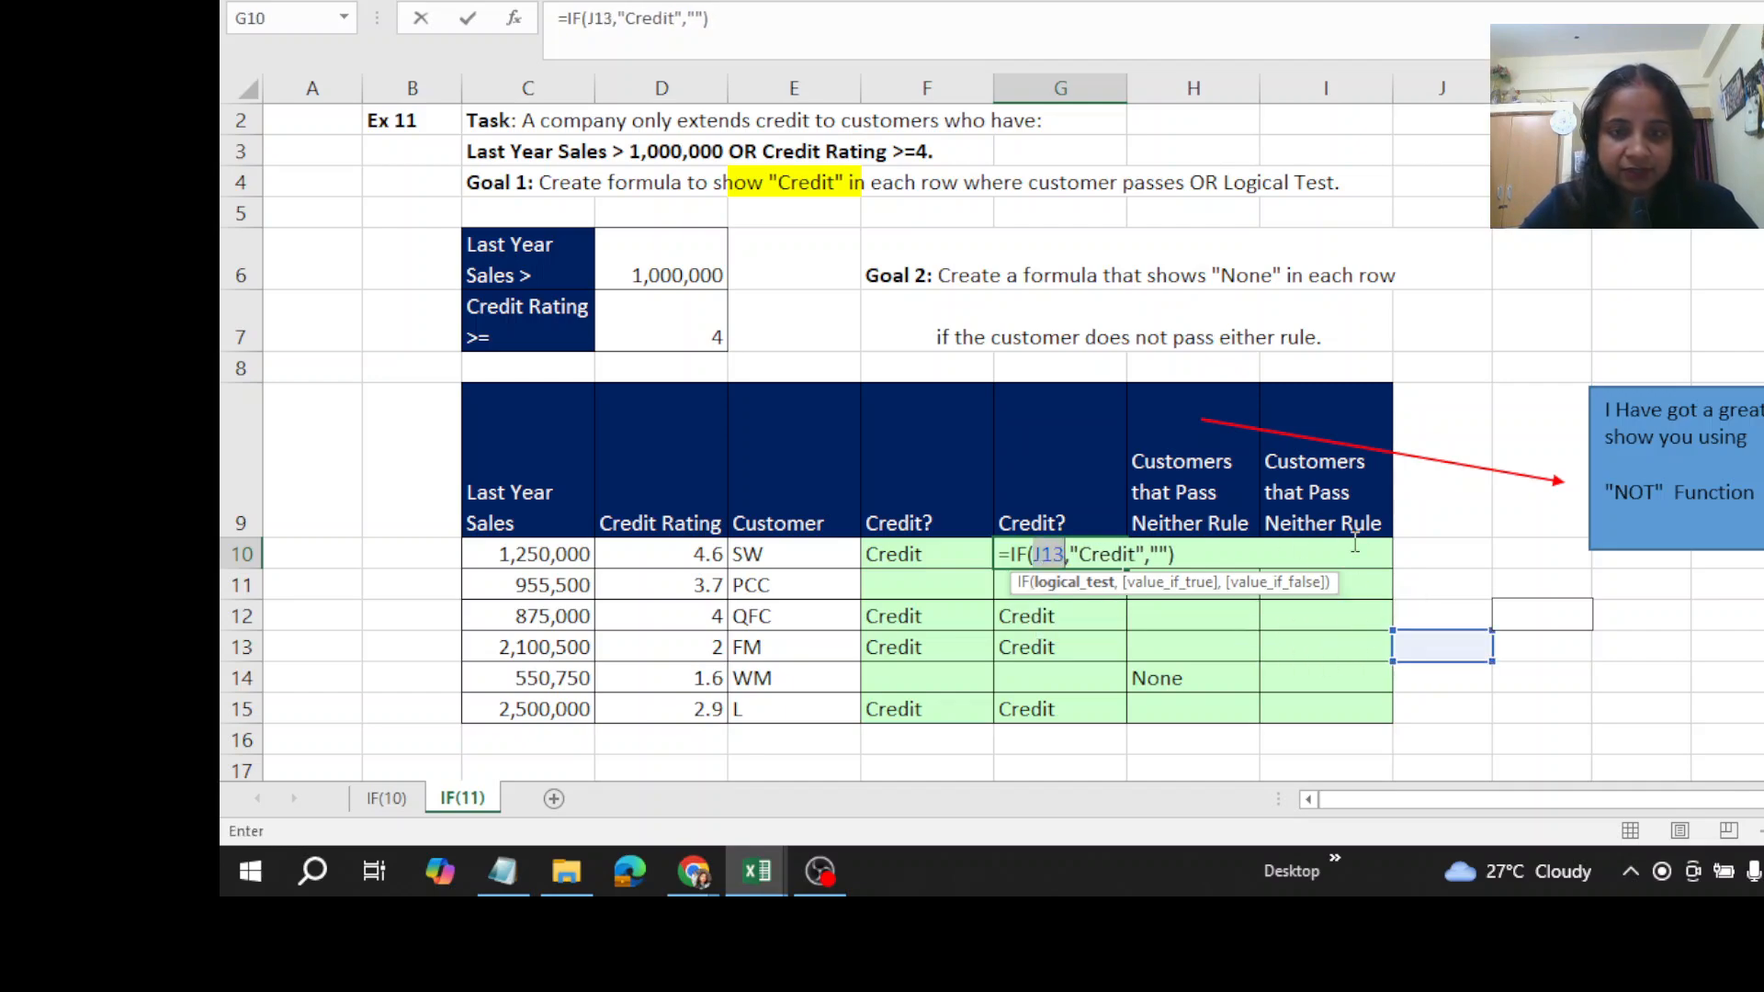
click(1419, 608)
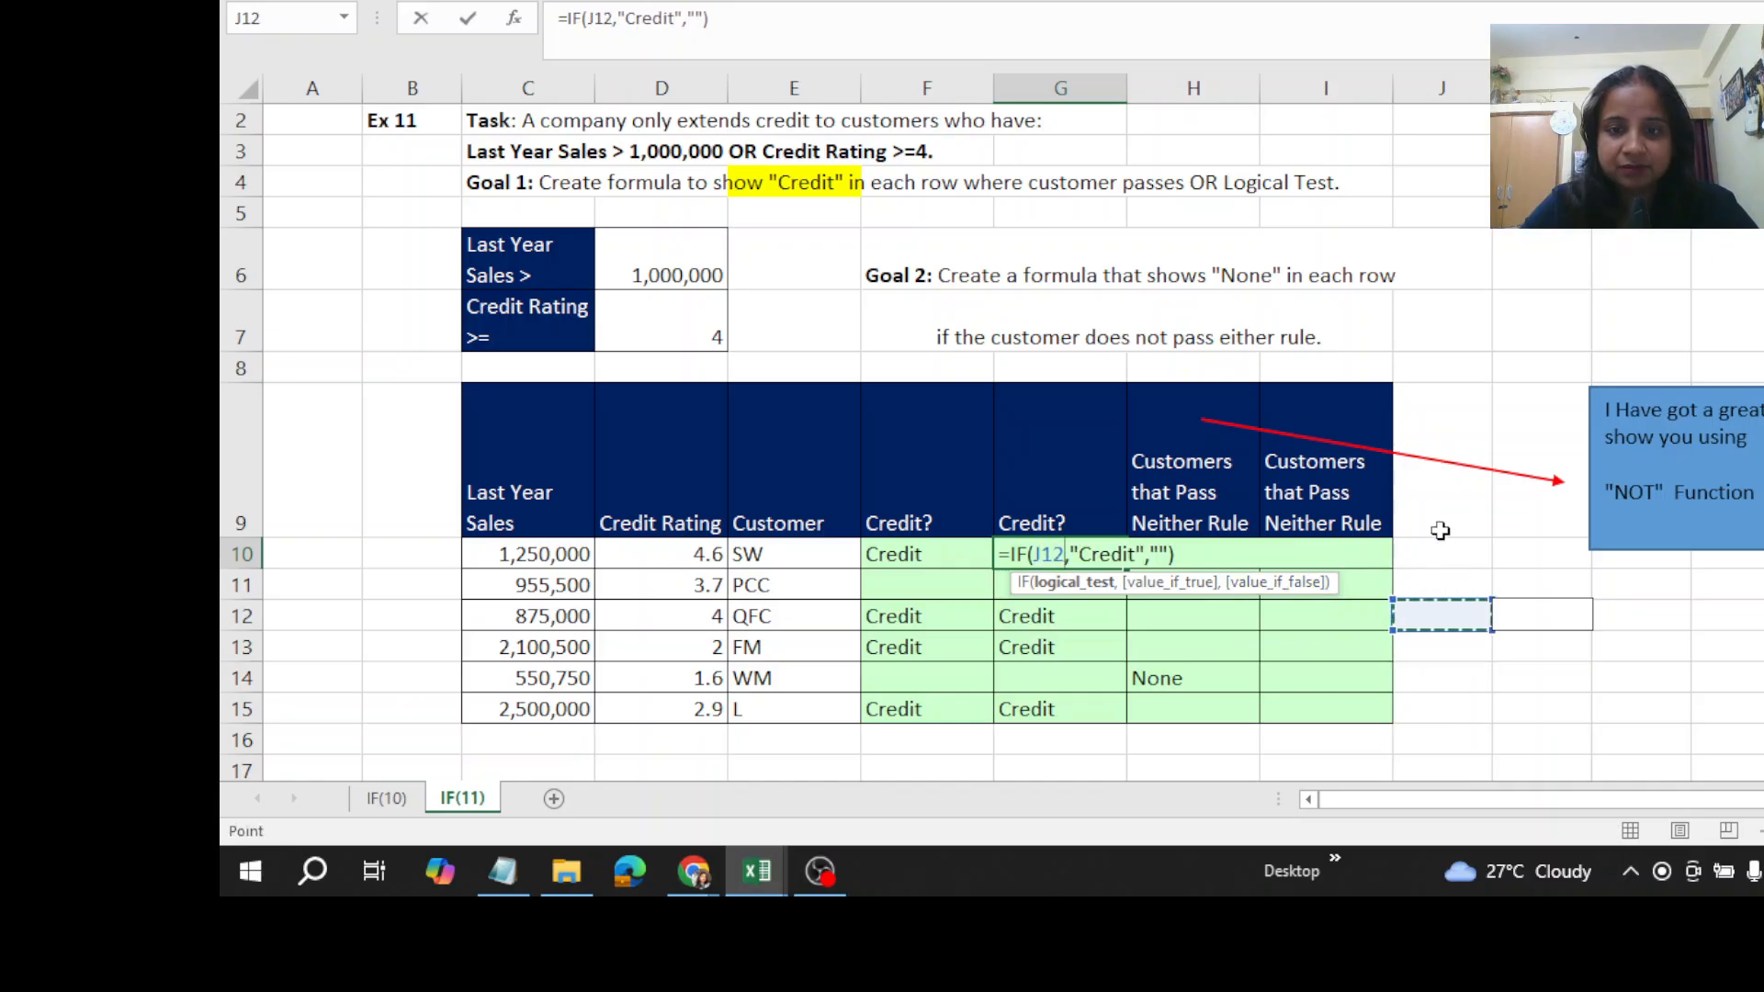
click(1443, 519)
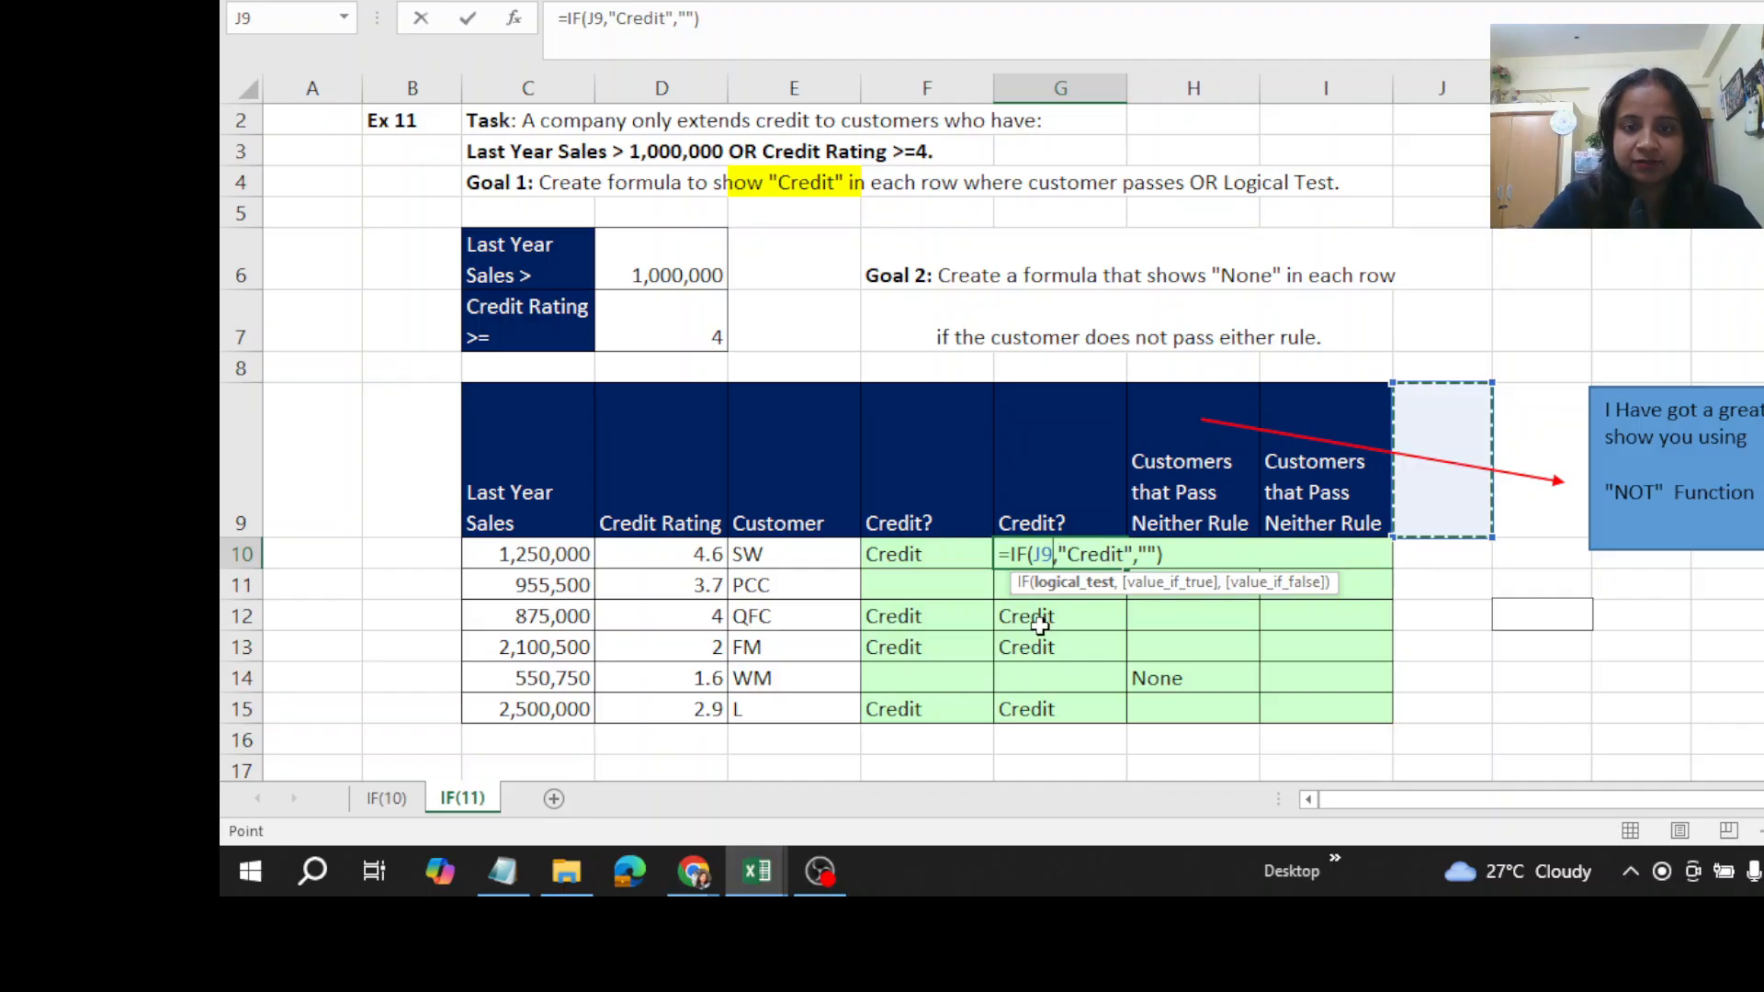
key(ctrl+z)
key(ctrl+z)
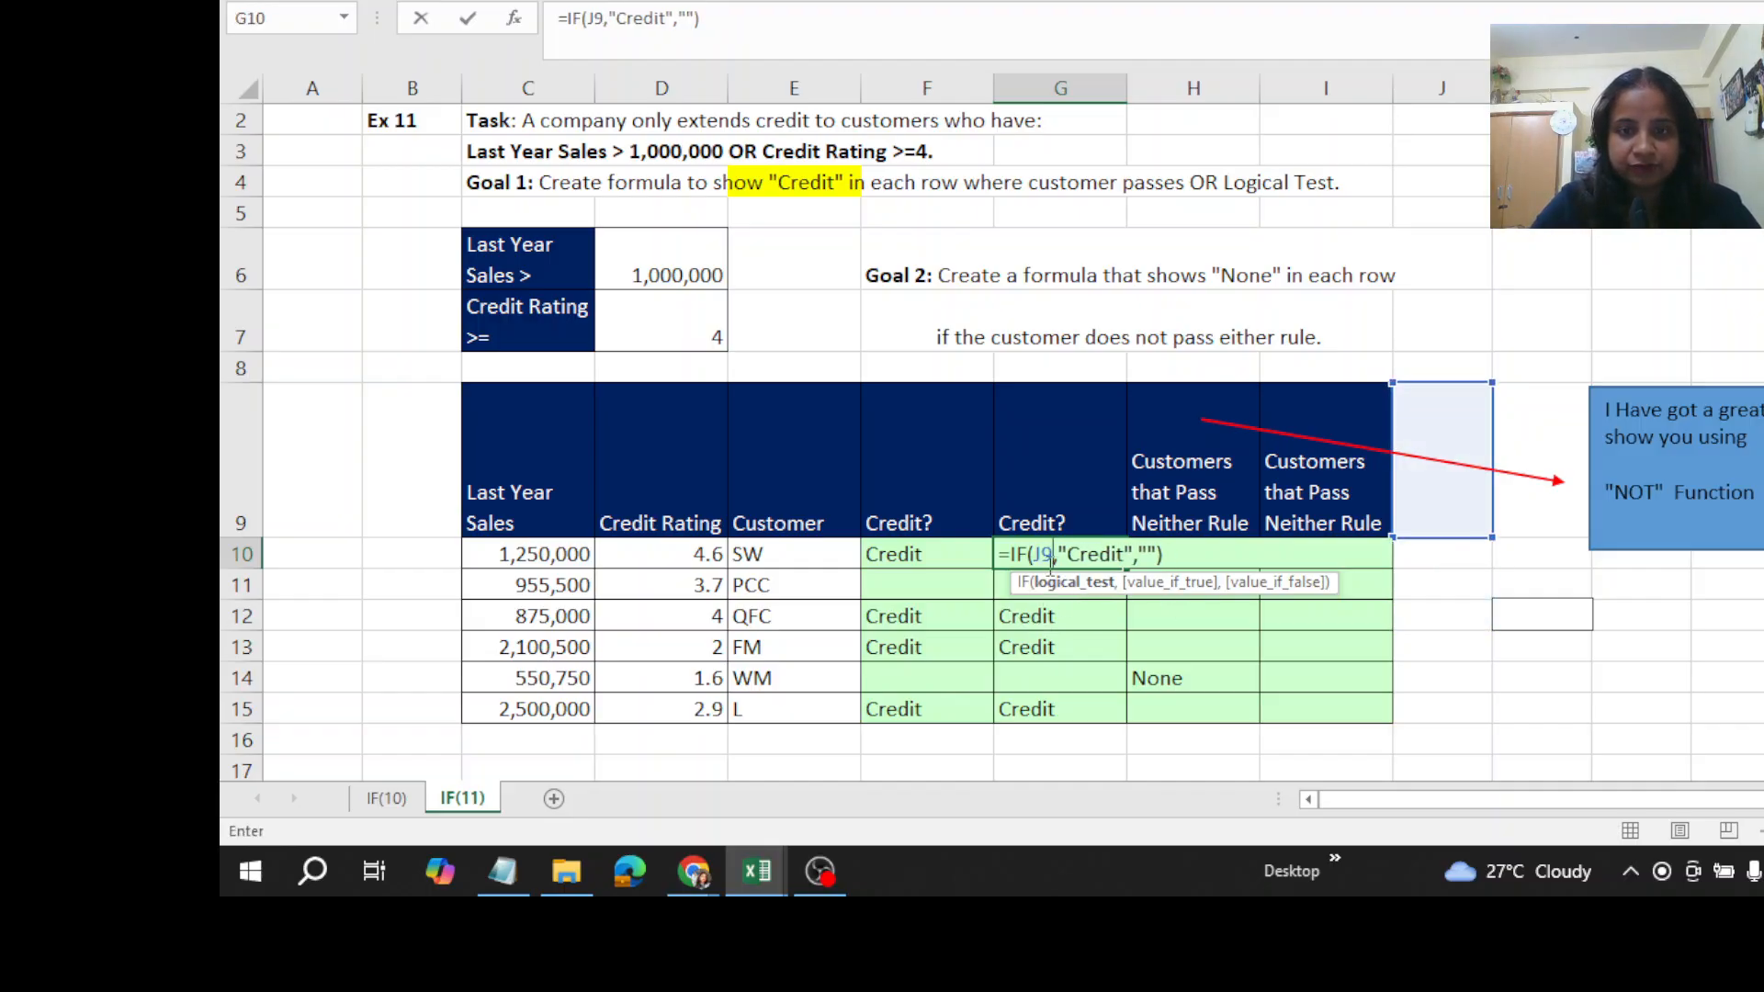
click(1165, 554)
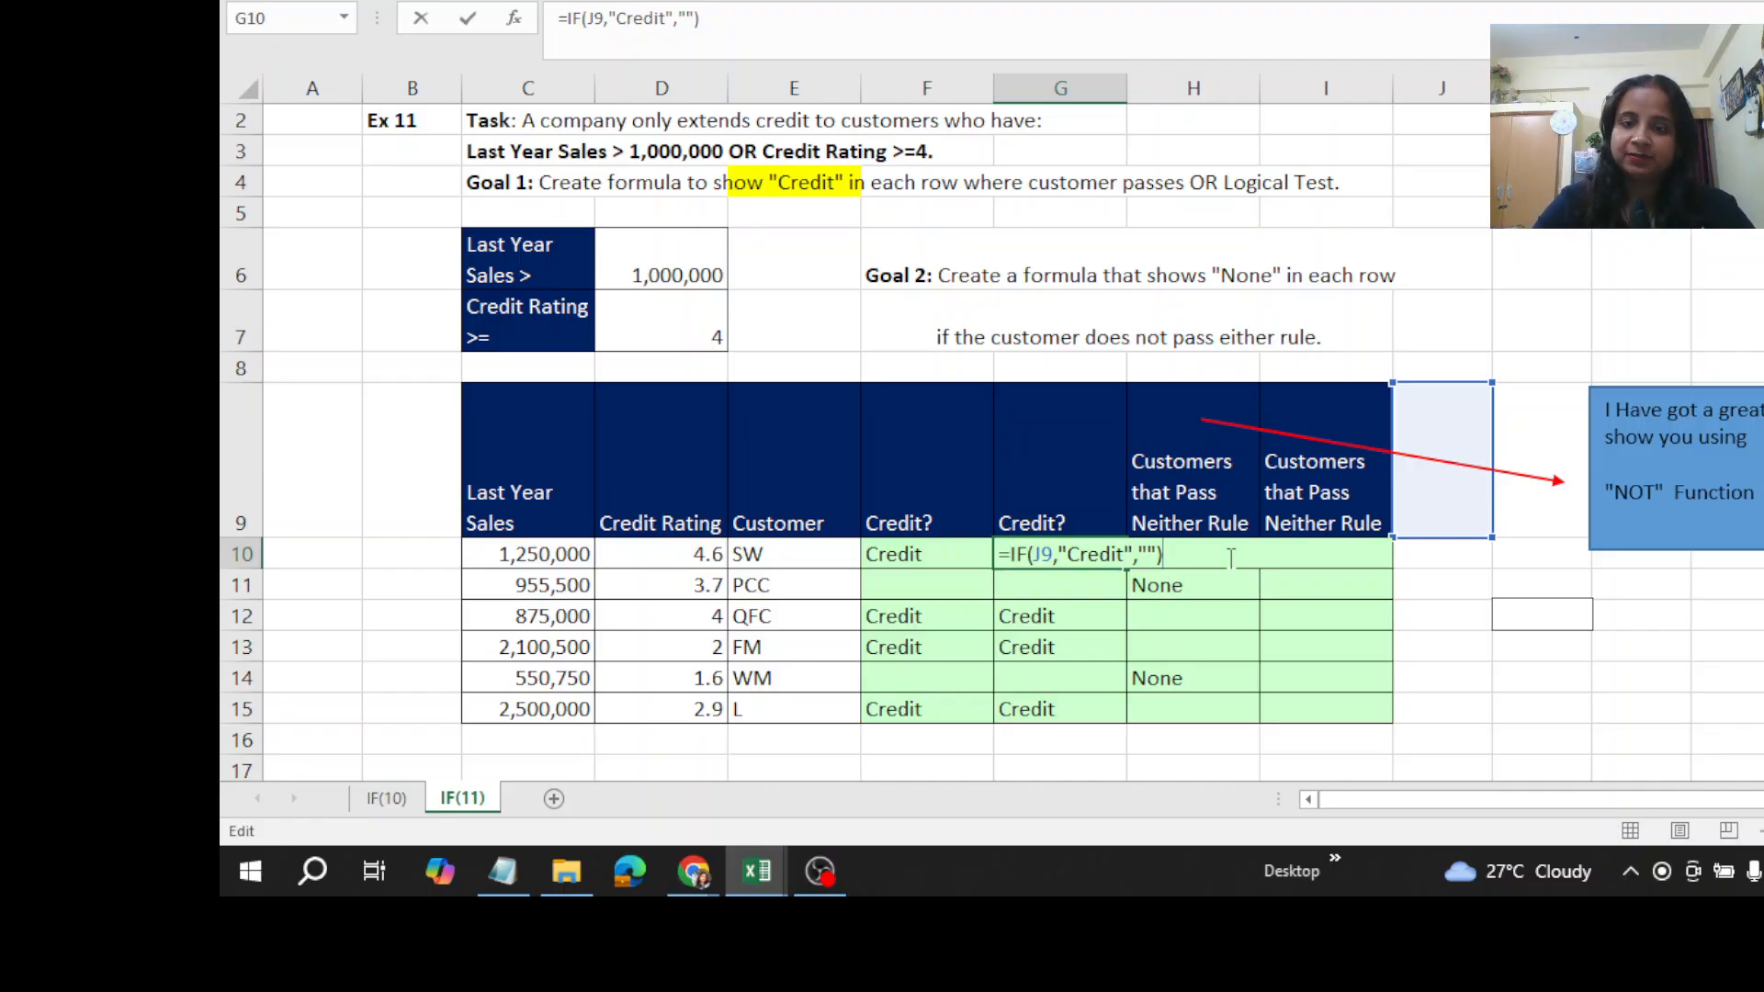
- Clear the overwritten formula from G10 and restore it by filling the G11 formula up into G10
key(BackSpace)
key(BackSpace)
key(BackSpace)
key(BackSpace)
key(BackSpace)
key(BackSpace)
key(BackSpace)
key(BackSpace)
key(BackSpace)
key(BackSpace)
key(BackSpace)
key(BackSpace)
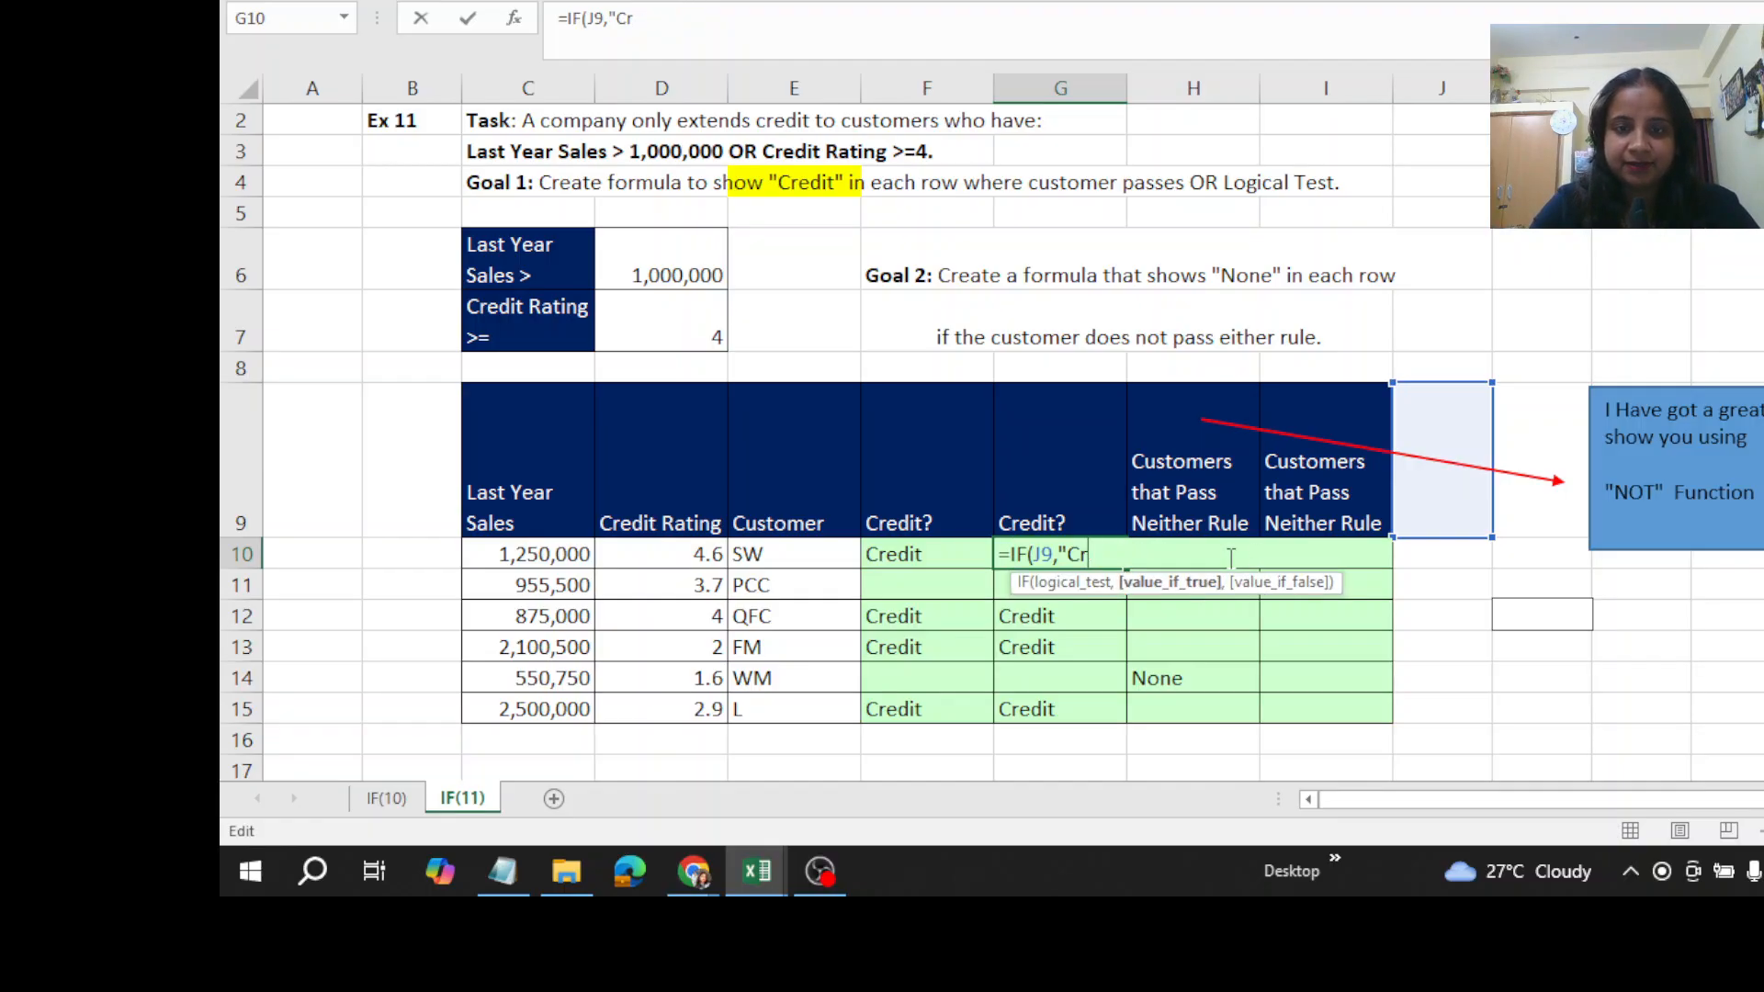
key(BackSpace)
key(BackSpace)
key(BackSpace)
key(BackSpace)
key(BackSpace)
key(BackSpace)
key(BackSpace)
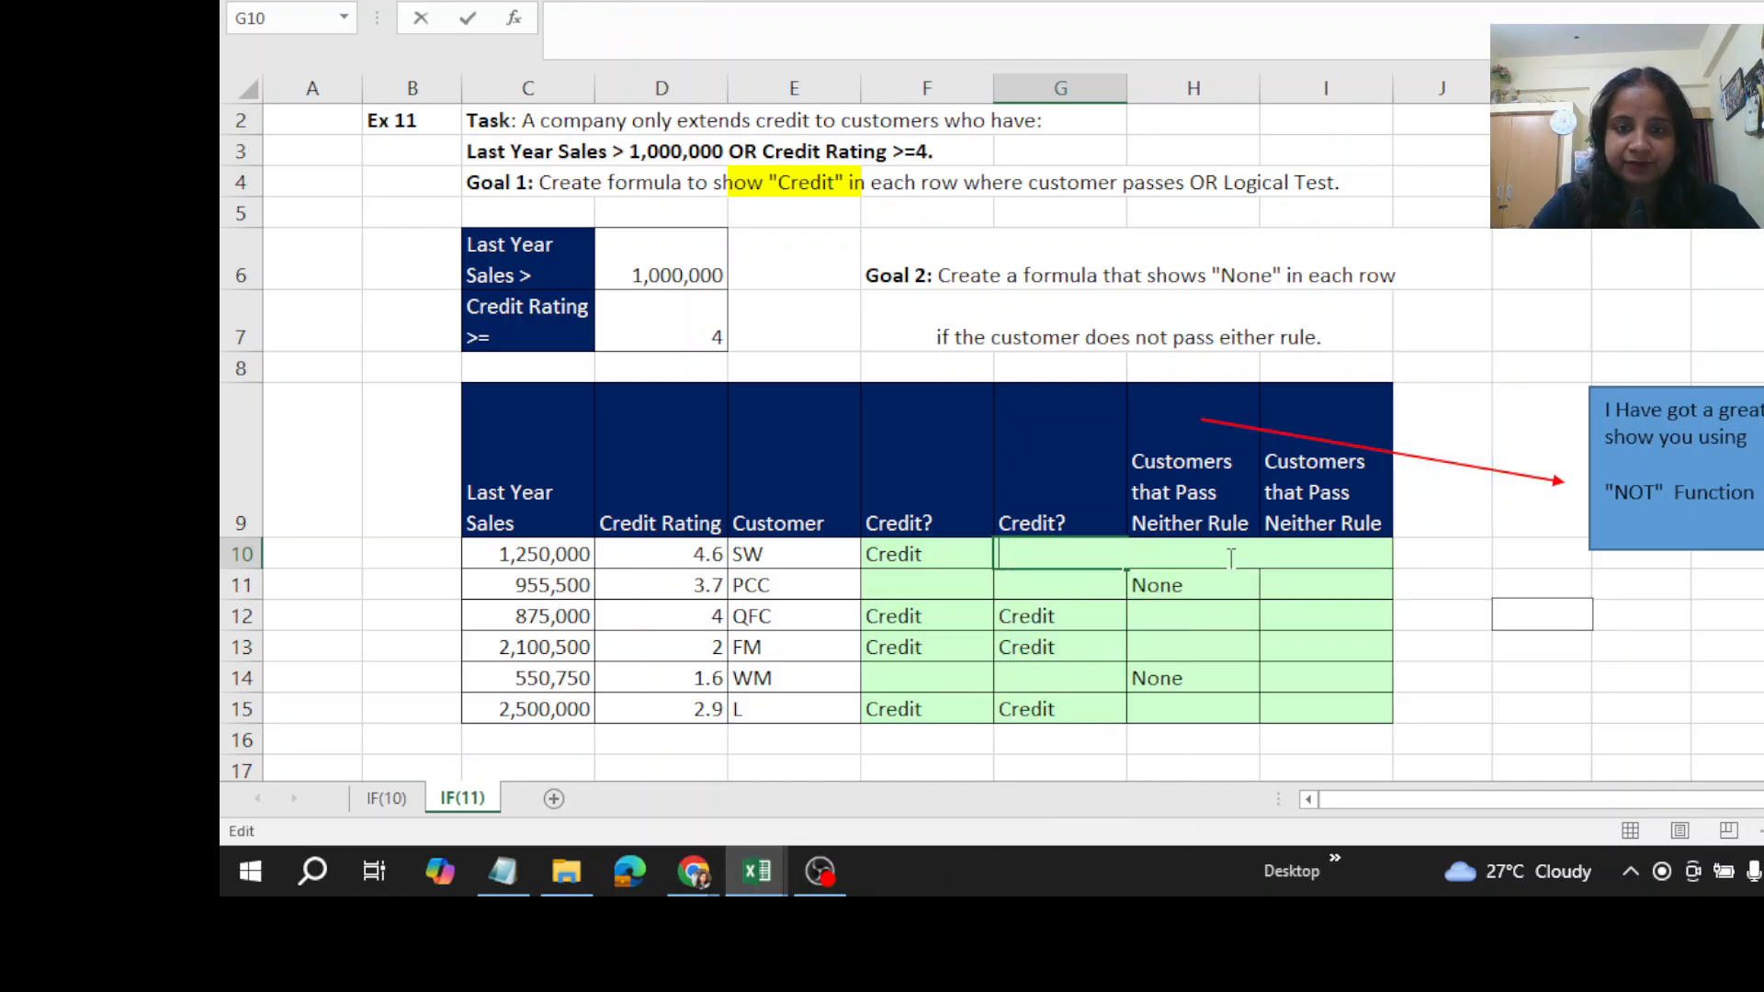
key(Return)
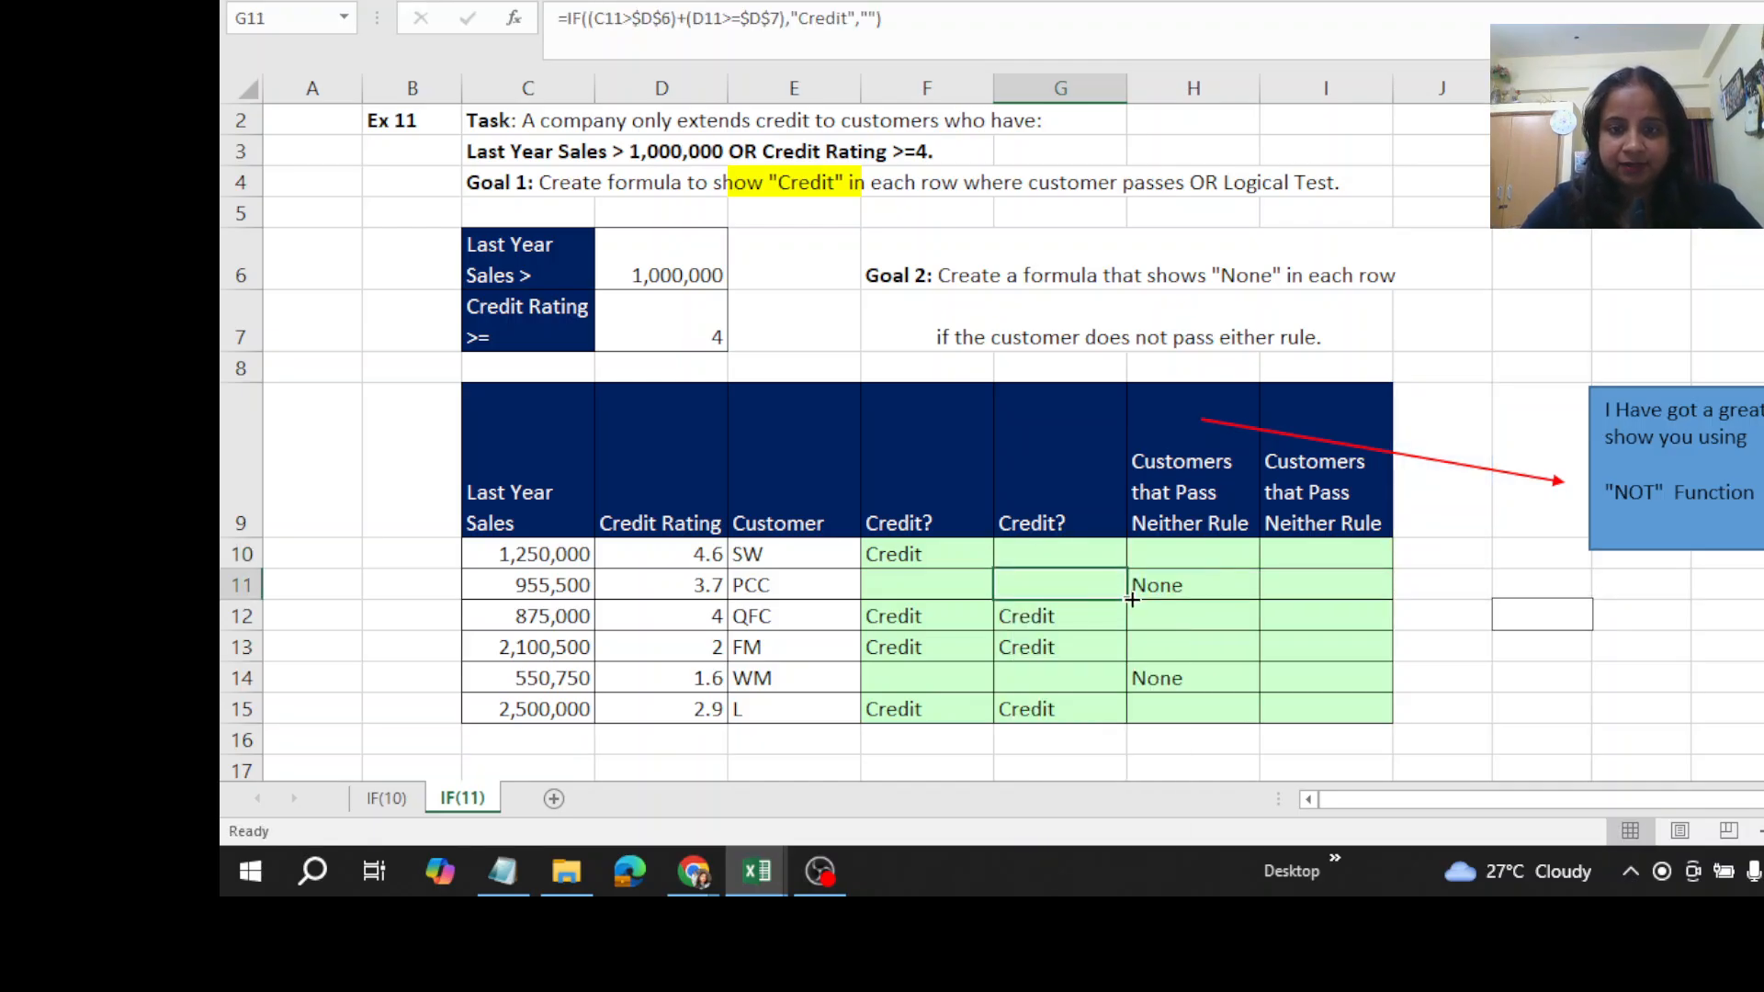
drag(1132, 600, 1132, 564)
click(1095, 566)
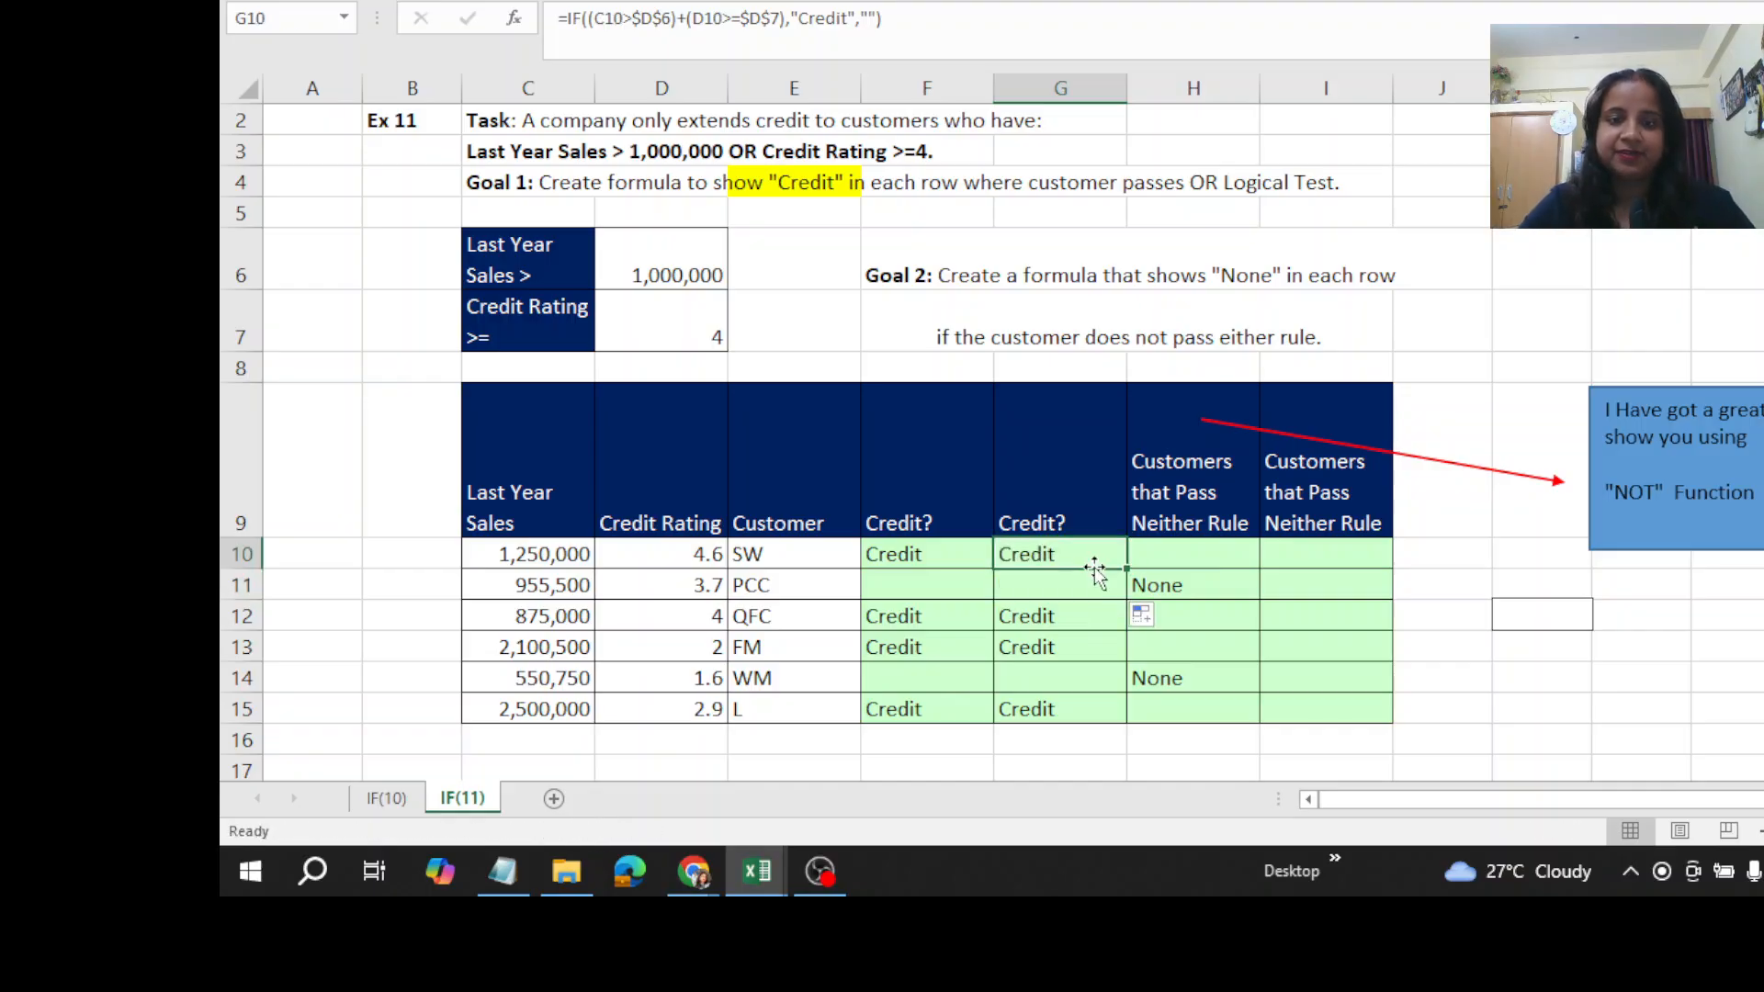
double_click(1095, 566)
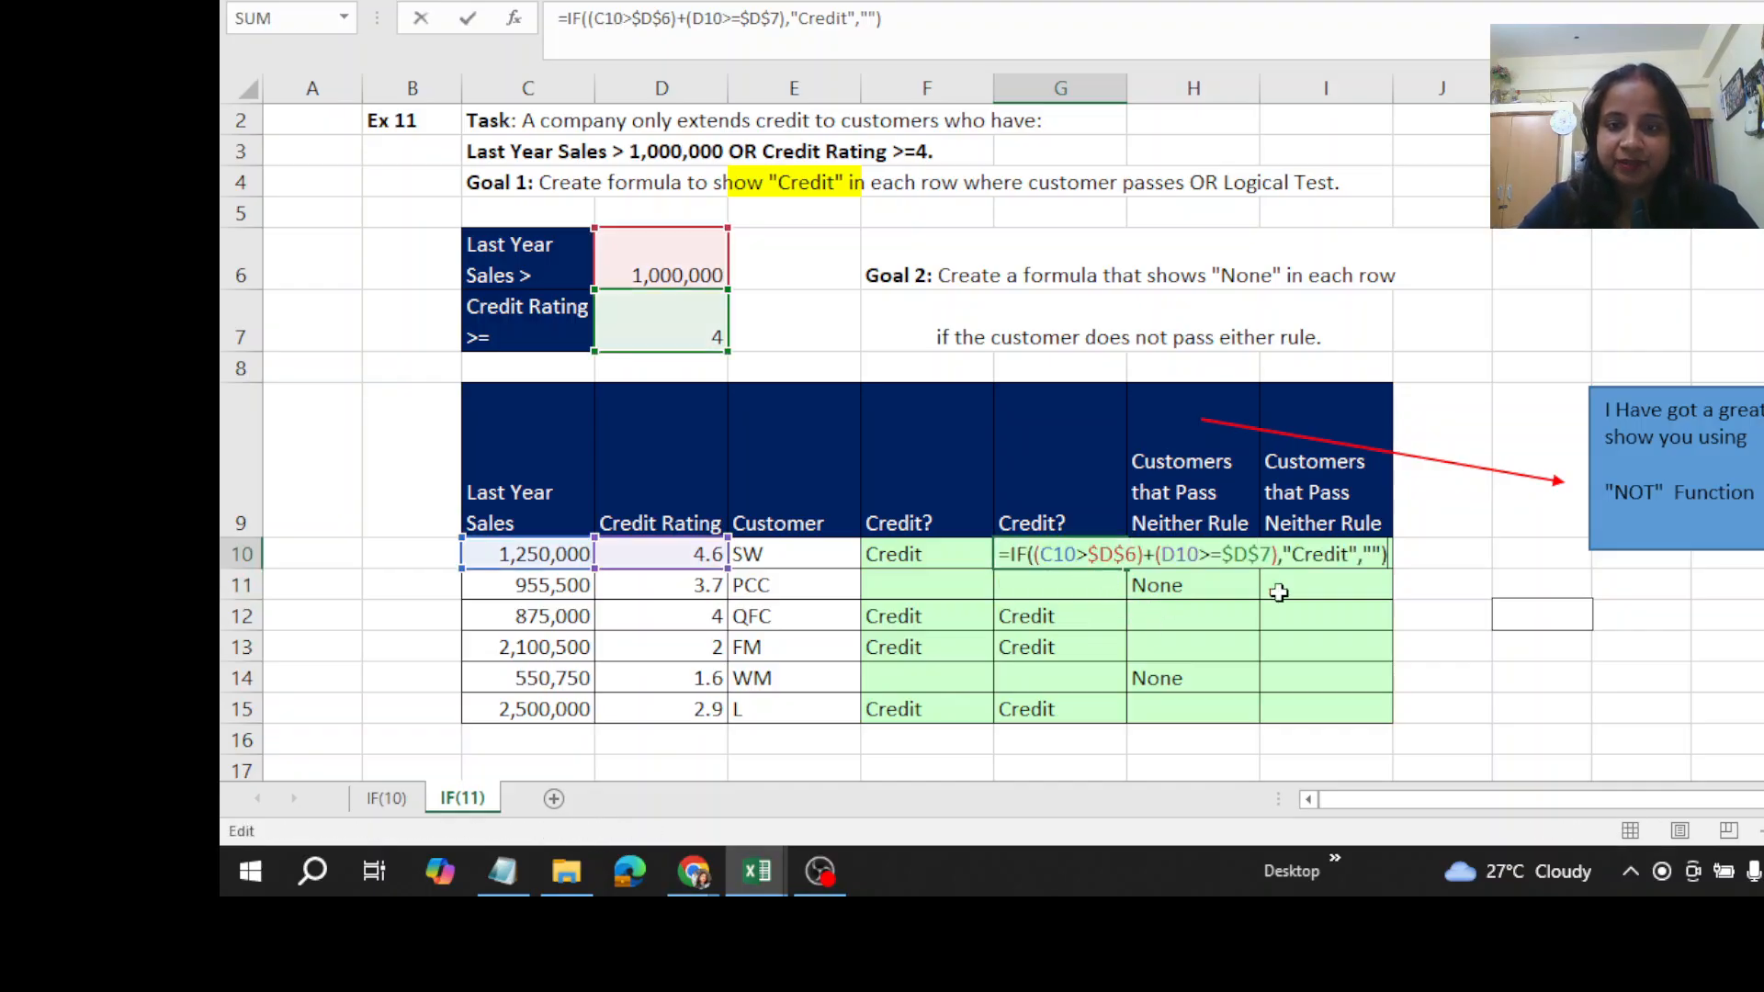
click(1339, 617)
click(1308, 560)
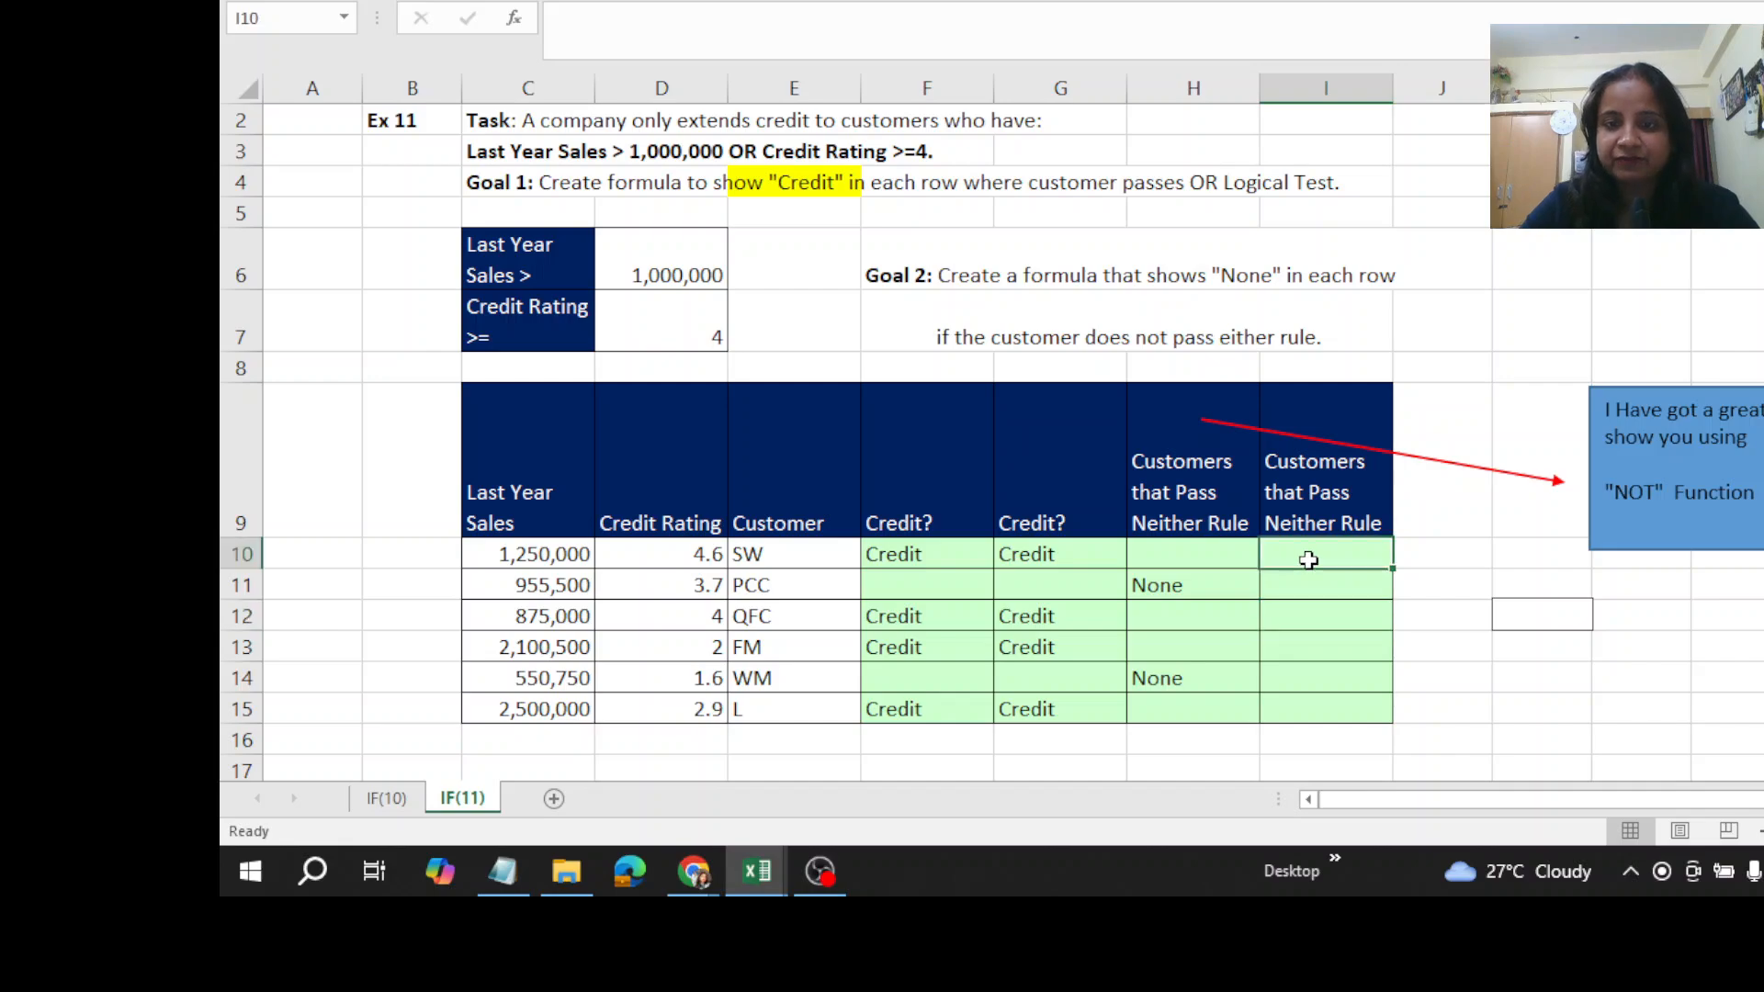
text(=)
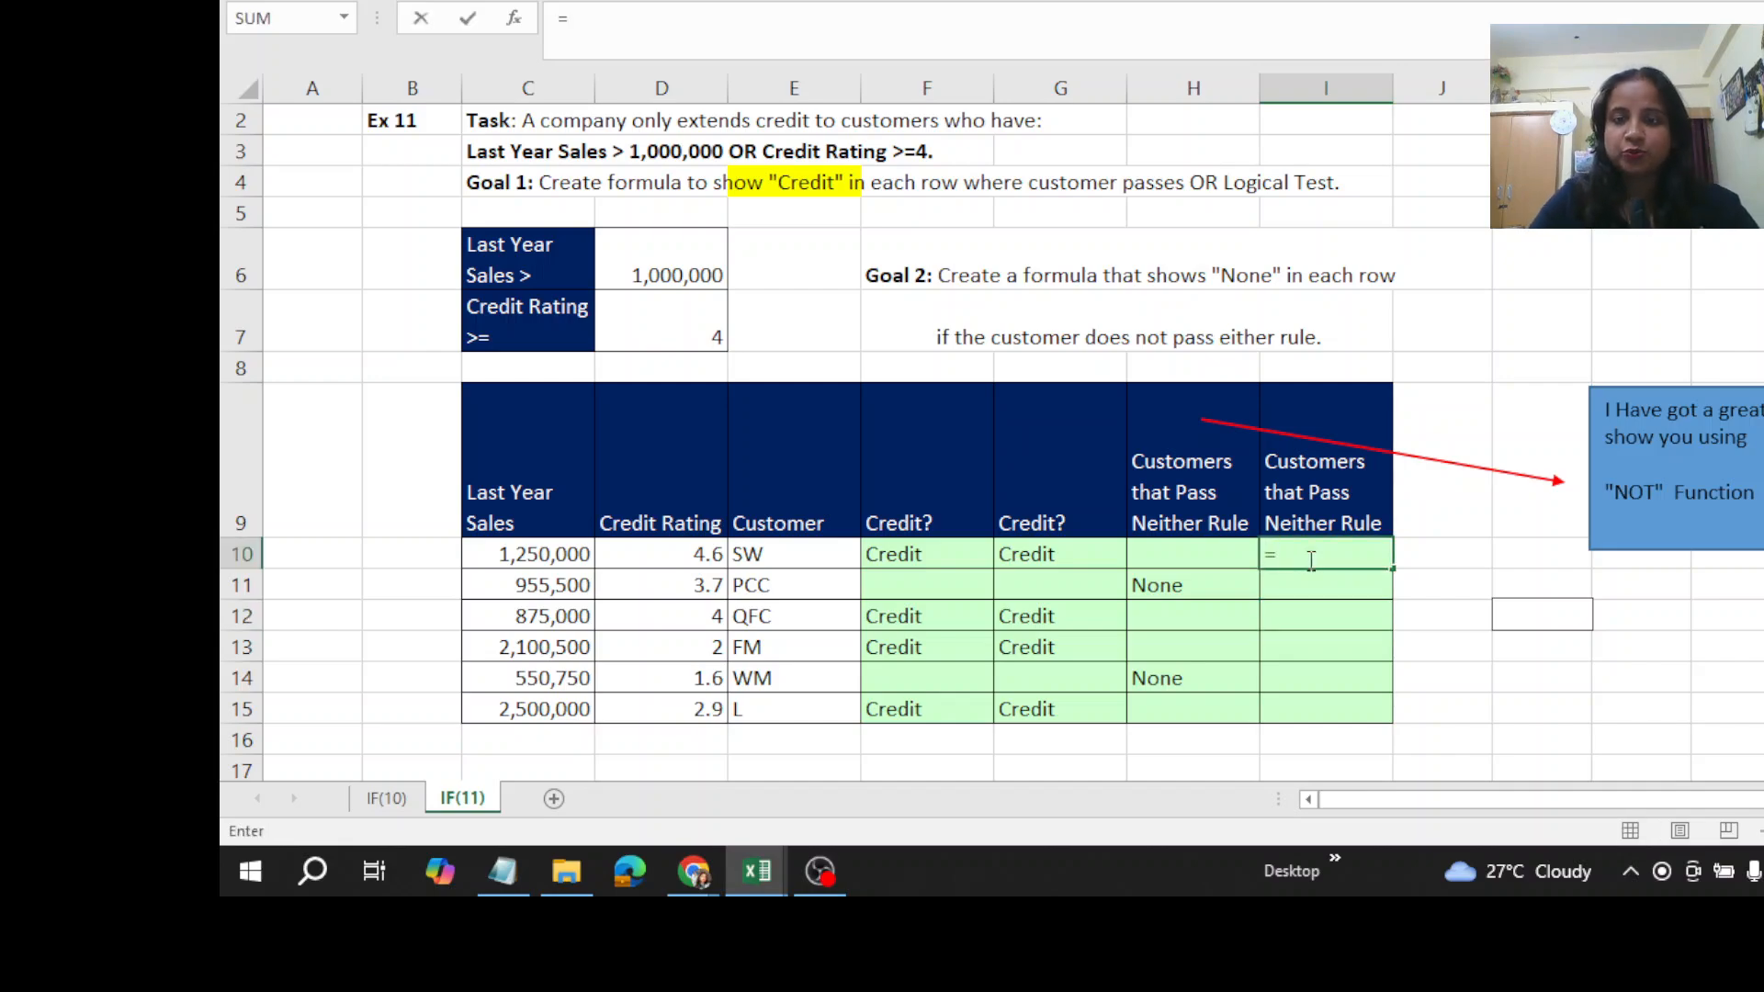
click(1018, 554)
key(F2)
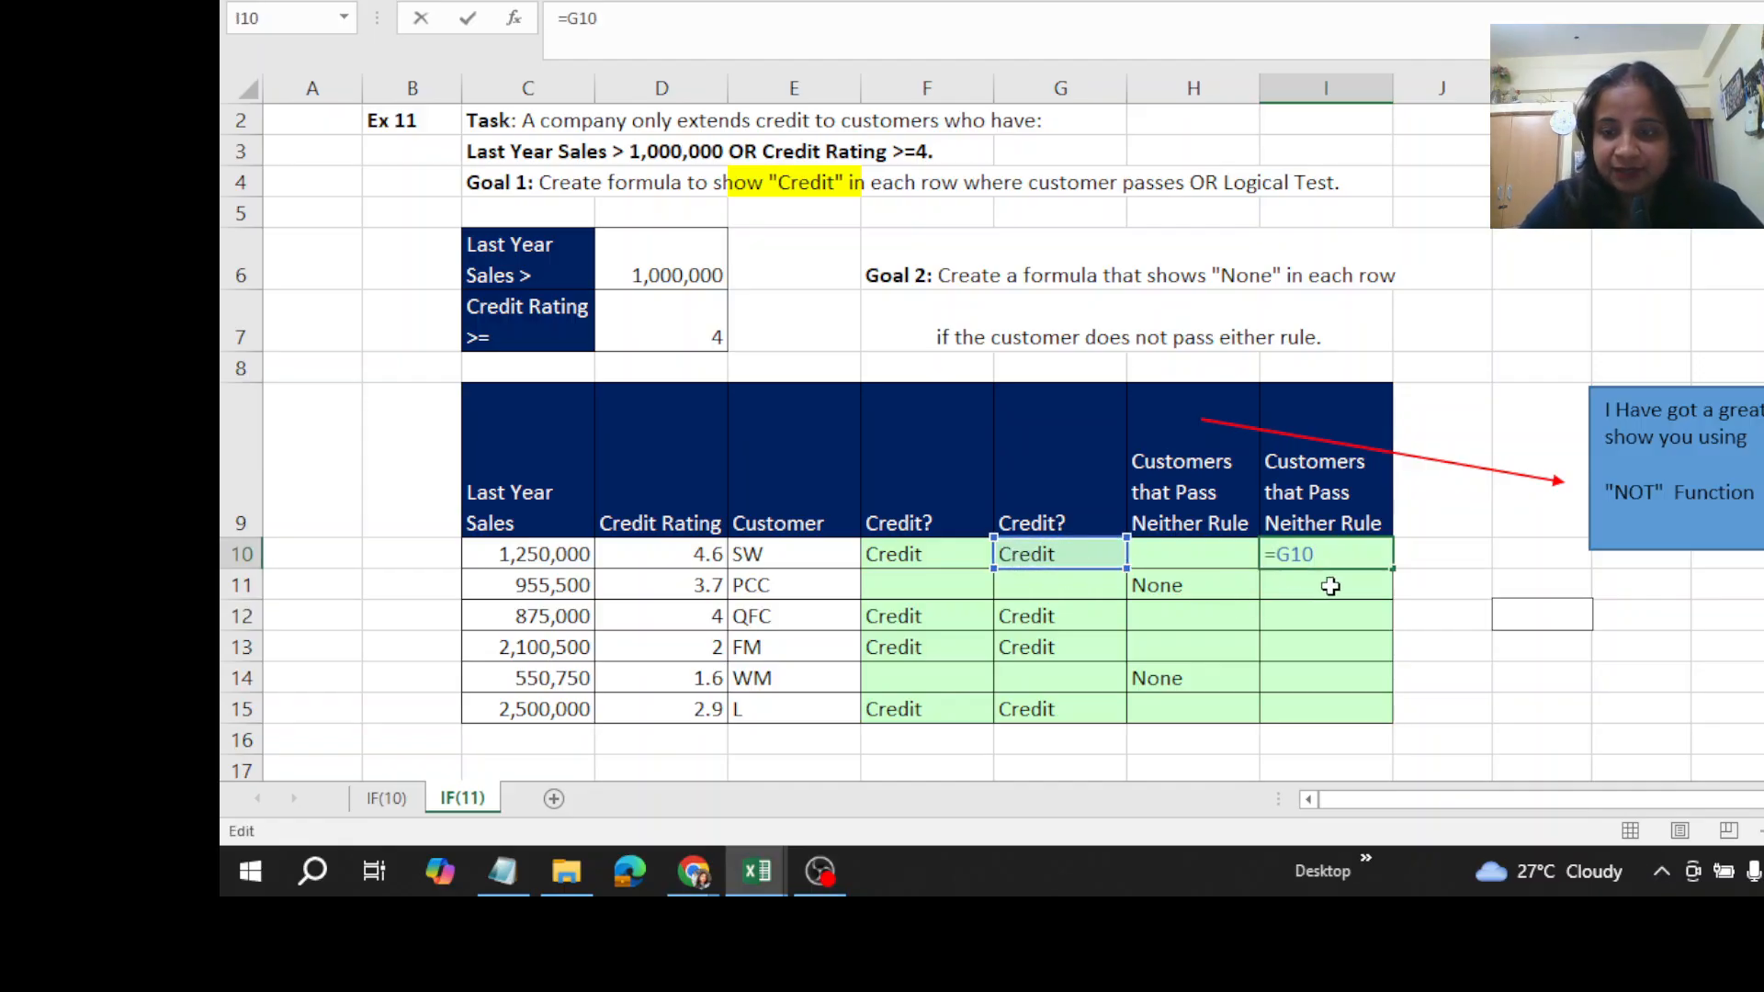
key(BackSpace)
key(BackSpace)
key(BackSpace)
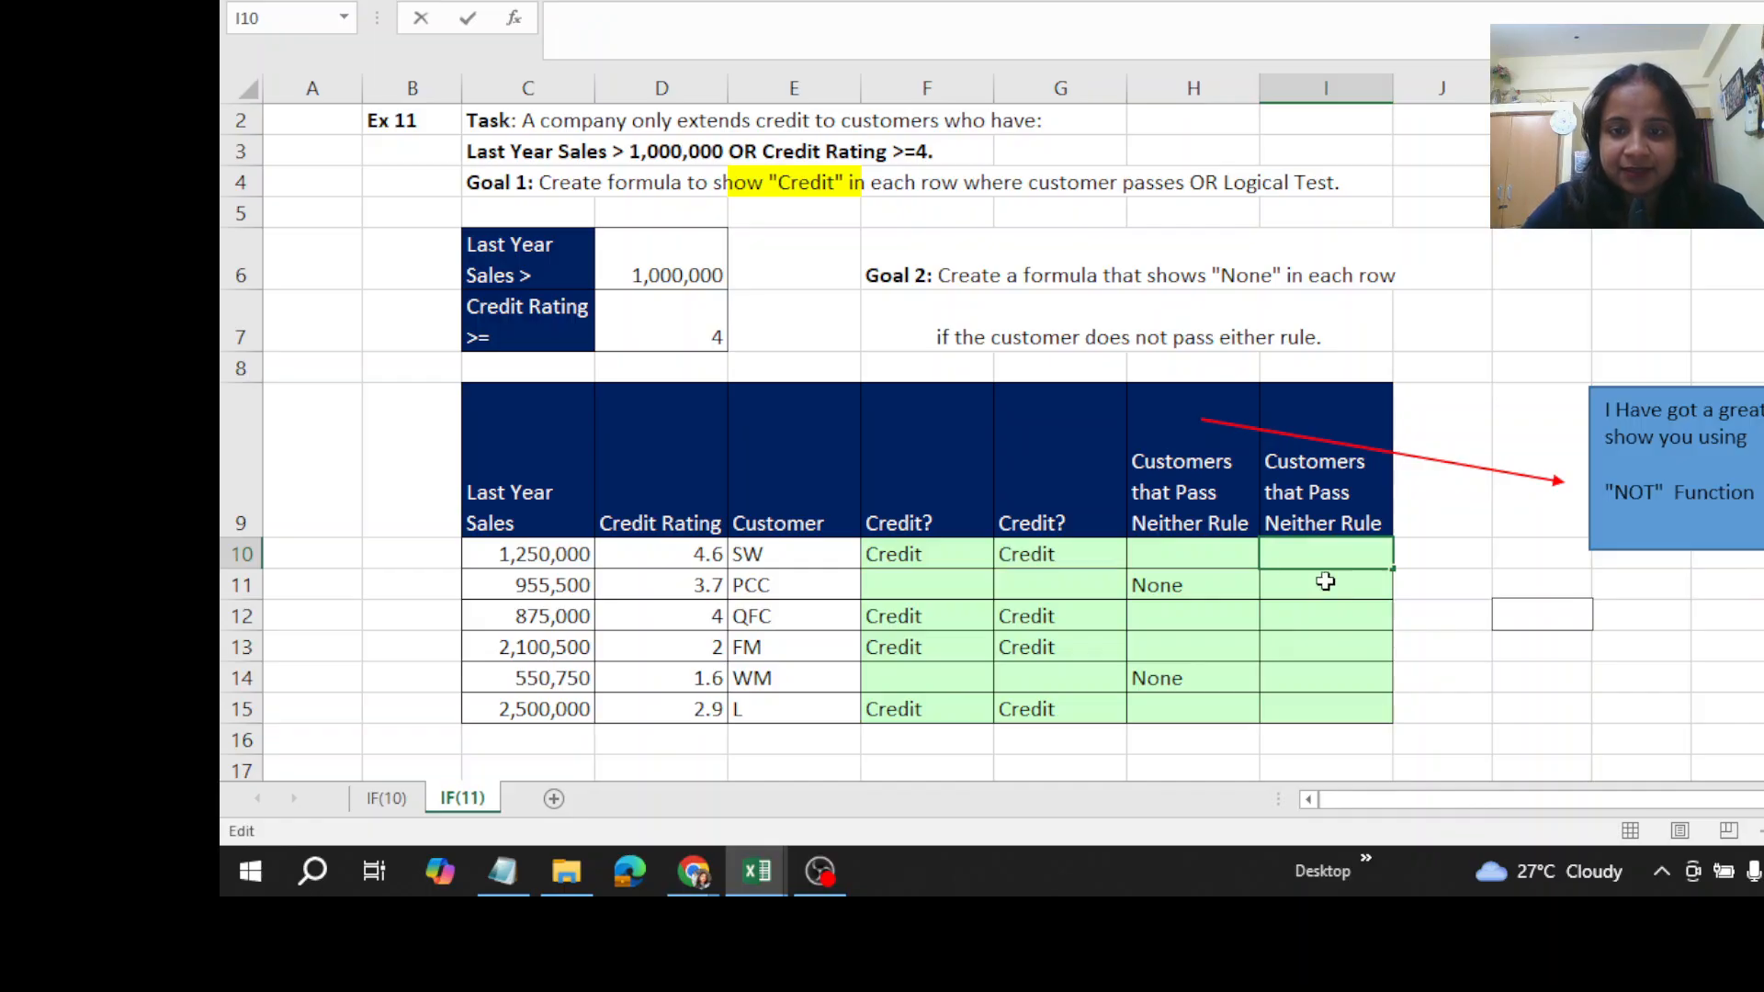
text(=)
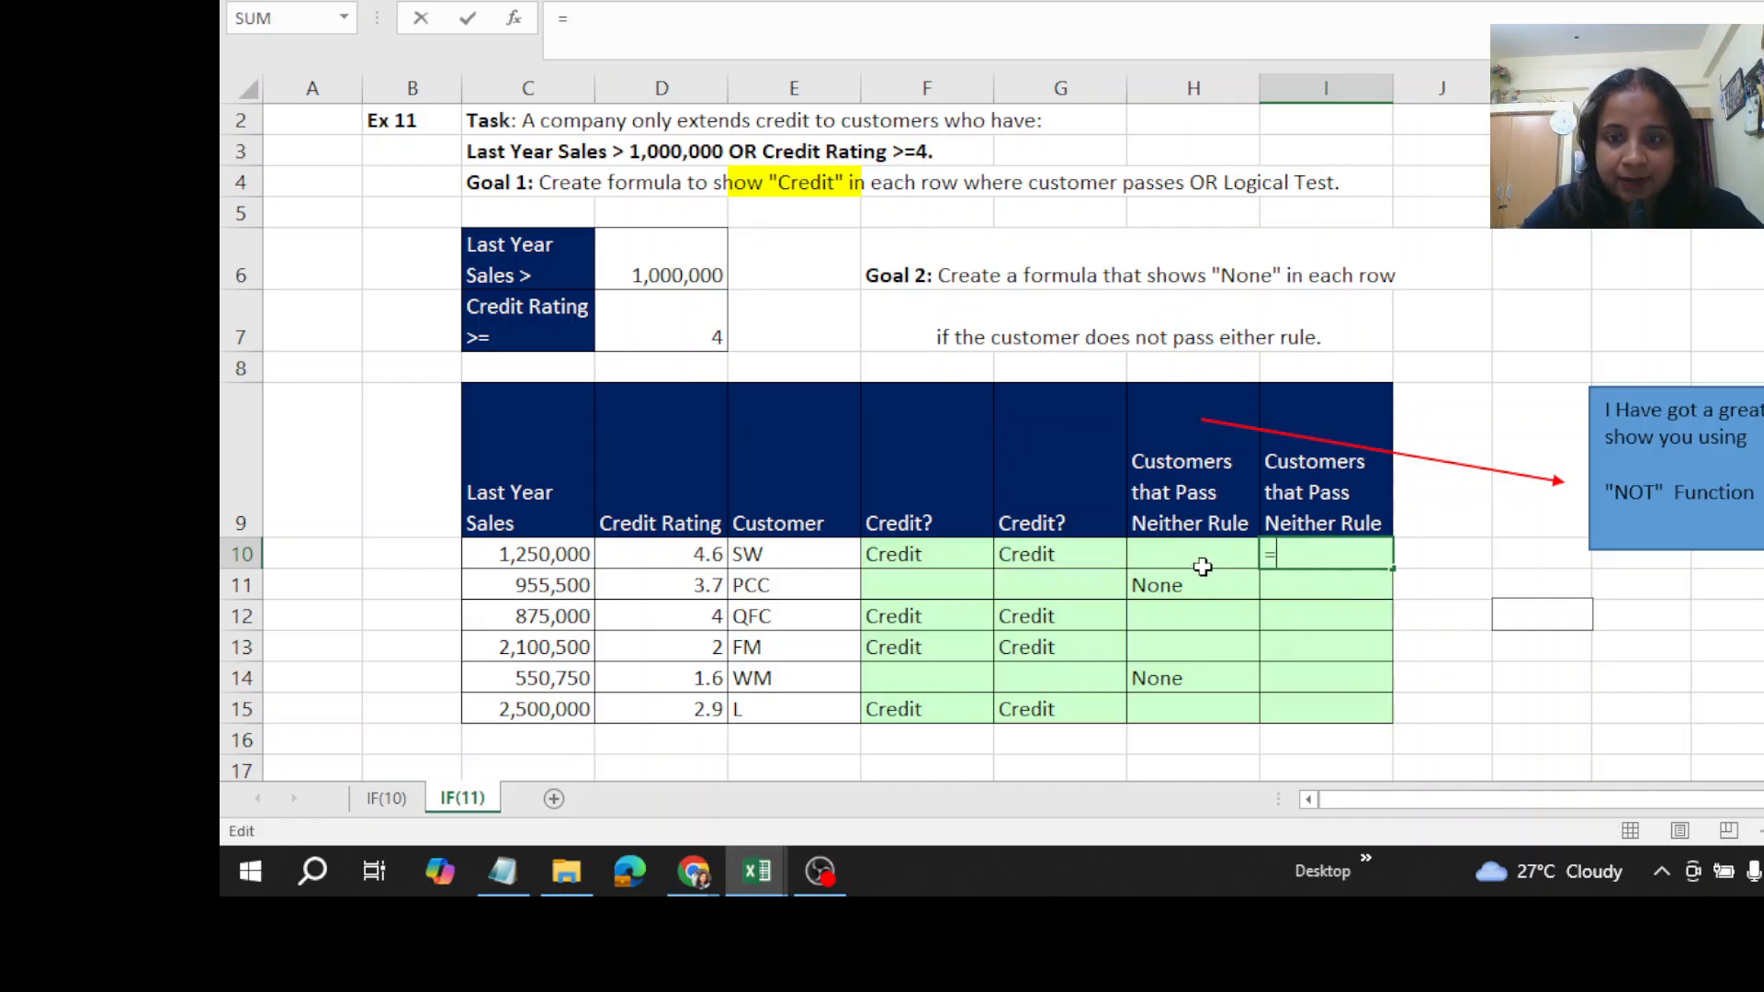
click(1044, 556)
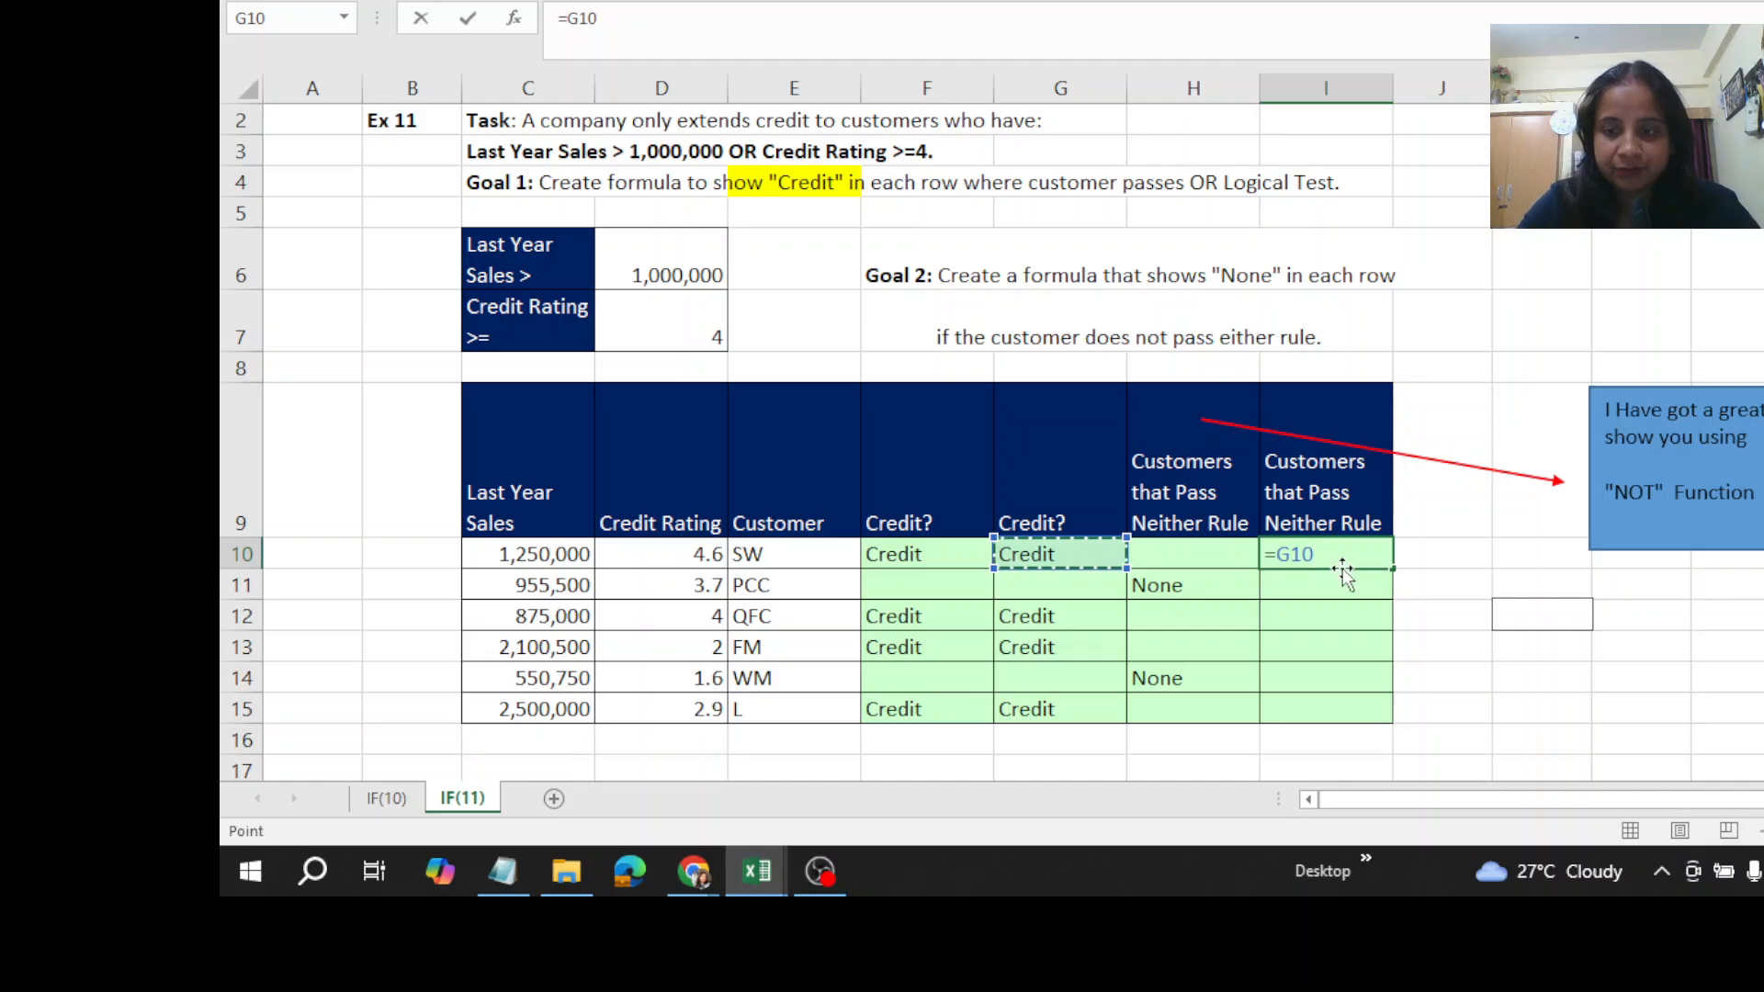
key(BackSpace)
key(BackSpace)
key(BackSpace)
key(Escape)
click(1349, 608)
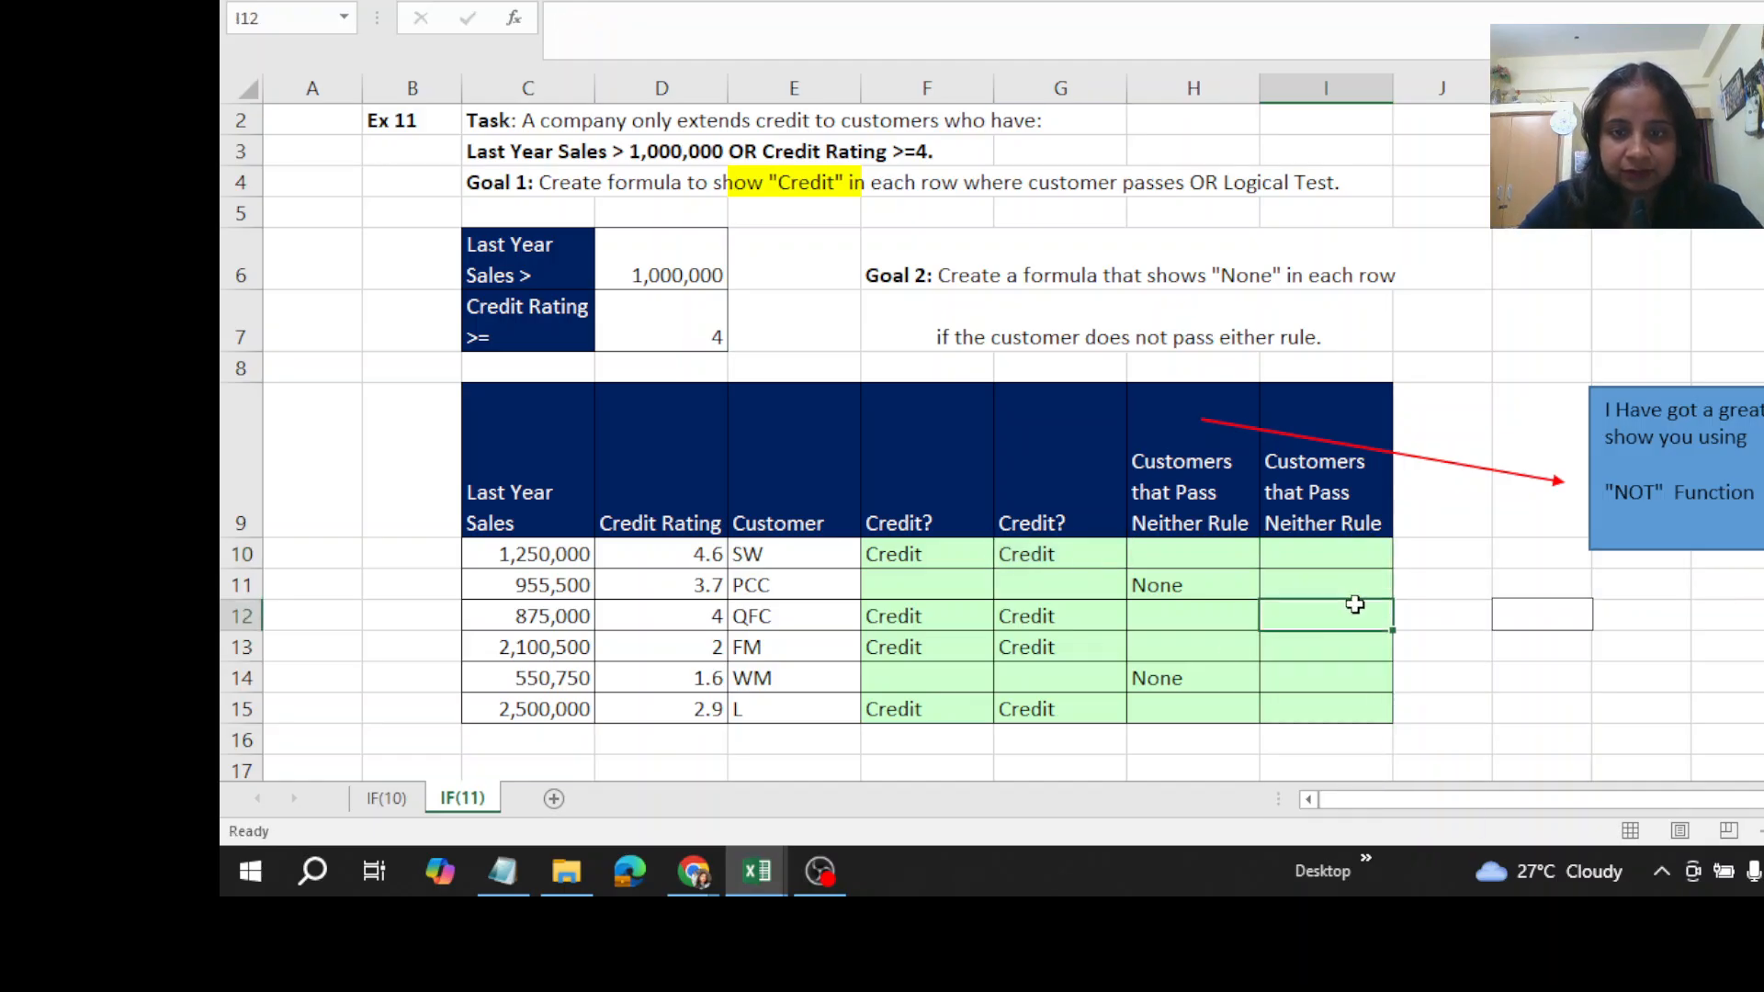
- Copy the logical test (C10>$D$6)+(D10>=$D$7) from inside the G10 formula and leave that formula intact
click(1048, 560)
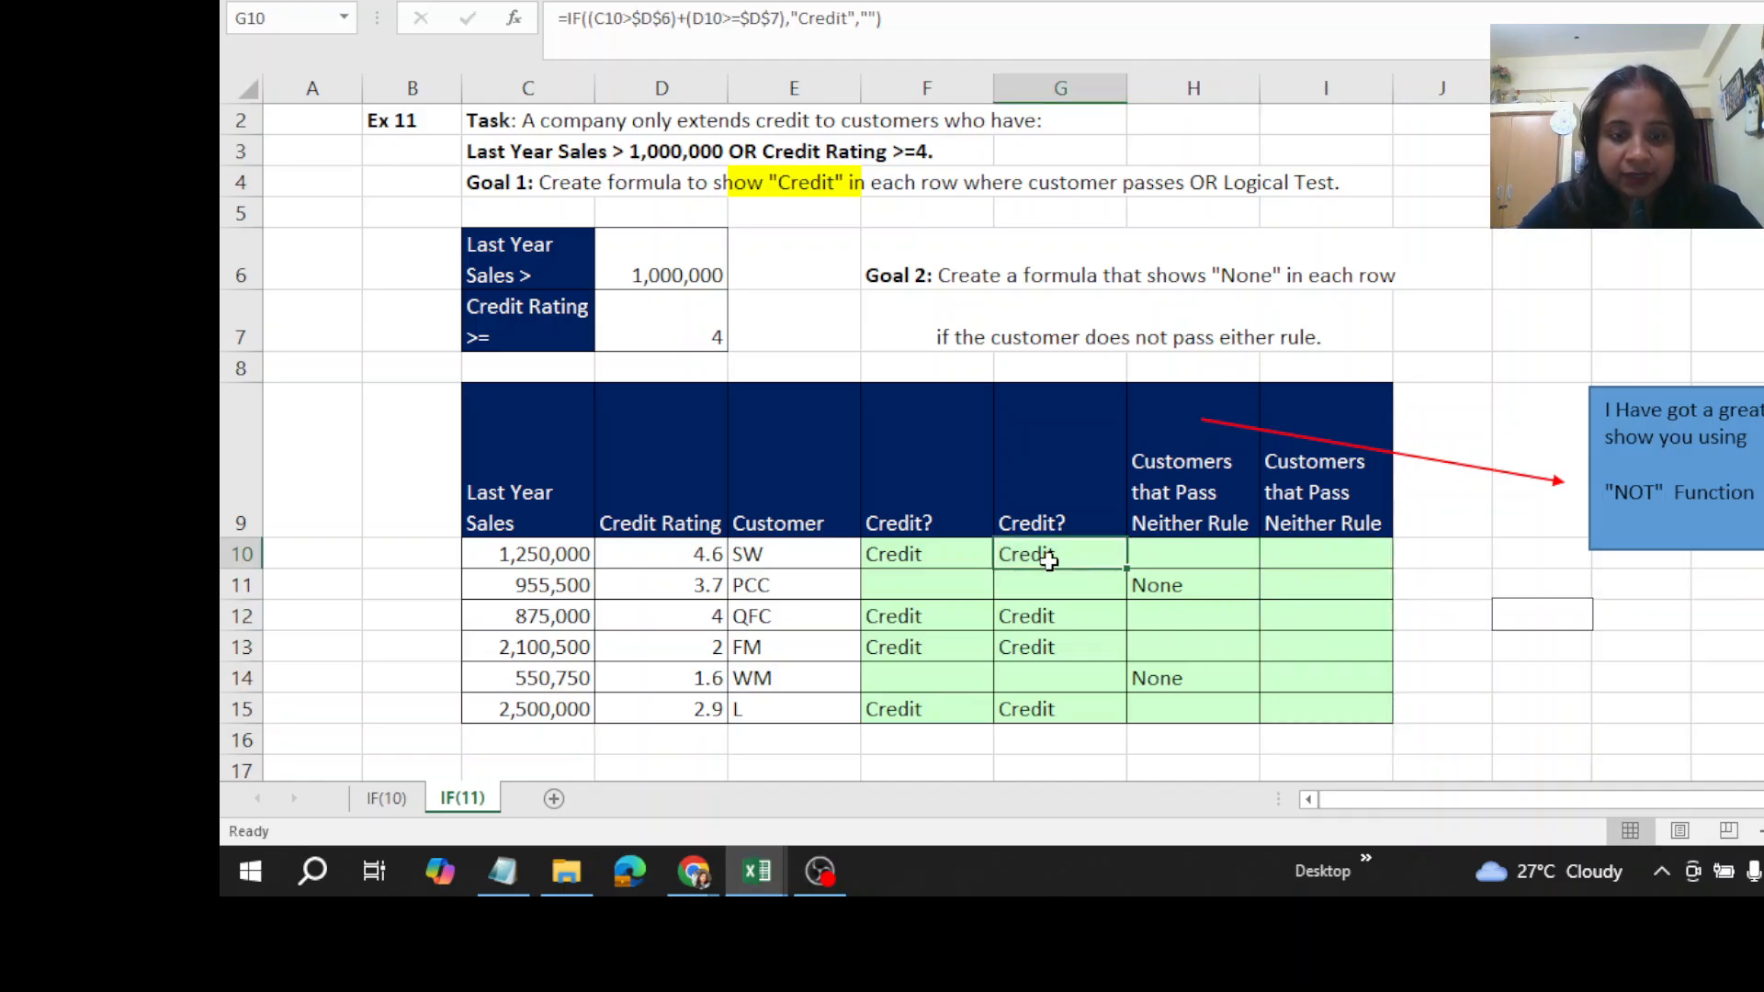
double_click(1048, 559)
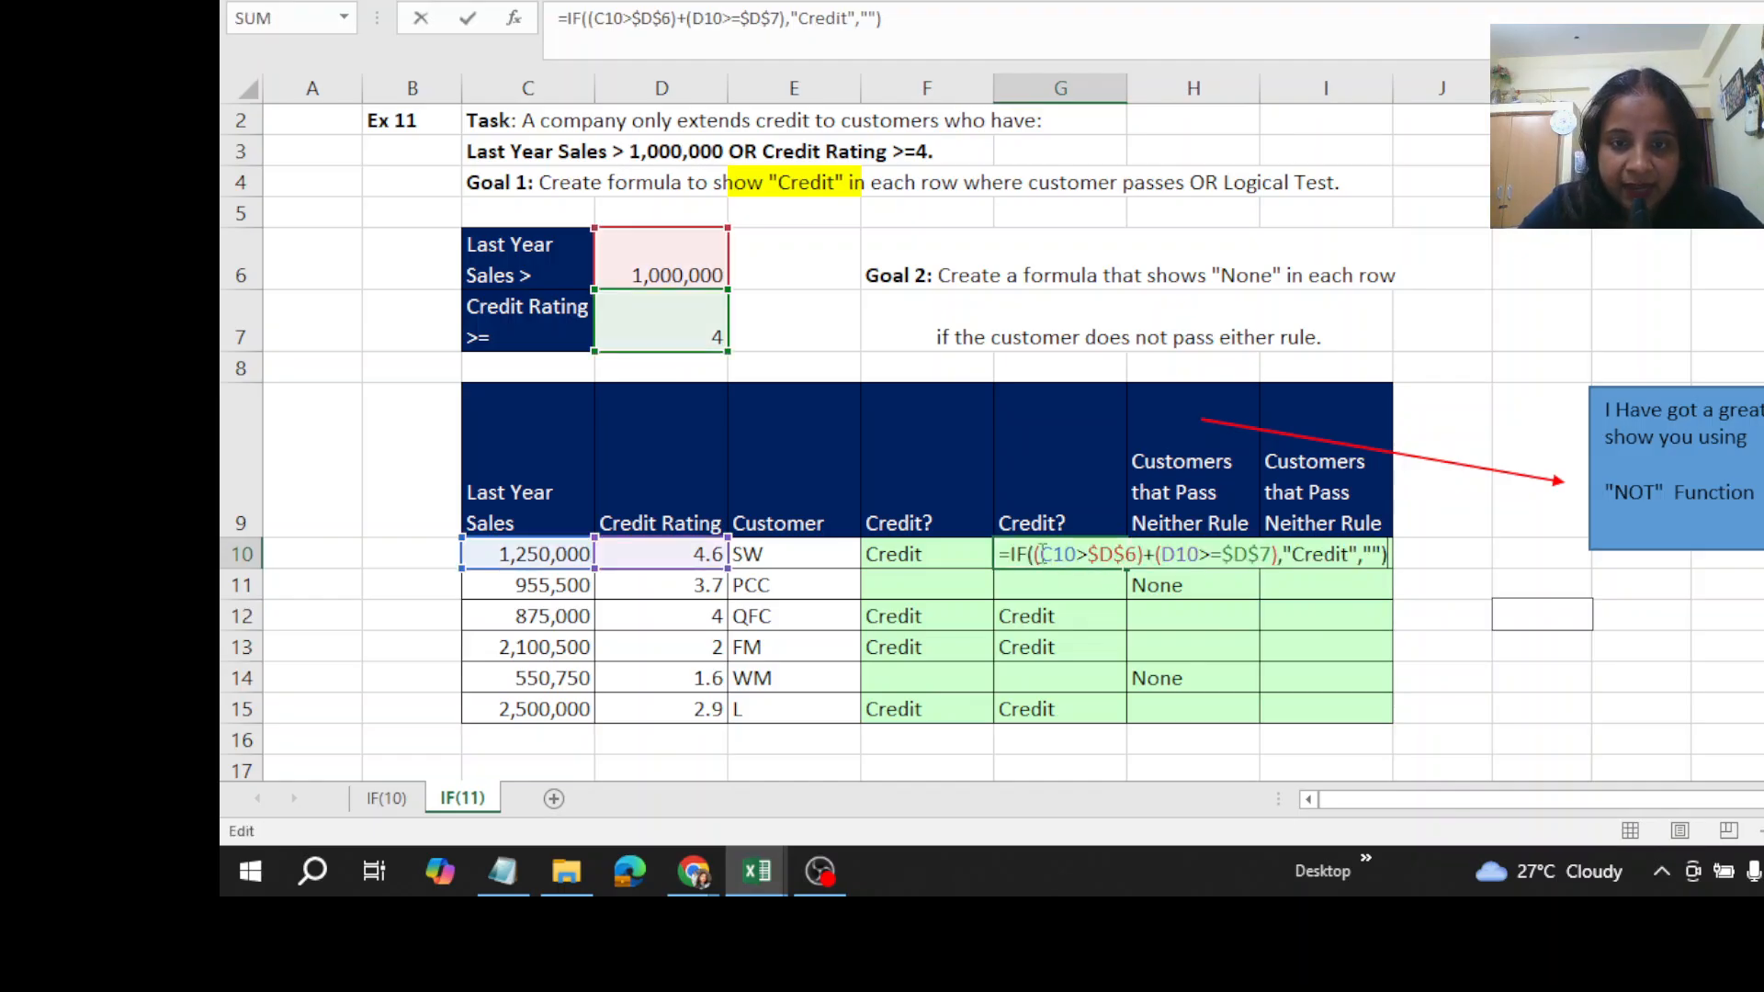
drag(1036, 554, 1281, 554)
key(ctrl+c)
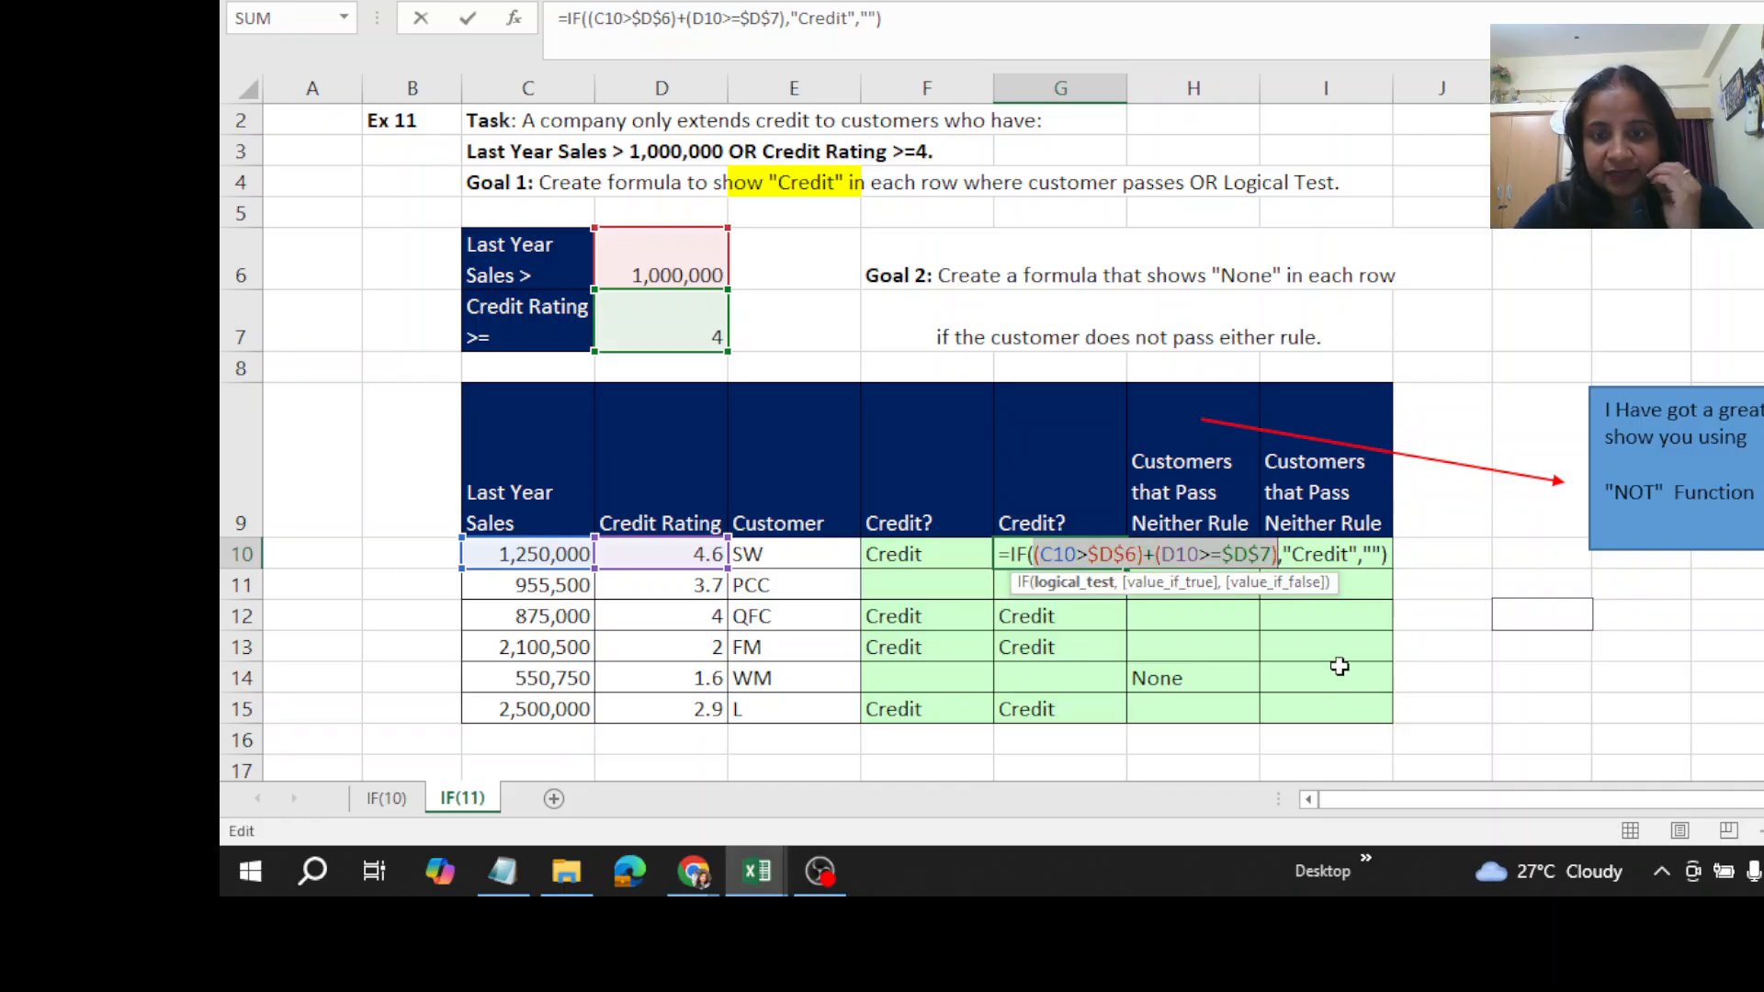
click(1323, 618)
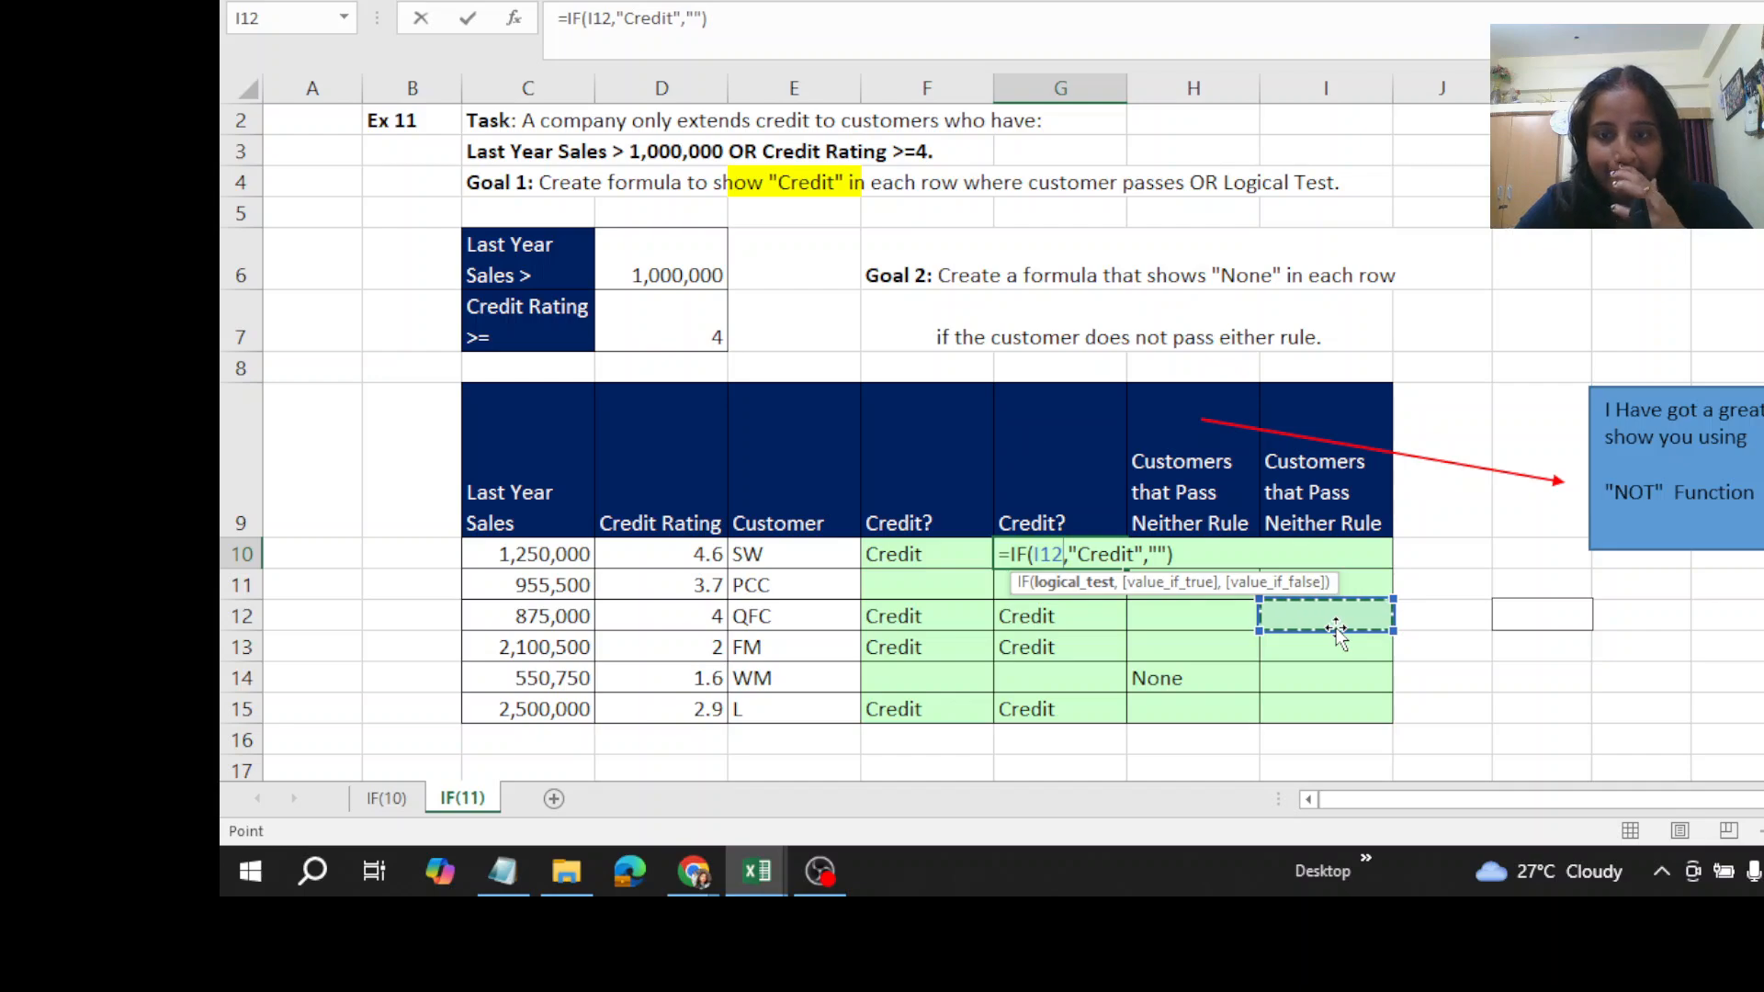
key(ctrl+z)
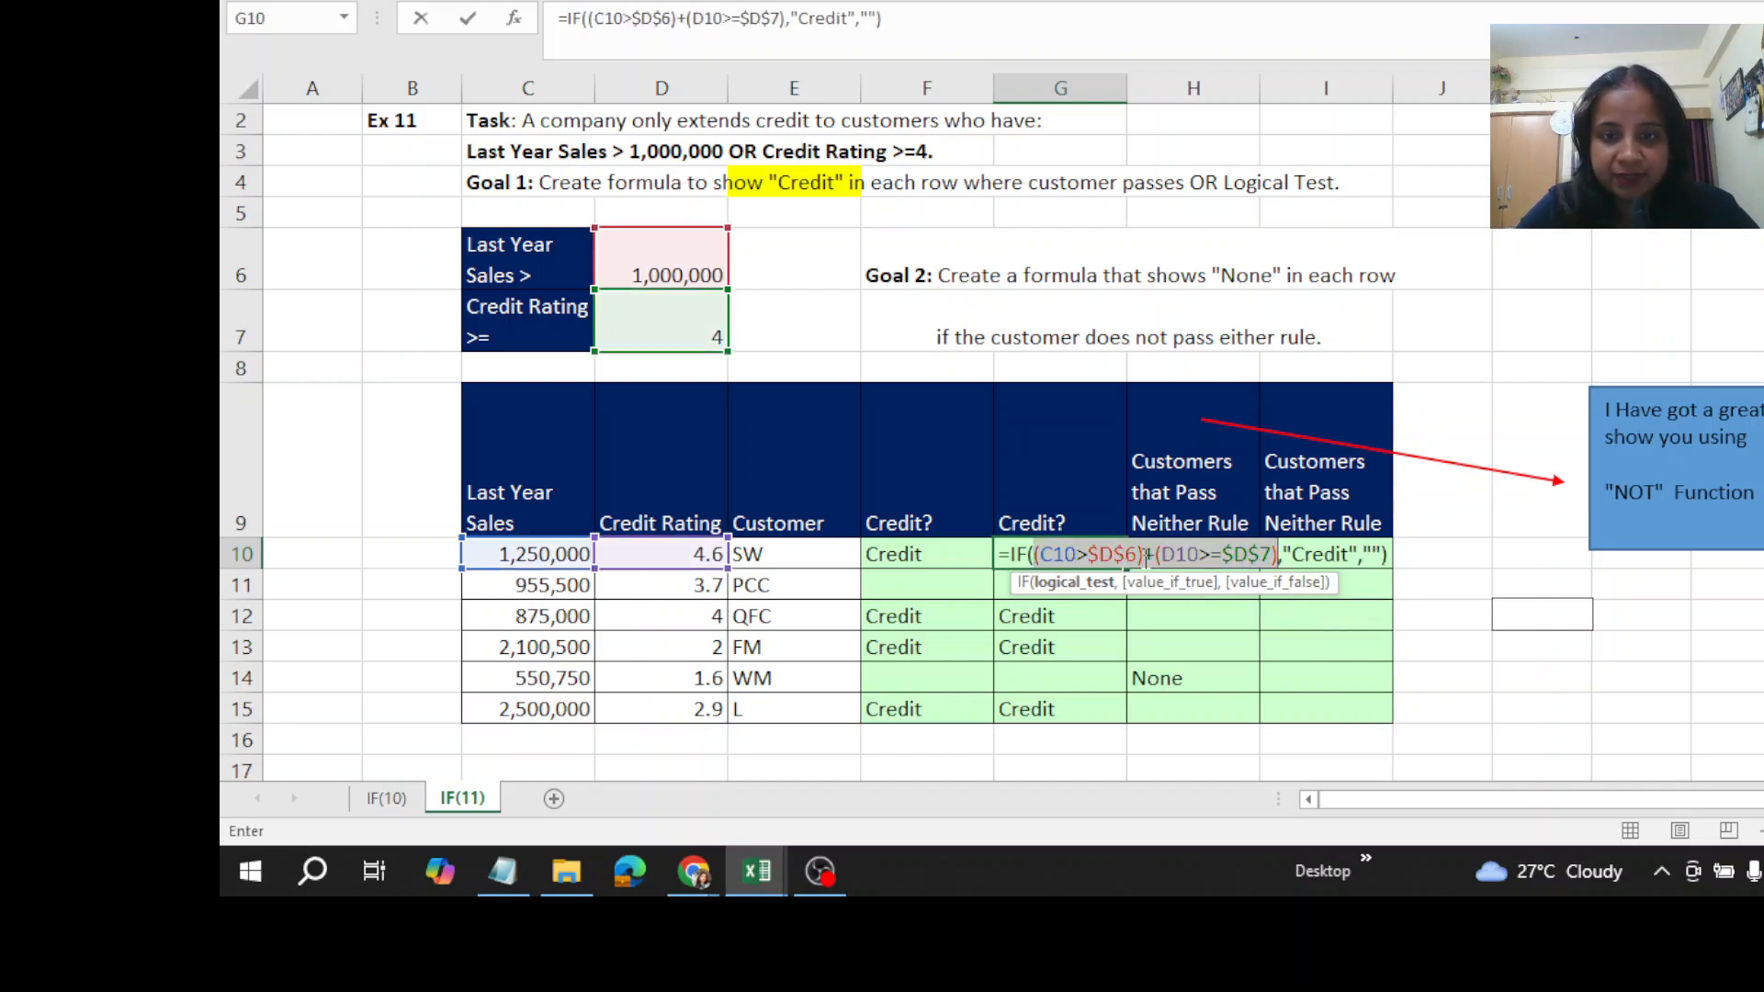
key(Return)
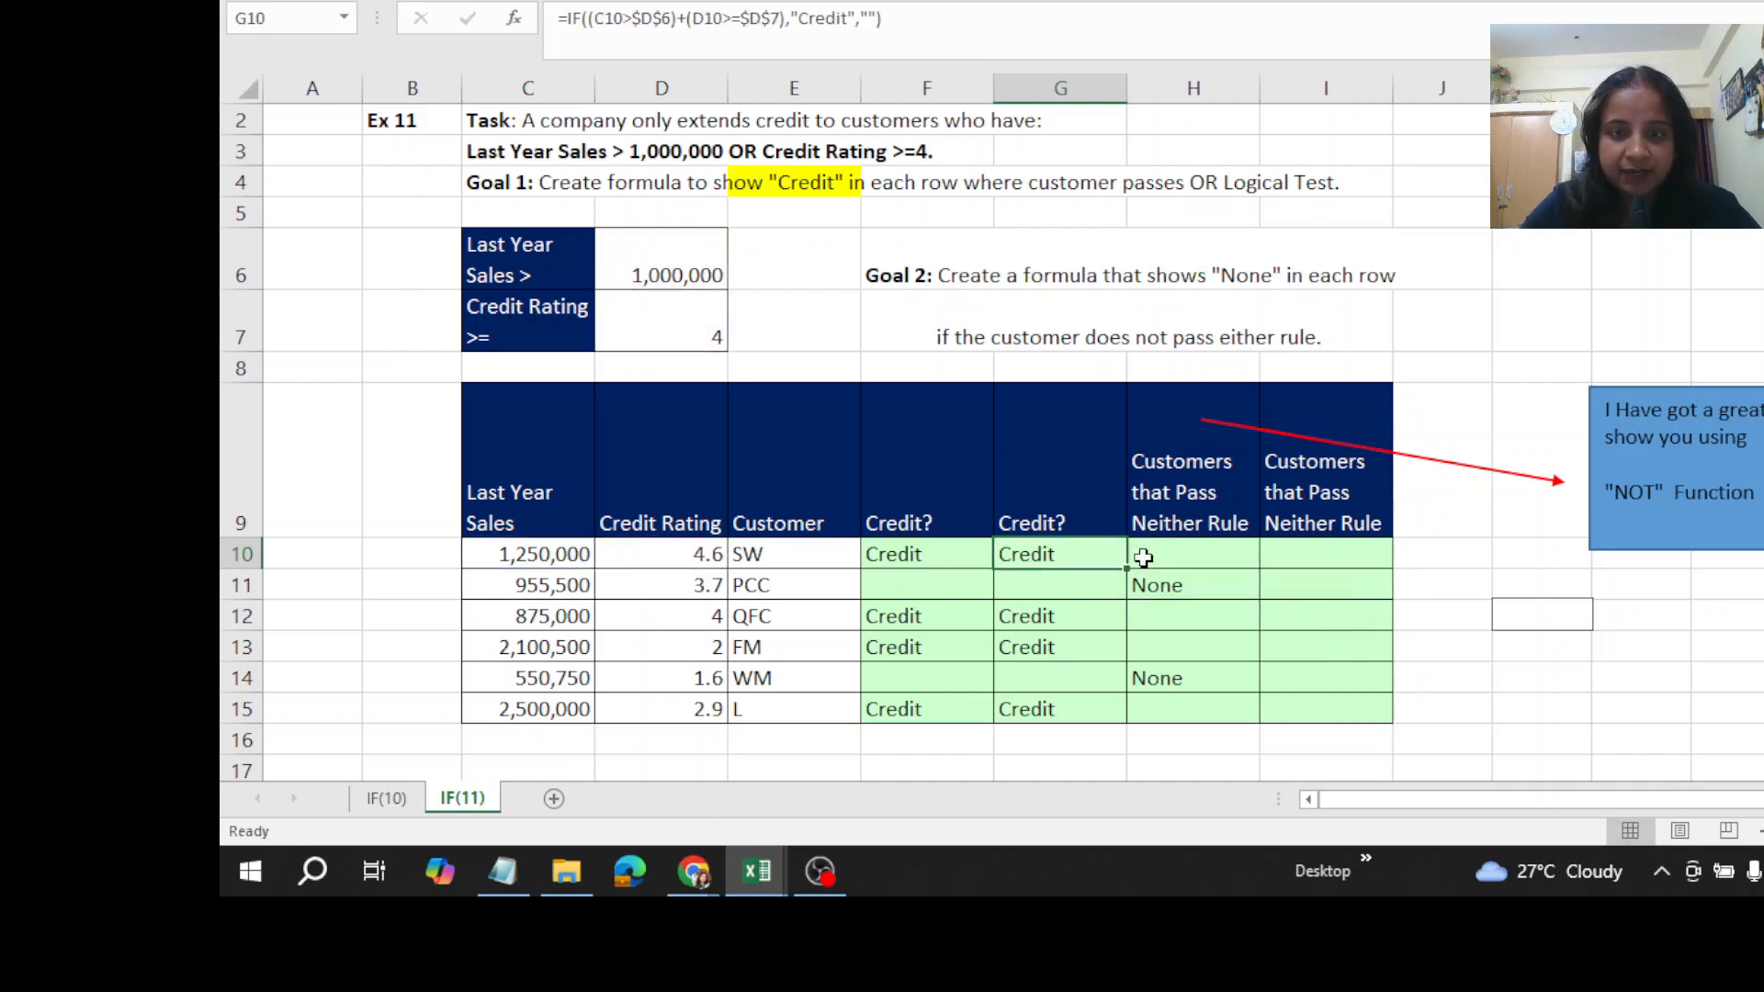
- Paste the copied logical test into I10 as the formula =(C10>$D$6)+(D10>=$D$7) and enter it
click(1294, 554)
text(=(C10>$D$6)+(D10>=$D$7)
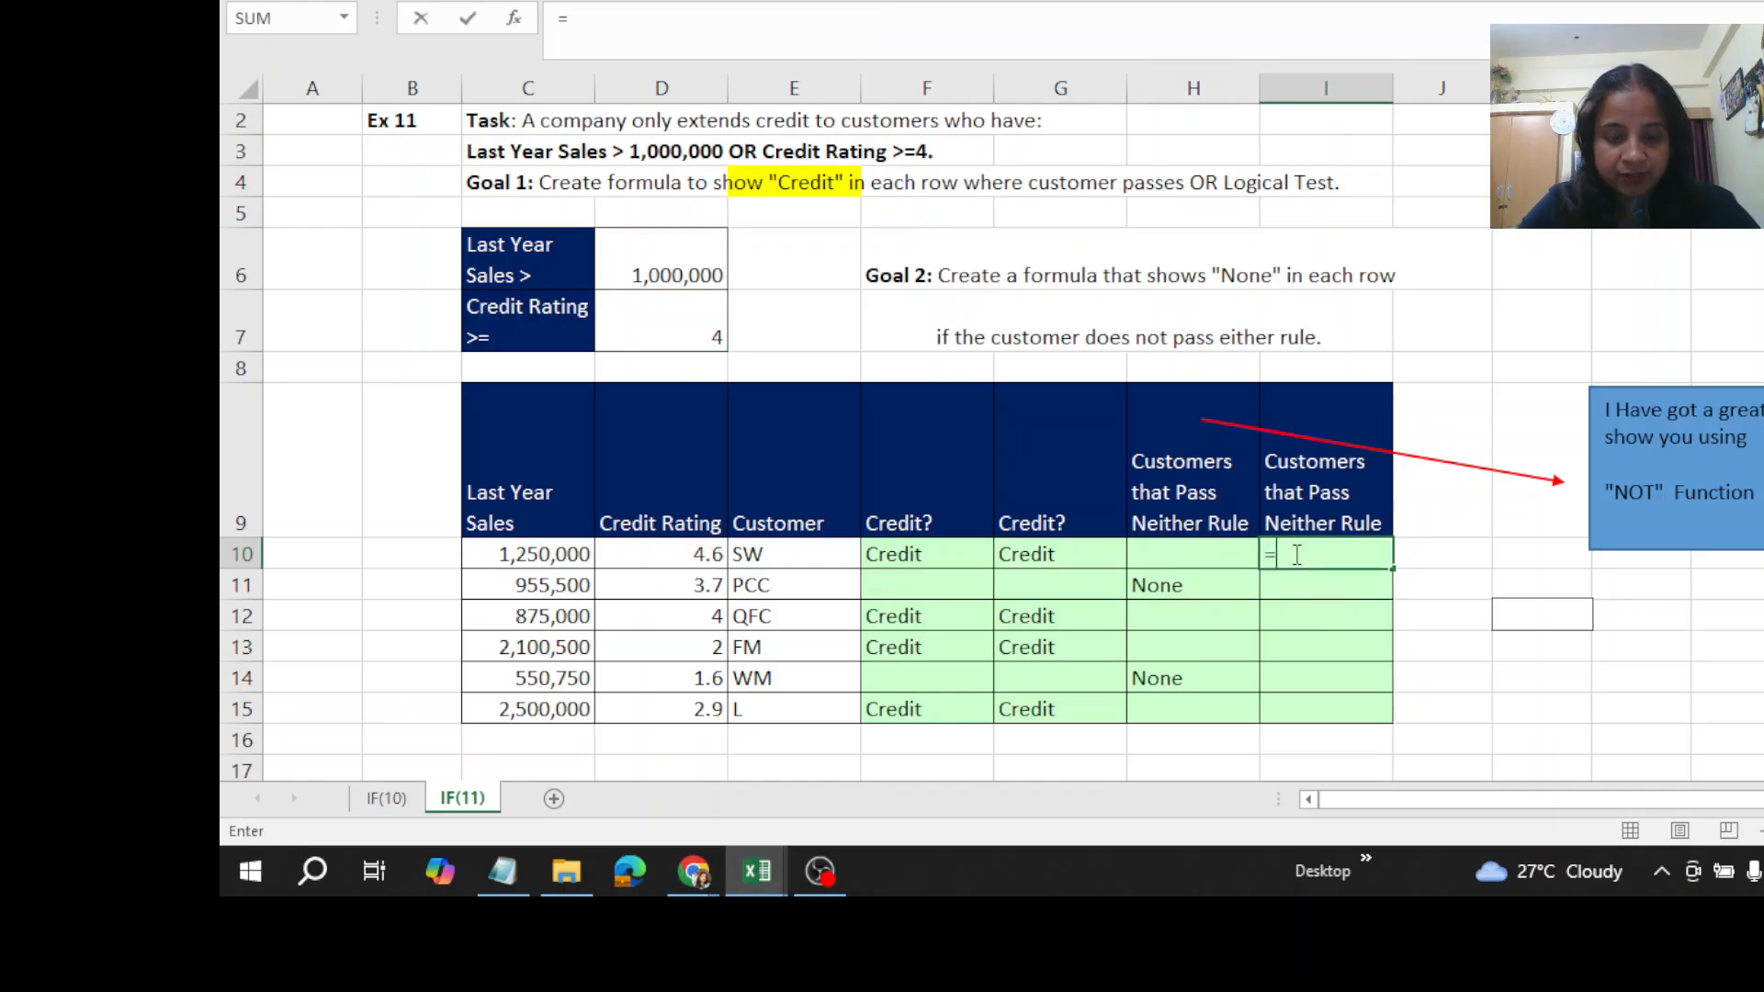
key(ctrl+v)
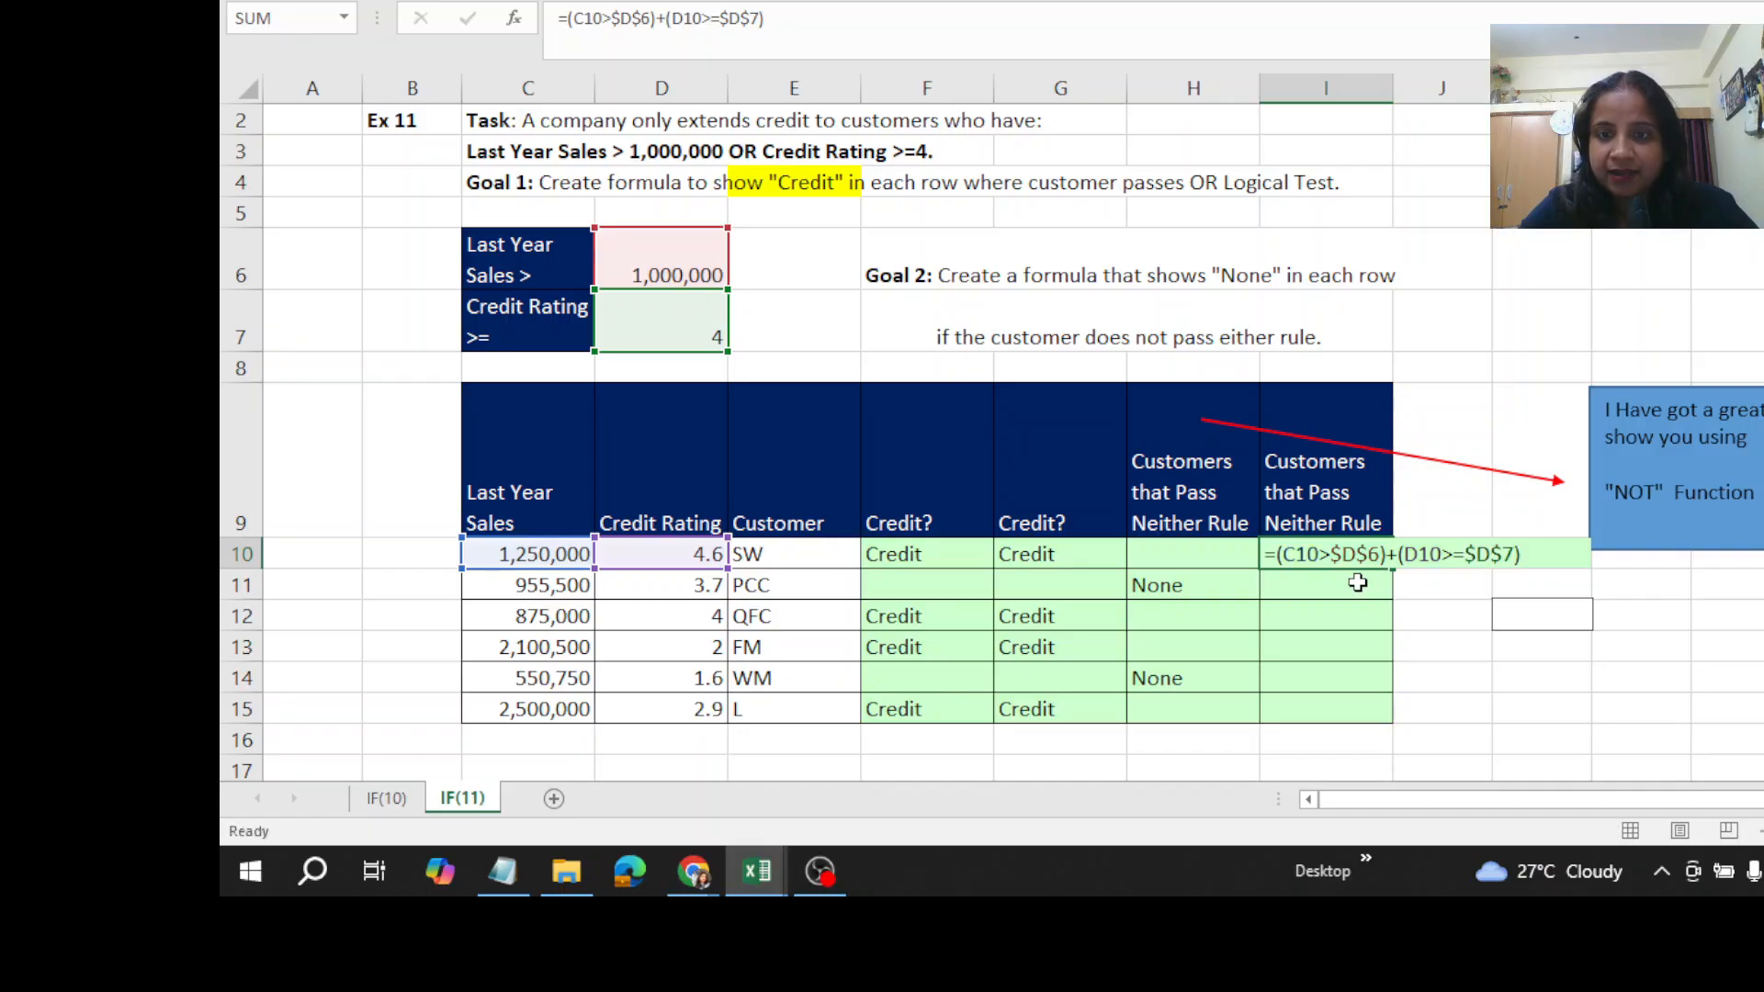
key(ctrl+Return)
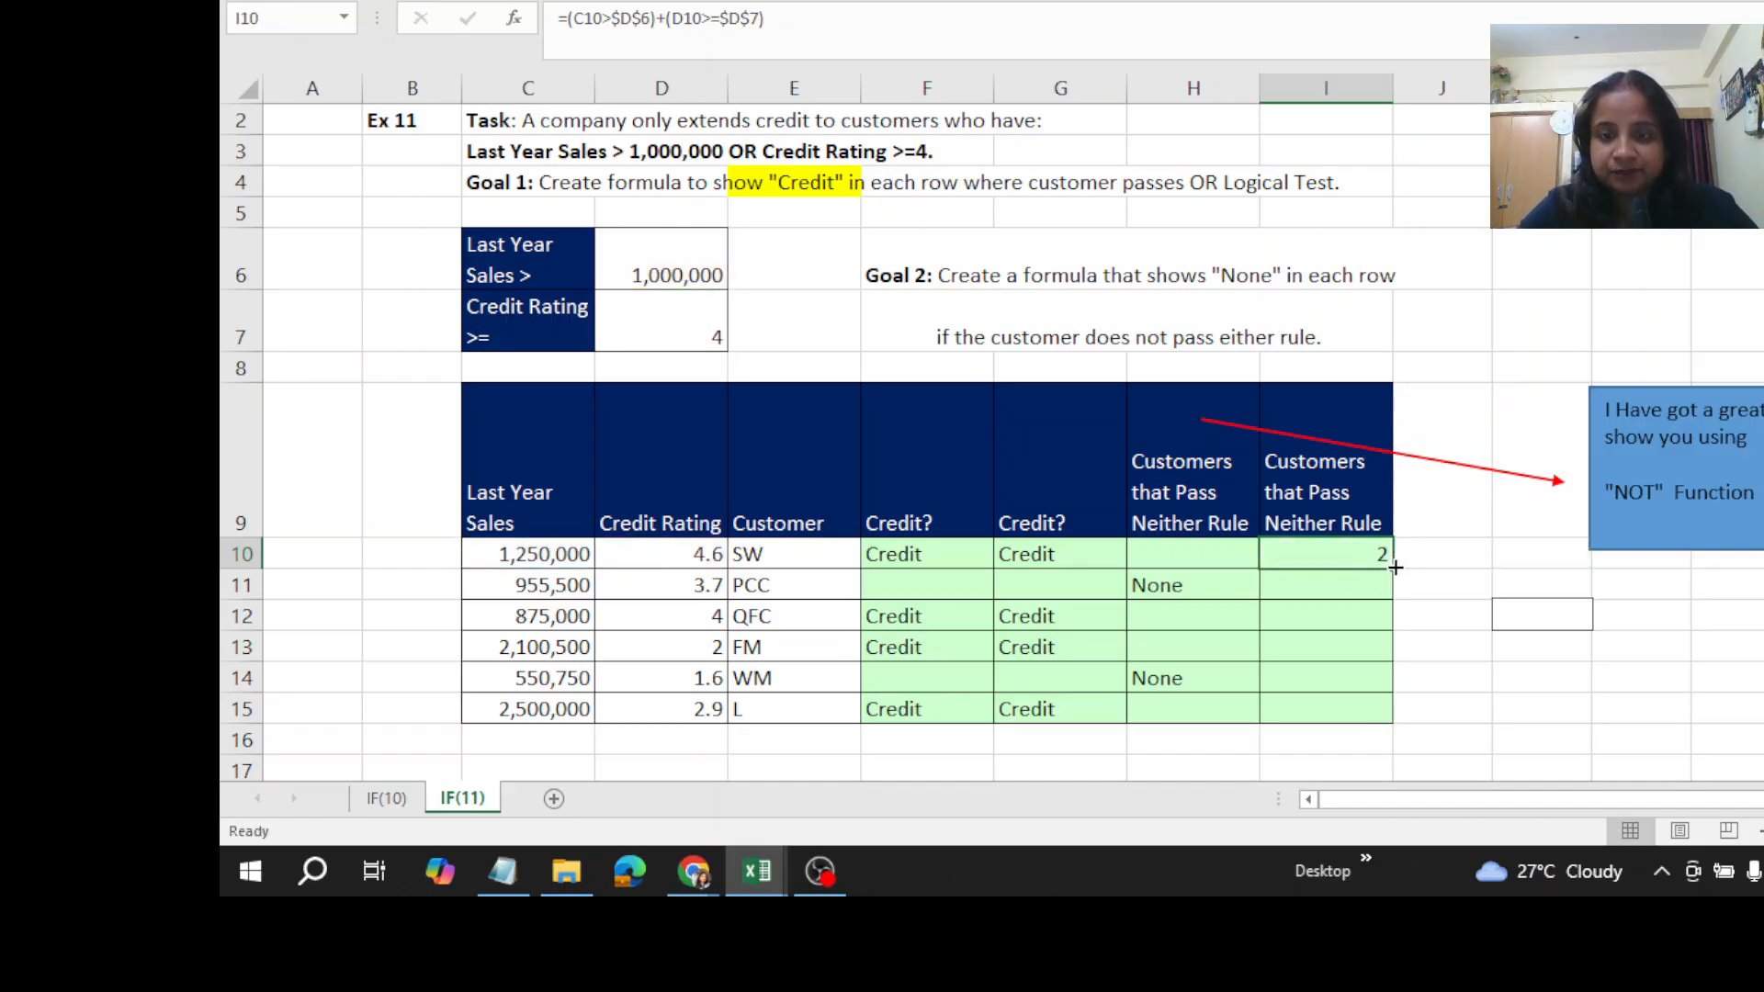
- Wrap the logical test in I10 in NOT as =NOT((C10>$D$6)+(D10>=$D$7)), enter it and fill it down through I15
key(F2)
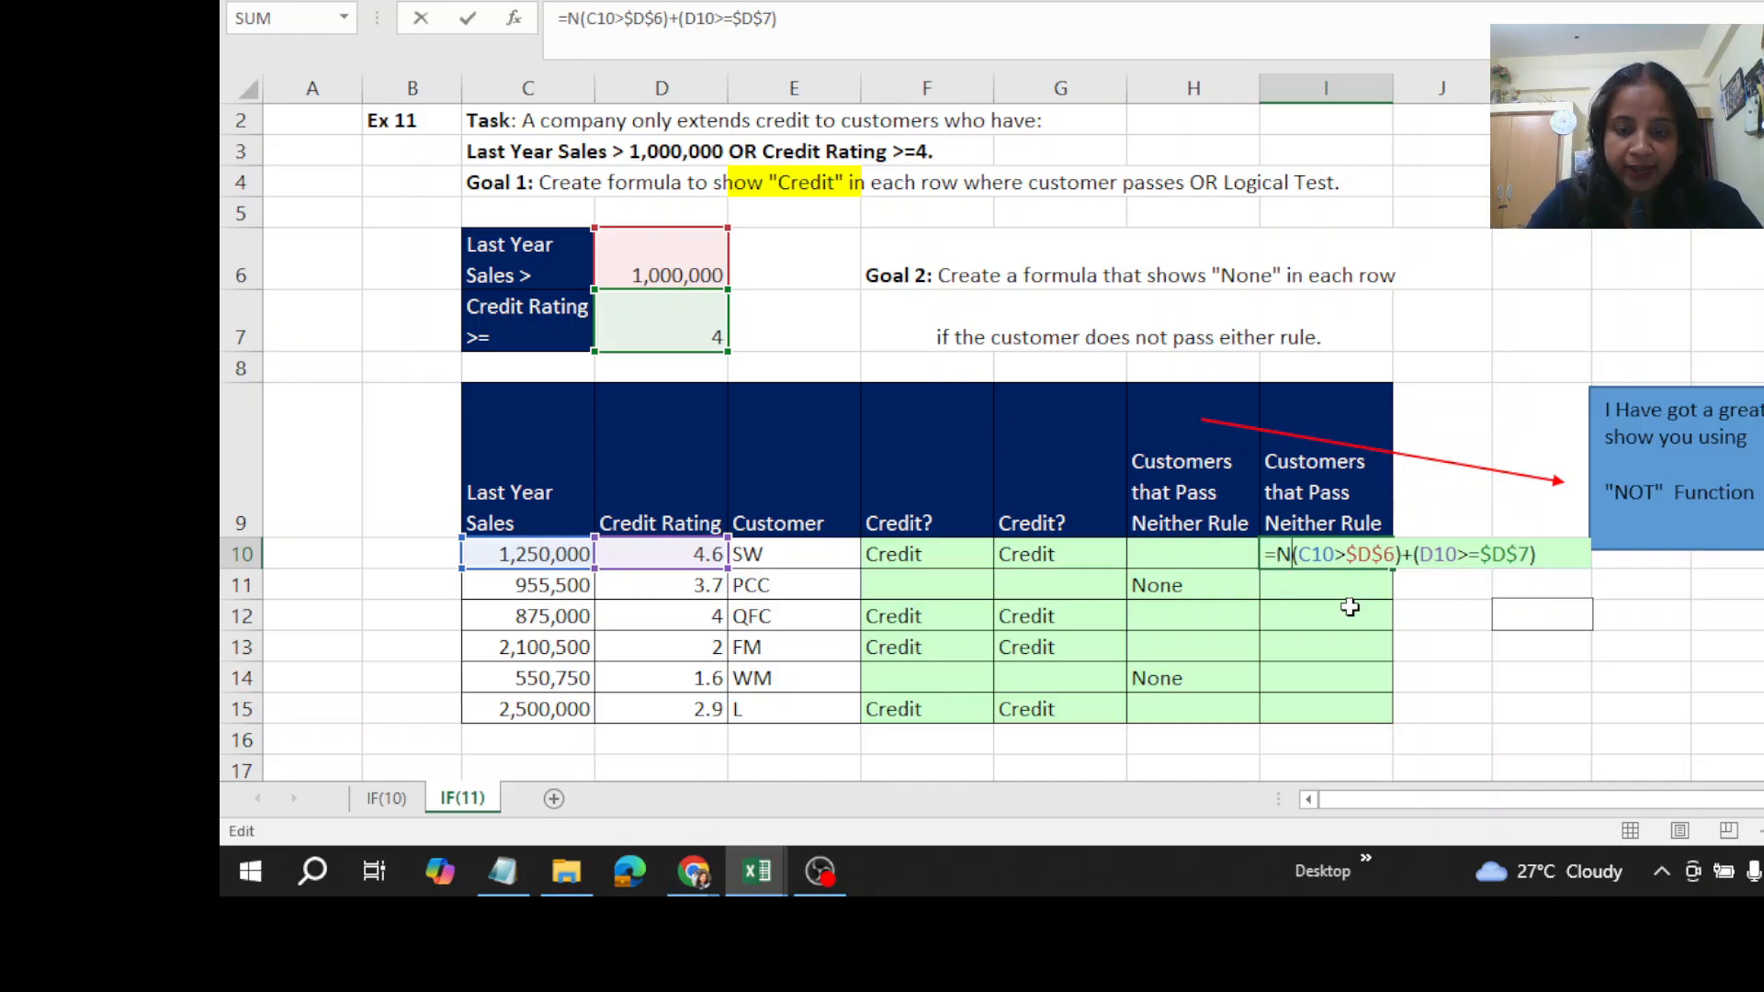
text(Not)
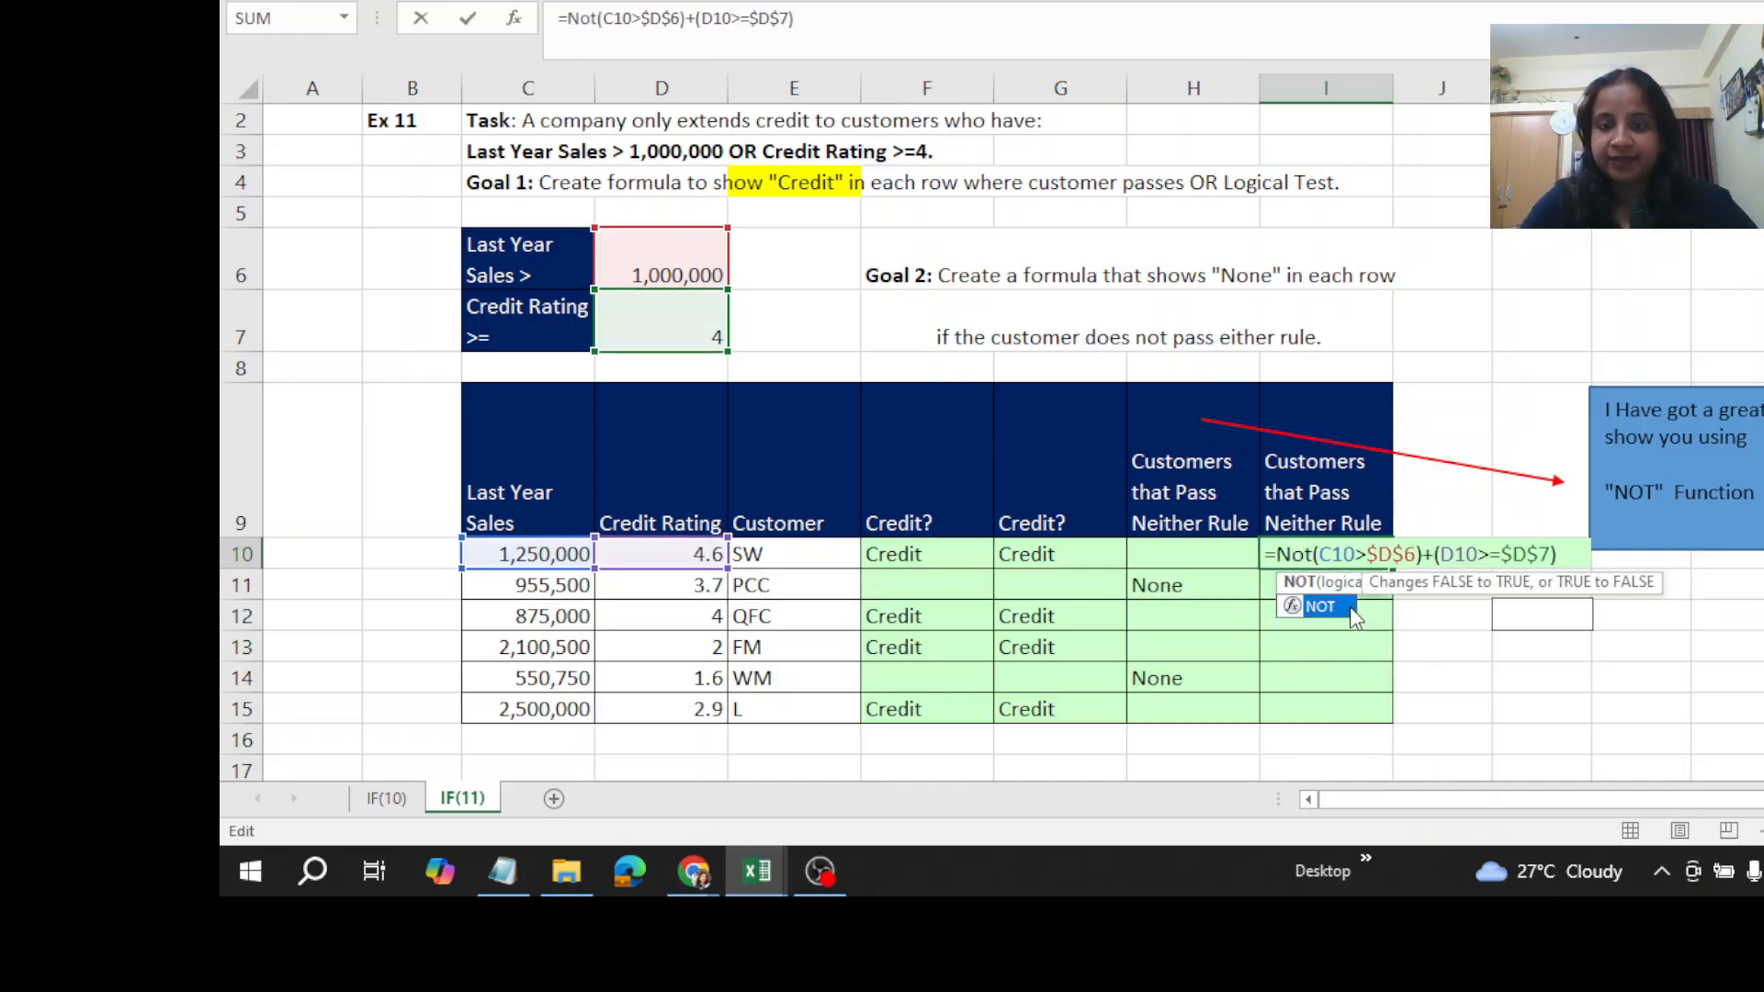
double_click(1321, 606)
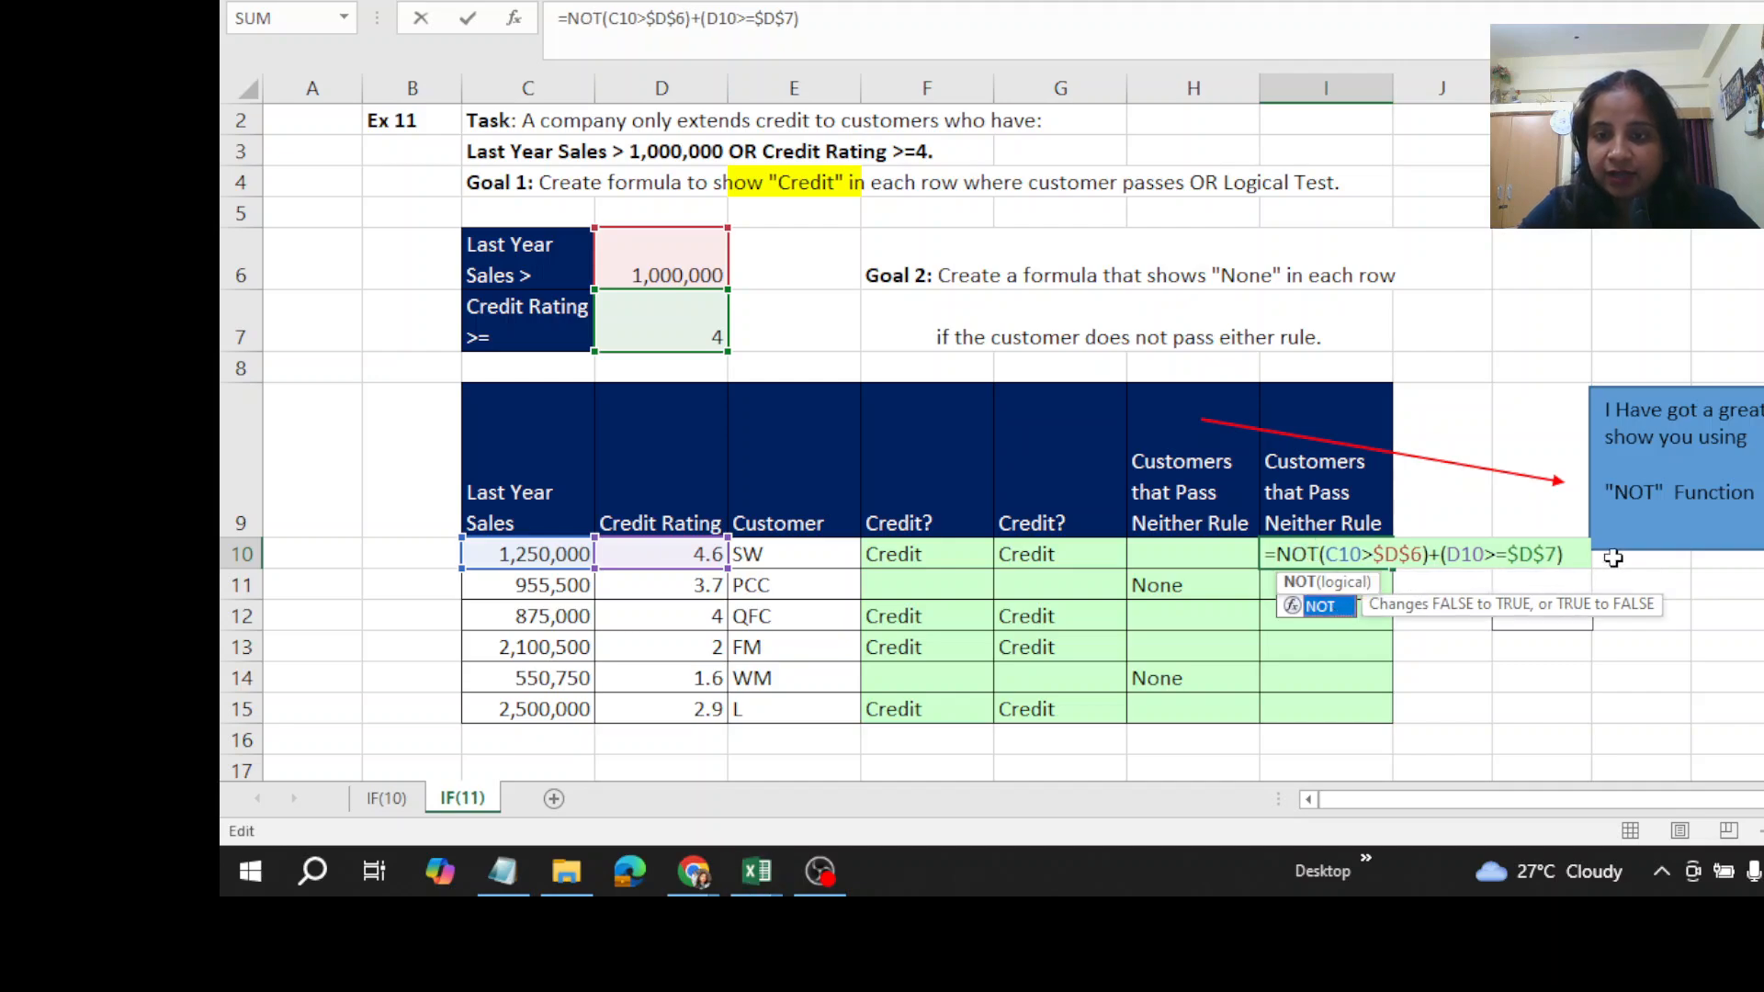
click(1581, 558)
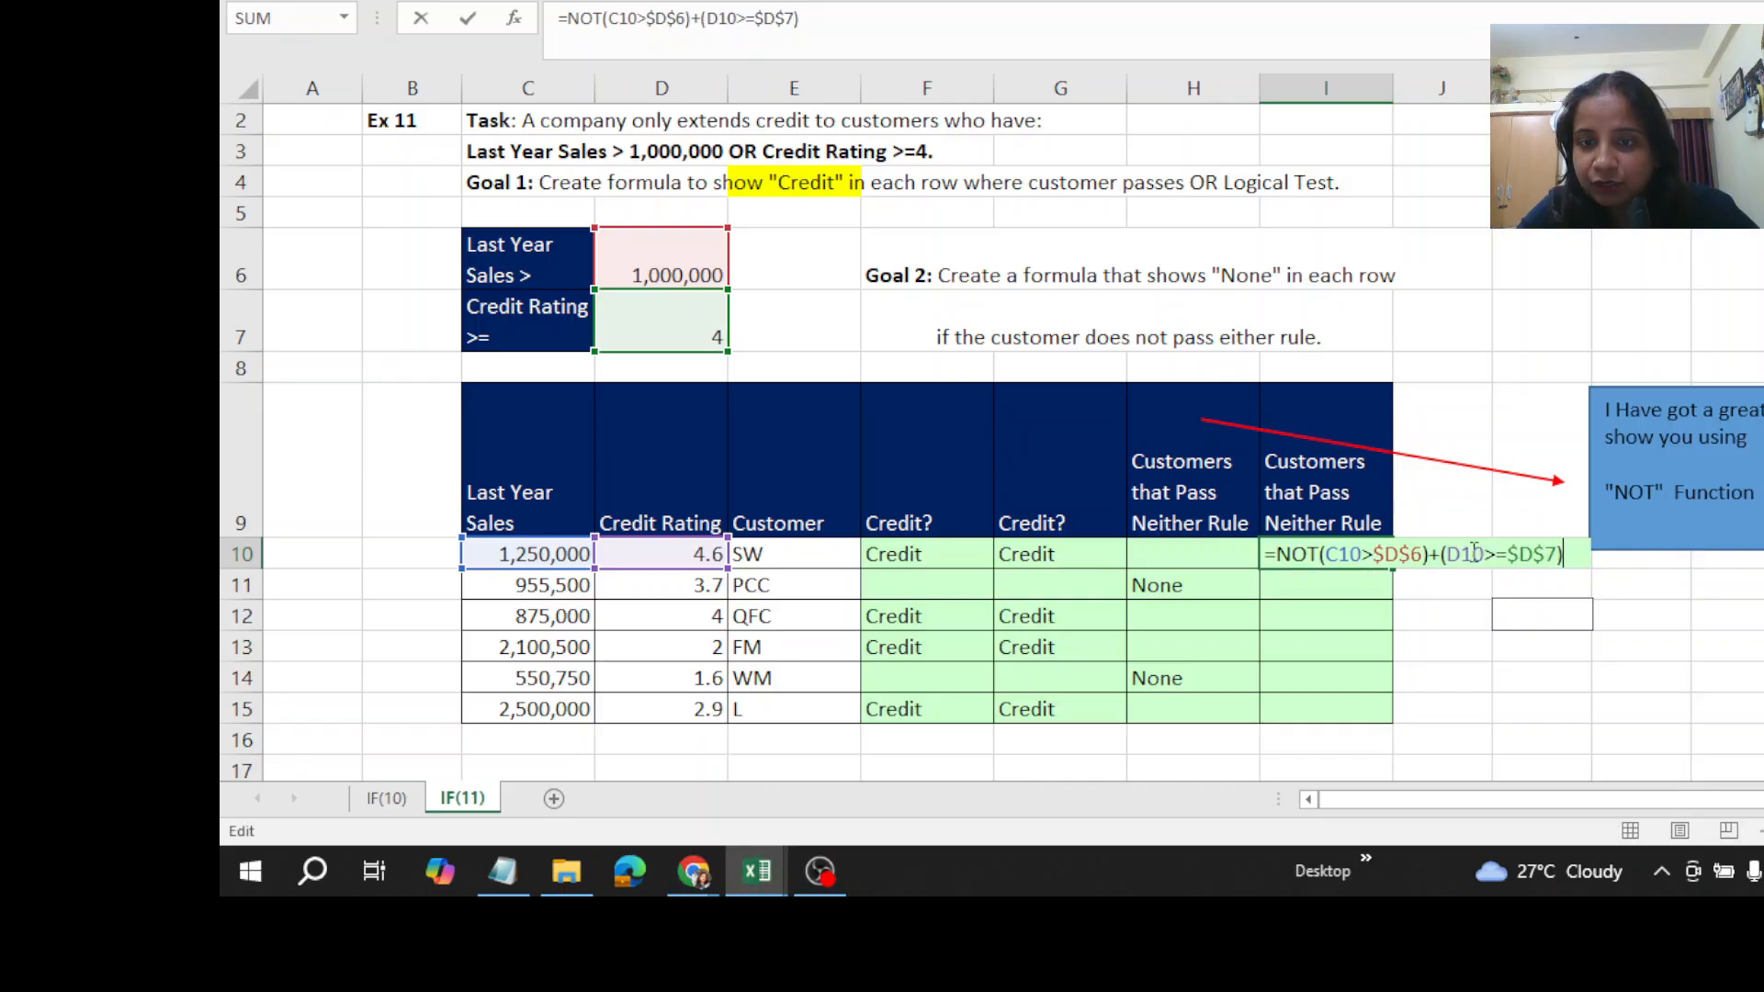
click(1320, 552)
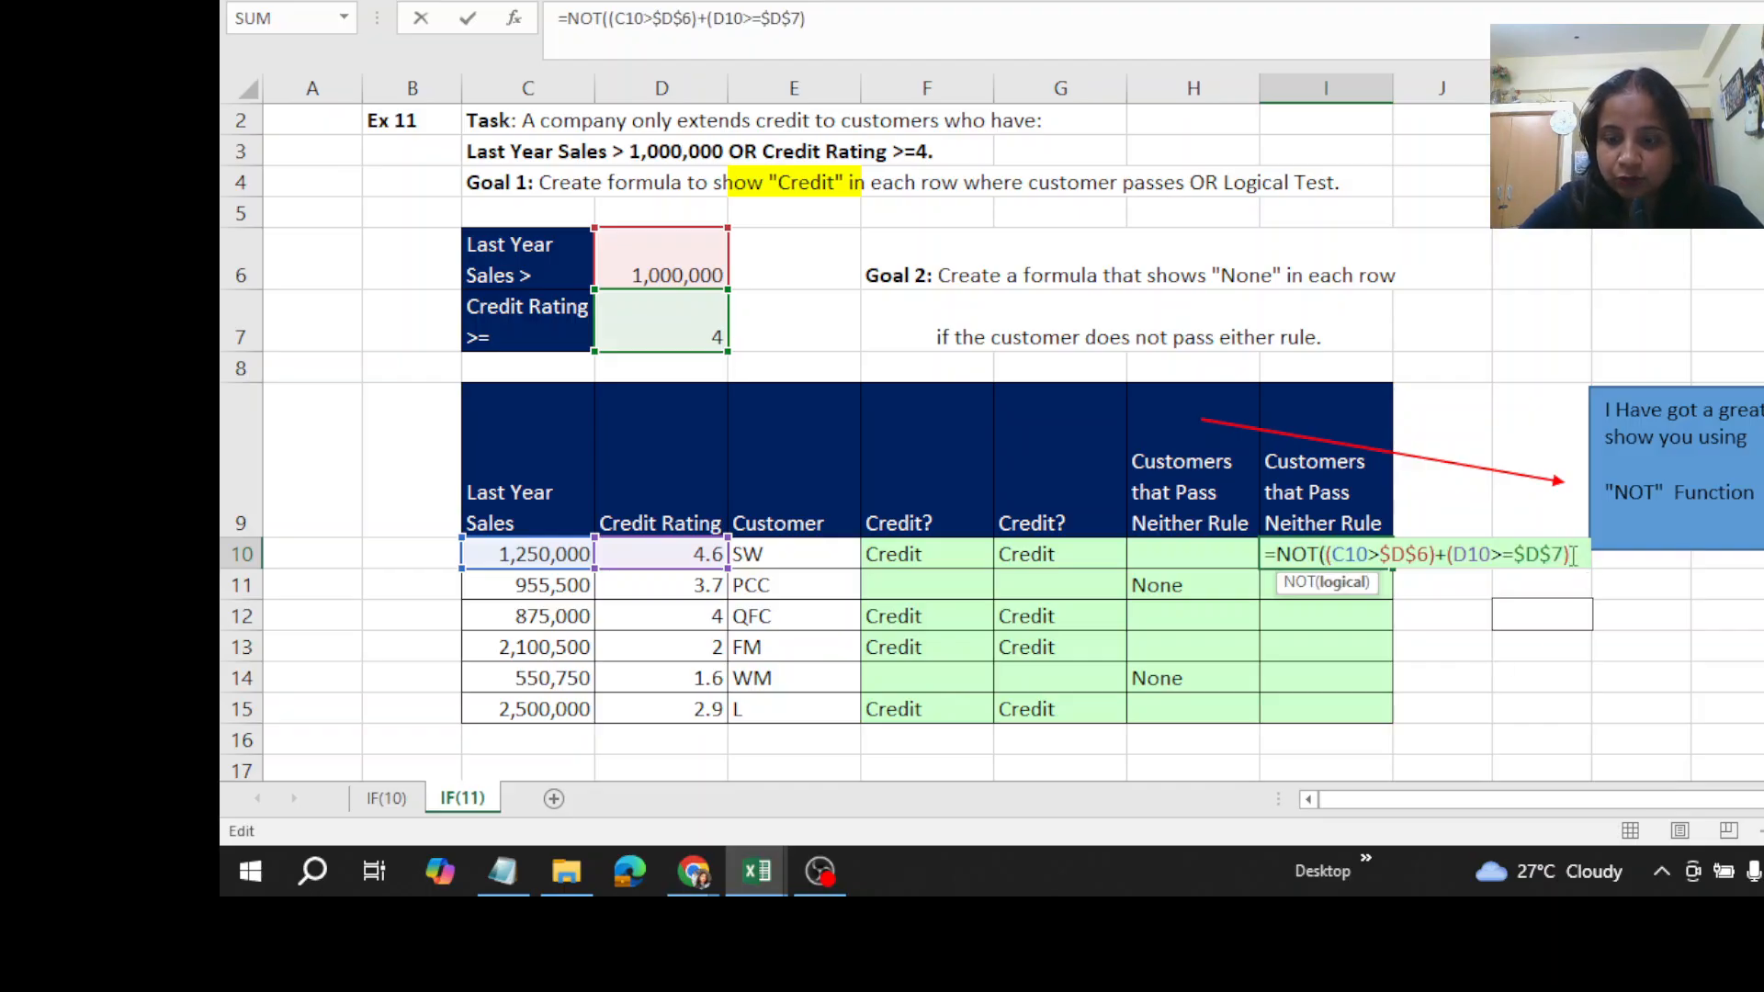
text())
key(ctrl+Return)
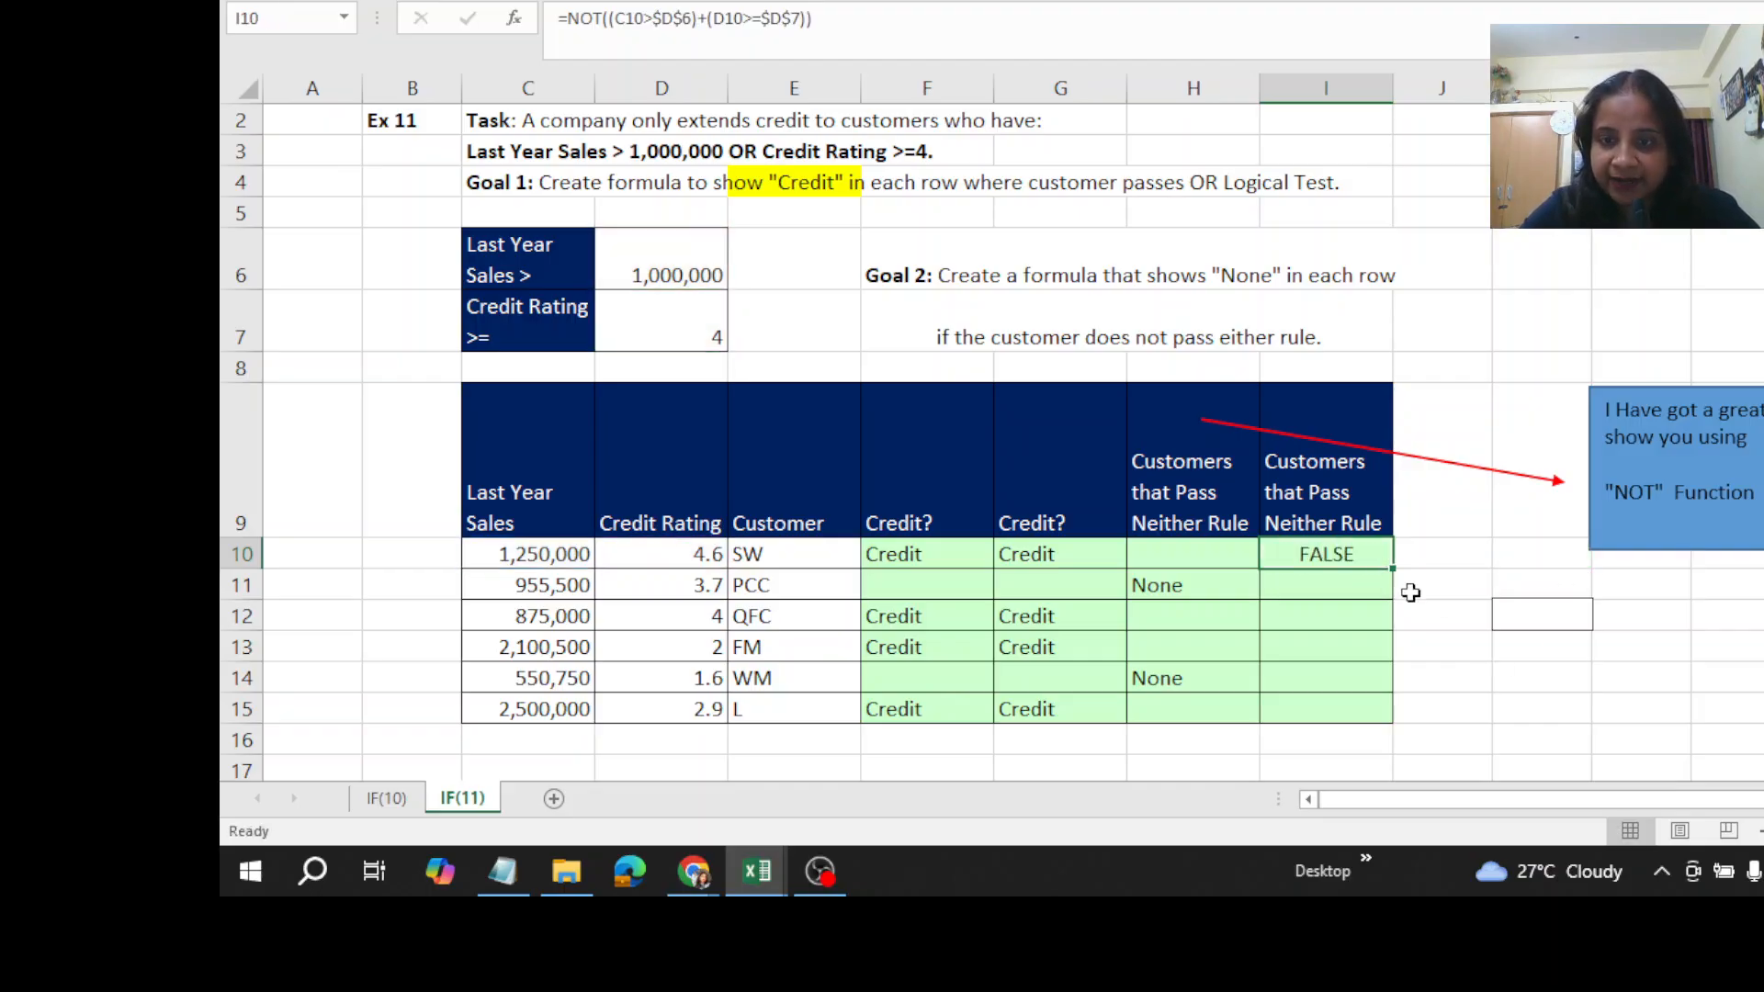
double_click(1393, 569)
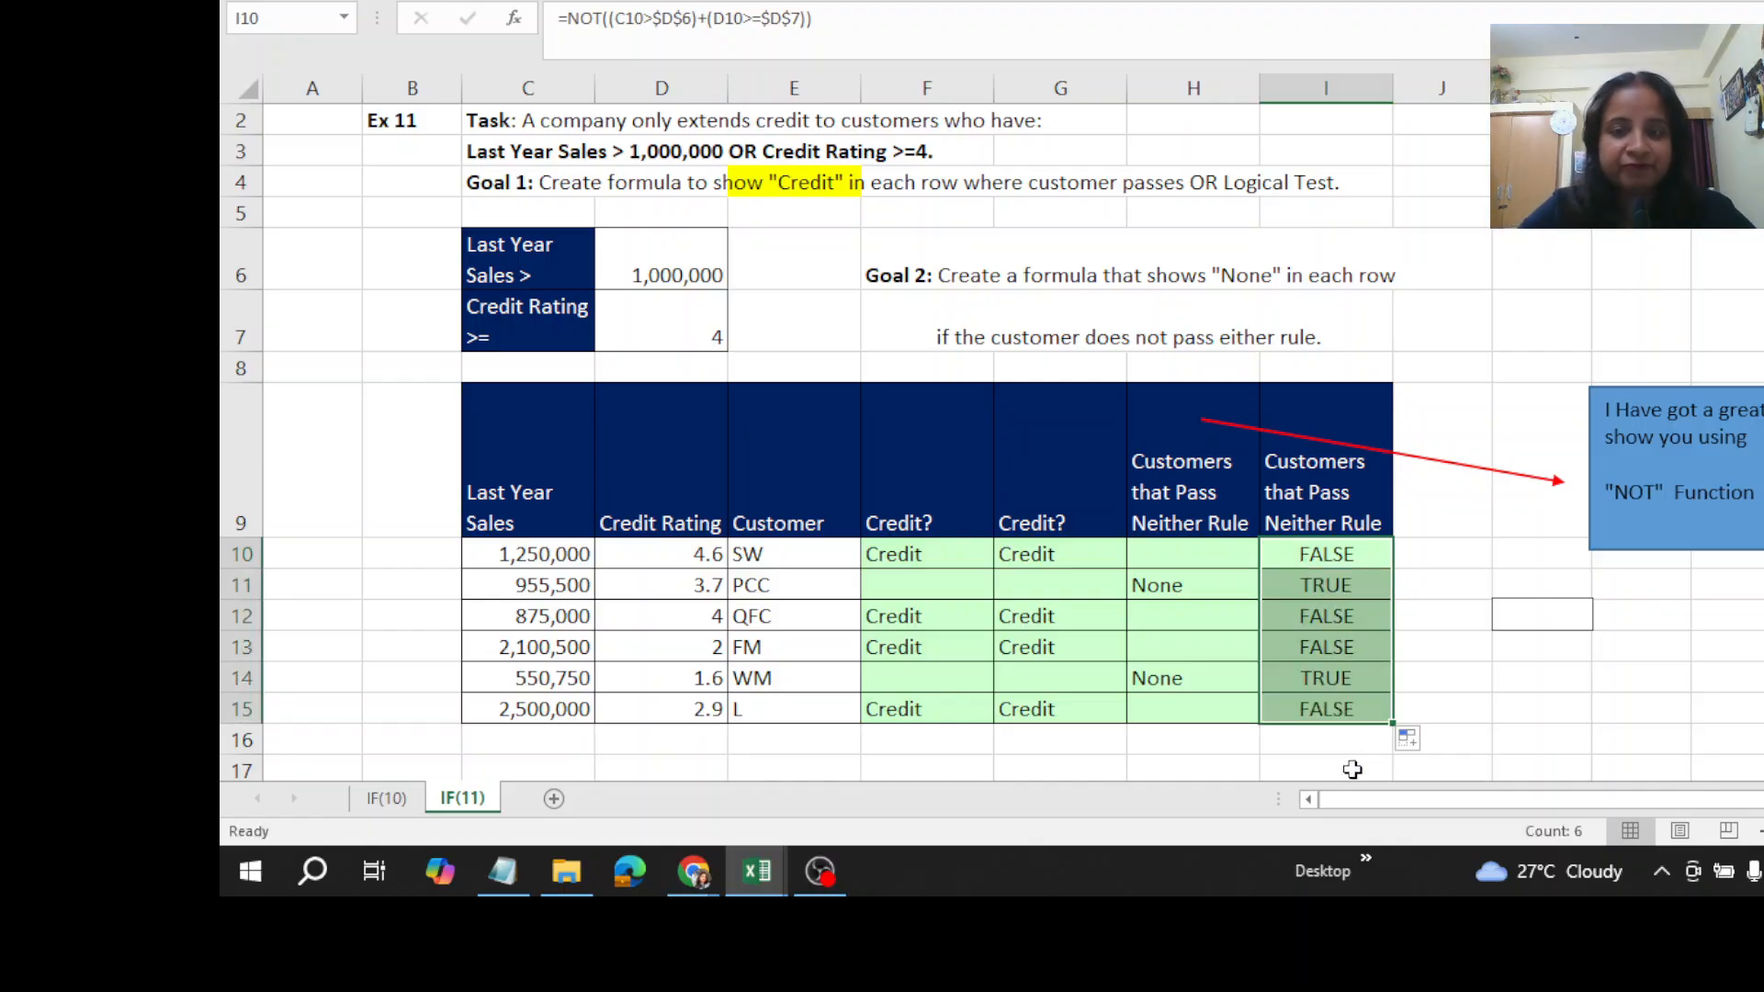
- Nest the NOT expression in I10 inside an IF function as its logical test
click(1309, 551)
double_click(1308, 551)
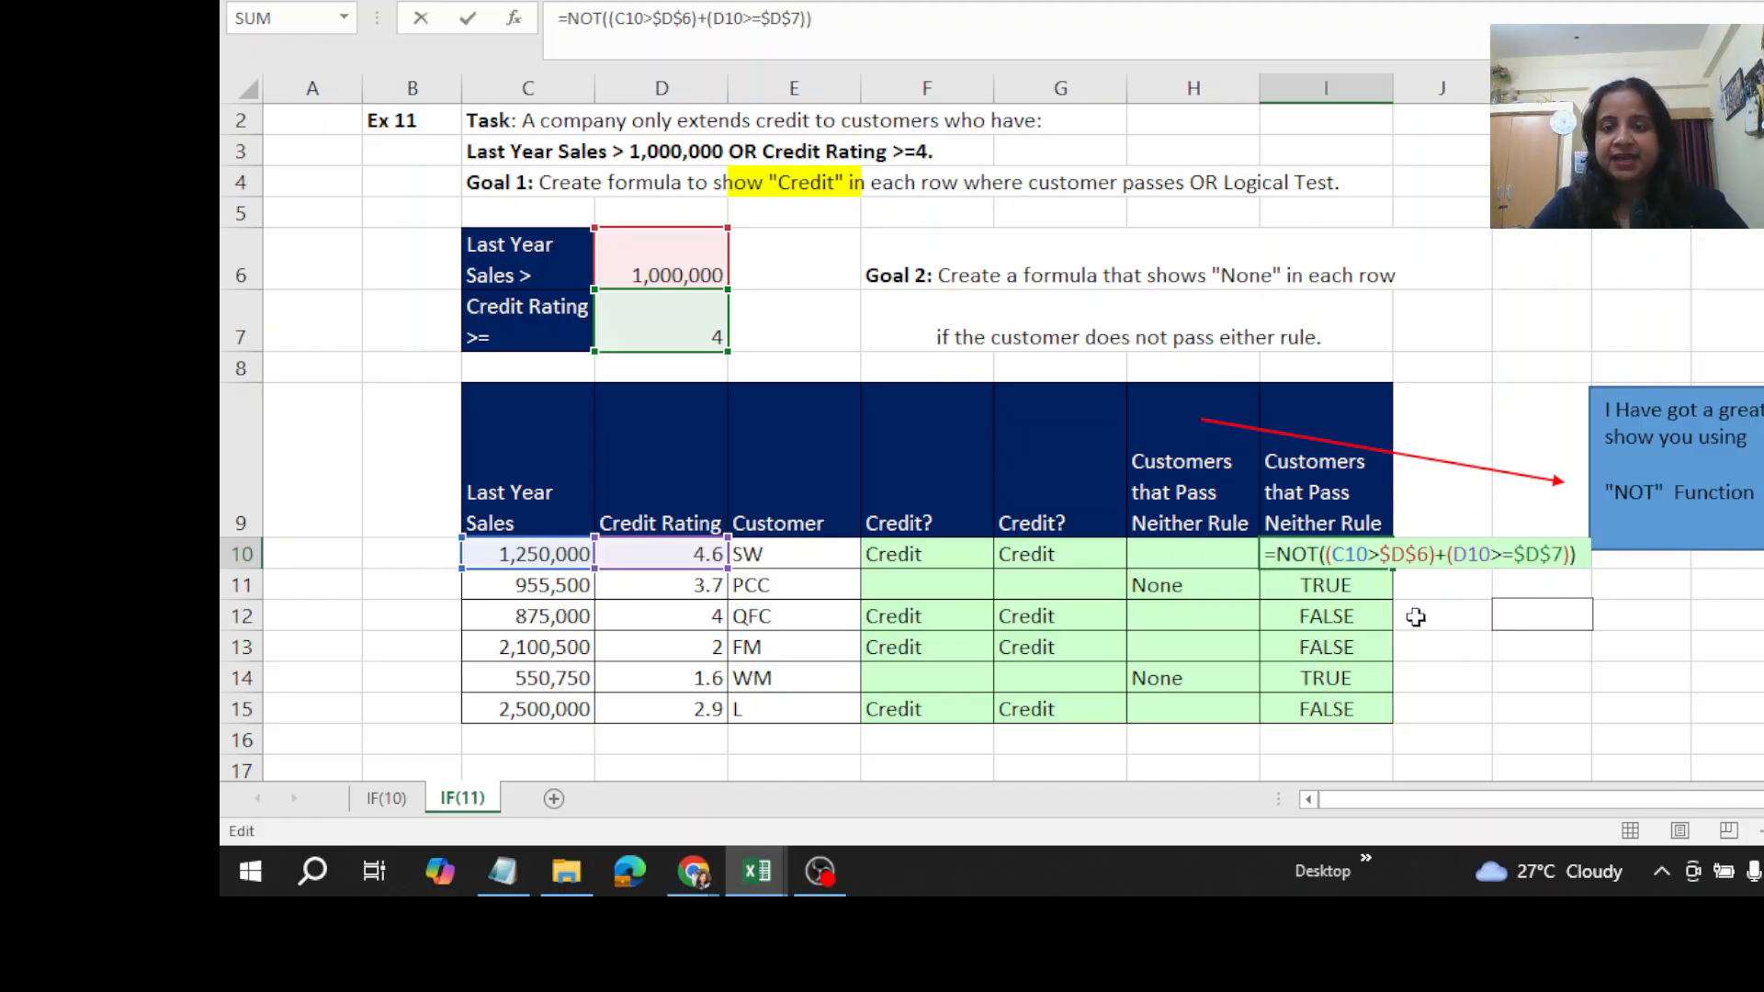
text(If)
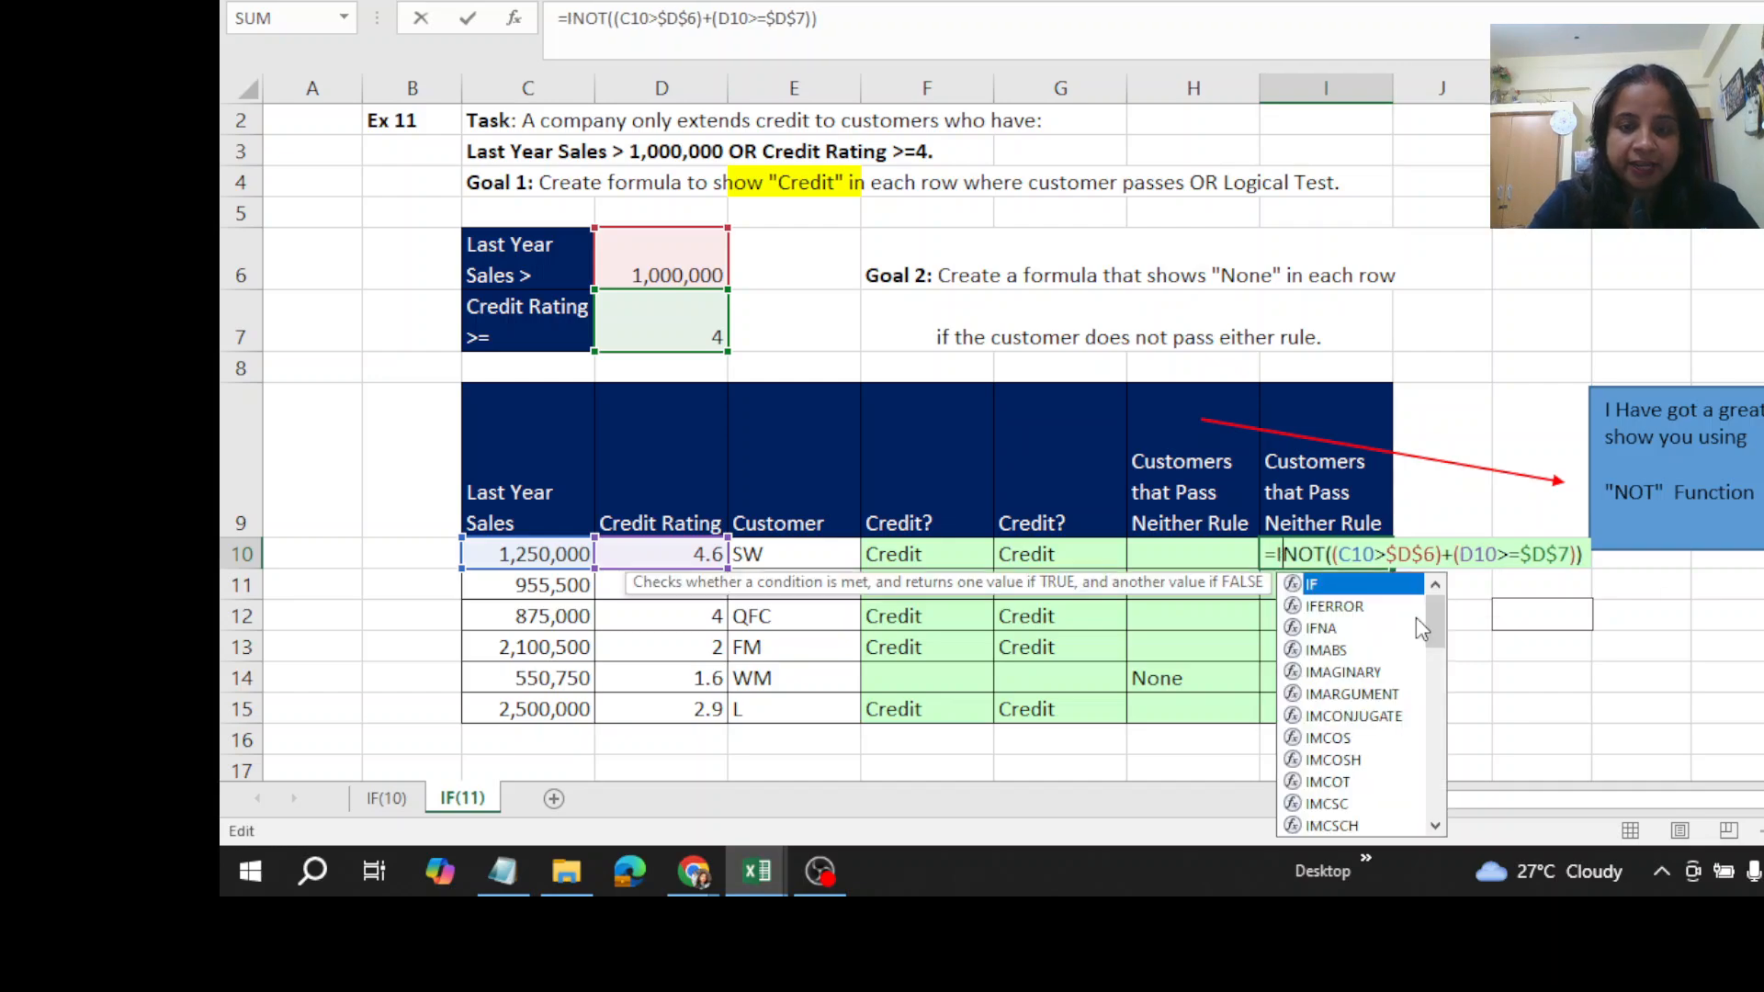
double_click(1314, 581)
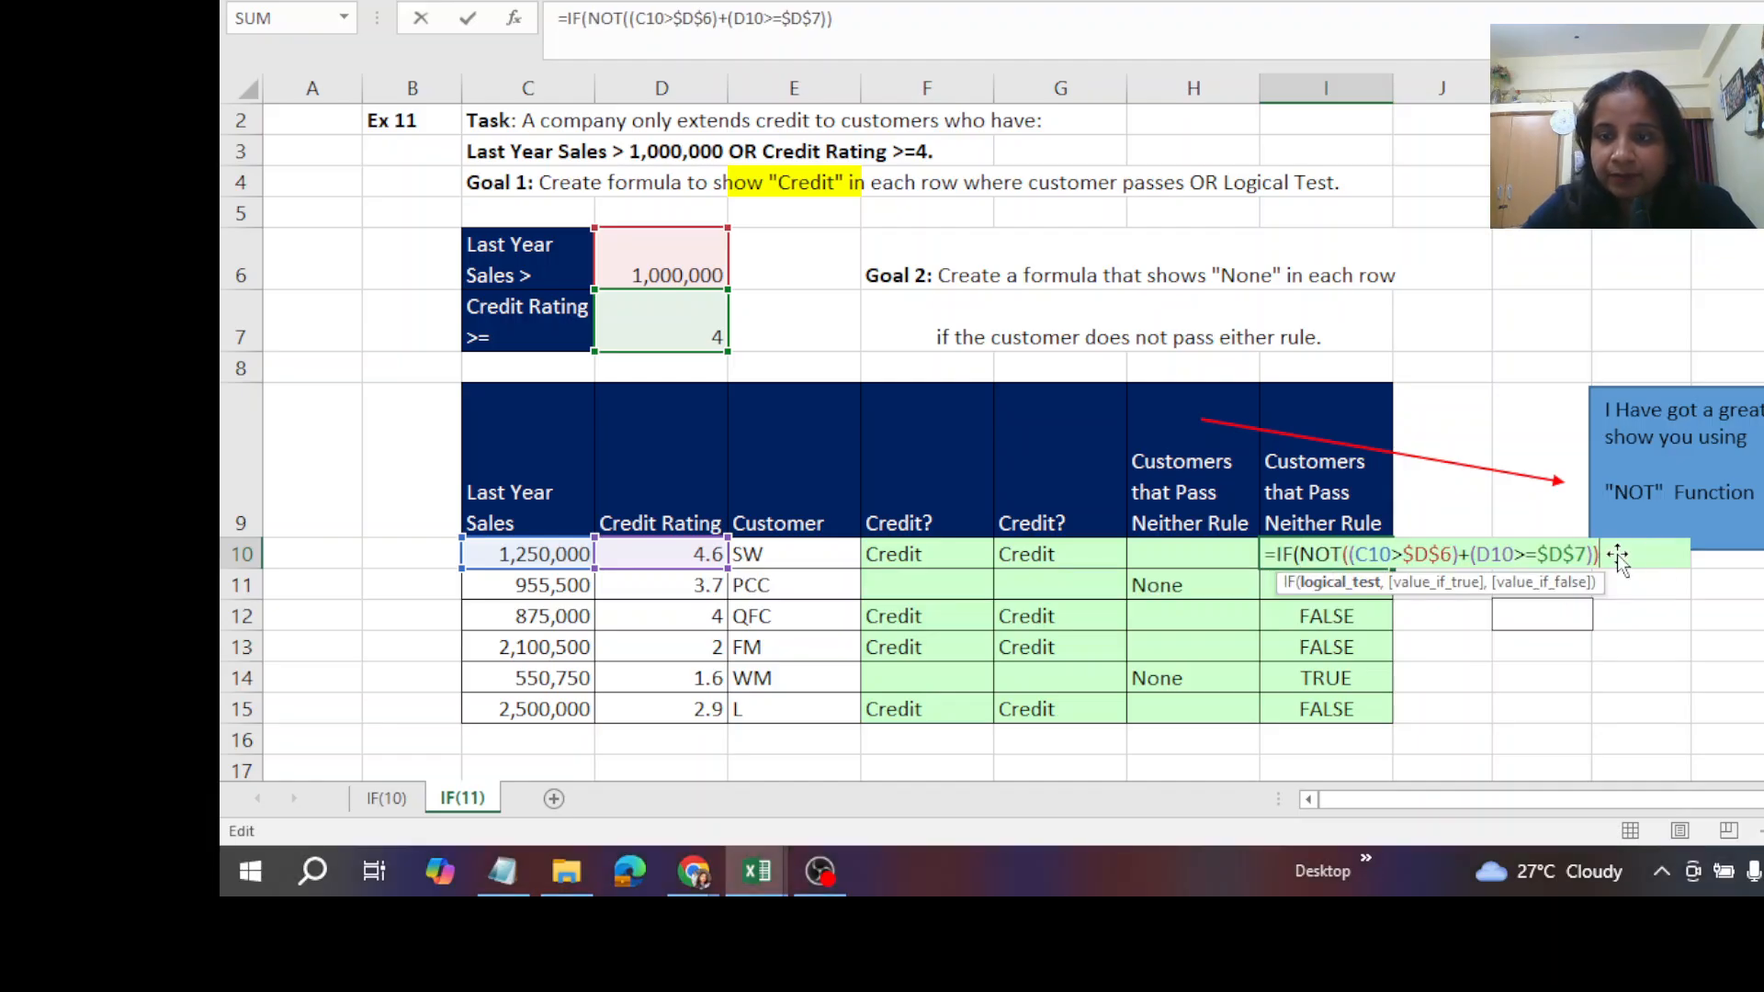
text(,)
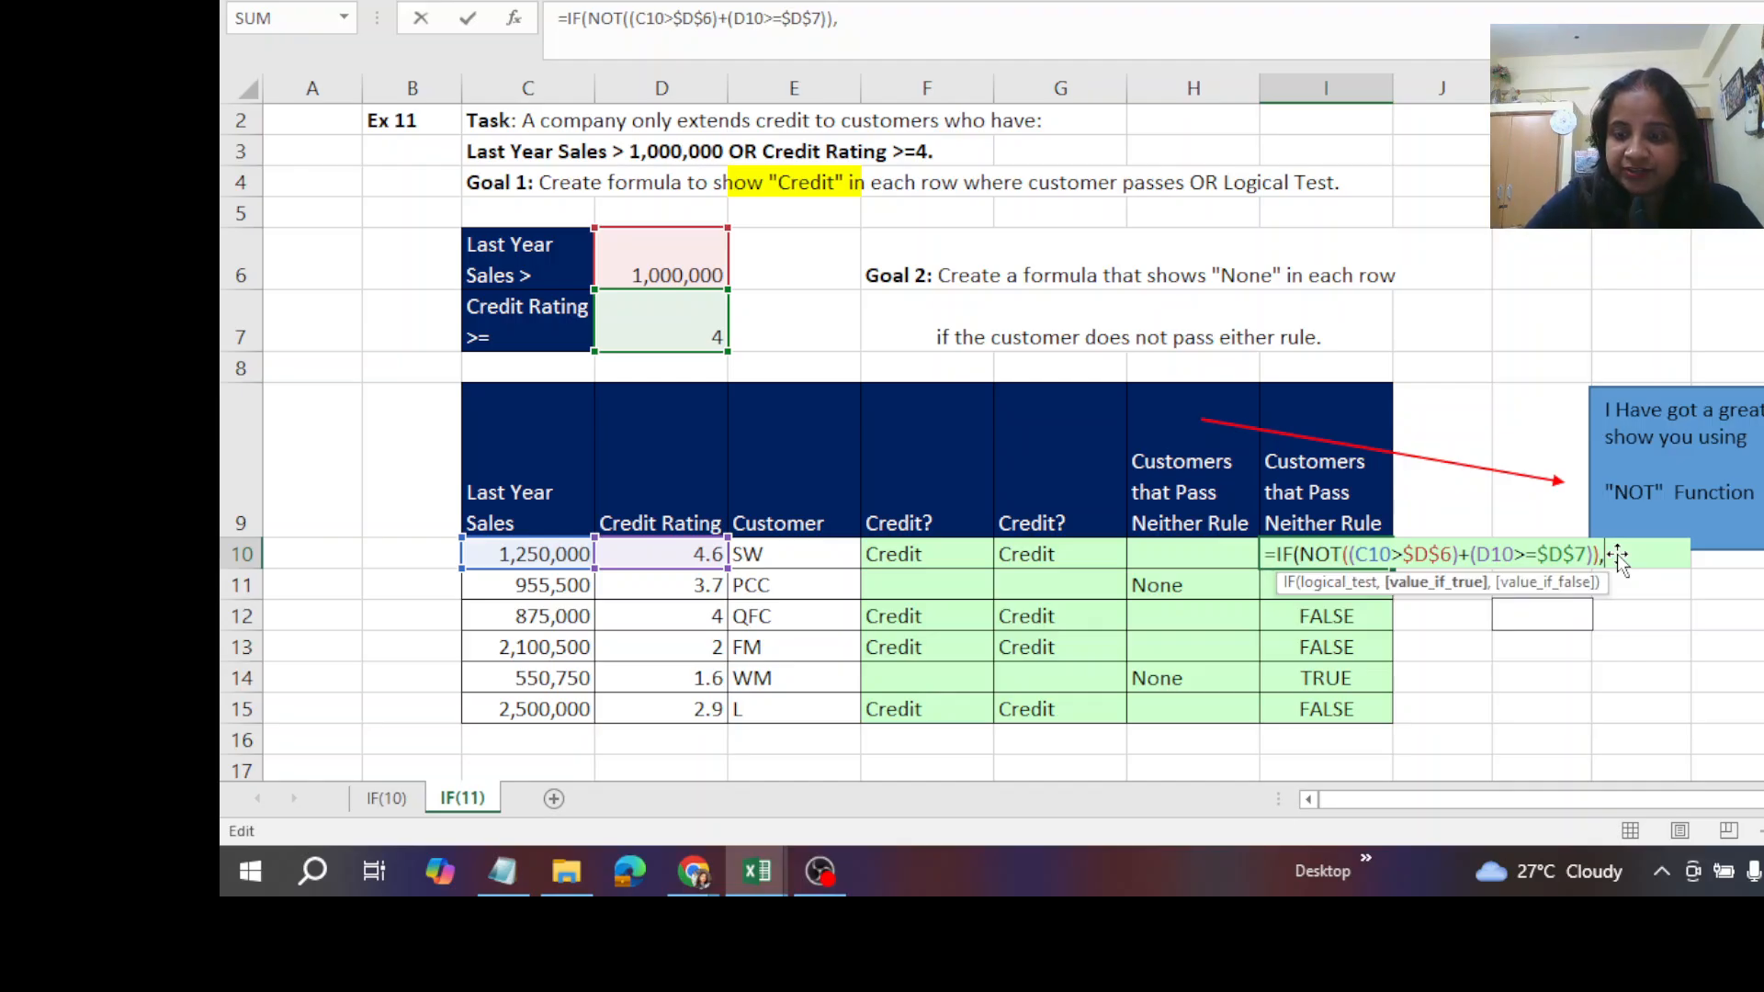
text("None)
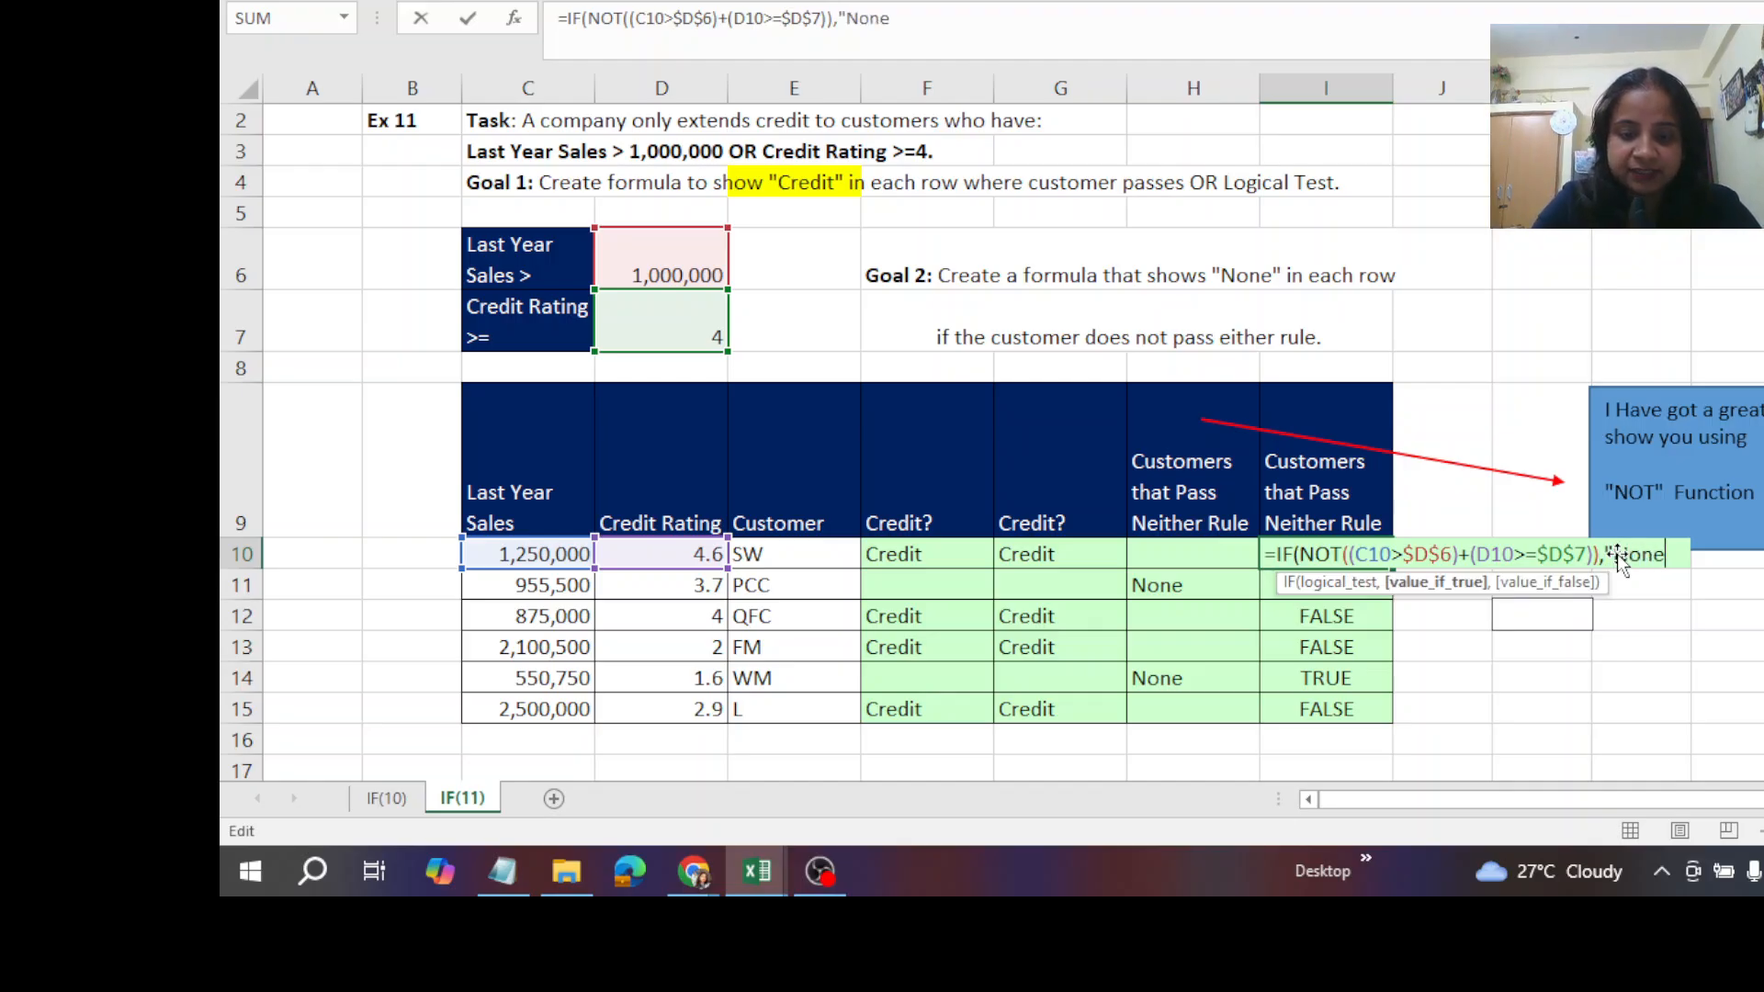
text(",)
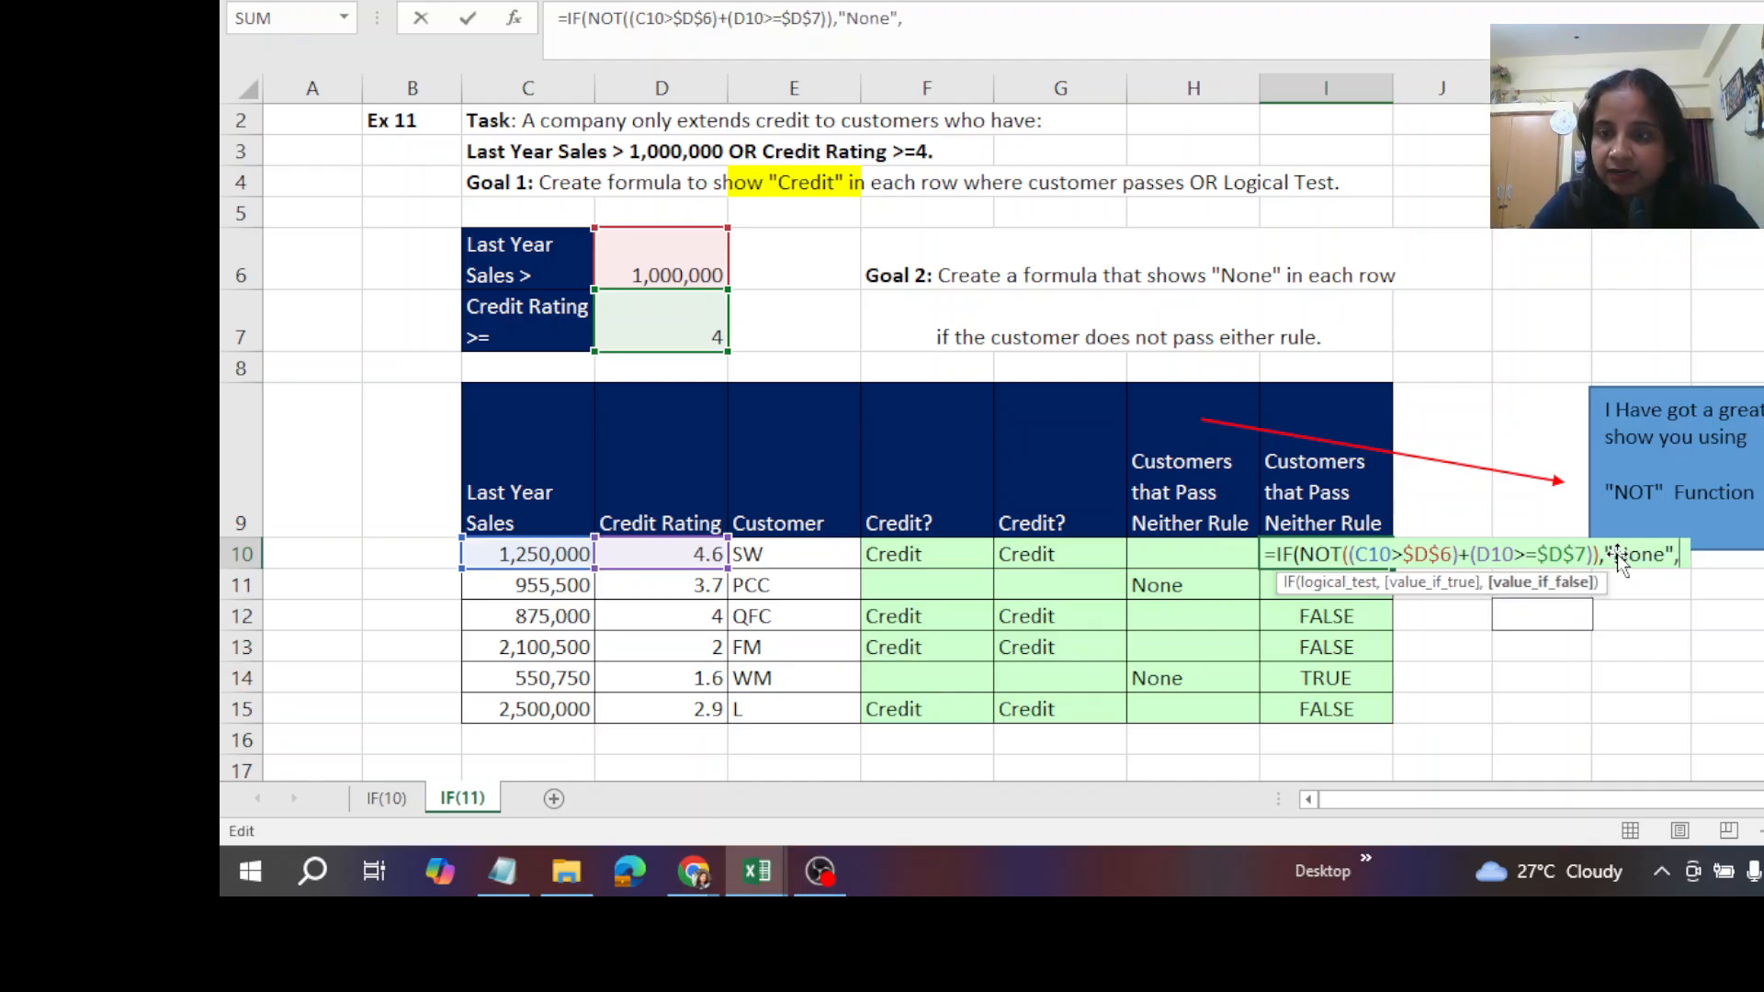
text(")
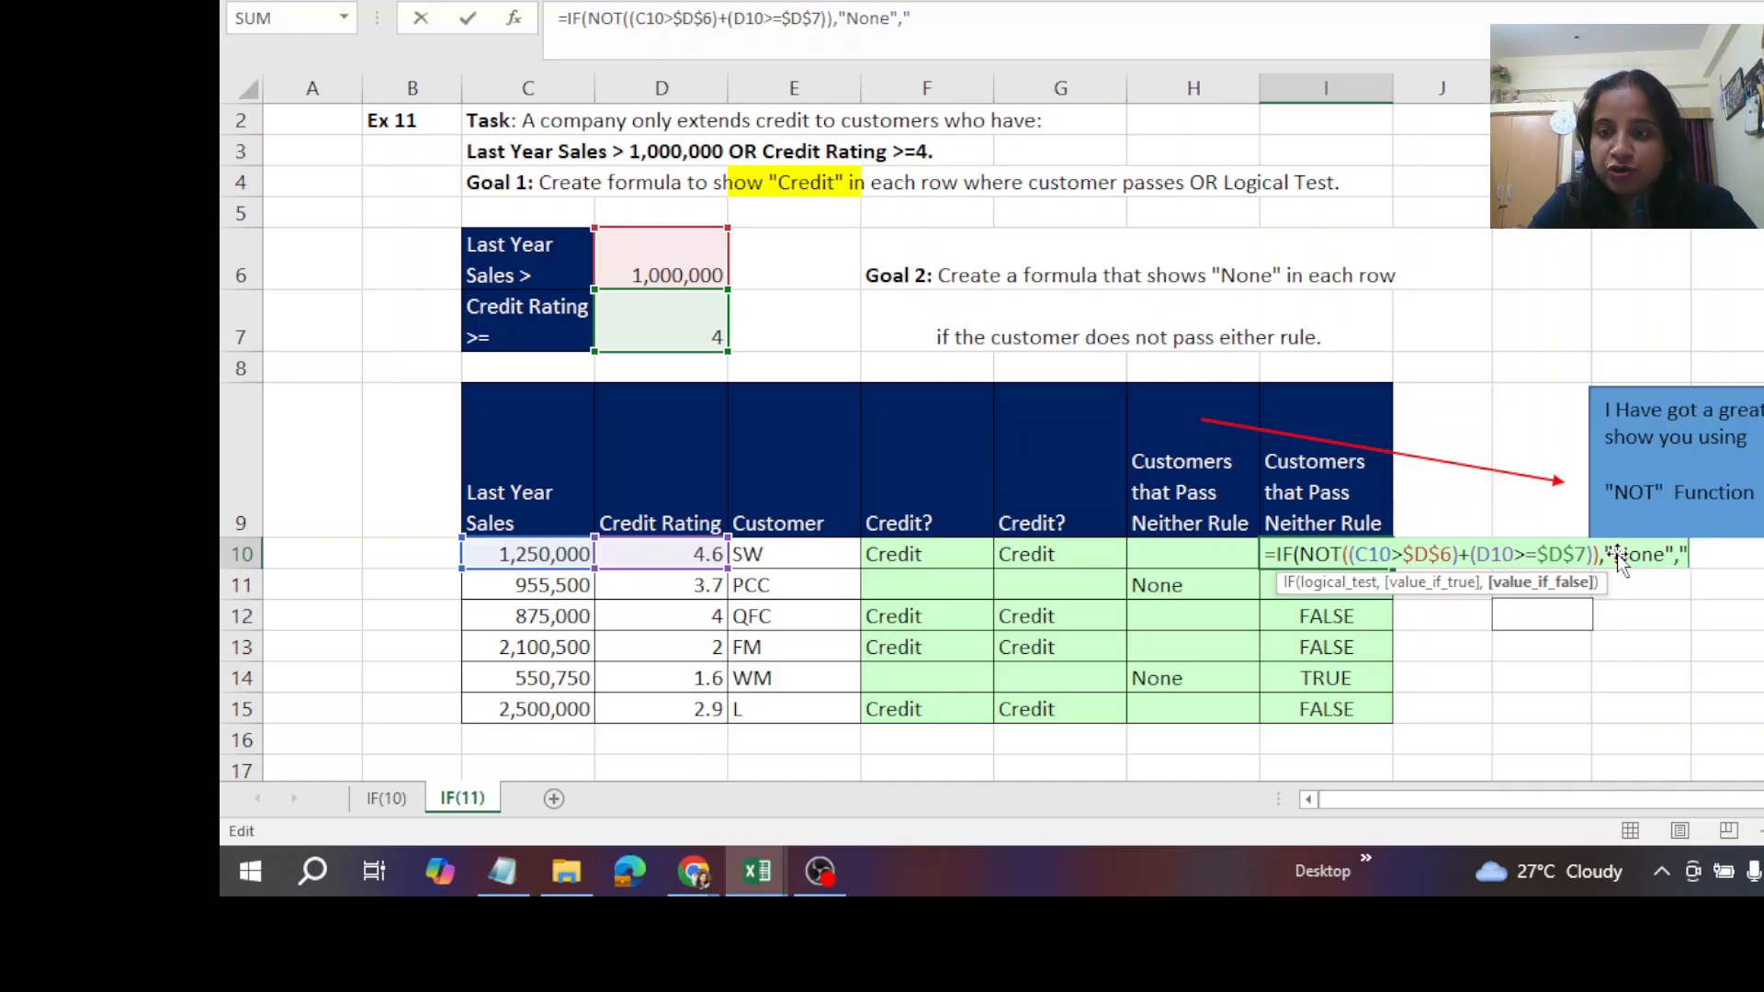
text("))
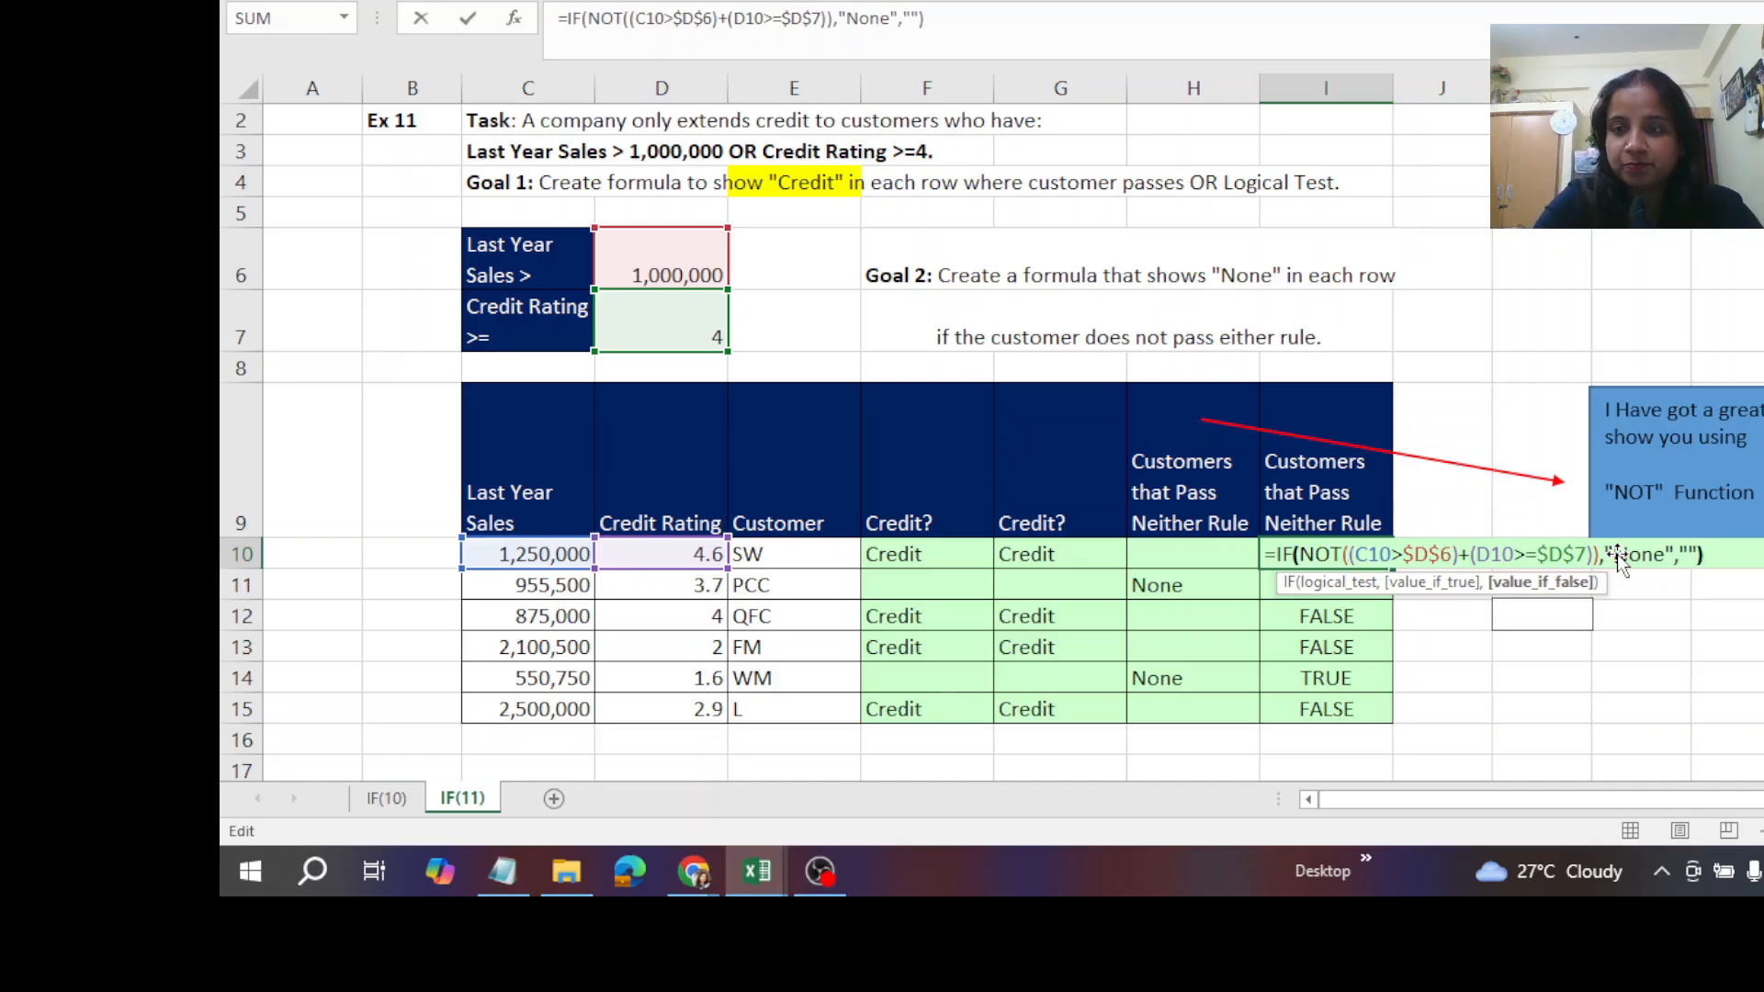
- Finish the I10 formula with "None" if true and an empty string if false, enter it and fill it down through I15
key(ctrl+Return)
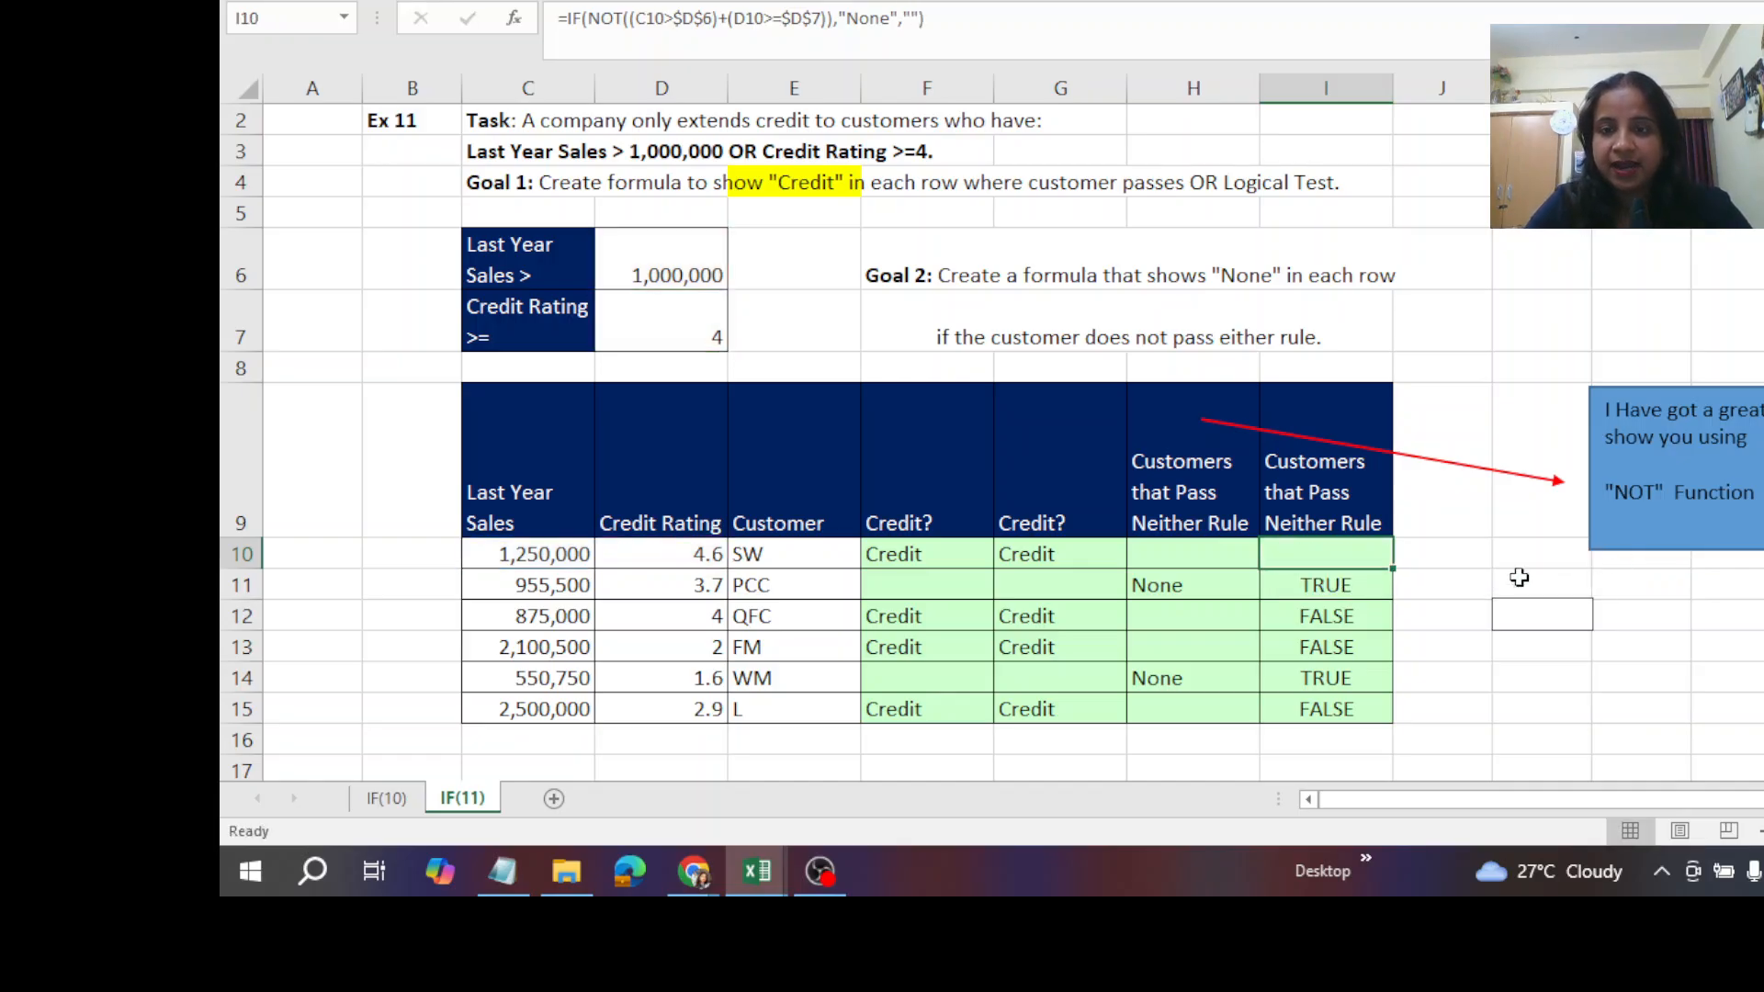
double_click(1394, 569)
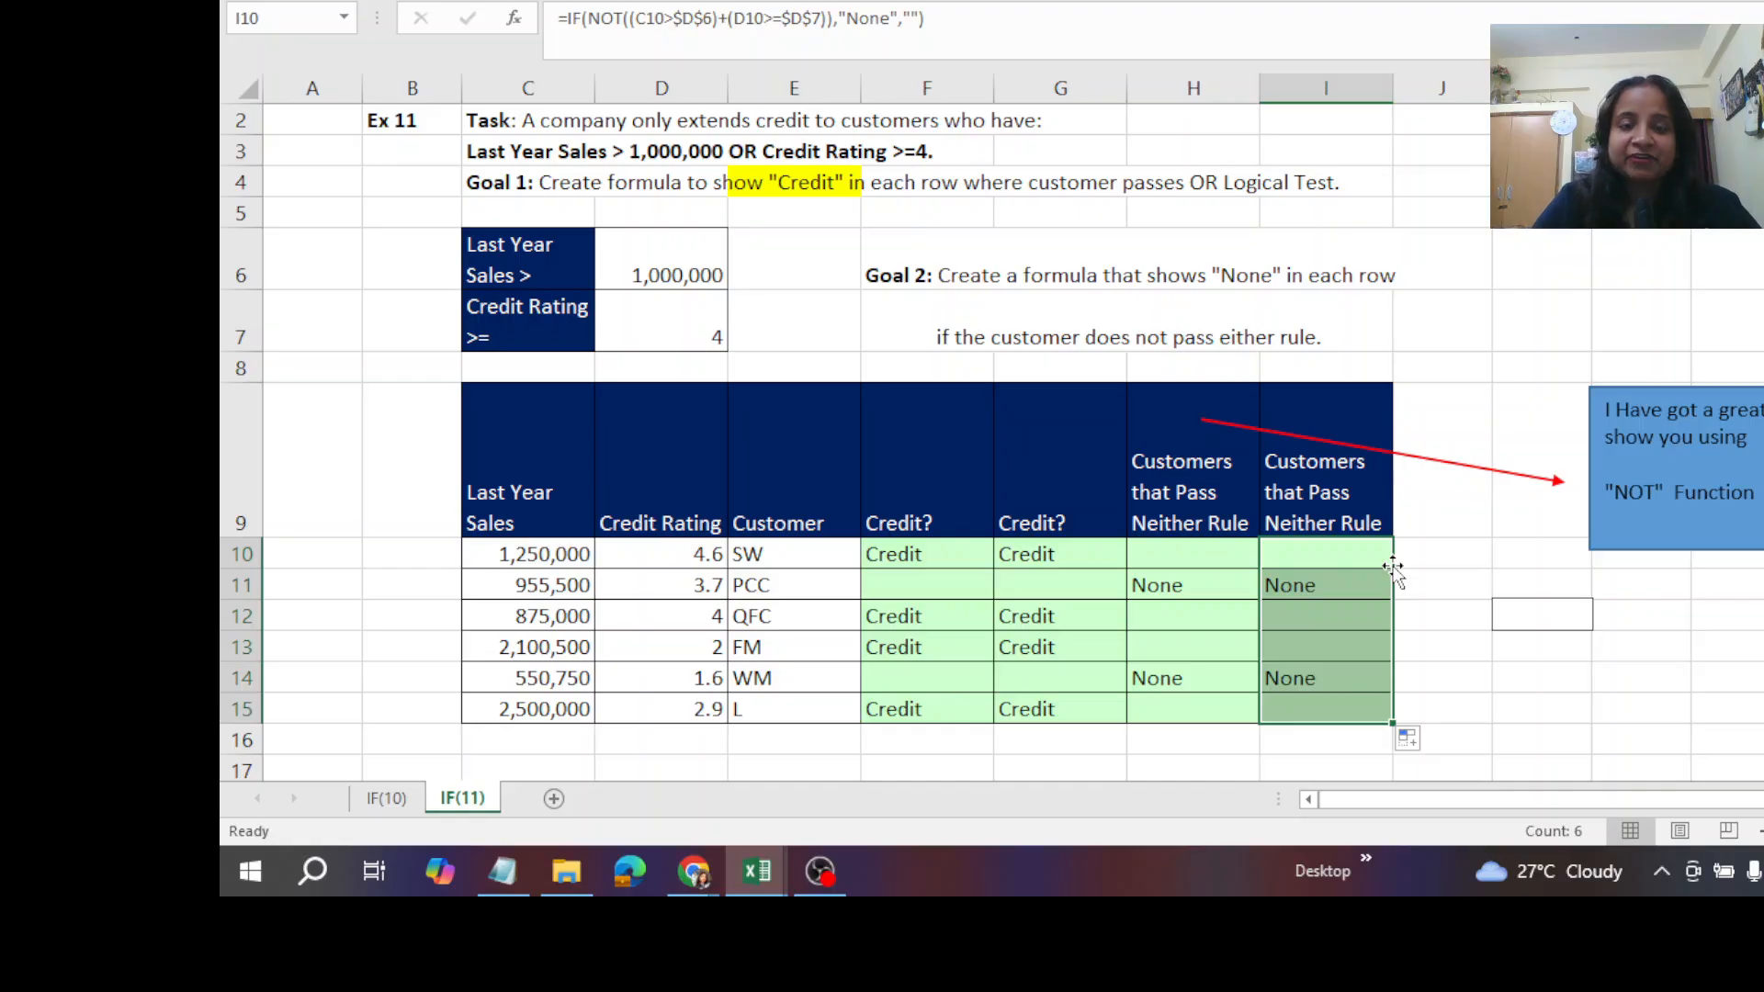
- Review the Eligible? results in column H of the IF(10) sheet, and return to the IF(11) sheet
click(384, 798)
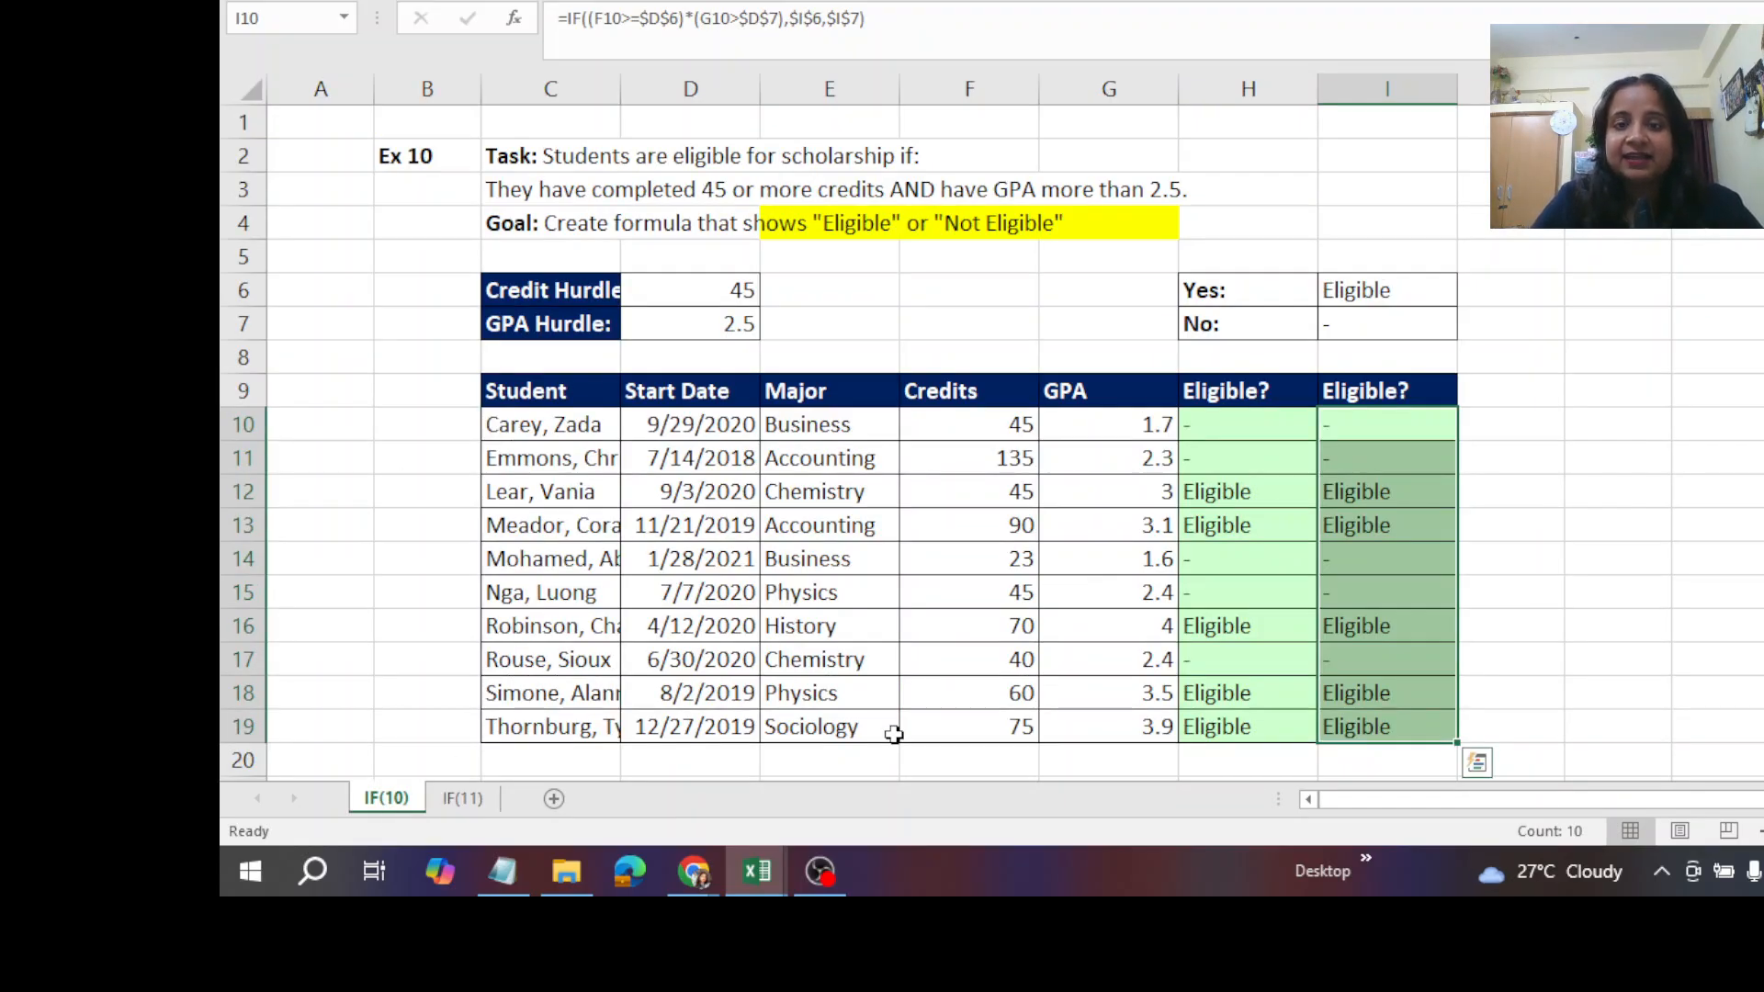
click(1242, 525)
click(1252, 468)
drag(1251, 468, 1242, 683)
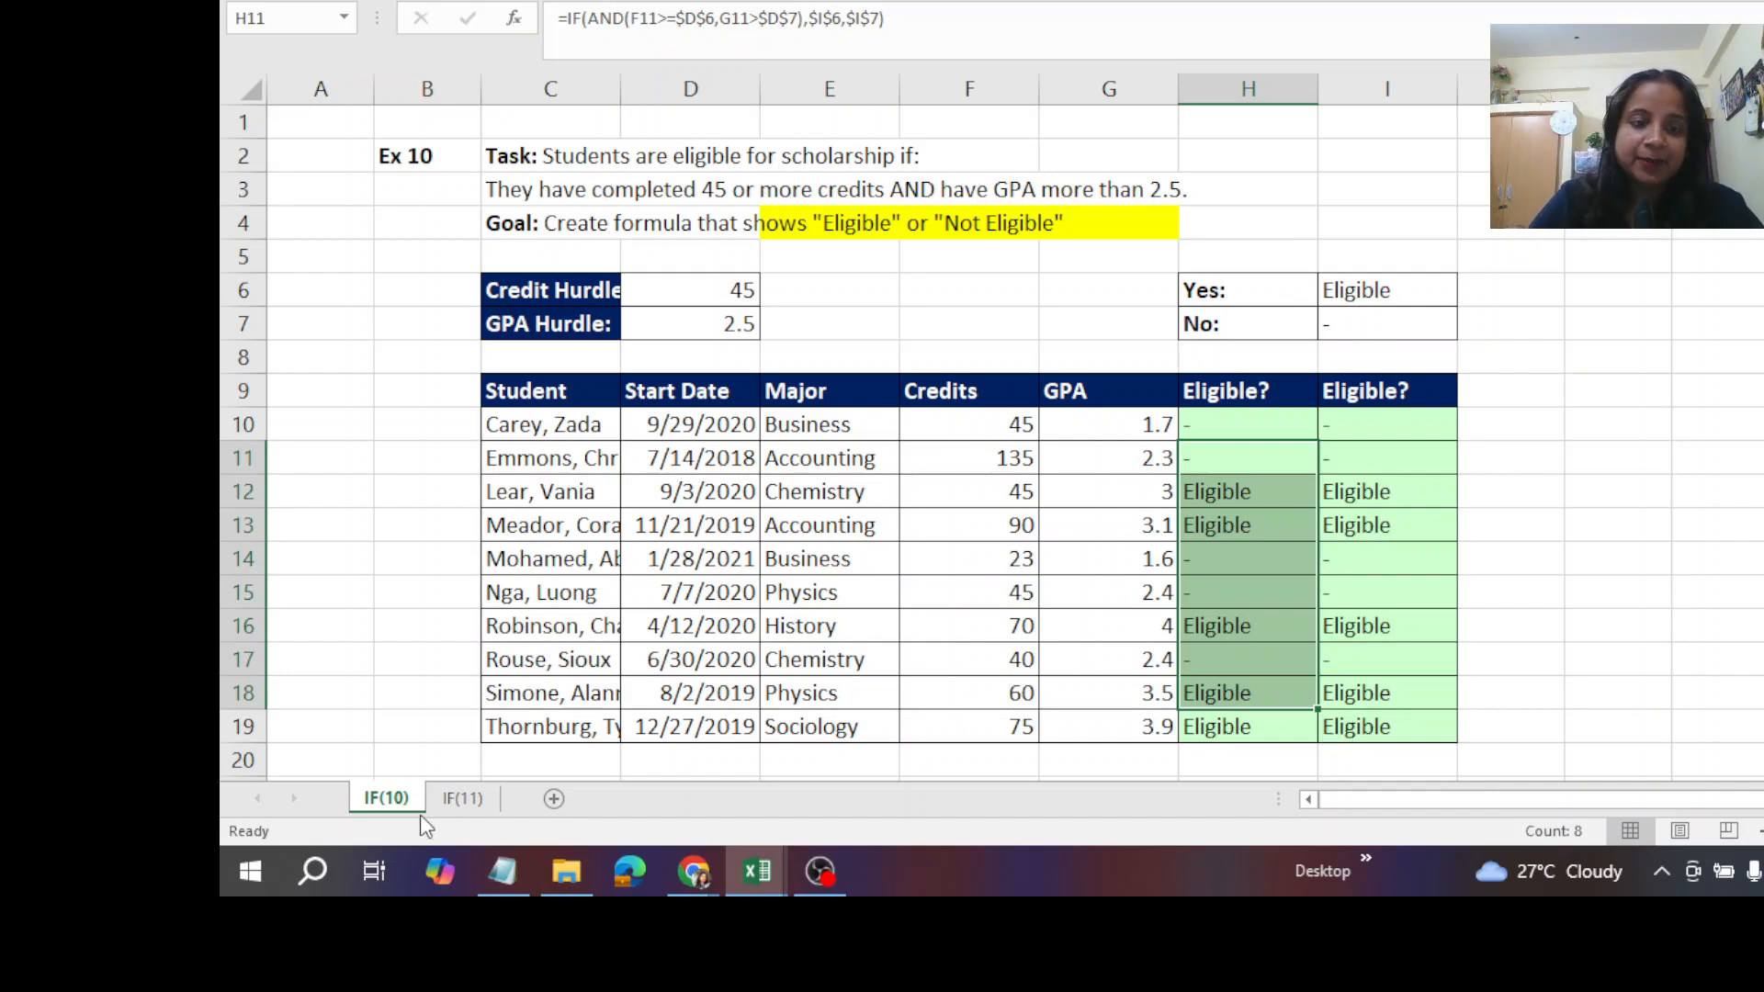
click(459, 799)
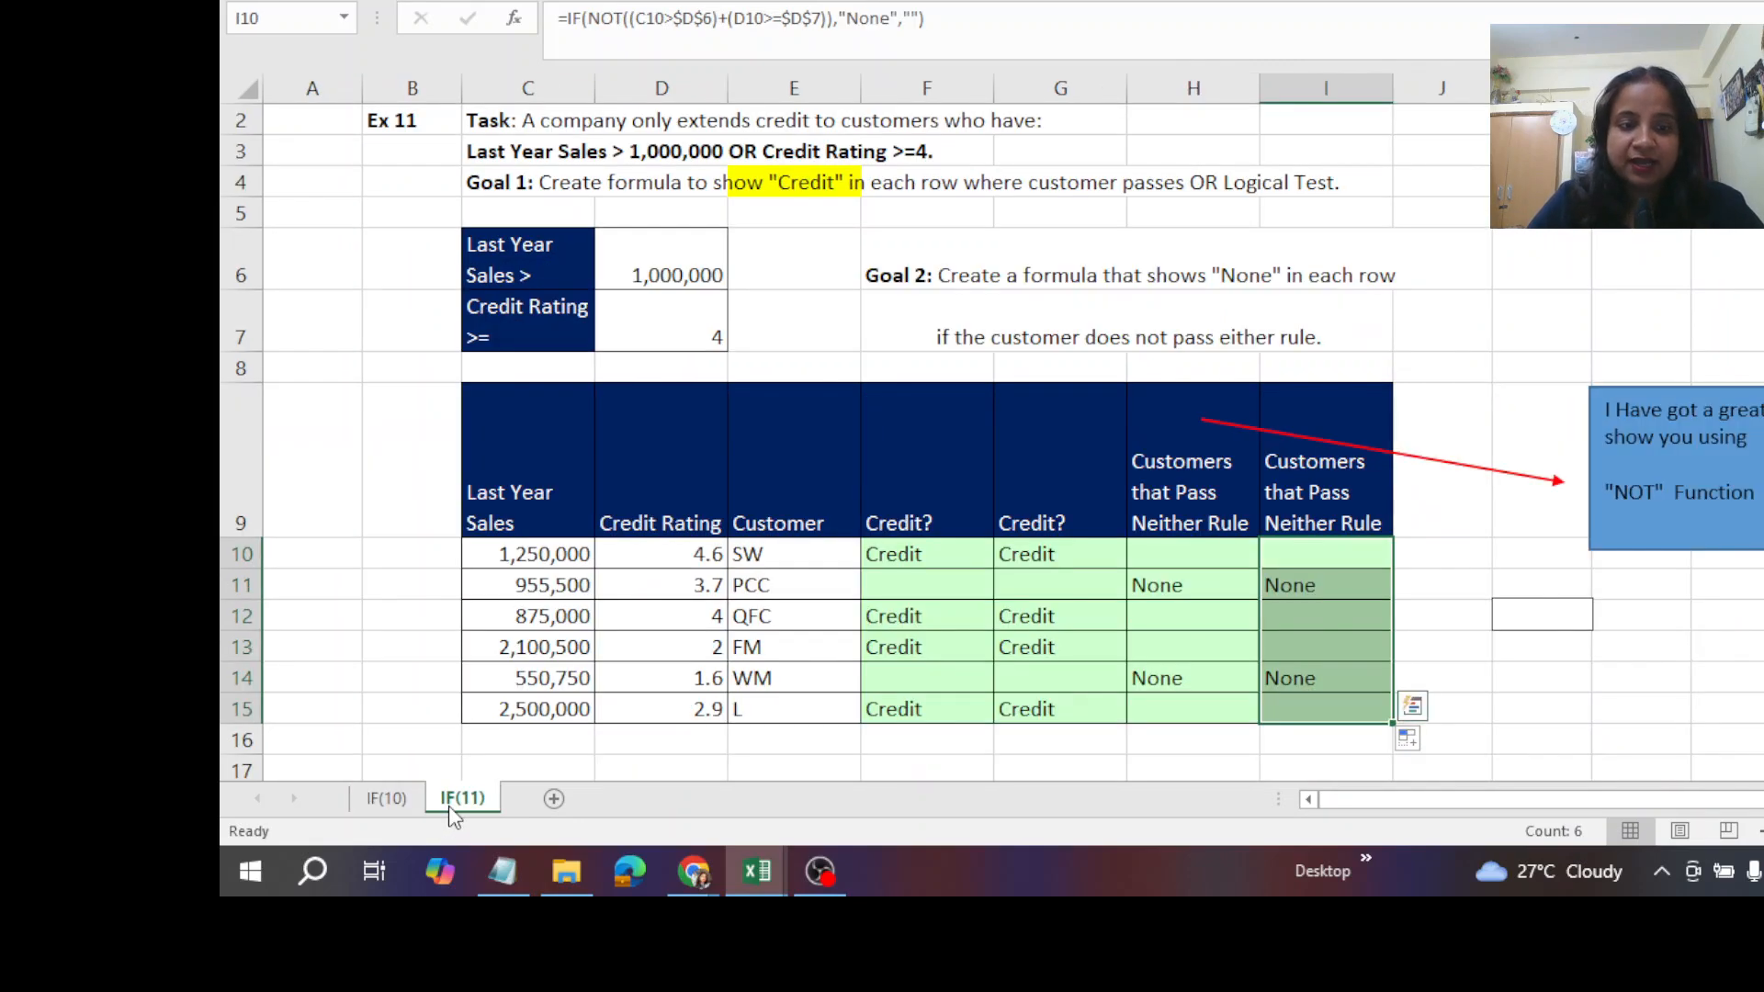